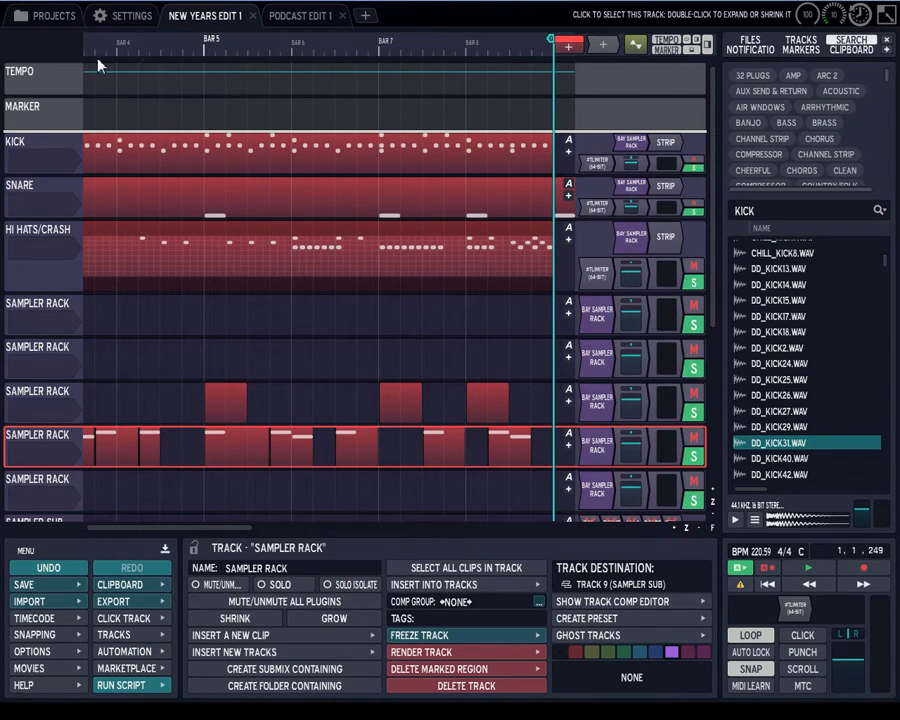
- Open the Kick track's Bay Sampler Rack in an enlarged editor and inspect the MIDI patch bay of the kick chain
{"action": "left_click", "coordinate": [645, 148]}
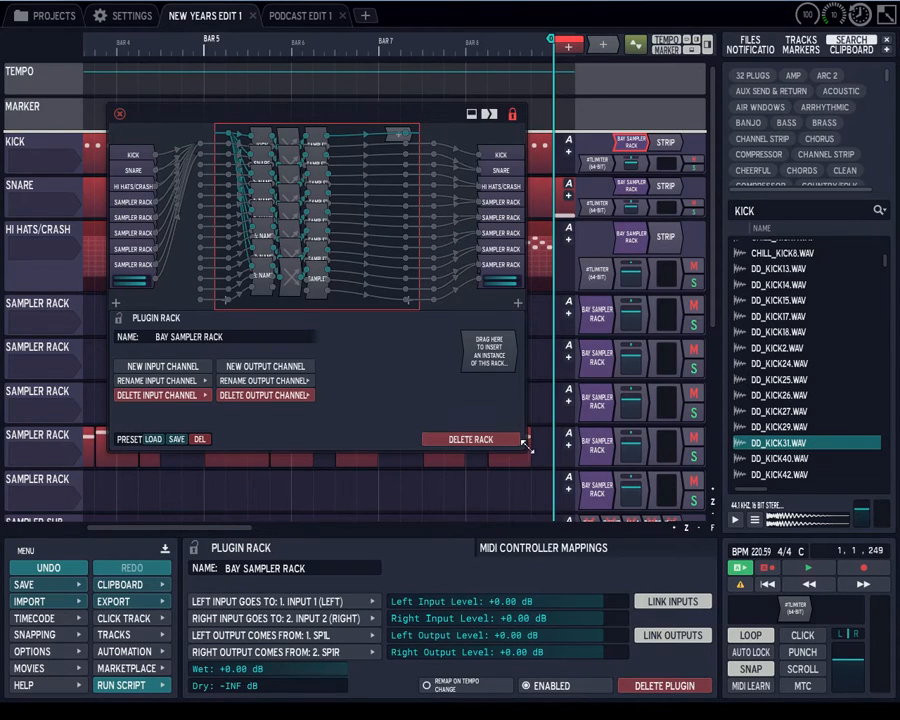
{"action": "left_click_drag", "start_coordinate": [157, 118], "coordinate": [127, 40]}
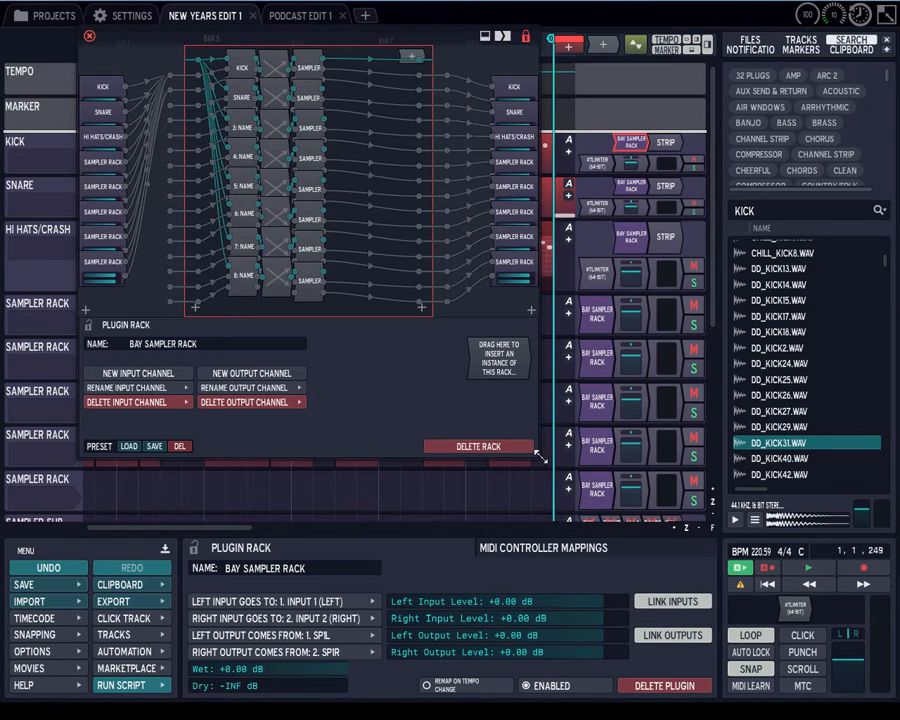
{"action": "left_click_drag", "start_coordinate": [539, 456], "coordinate": [573, 517]}
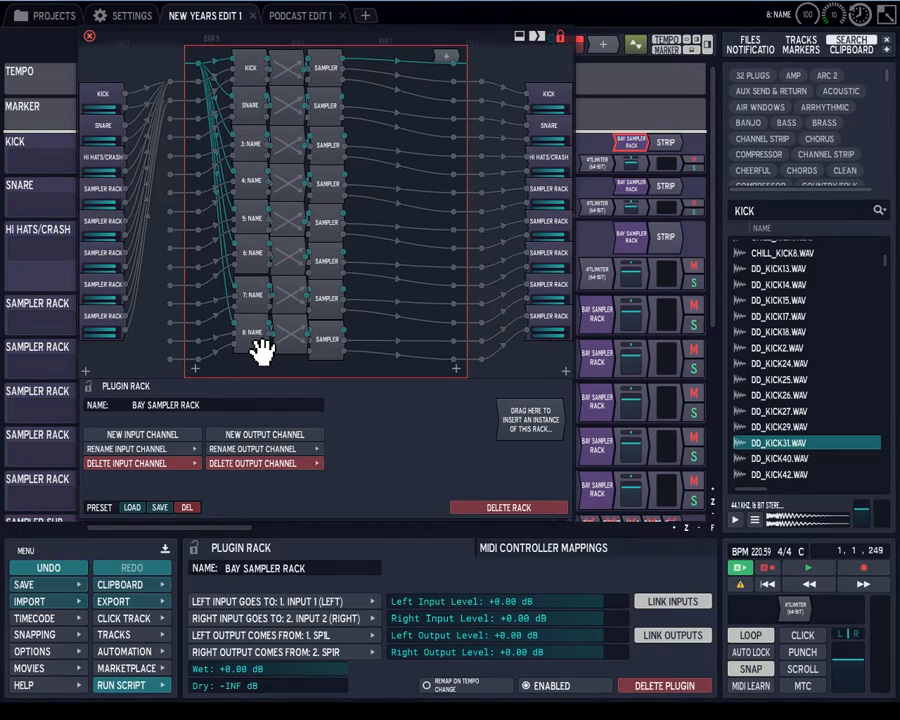
{"action": "left_click", "coordinate": [289, 87]}
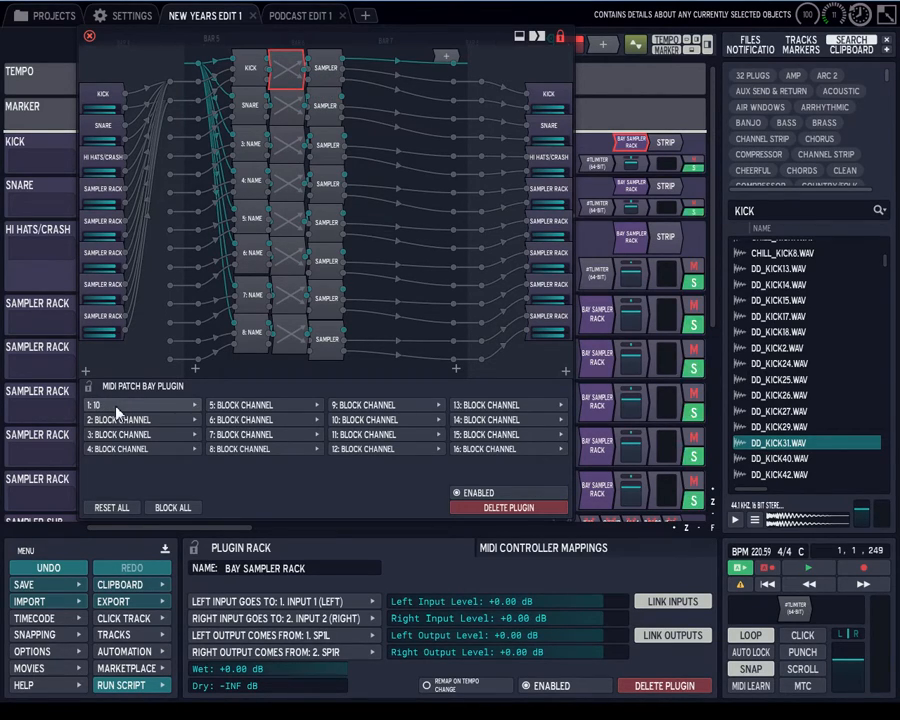
- Inspect the samples and key ranges in the samplers down the rack, and close the rack editor
{"action": "left_click", "coordinate": [325, 79]}
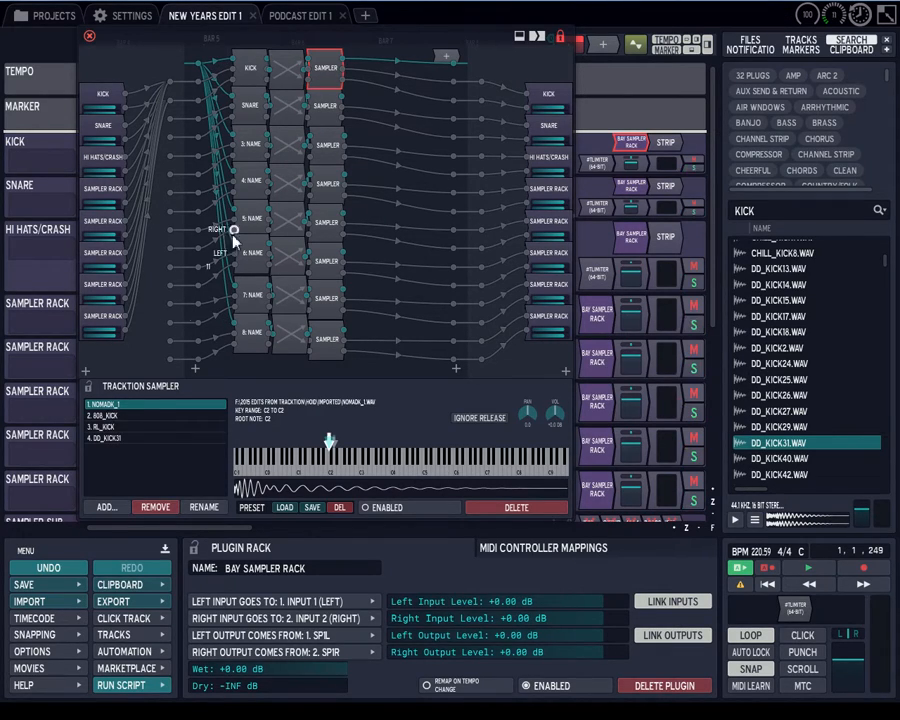
{"action": "left_click", "coordinate": [322, 115]}
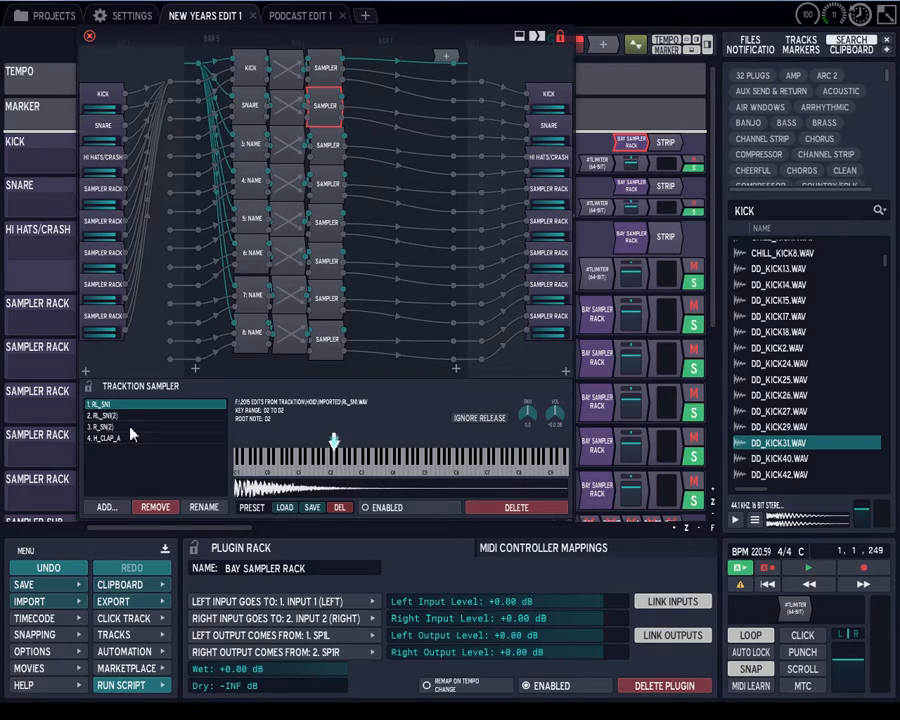
{"action": "left_click", "coordinate": [337, 158]}
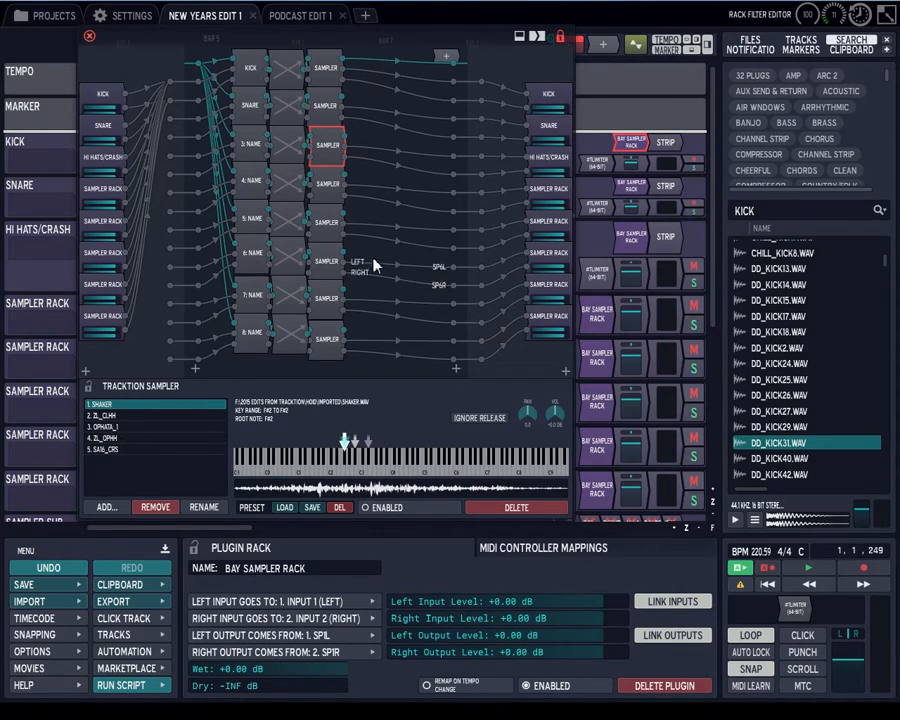
{"action": "left_click", "coordinate": [328, 188]}
{"action": "left_click", "coordinate": [328, 222]}
{"action": "left_click", "coordinate": [328, 261]}
{"action": "left_click", "coordinate": [329, 298]}
{"action": "left_click", "coordinate": [328, 328]}
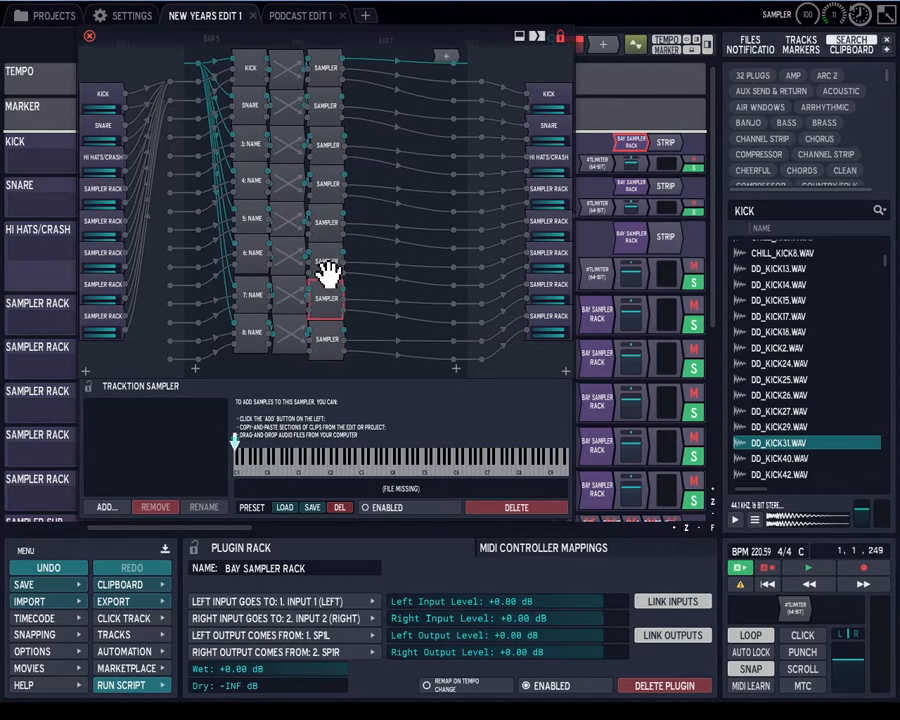
{"action": "left_click", "coordinate": [340, 212]}
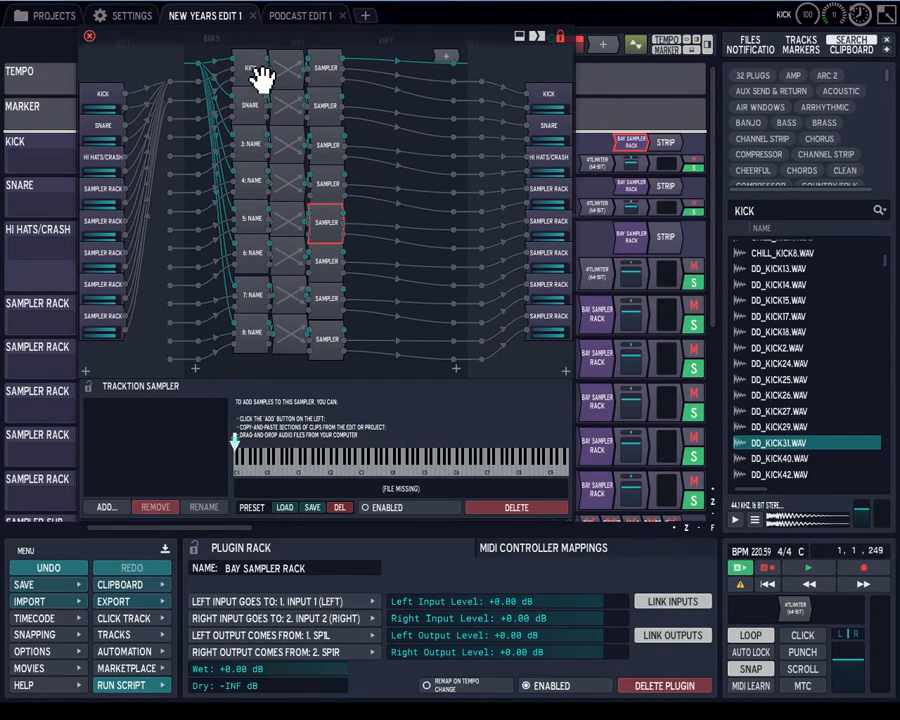
{"action": "left_click", "coordinate": [90, 36]}
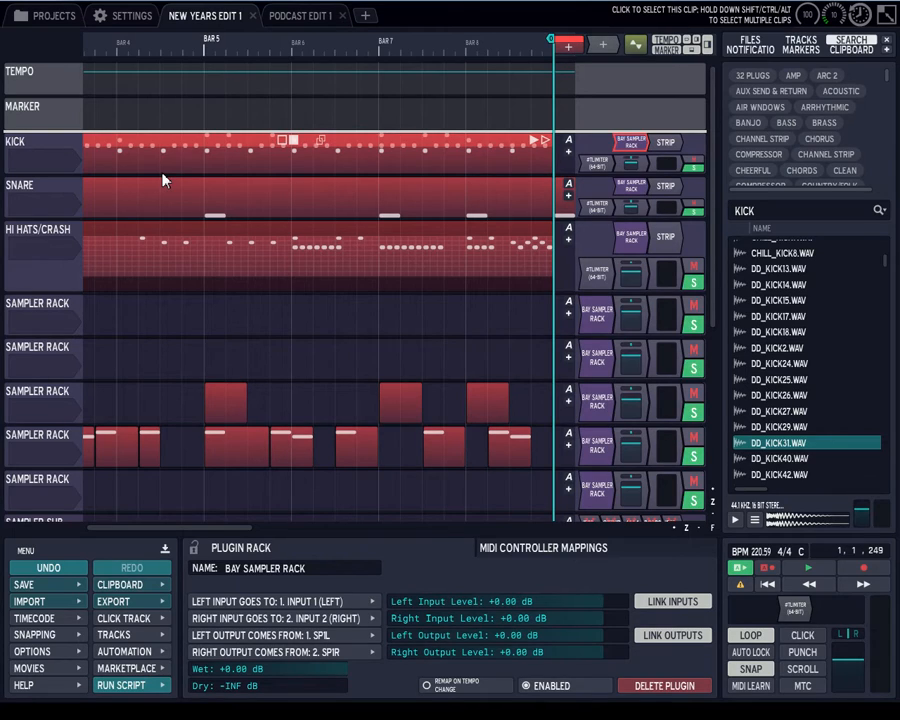
- Reopen the Kick track's Bay Sampler Rack to review its samplers and output routing, and close it again
{"action": "left_click", "coordinate": [631, 143]}
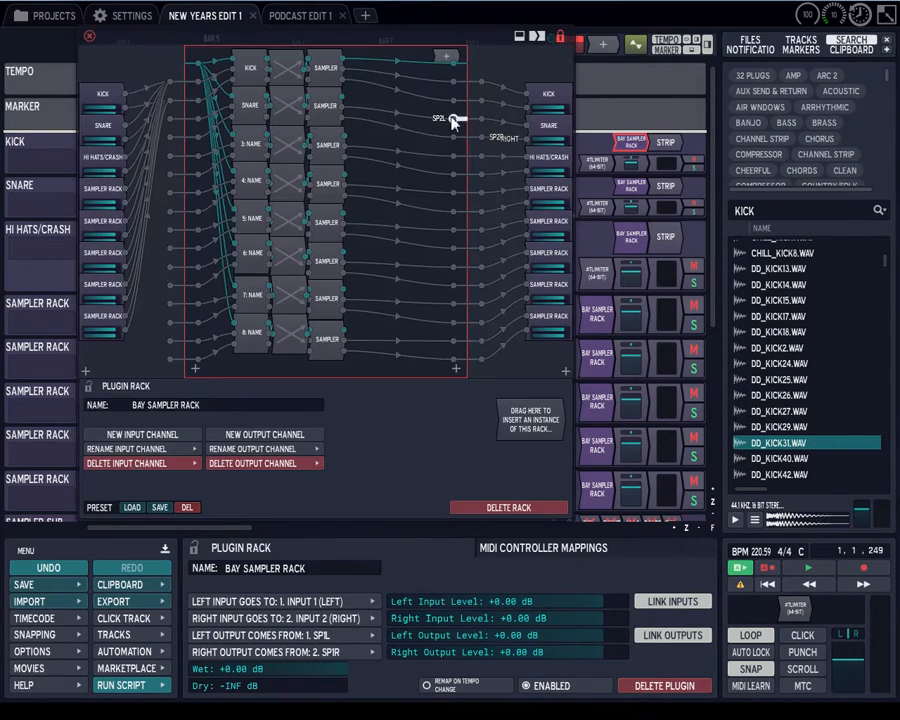
{"action": "left_click", "coordinate": [328, 74]}
{"action": "left_click", "coordinate": [333, 104]}
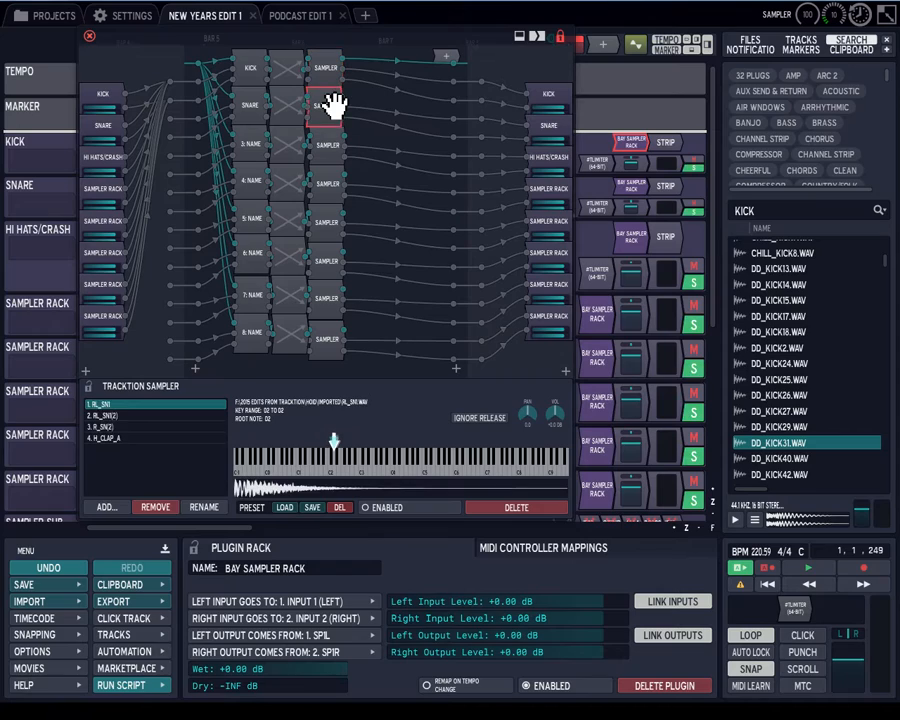
{"action": "left_click", "coordinate": [338, 150]}
{"action": "left_click", "coordinate": [340, 181]}
{"action": "left_click", "coordinate": [334, 260]}
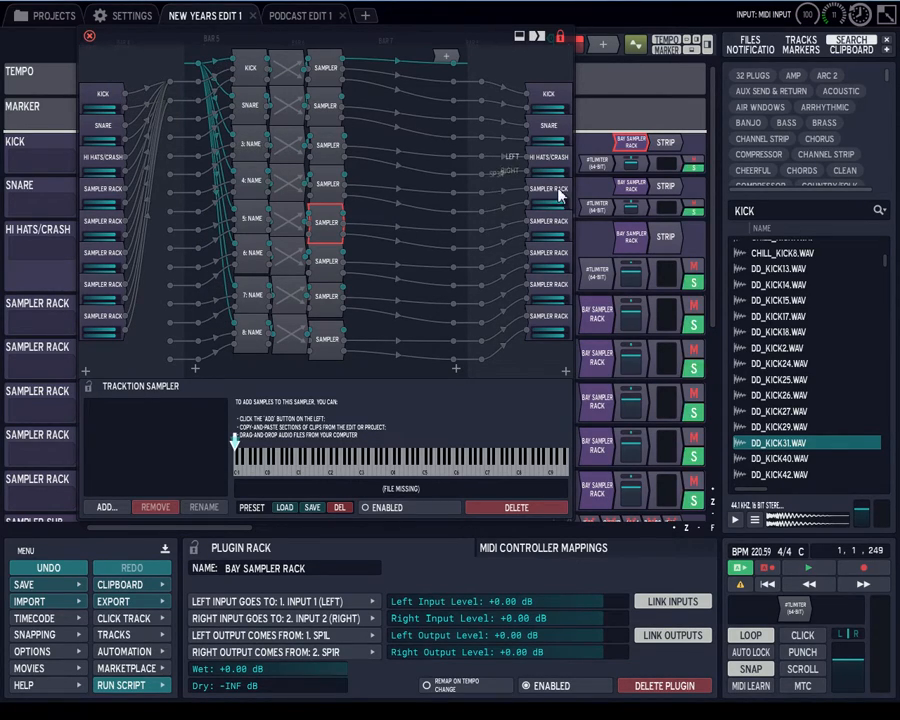
{"action": "left_click", "coordinate": [88, 37]}
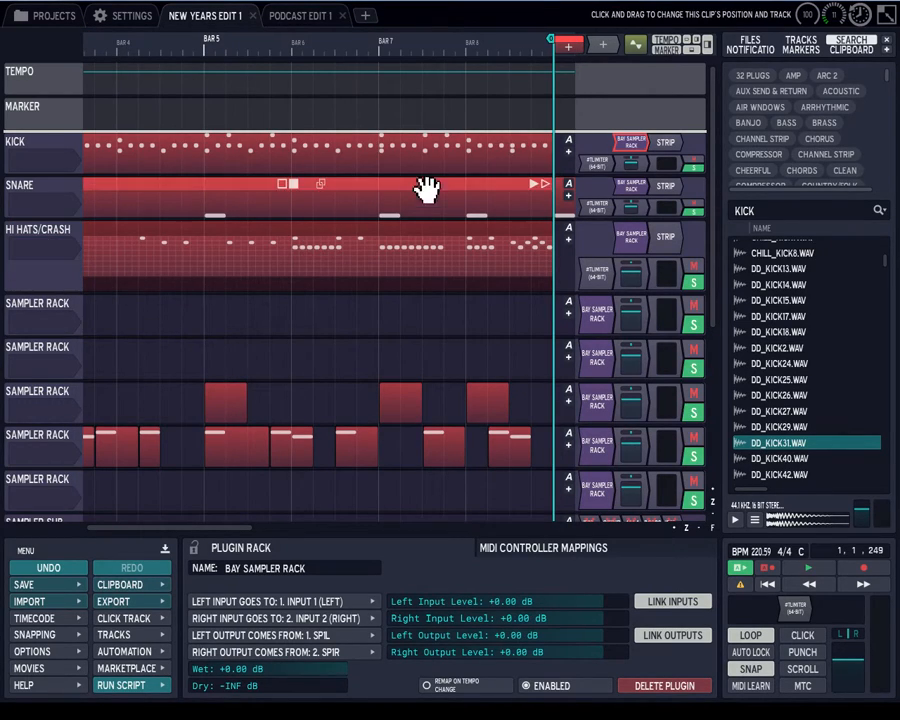
- Insert a new MIDI clip on the first track named Sampler Rack and a new step clip on the Sampler Rack track below
{"action": "left_click_drag", "start_coordinate": [570, 48], "coordinate": [90, 335]}
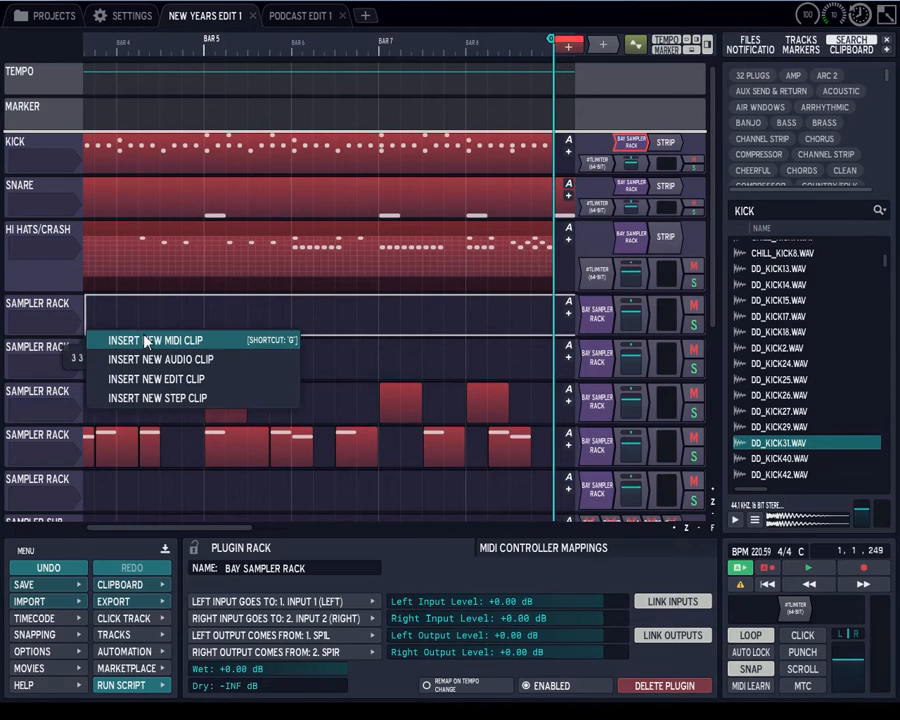
{"action": "left_click", "coordinate": [100, 341]}
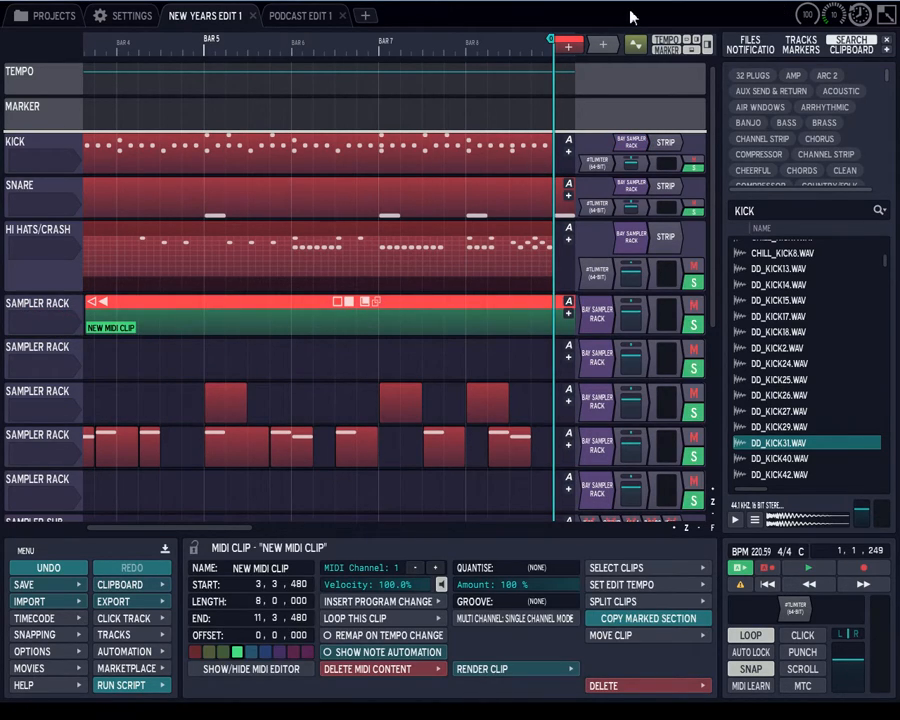
{"action": "left_click_drag", "start_coordinate": [578, 47], "coordinate": [92, 362]}
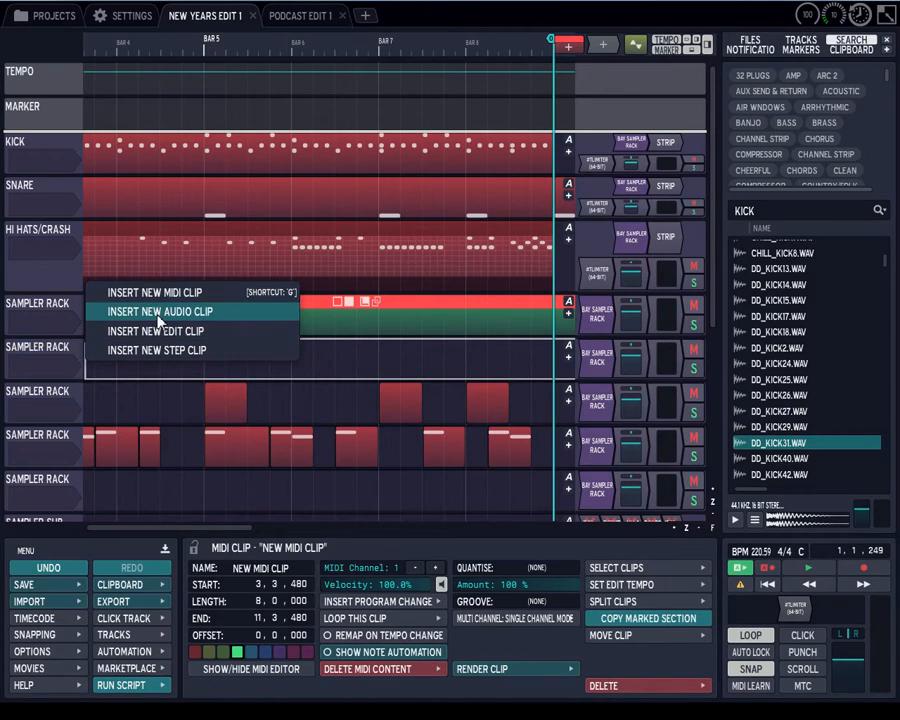
{"action": "left_click", "coordinate": [163, 349]}
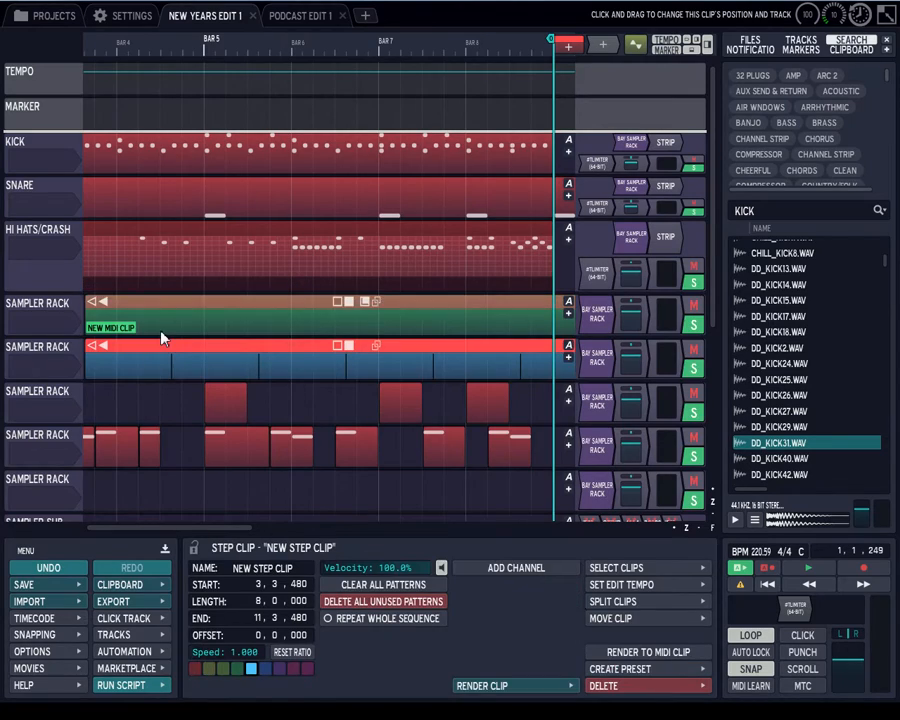
- Expand the new step clip and set its Bass Drum 1 channel's note to D1
{"action": "double_click", "coordinate": [158, 353]}
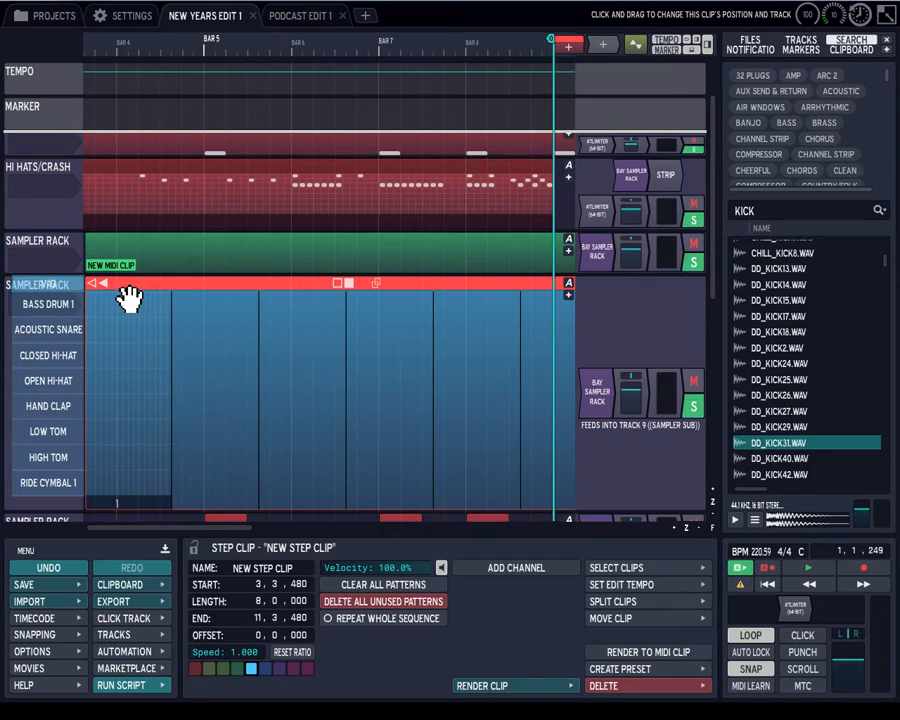
{"action": "left_click_drag", "start_coordinate": [130, 298], "coordinate": [132, 272]}
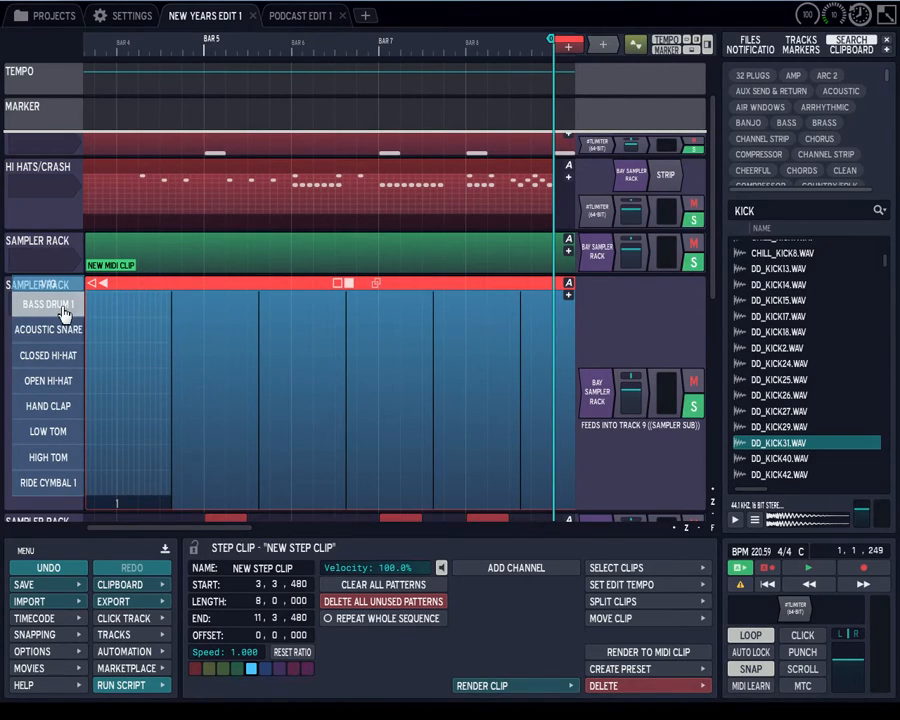
{"action": "left_click", "coordinate": [63, 313]}
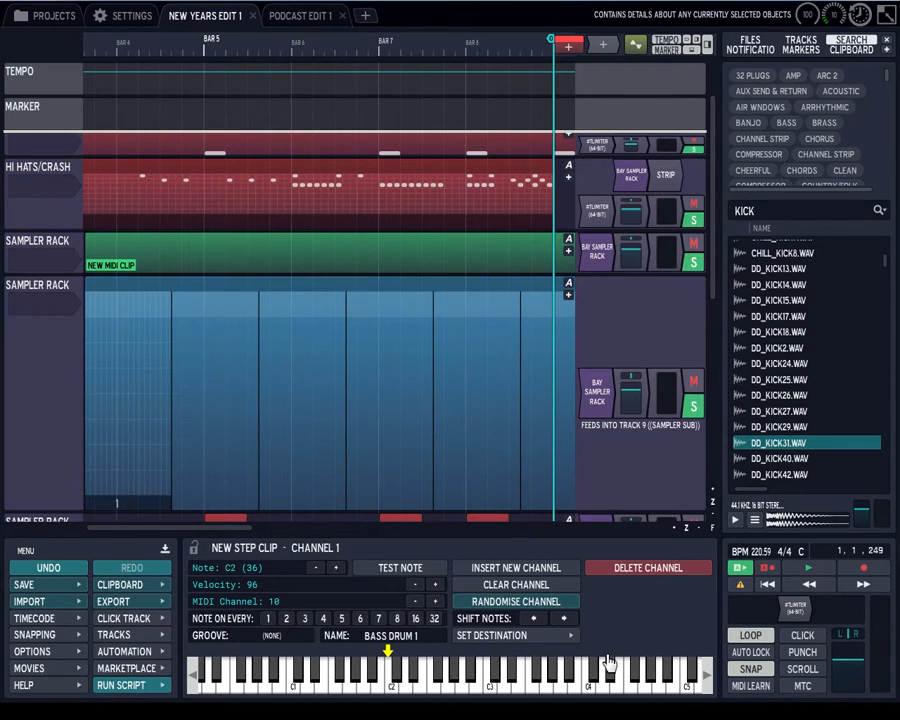
{"action": "mouse_move", "coordinate": [394, 472]}
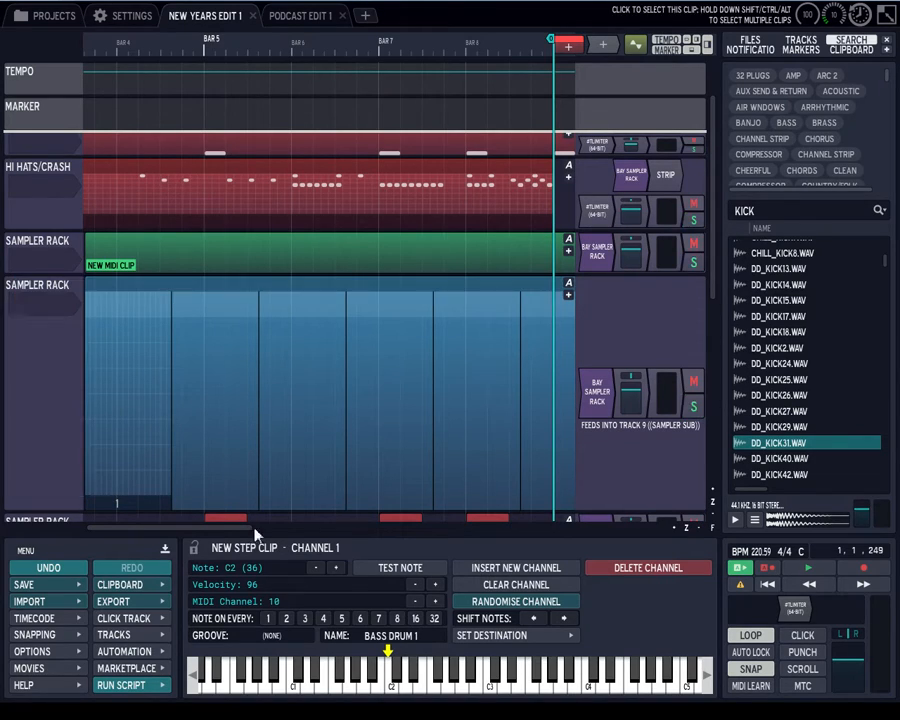
{"action": "left_click", "coordinate": [355, 668]}
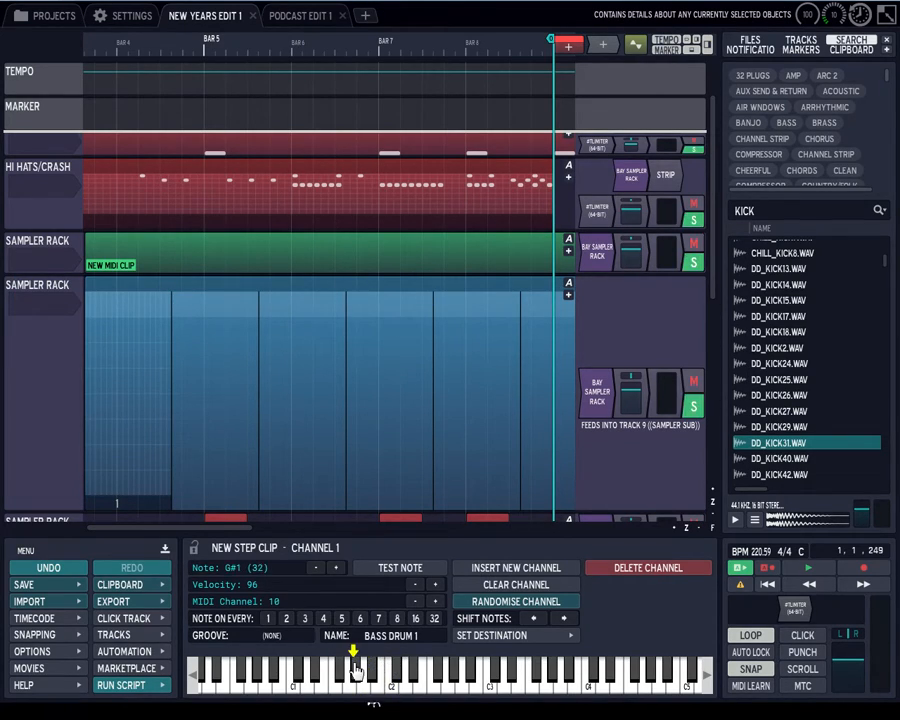
{"action": "left_click", "coordinate": [312, 688]}
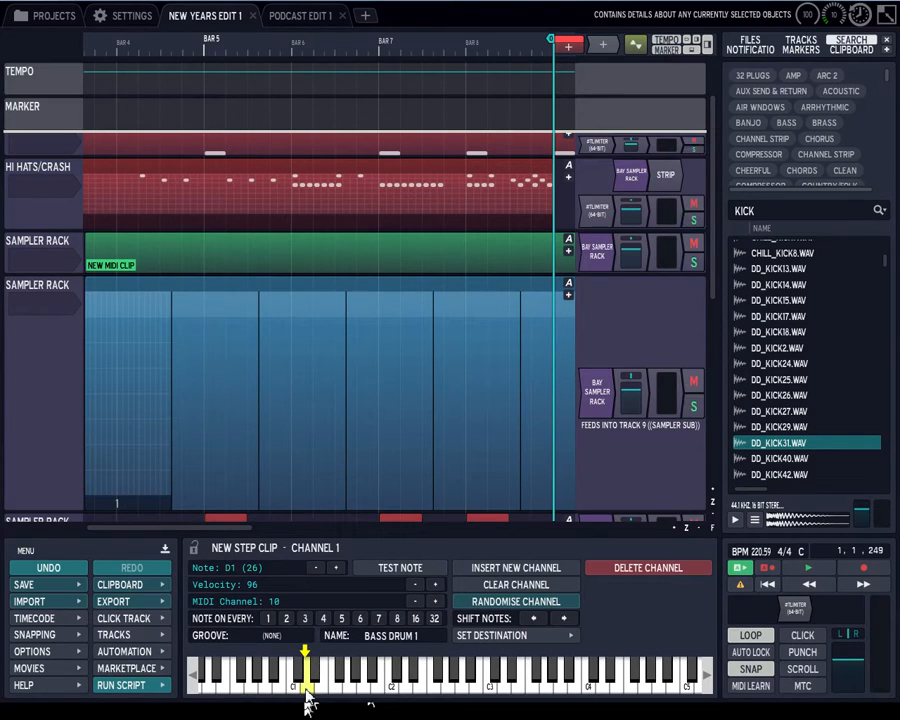
- Set the step clip's Acoustic Snare channel to note F1
{"action": "left_click", "coordinate": [60, 330]}
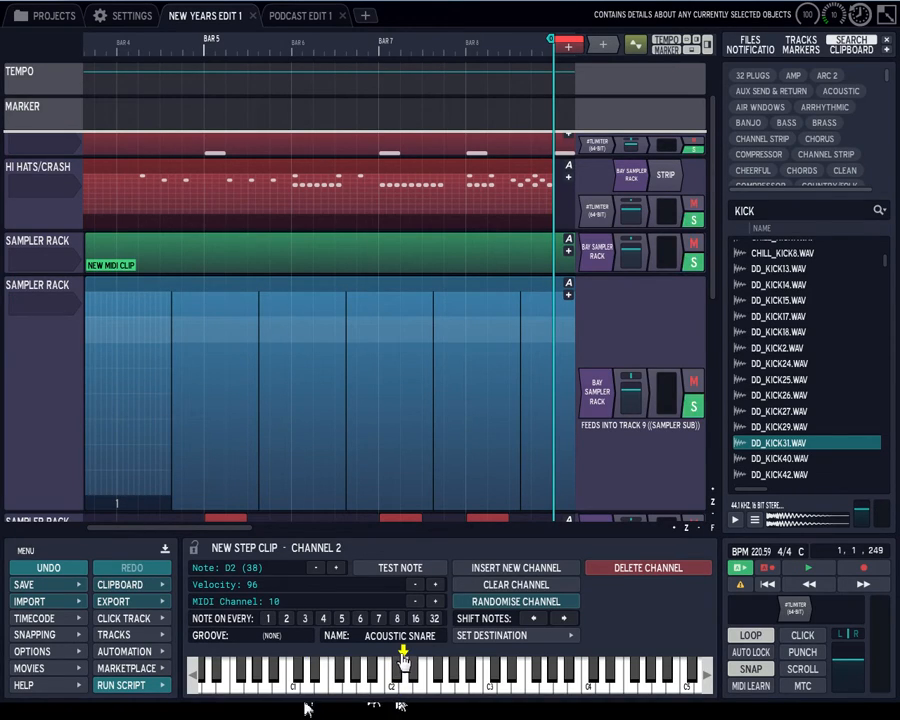
{"action": "left_click", "coordinate": [367, 666]}
{"action": "left_click", "coordinate": [350, 678]}
{"action": "left_click", "coordinate": [342, 680]}
{"action": "left_click", "coordinate": [323, 686]}
- Set the step clip's Open Hi-Hat channel to note G1
{"action": "mouse_move", "coordinate": [53, 359]}
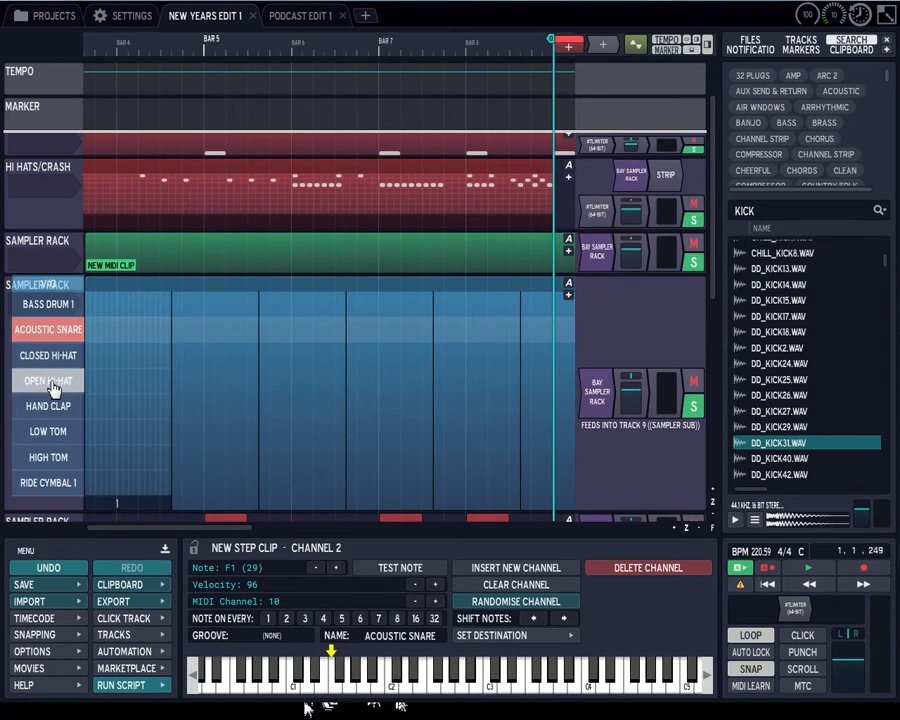
{"action": "left_click", "coordinate": [50, 388]}
{"action": "left_click", "coordinate": [420, 660]}
{"action": "left_click", "coordinate": [335, 682]}
{"action": "left_click", "coordinate": [325, 688]}
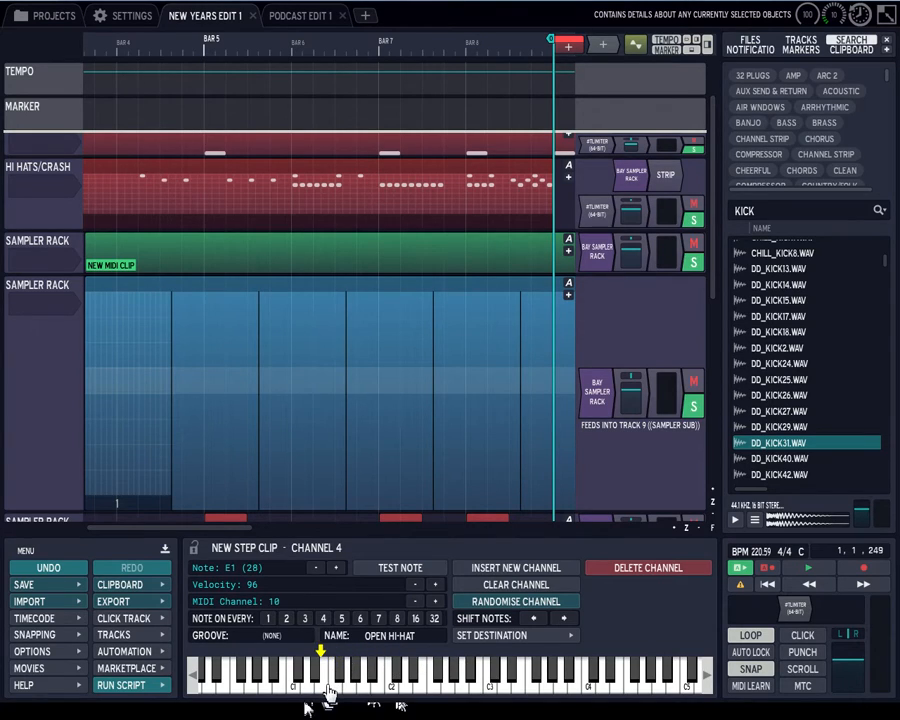
{"action": "left_click", "coordinate": [346, 684]}
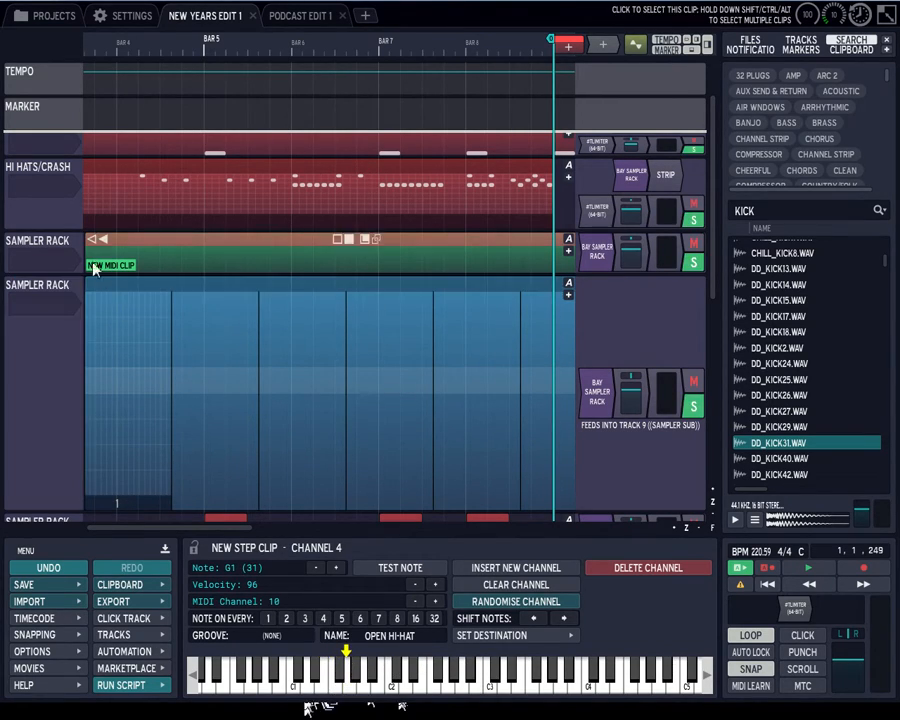
- Check the Bass Drum 1 and Acoustic Snare channels' notes, and set the Closed Hi-Hat channel's note to A1
{"action": "double_click", "coordinate": [62, 325]}
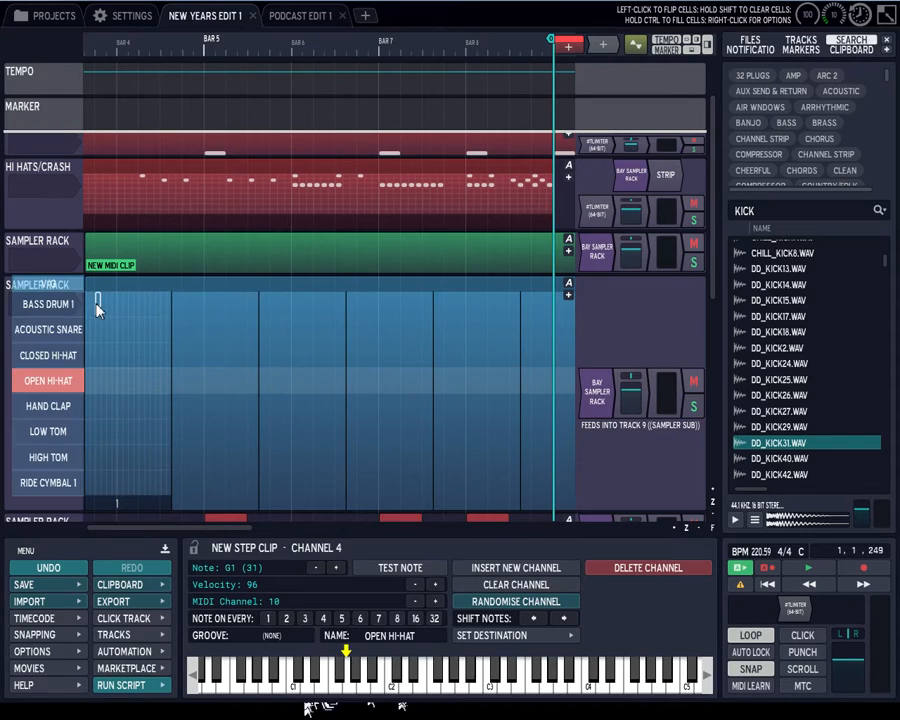
{"action": "left_click", "coordinate": [66, 304]}
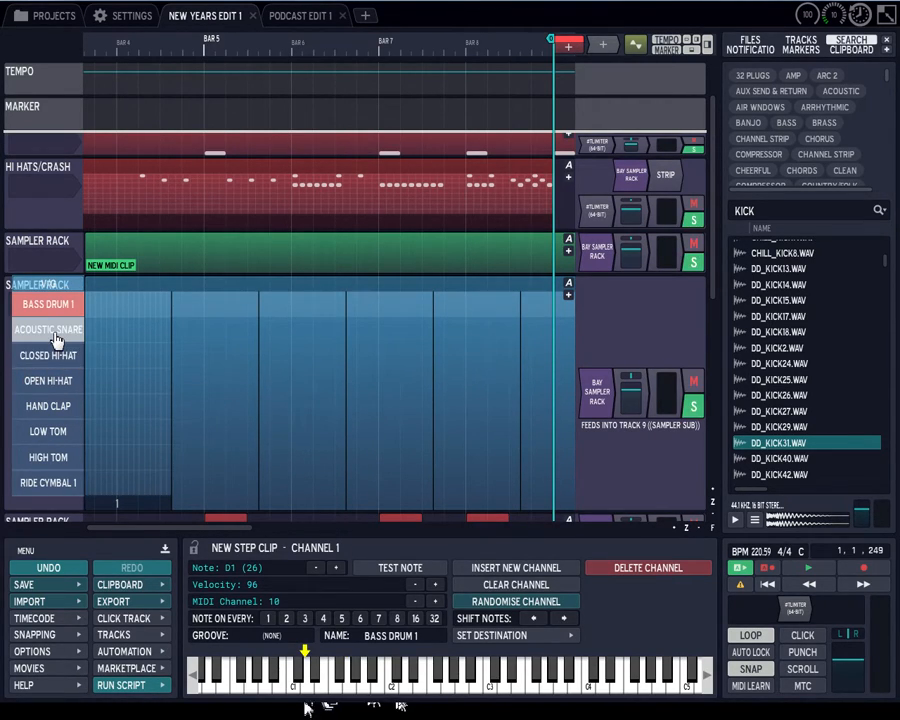
{"action": "left_click", "coordinate": [55, 329]}
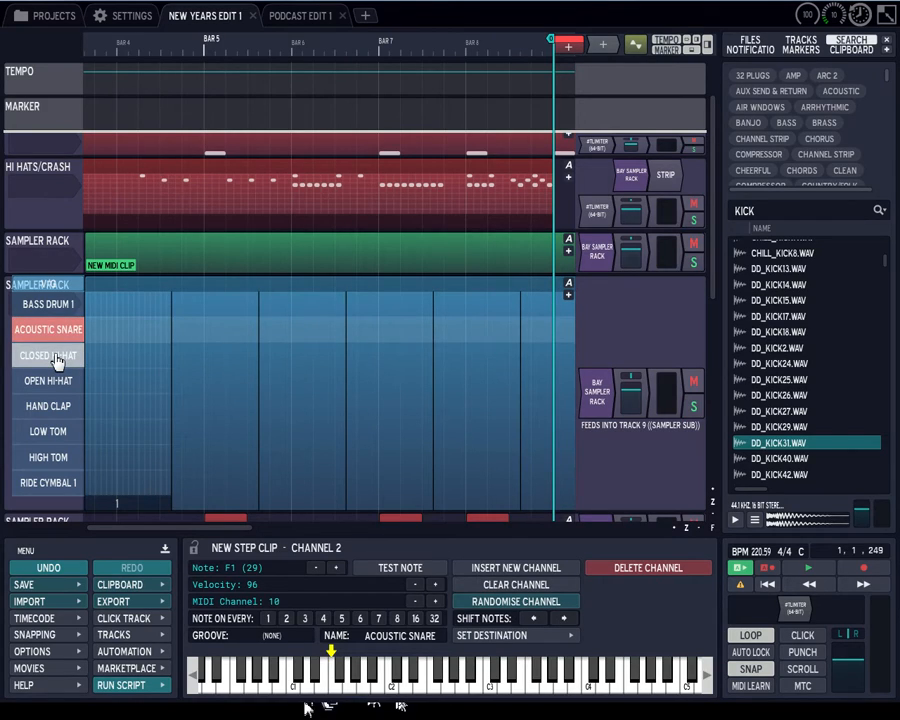
{"action": "left_click", "coordinate": [57, 358]}
{"action": "left_click", "coordinate": [420, 660]}
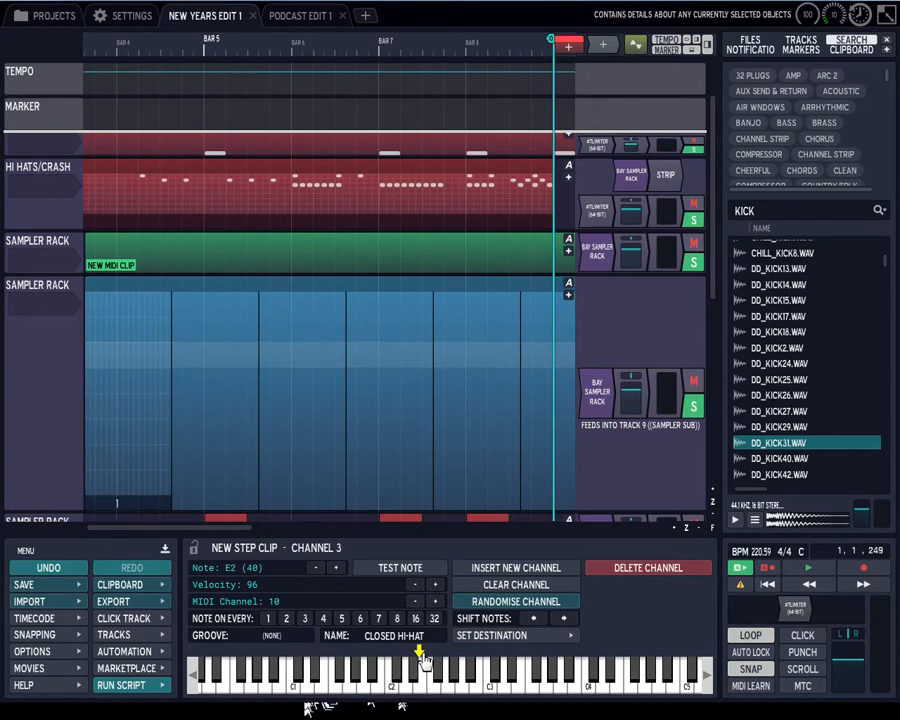
{"action": "left_click", "coordinate": [371, 666]}
{"action": "left_click", "coordinate": [362, 672]}
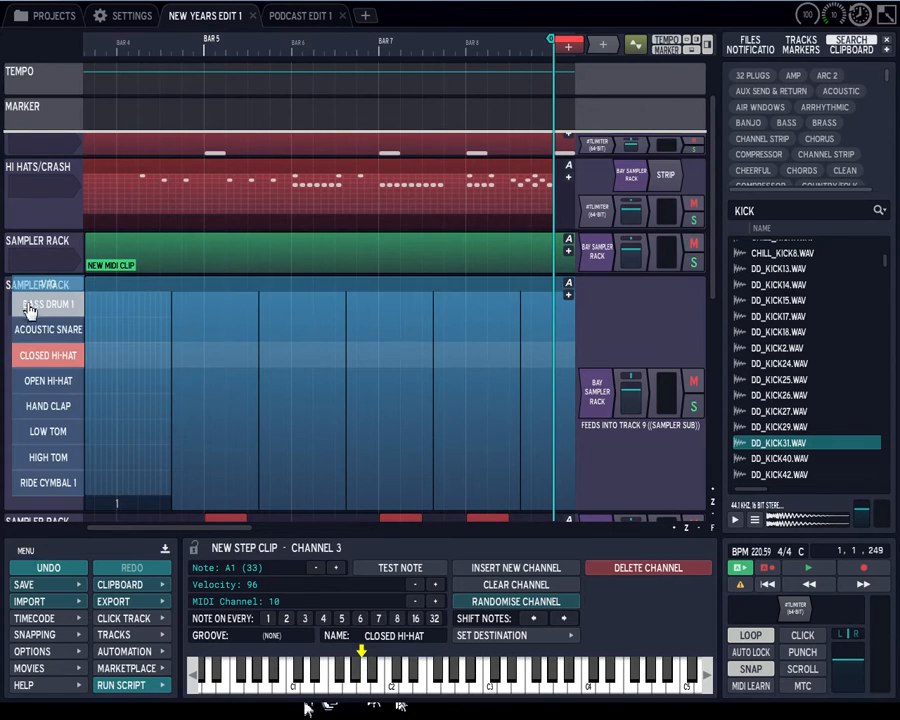
- Review the note assignments of the Bass Drum 1, Acoustic Snare and Closed Hi-Hat channels in the step clip
{"action": "left_click", "coordinate": [31, 307]}
{"action": "left_click", "coordinate": [28, 330]}
{"action": "left_click", "coordinate": [34, 356]}
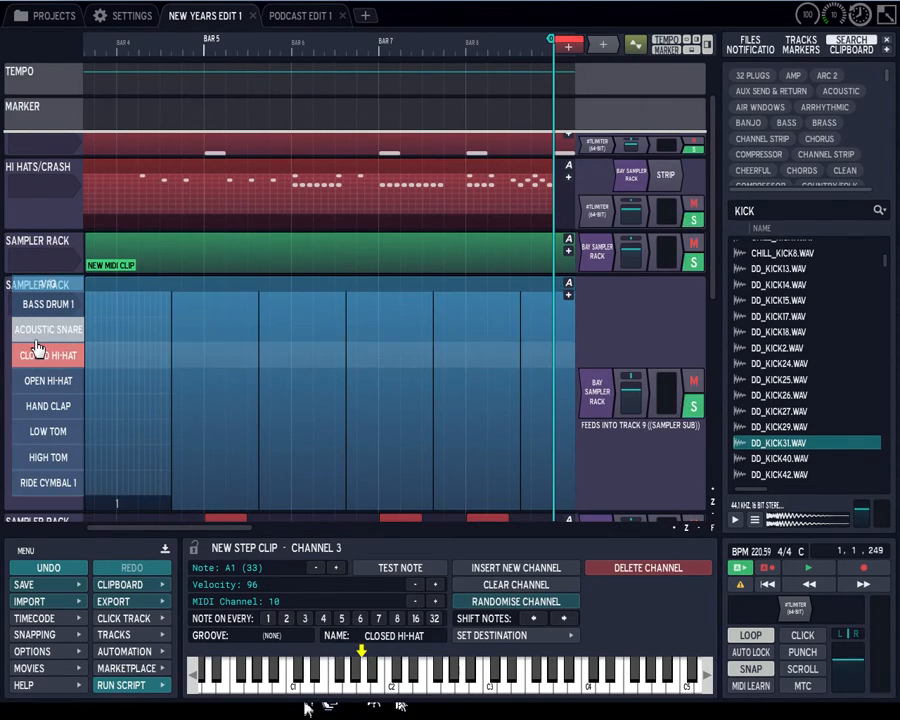
{"action": "left_click", "coordinate": [30, 330]}
{"action": "left_click", "coordinate": [38, 305]}
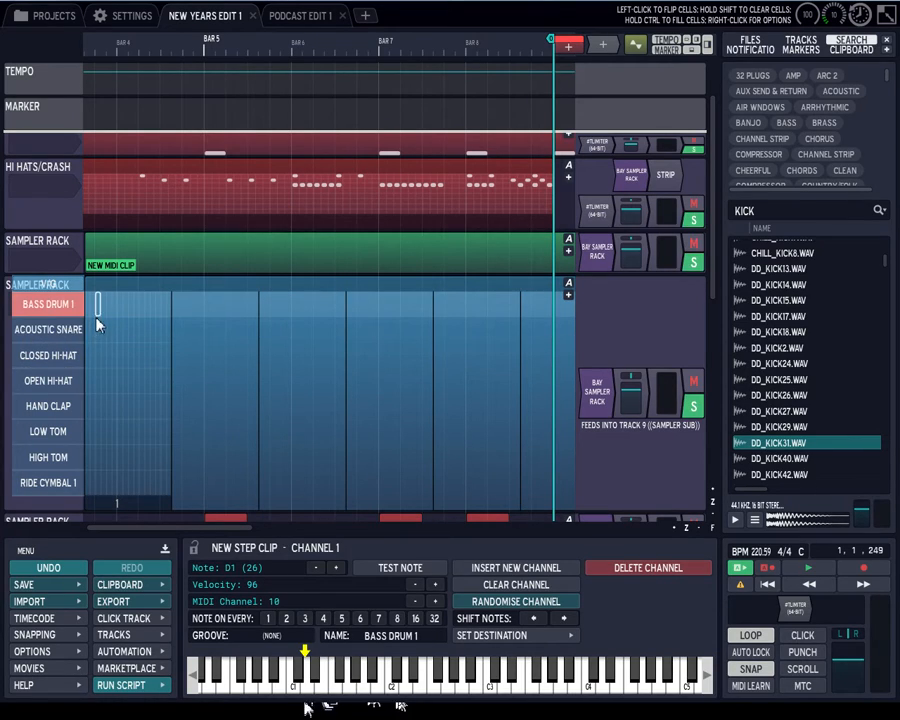
- Place a note on the first step of the step clip's Bass Drum 1, Acoustic Snare and Closed Hi-Hat channels, and select the clip
{"action": "left_click", "coordinate": [87, 306]}
{"action": "left_click", "coordinate": [87, 331]}
{"action": "left_click", "coordinate": [88, 353]}
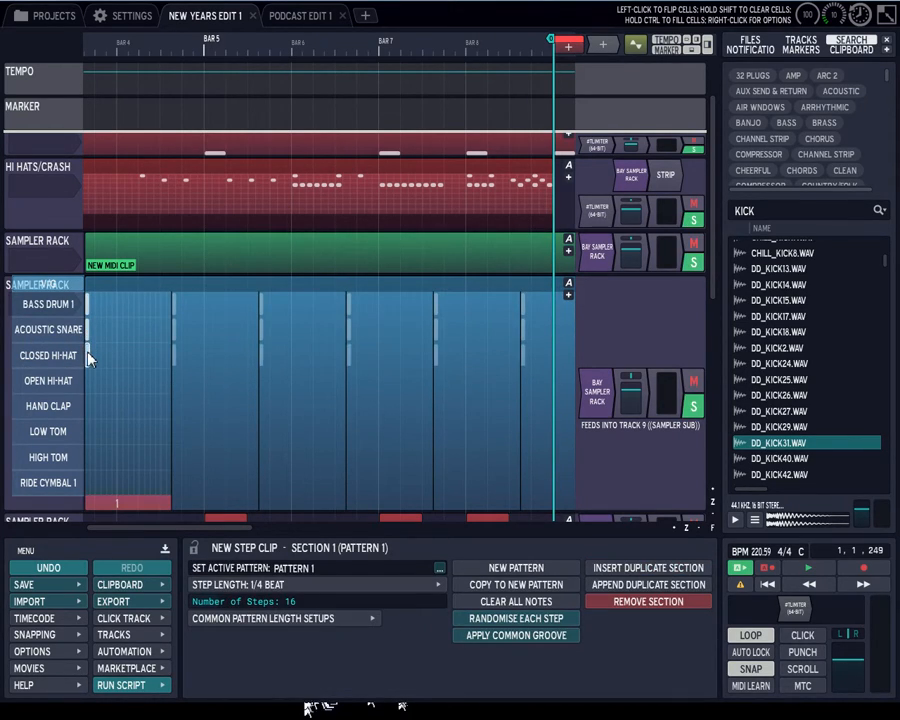
{"action": "scroll", "coordinate": [89, 289], "scroll_direction": "up", "scroll_amount": 2}
{"action": "left_click", "coordinate": [87, 285]}
{"action": "scroll", "coordinate": [87, 287], "scroll_direction": "up", "scroll_amount": 2}
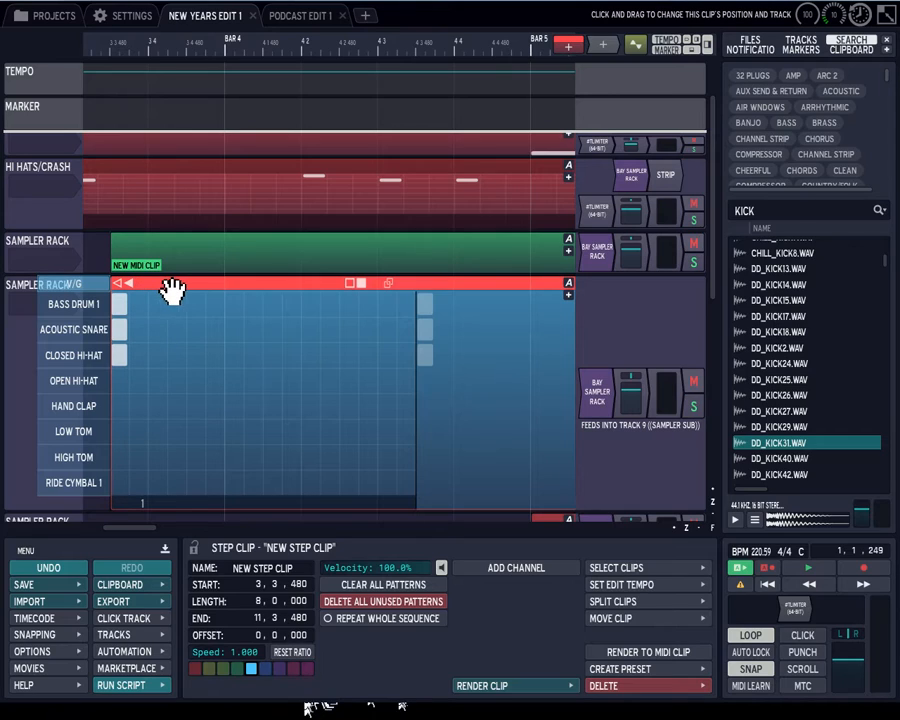
- Review the Bass Drum 1 and Acoustic Snare channel settings, along with the step clip's own properties and editing options
{"action": "left_click", "coordinate": [68, 305]}
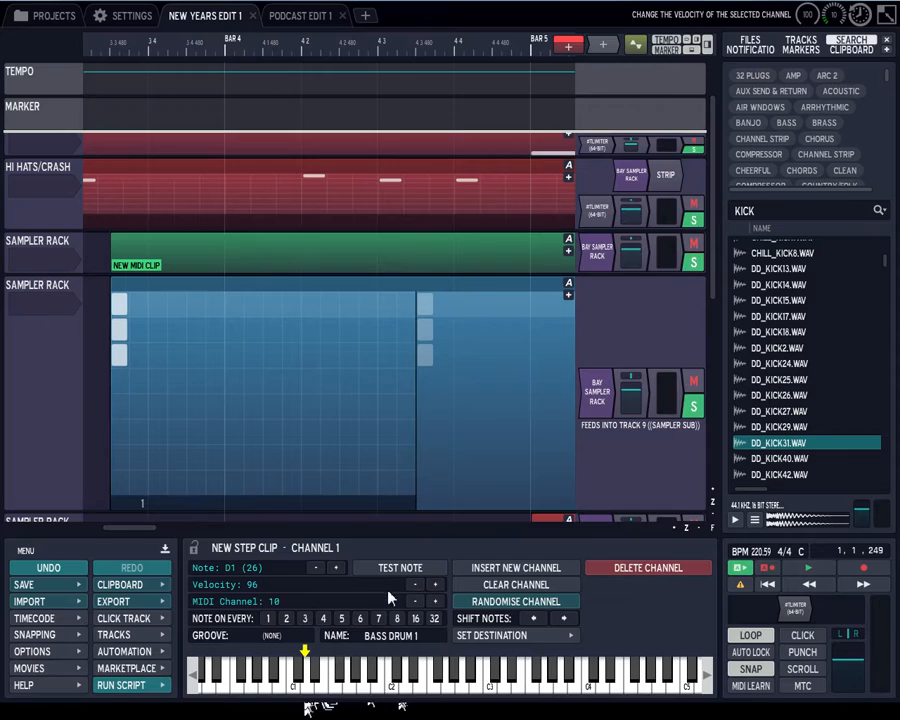
{"action": "left_click", "coordinate": [72, 330]}
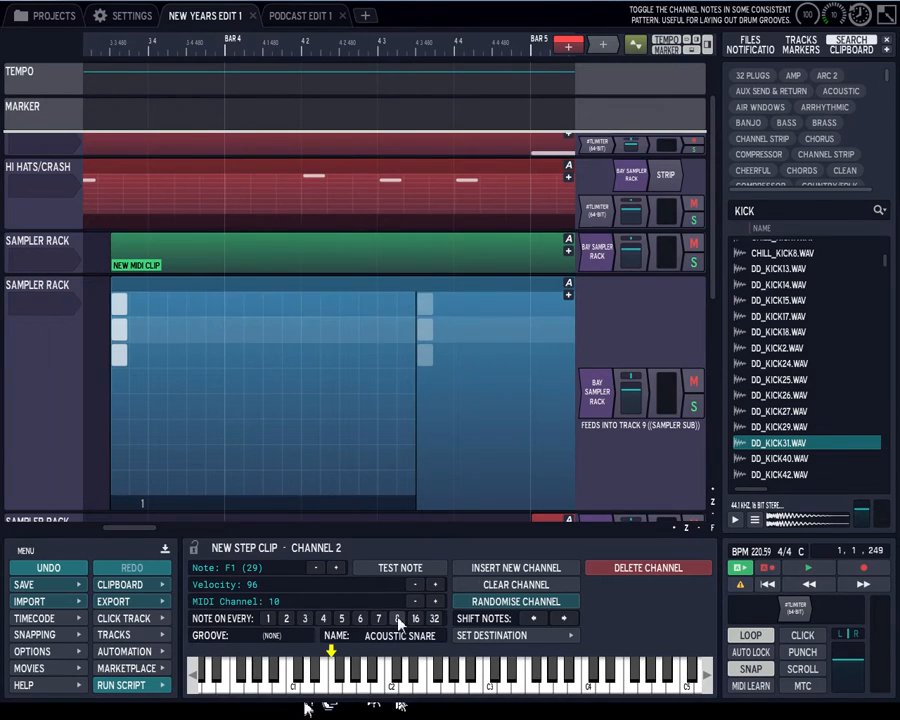
{"action": "left_click", "coordinate": [163, 285]}
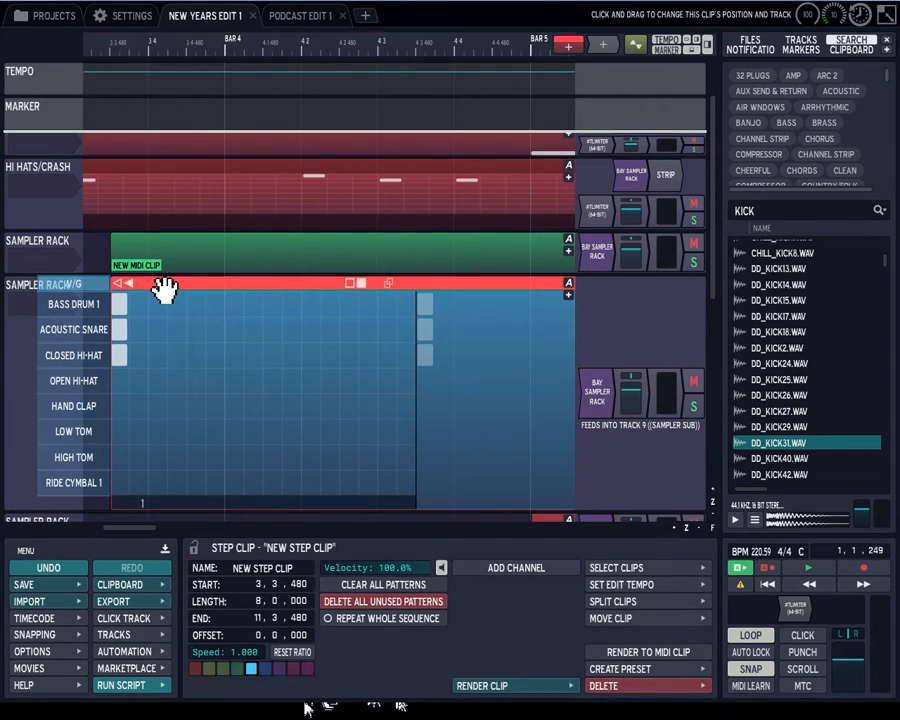
{"action": "left_click", "coordinate": [85, 306]}
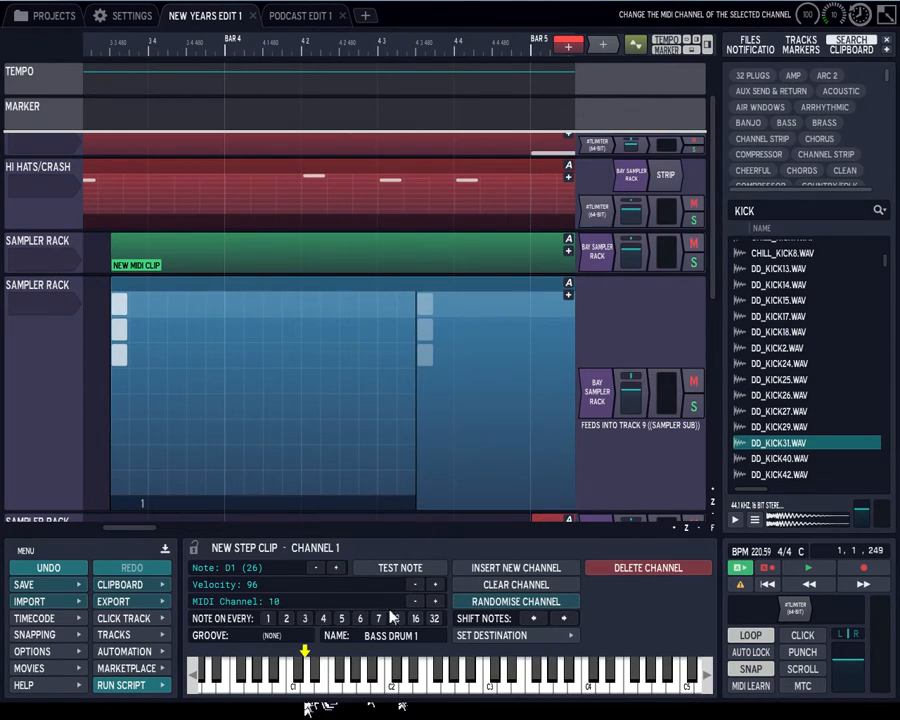
{"action": "left_click", "coordinate": [178, 292]}
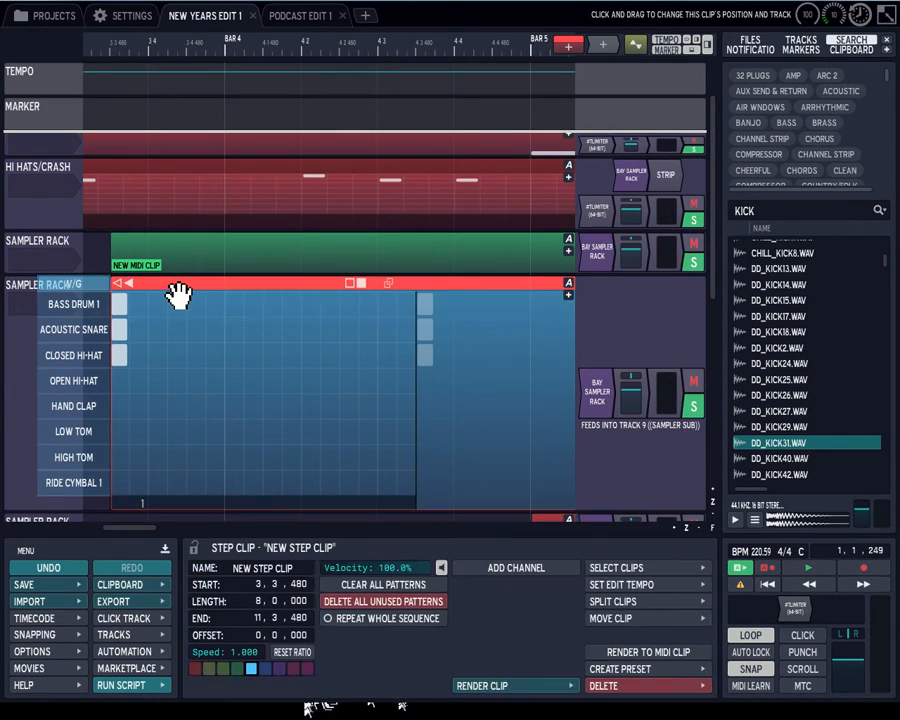
{"action": "right_click", "coordinate": [178, 293]}
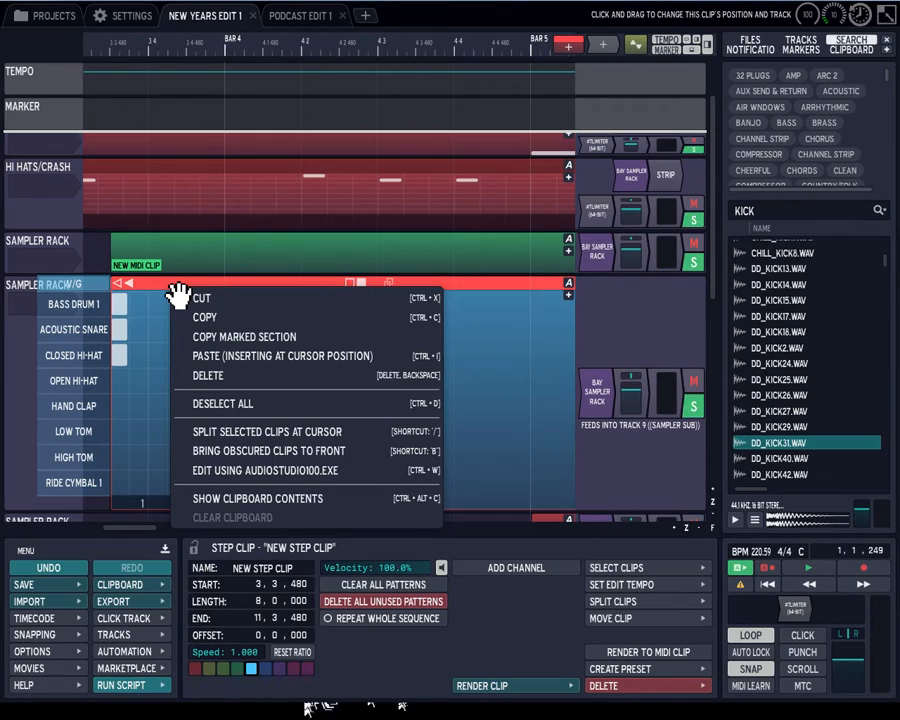
- Inspect the MIDI patch bay feeding the first sampler in the Bay Sampler Rack, and close the rack editor
{"action": "left_click", "coordinate": [597, 250]}
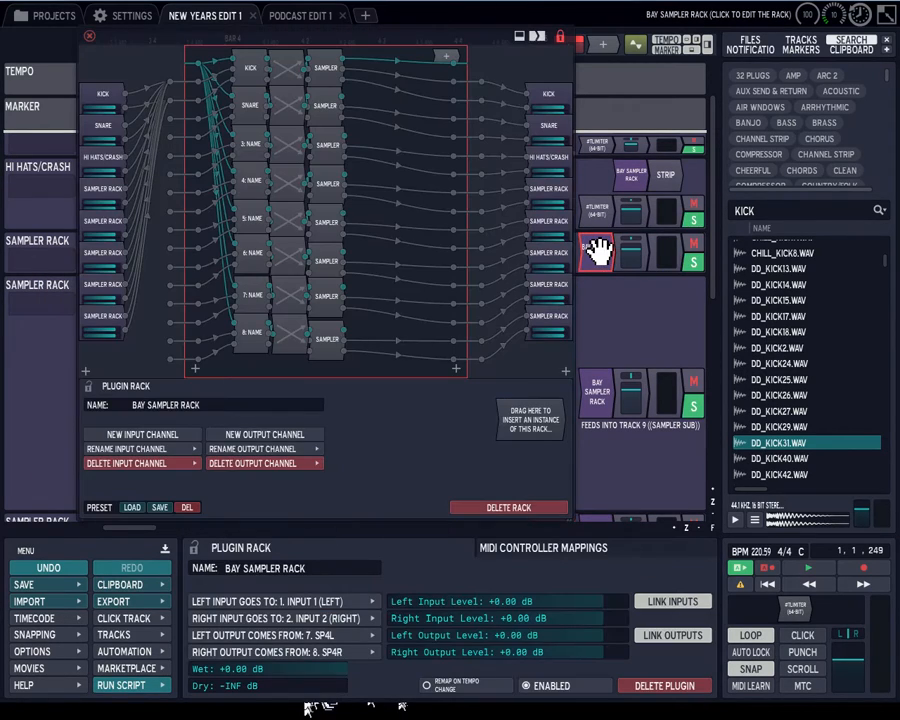
{"action": "left_click", "coordinate": [287, 75]}
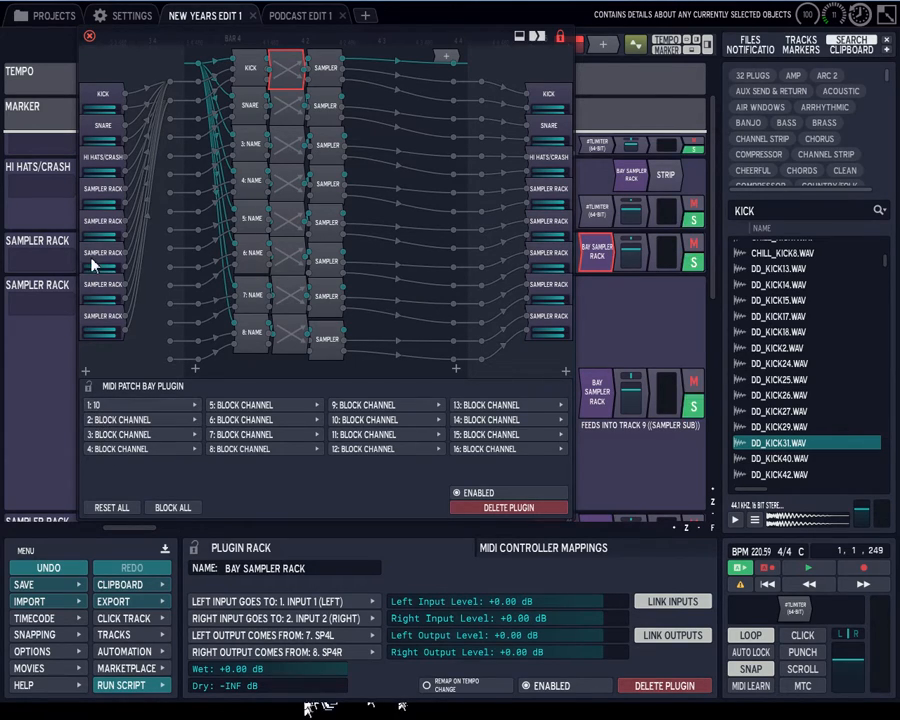
{"action": "left_click", "coordinate": [89, 37]}
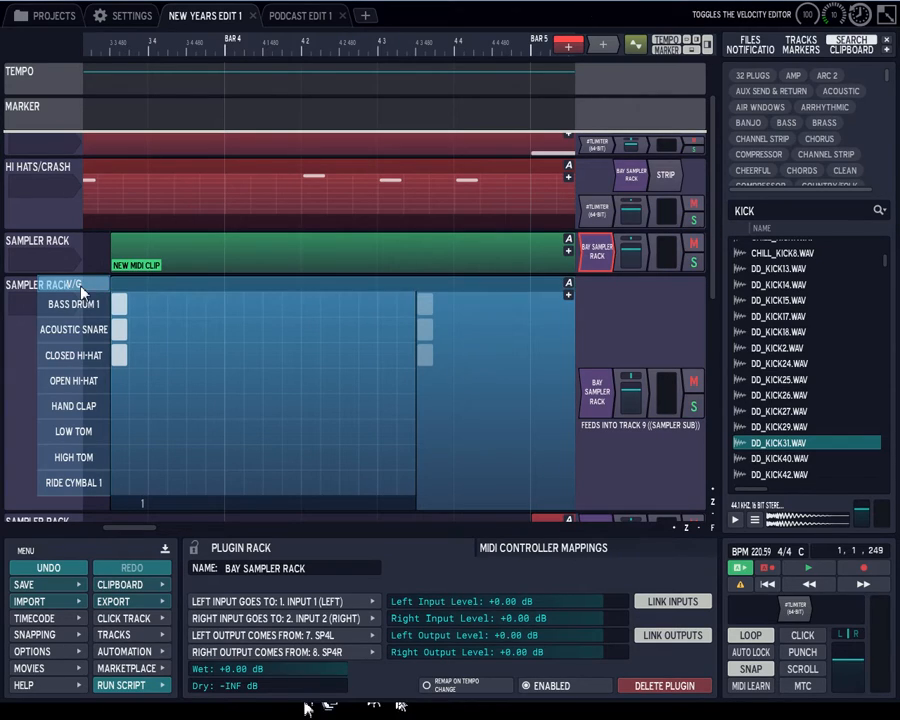
- Set the Ride Cymbal 1 channel's note to F#1 and view its available destinations without choosing one
{"action": "left_click", "coordinate": [75, 482]}
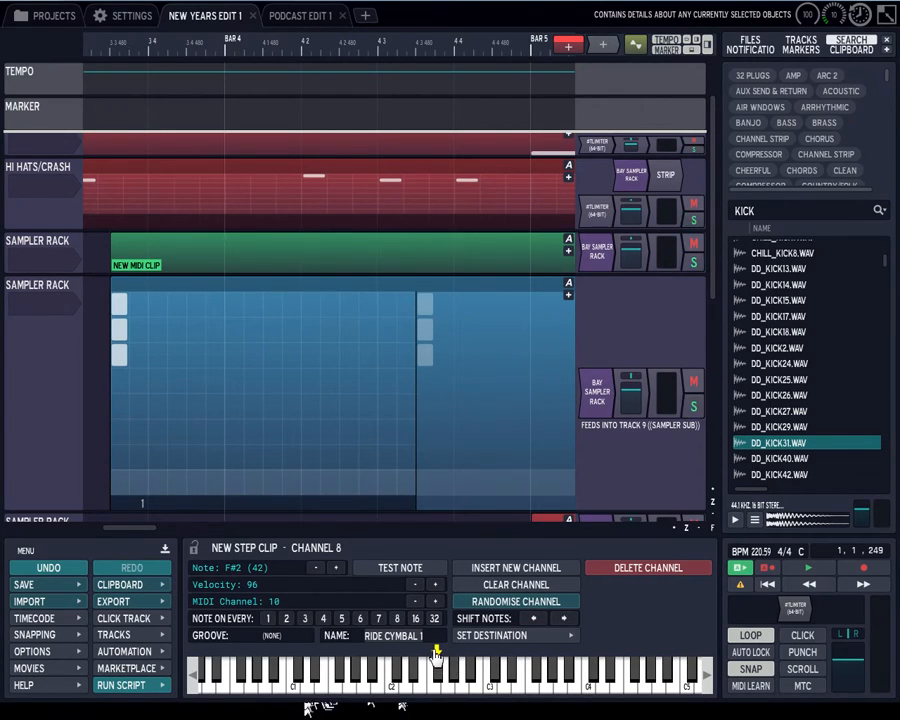
{"action": "left_click_drag", "start_coordinate": [343, 652], "coordinate": [311, 656]}
{"action": "left_click", "coordinate": [314, 568]}
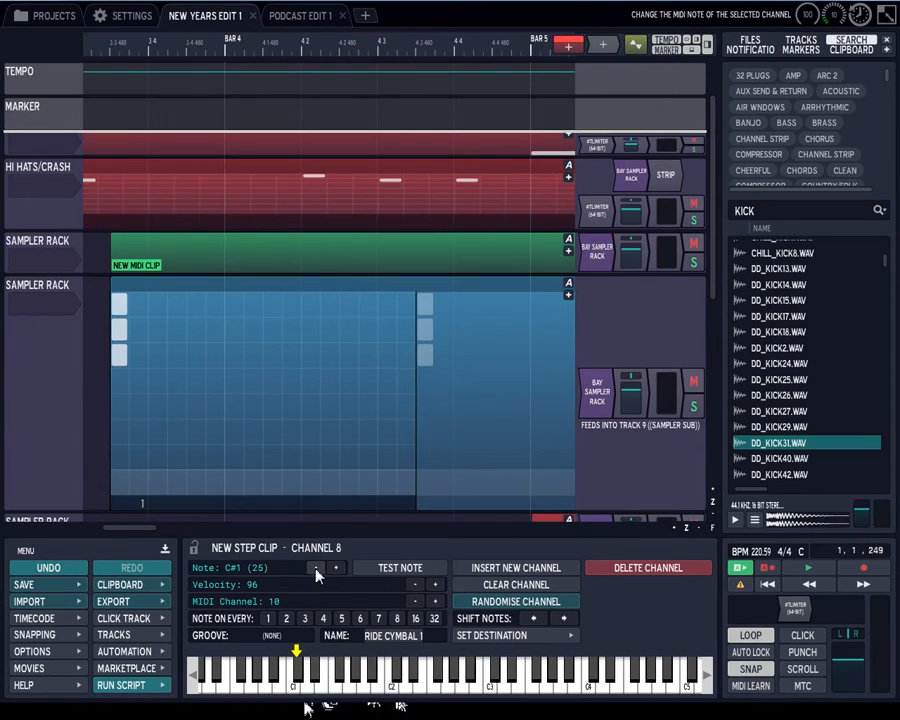
{"action": "left_click", "coordinate": [333, 569]}
{"action": "left_click", "coordinate": [333, 569]}
{"action": "left_click", "coordinate": [333, 569]}
{"action": "left_click", "coordinate": [333, 569]}
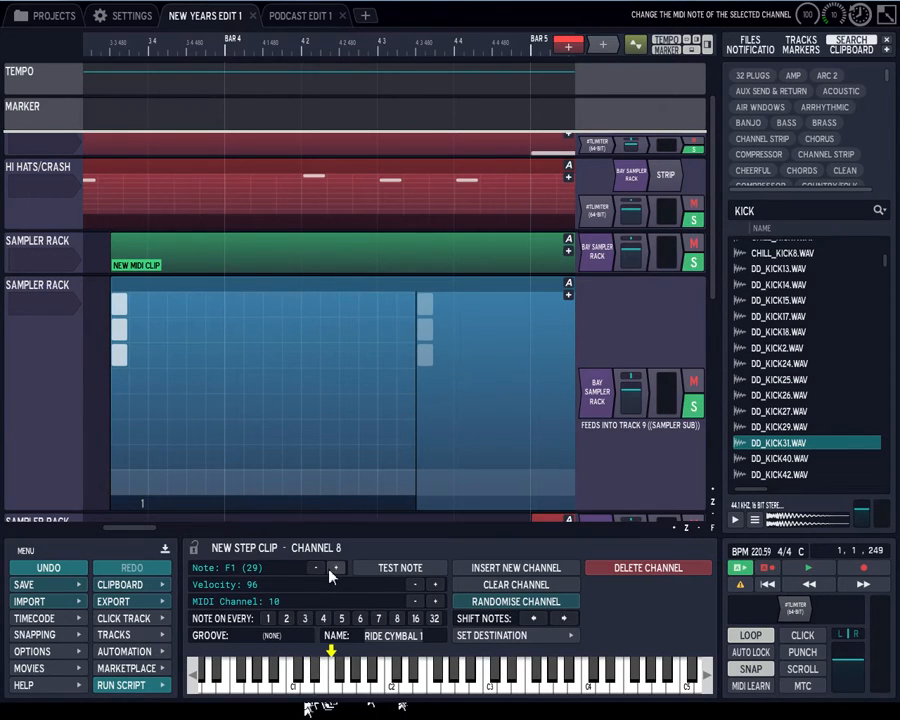
{"action": "left_click", "coordinate": [333, 569]}
{"action": "left_click", "coordinate": [502, 642]}
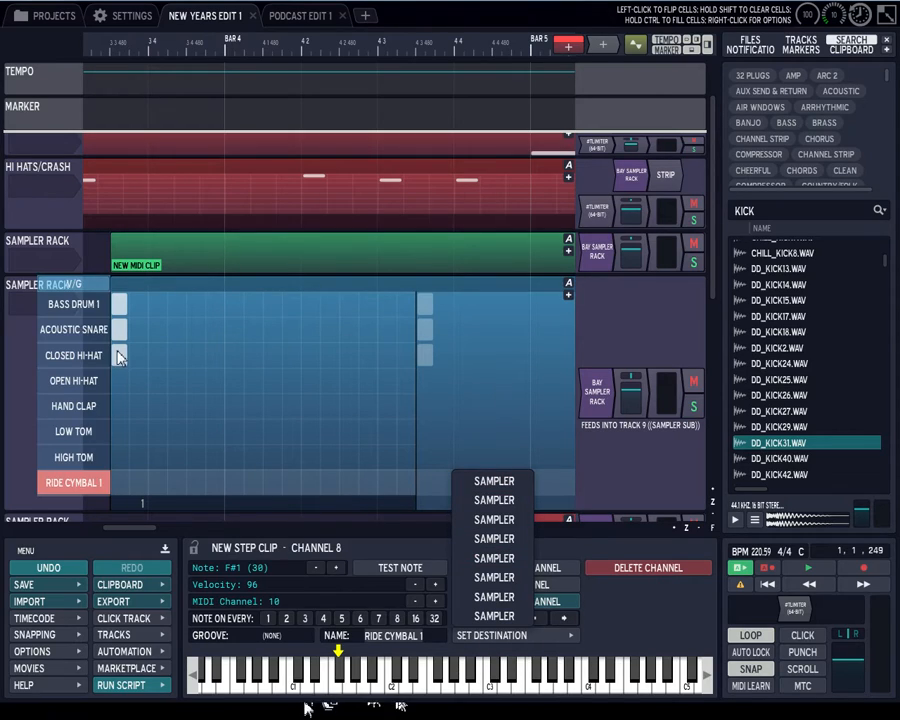
{"action": "left_click", "coordinate": [622, 633]}
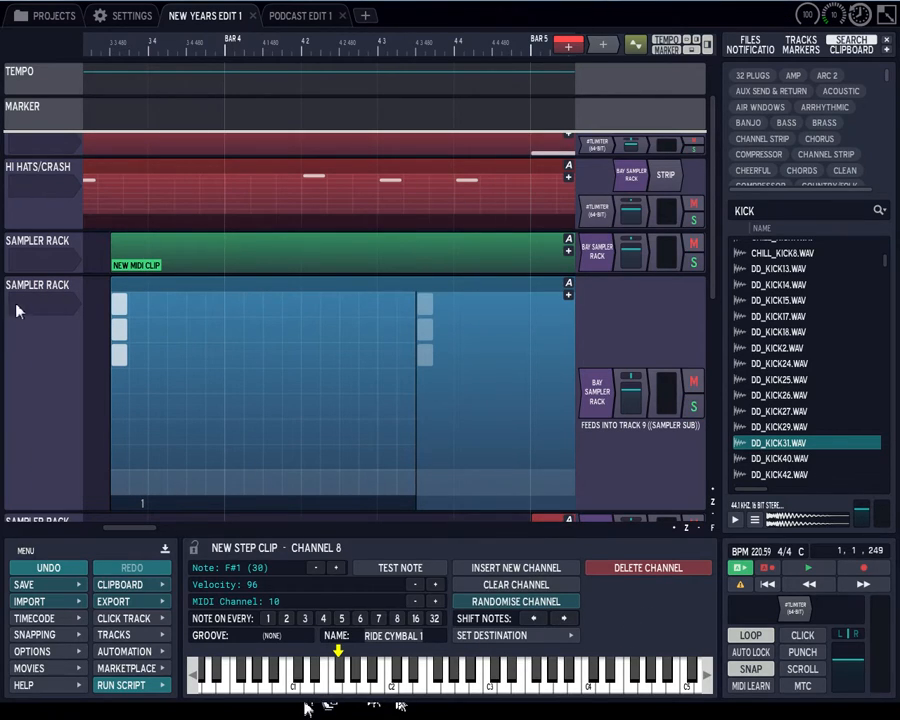
- Collapse the Sampler Rack track holding the new step clip, and delete both the new step clip and the new MIDI clip
{"action": "left_click", "coordinate": [46, 298]}
{"action": "double_click", "coordinate": [42, 292]}
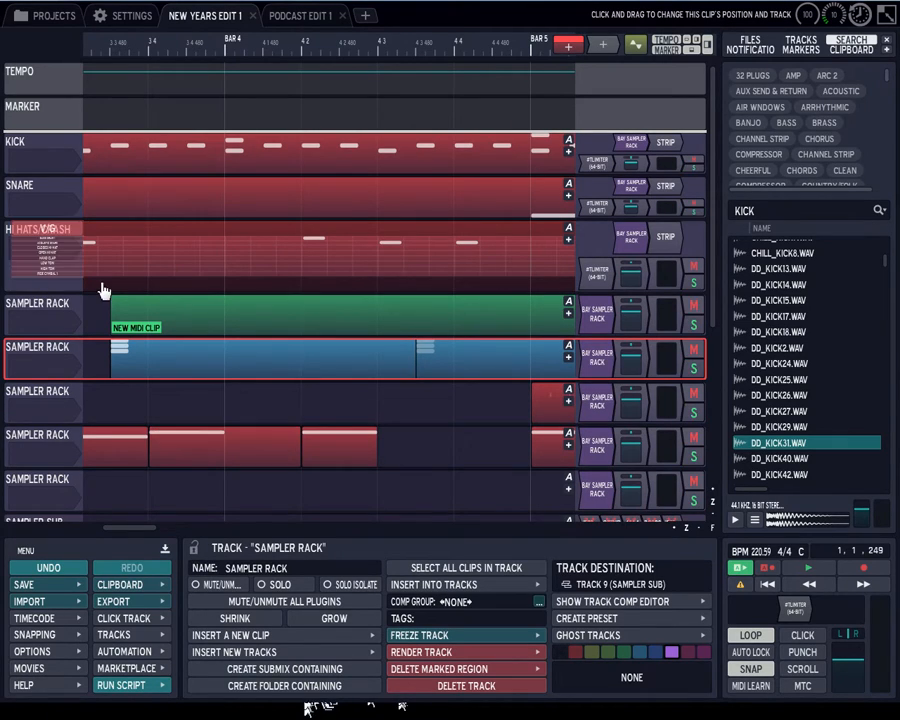
{"action": "right_click", "coordinate": [198, 356]}
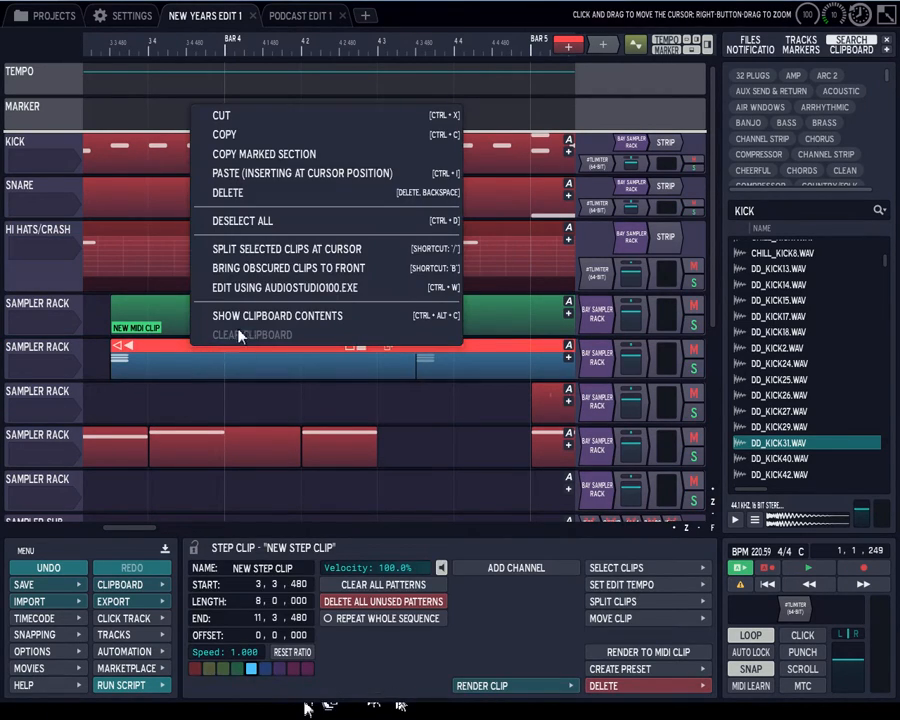
{"action": "left_click", "coordinate": [240, 192]}
{"action": "left_click", "coordinate": [216, 314]}
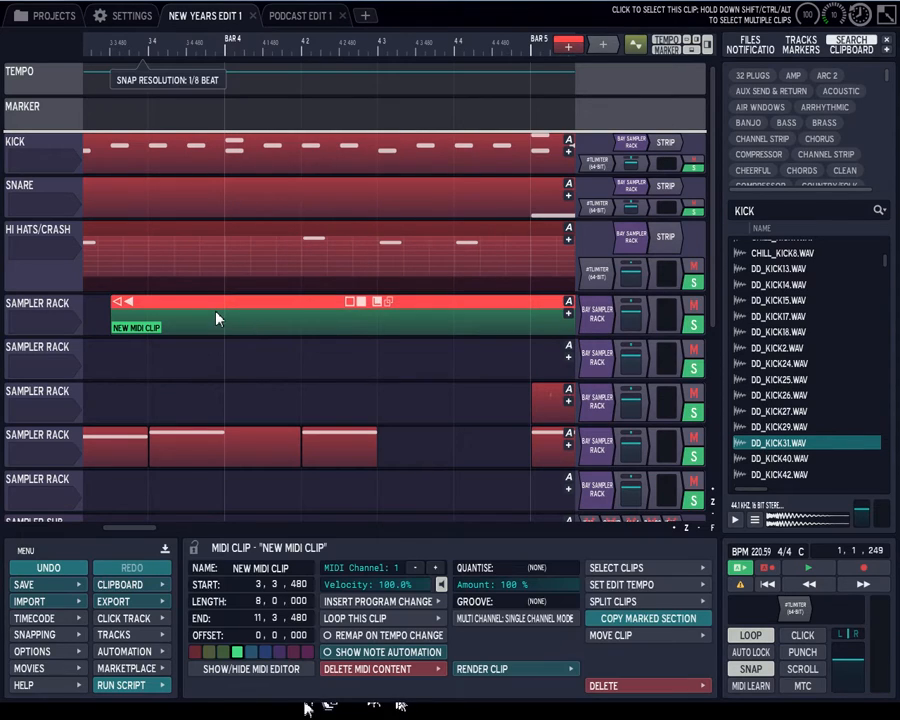
{"action": "right_click", "coordinate": [216, 313]}
{"action": "left_click", "coordinate": [279, 401]}
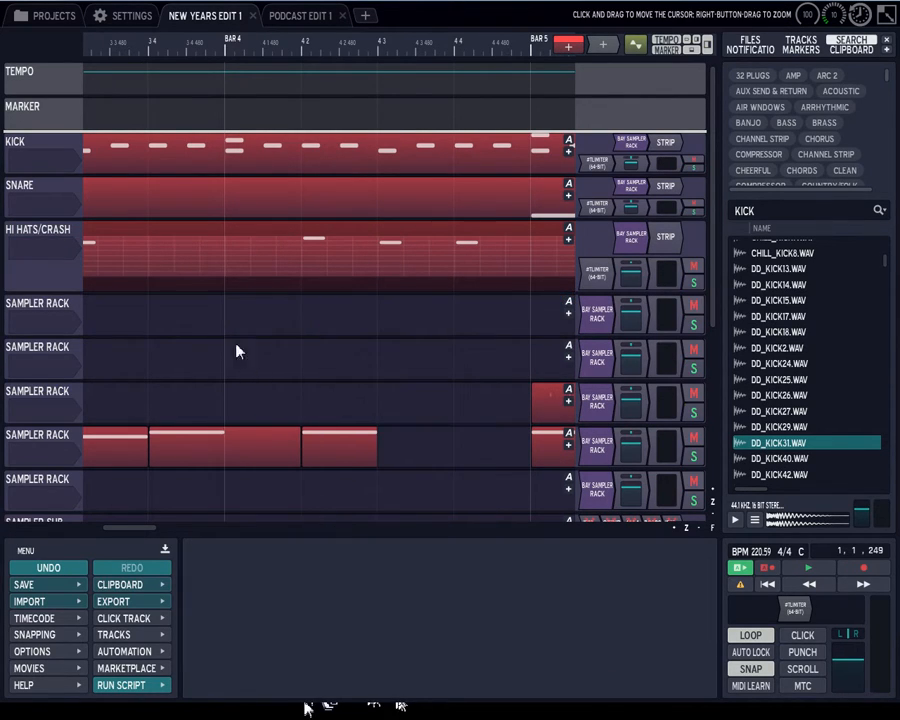
- Expand the Hi Hats/Crash track to view its step pattern, and collapse it again
{"action": "scroll", "coordinate": [197, 245], "scroll_direction": "down", "scroll_amount": 3}
{"action": "scroll", "coordinate": [196, 302], "scroll_direction": "down", "scroll_amount": 4}
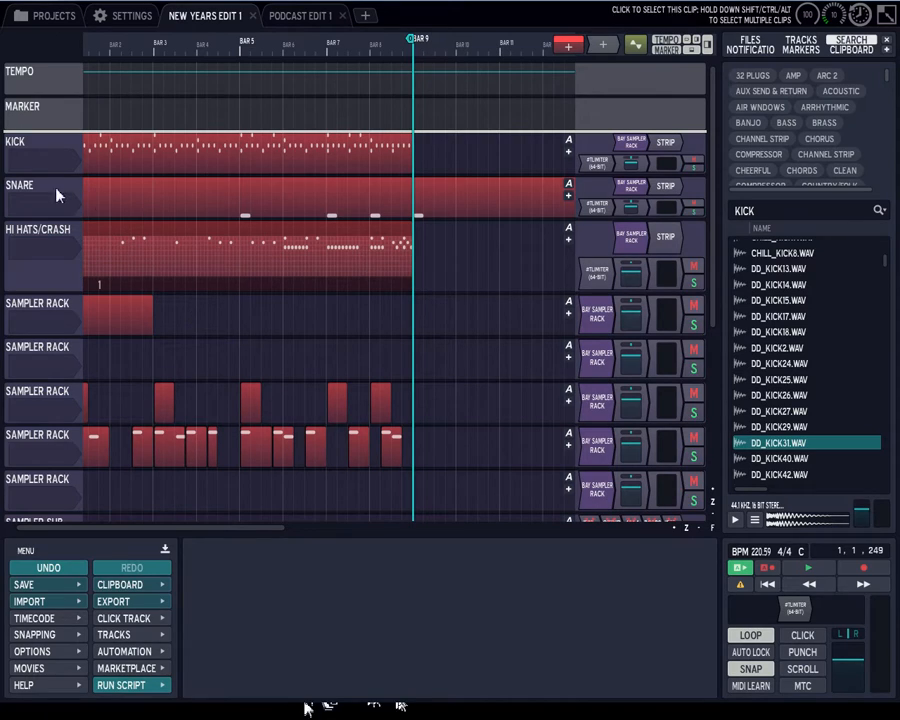
{"action": "double_click", "coordinate": [14, 233]}
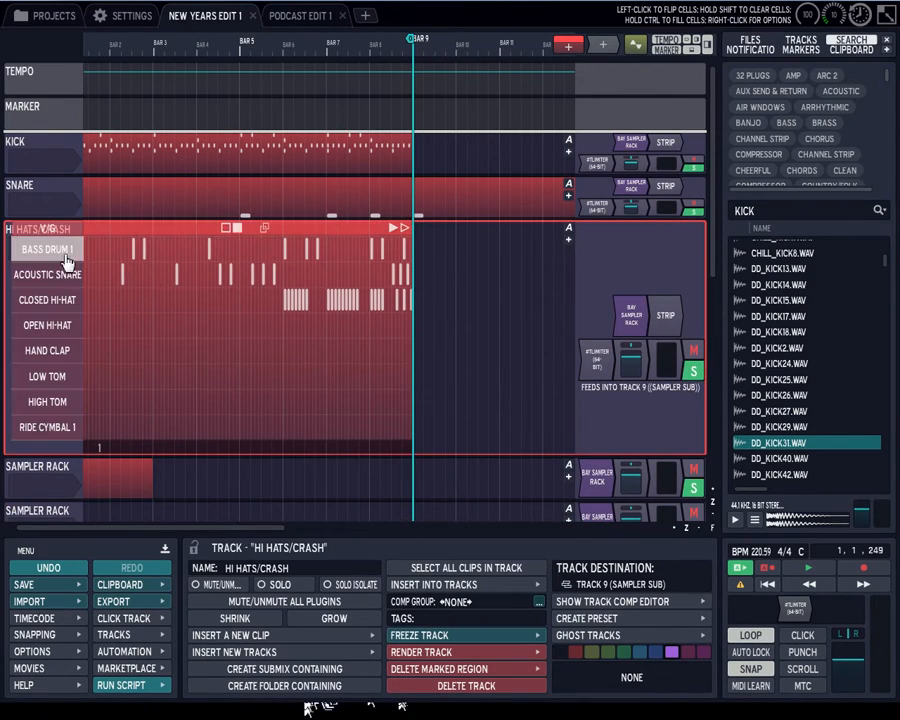
{"action": "double_click", "coordinate": [14, 233]}
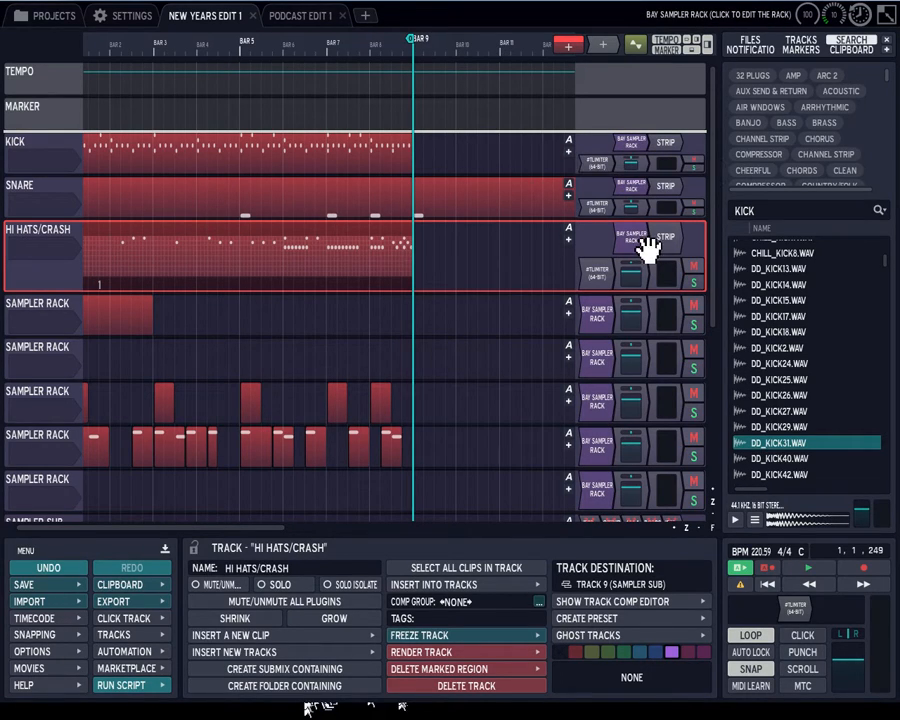
- Compare the Bay Sampler Rack's output routing on the Kick and Snare tracks, and close the rack editor
{"action": "left_click", "coordinate": [634, 148]}
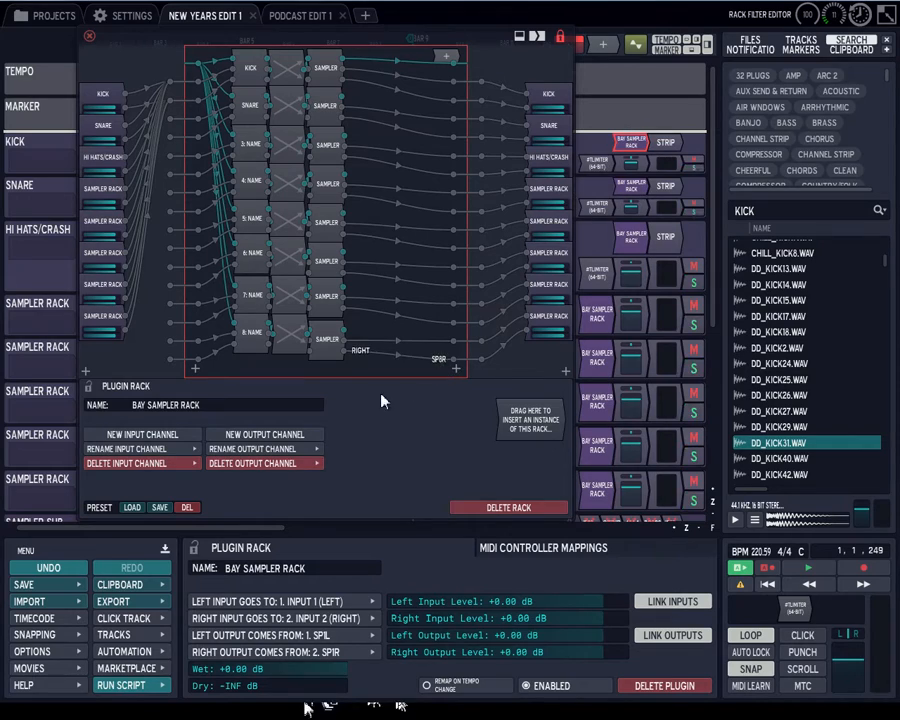
{"action": "left_click", "coordinate": [636, 188]}
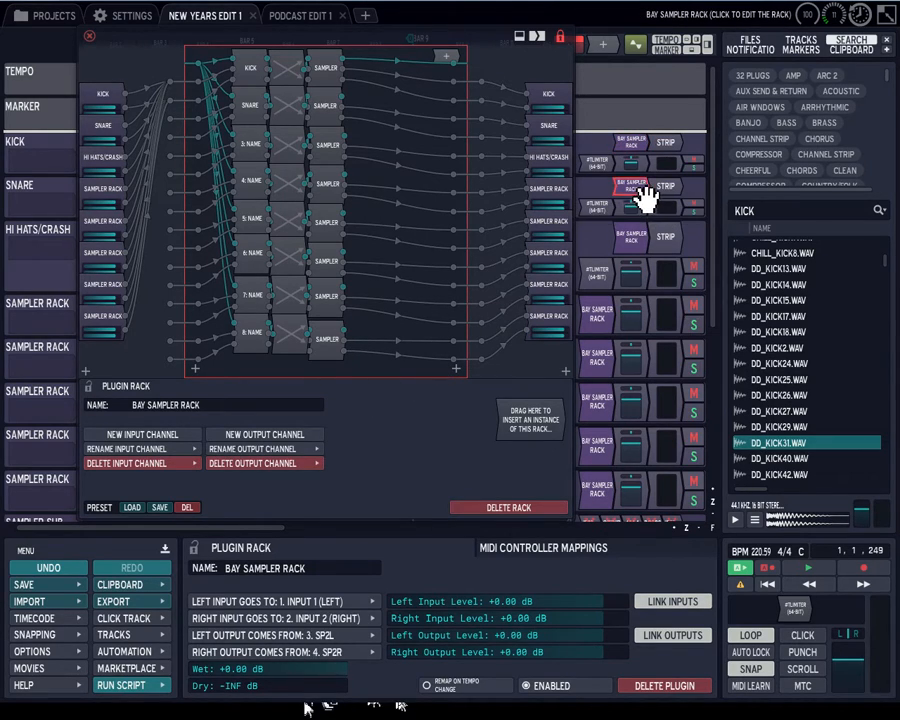
{"action": "left_click", "coordinate": [89, 36]}
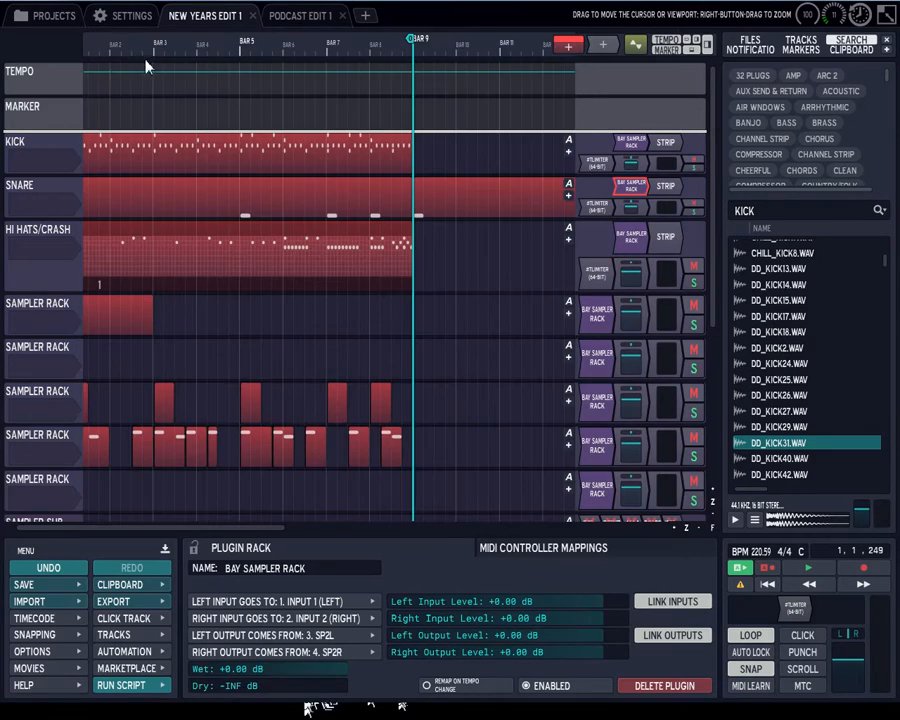
- View the Kick track's TLimiter plugin and the Snare track's Strip plugin
{"action": "double_click", "coordinate": [592, 168]}
{"action": "left_click_drag", "start_coordinate": [313, 77], "coordinate": [441, 109]}
{"action": "left_click", "coordinate": [17, 97]}
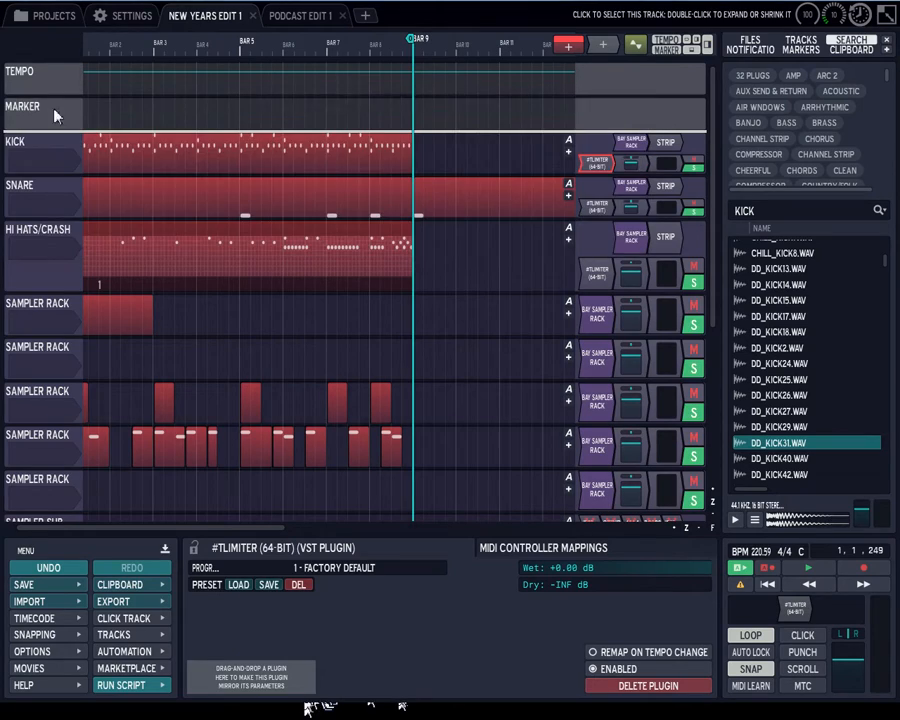
{"action": "double_click", "coordinate": [666, 192]}
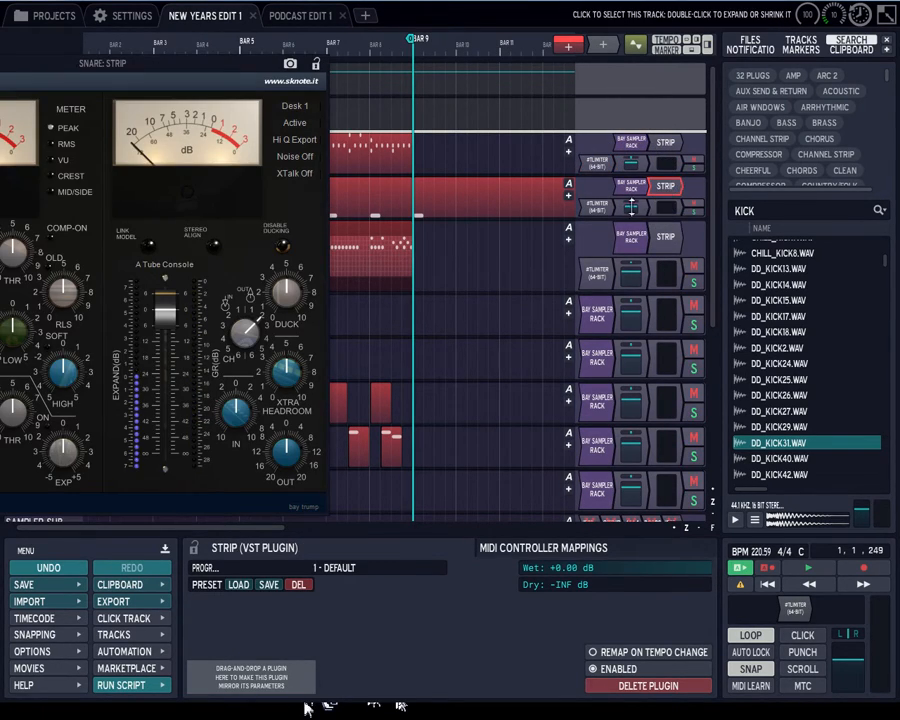
- Examine the Snare track's rack routing and its left input options, leaving the input assignment as is and closing the rack editor
{"action": "left_click", "coordinate": [630, 189]}
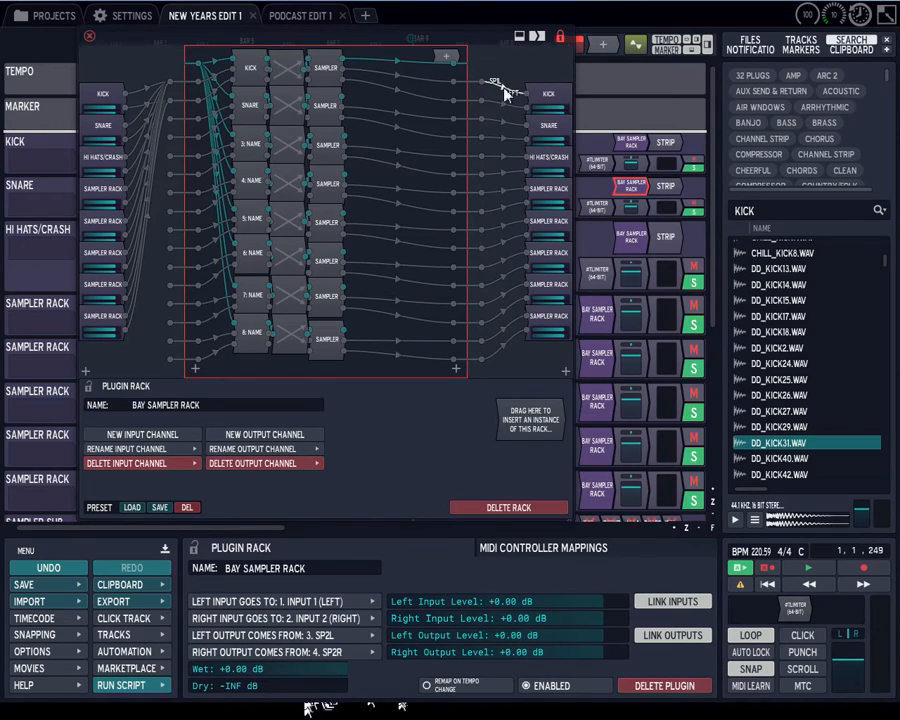
{"action": "left_click", "coordinate": [368, 601]}
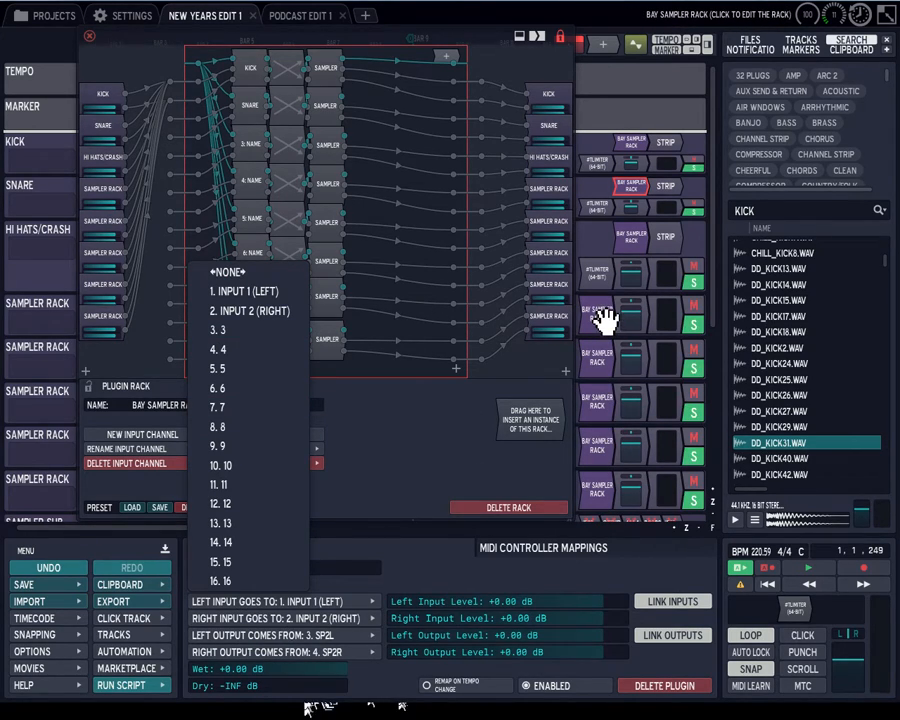
{"action": "left_click", "coordinate": [88, 38]}
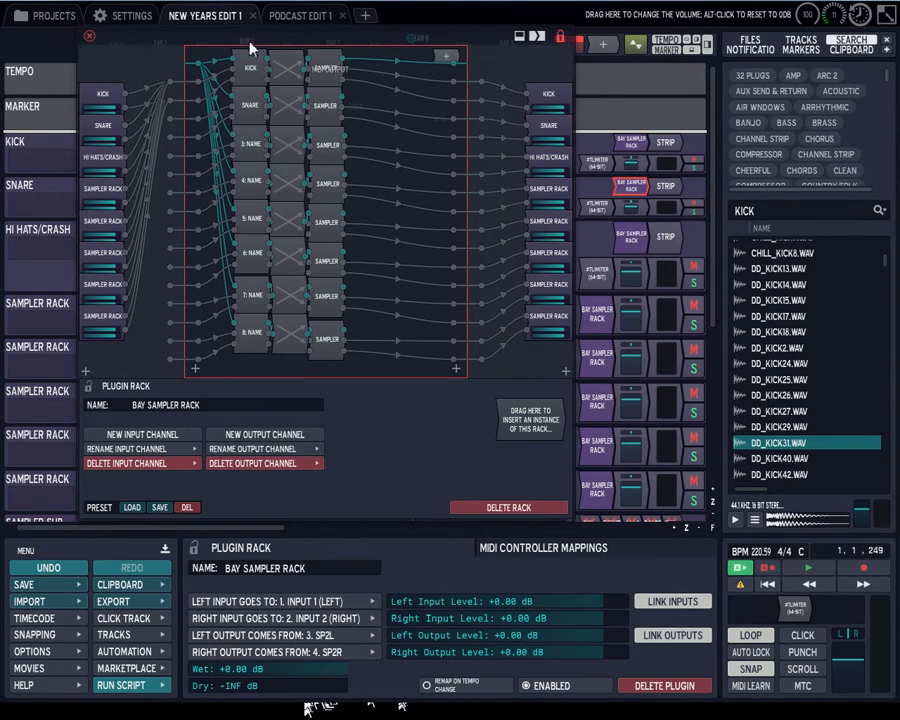
{"action": "left_click", "coordinate": [89, 36]}
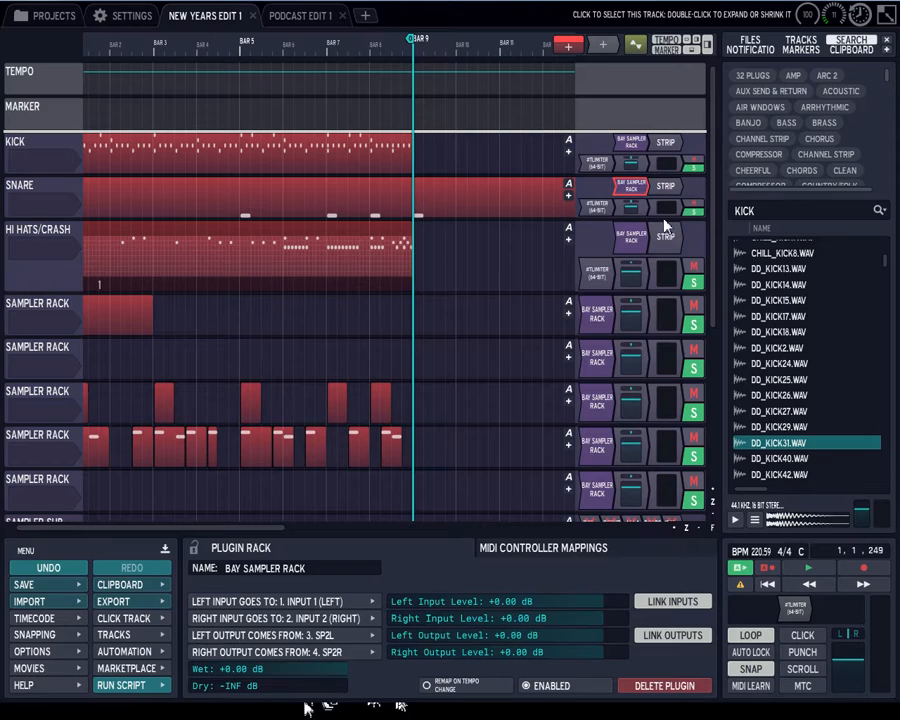
- Select the Kick, Snare and Hi Hats/Crash tracks in turn, and expand the Kick track to view its step clip's pattern
{"action": "left_click", "coordinate": [18, 147]}
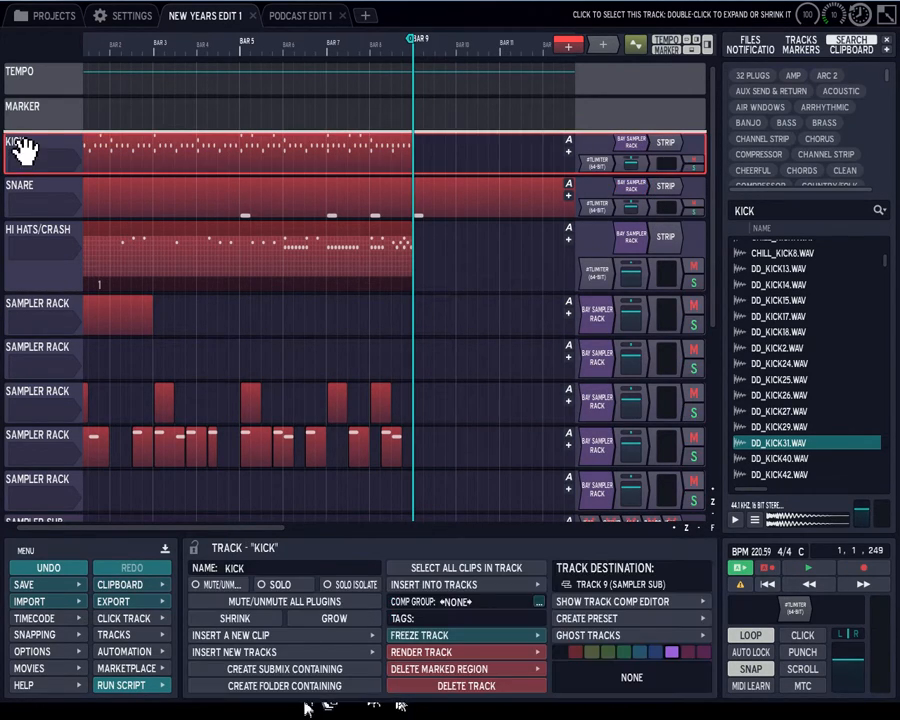
{"action": "left_click", "coordinate": [31, 190]}
{"action": "left_click", "coordinate": [35, 232]}
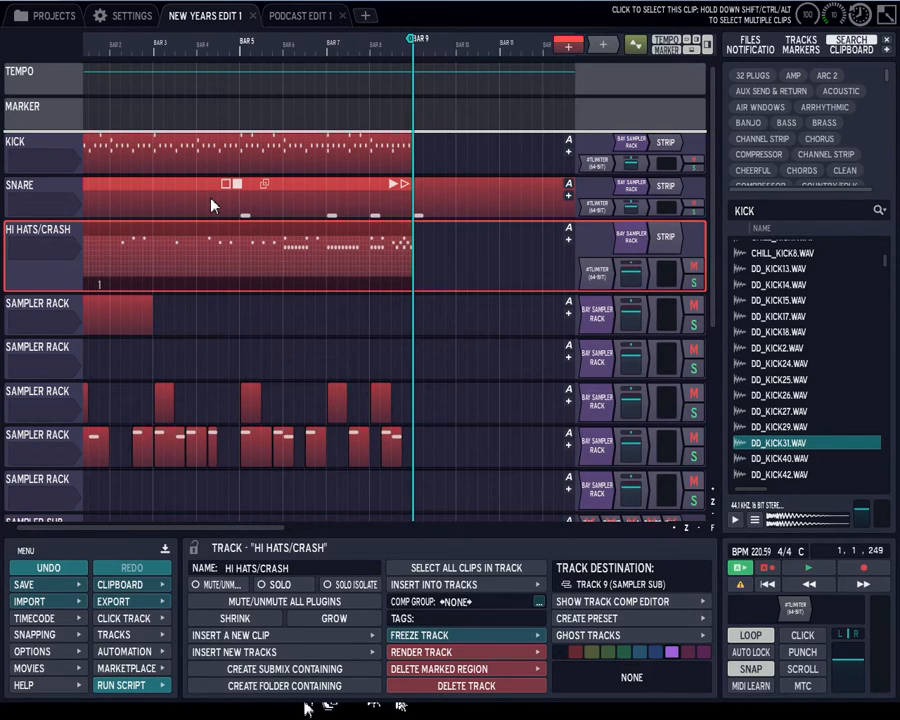
{"action": "left_click", "coordinate": [165, 150]}
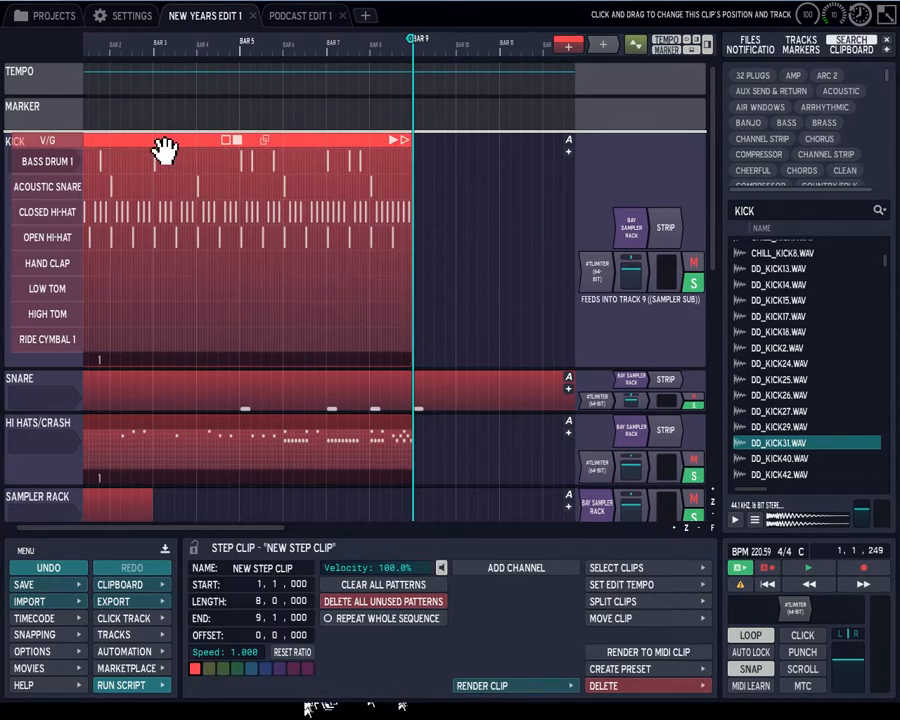
- Check the note assignment of the Bass Drum 1 channel in the Kick track's step clip
{"action": "left_click", "coordinate": [63, 166]}
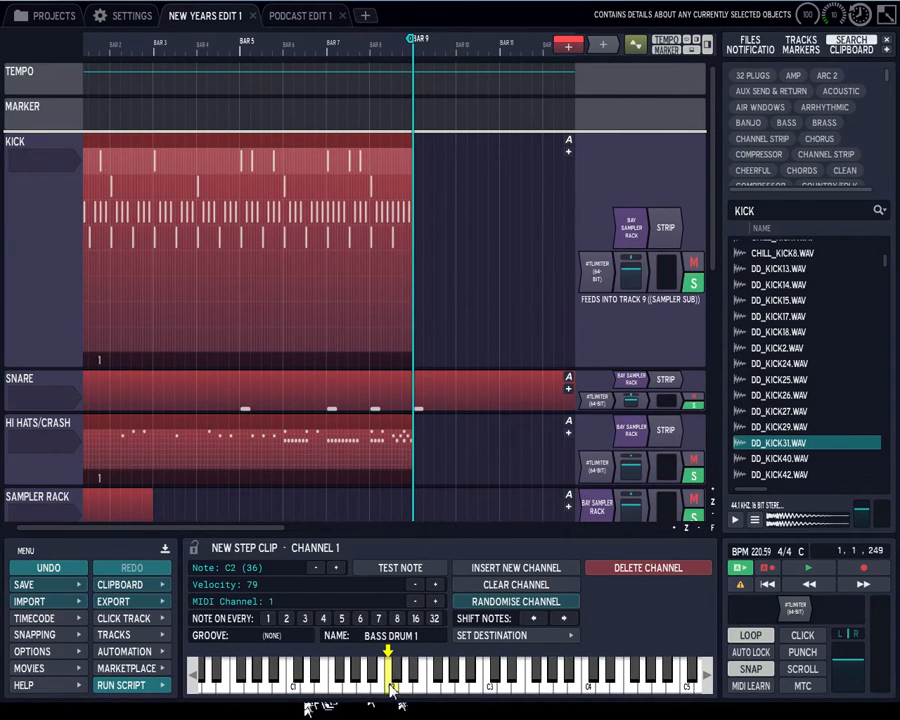
{"action": "mouse_move", "coordinate": [44, 172]}
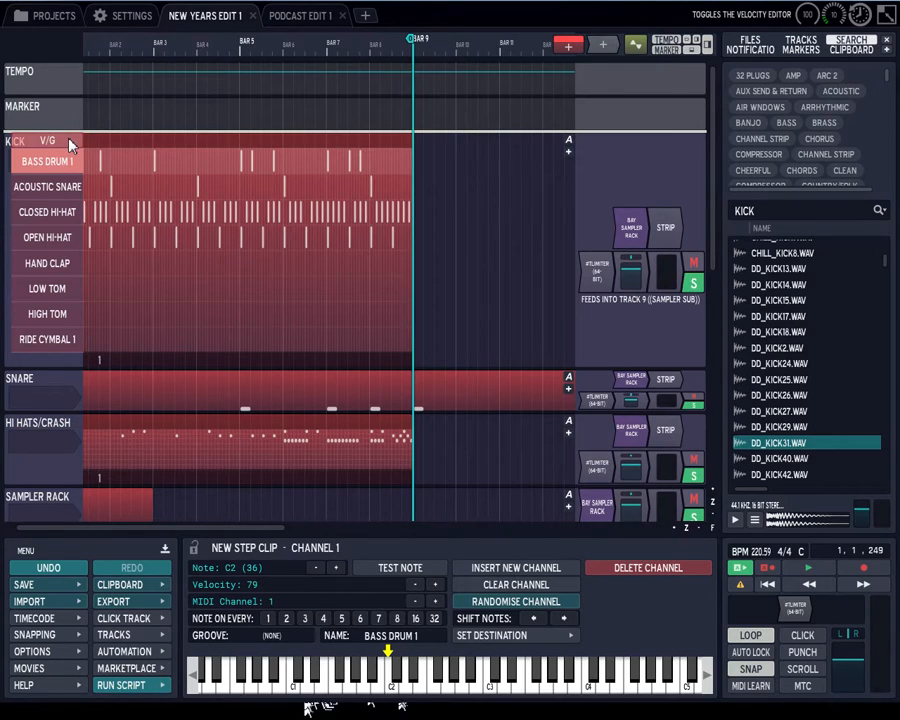
- Copy the Kick step clip, paste it onto the Hi Hats/Crash track and align its start with bar 9
{"action": "left_click", "coordinate": [112, 150]}
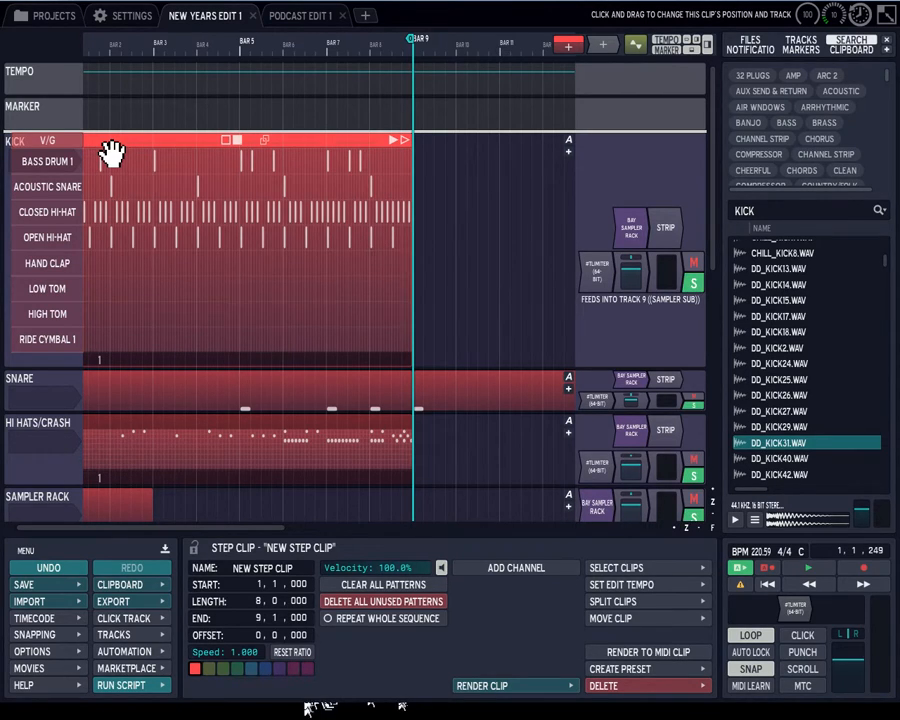
{"action": "right_click", "coordinate": [112, 150]}
{"action": "left_click", "coordinate": [157, 176]}
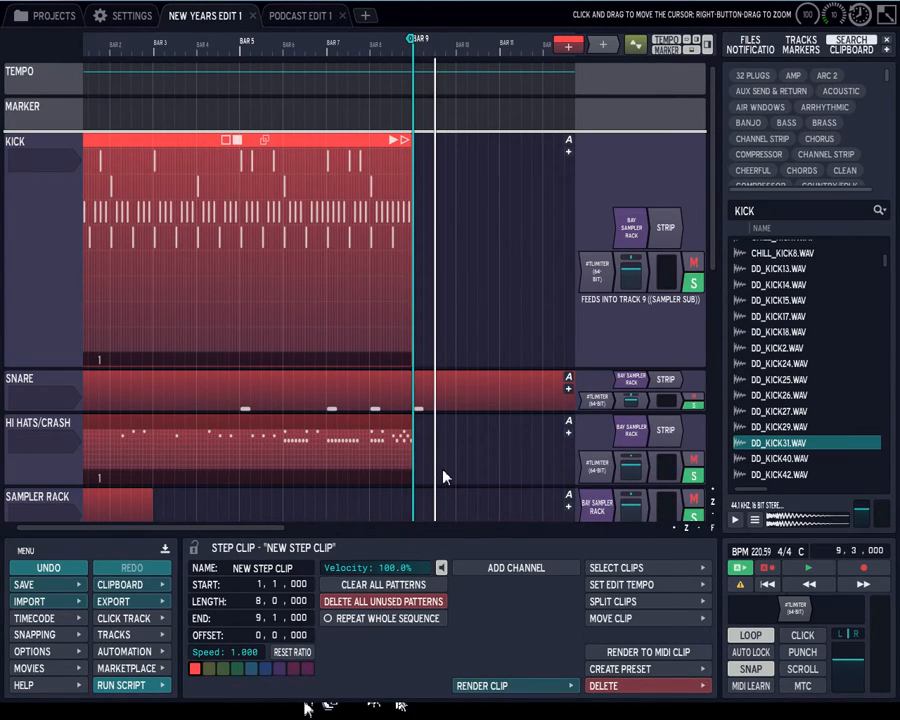
{"action": "key", "text": "ctrl+v"}
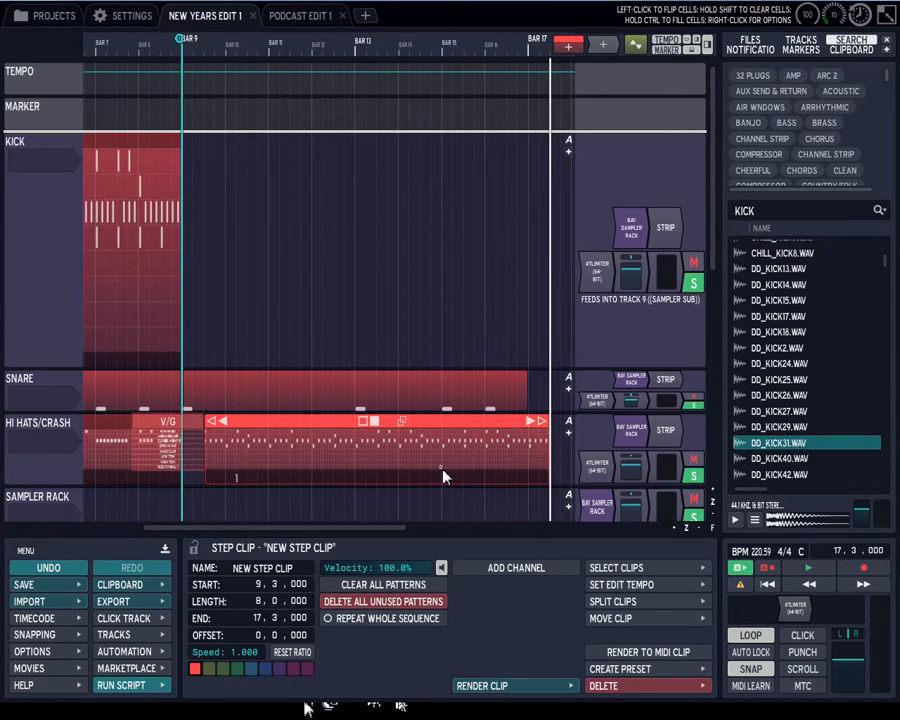
{"action": "left_click_drag", "start_coordinate": [330, 418], "coordinate": [295, 432]}
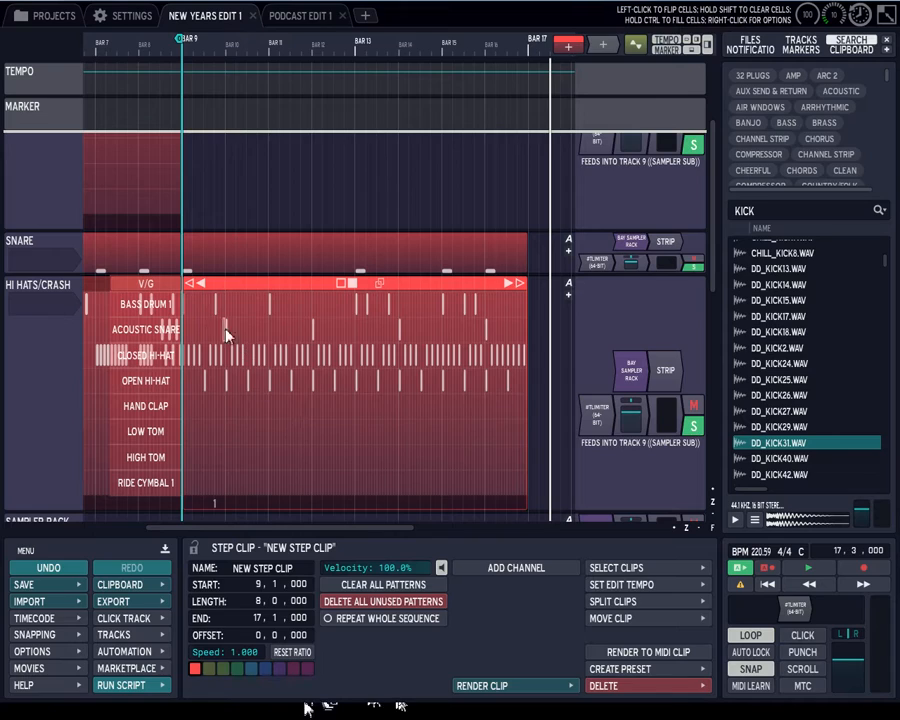
- Delete the pasted step clip from the Hi Hats/Crash track and return the playhead to the start of the edit
{"action": "right_click", "coordinate": [229, 295]}
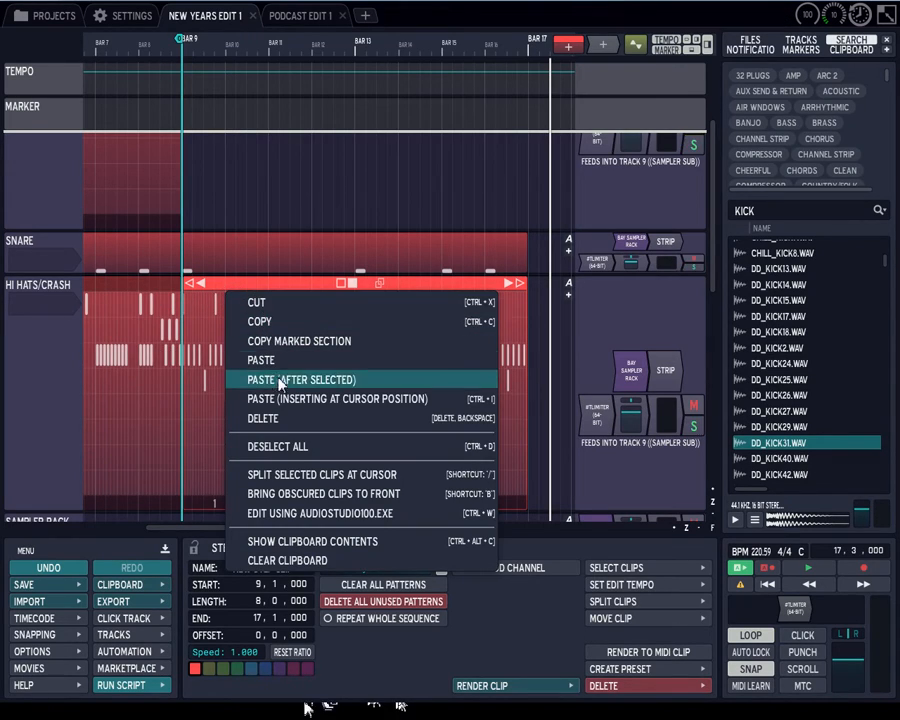
{"action": "left_click", "coordinate": [279, 422]}
{"action": "scroll", "coordinate": [223, 328], "scroll_direction": "down", "scroll_amount": 5}
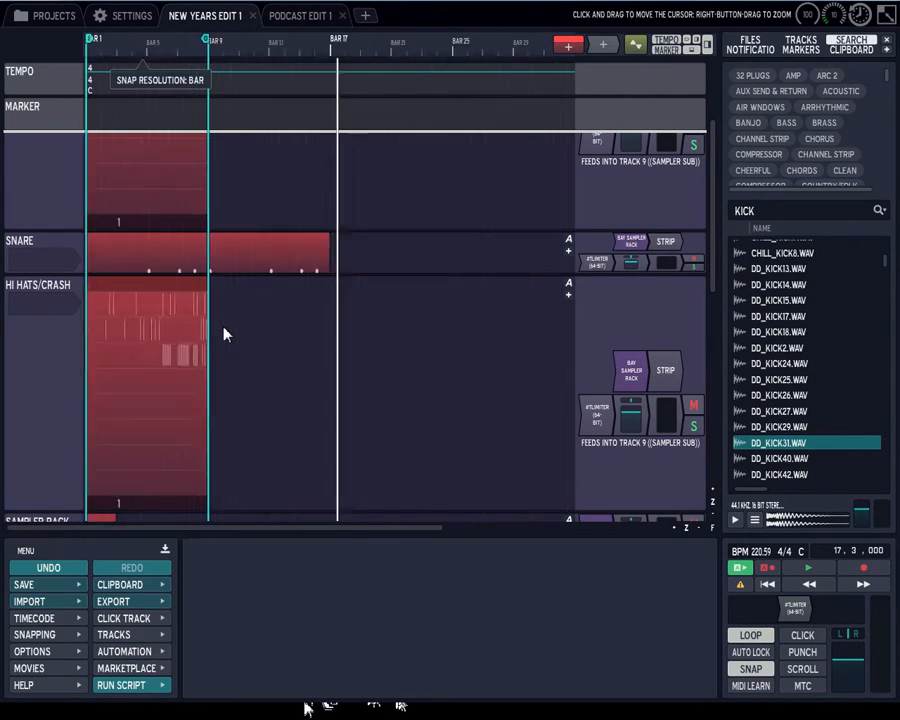
{"action": "key", "text": "Home"}
{"action": "scroll", "coordinate": [145, 240], "scroll_direction": "up", "scroll_amount": 5}
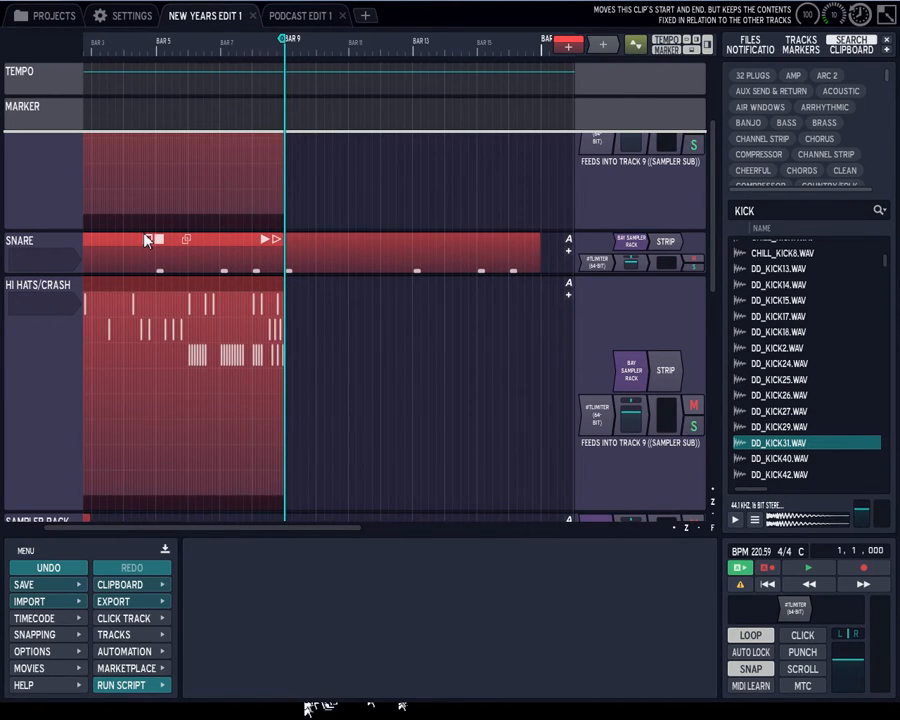
{"action": "scroll", "coordinate": [145, 240], "scroll_direction": "down", "scroll_amount": 3}
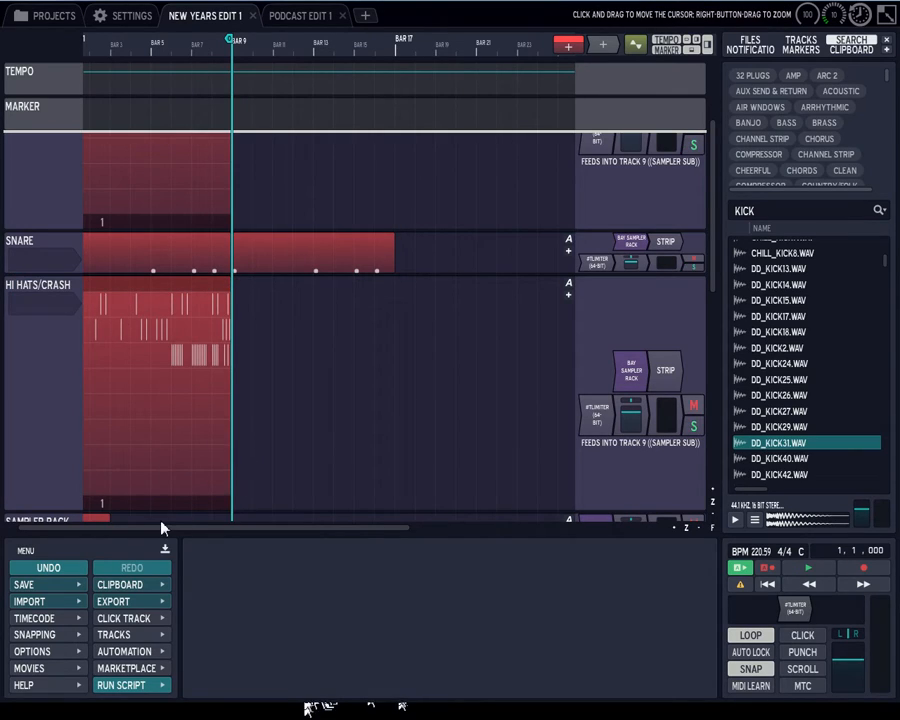
{"action": "left_click", "coordinate": [254, 473]}
{"action": "key", "text": "Home"}
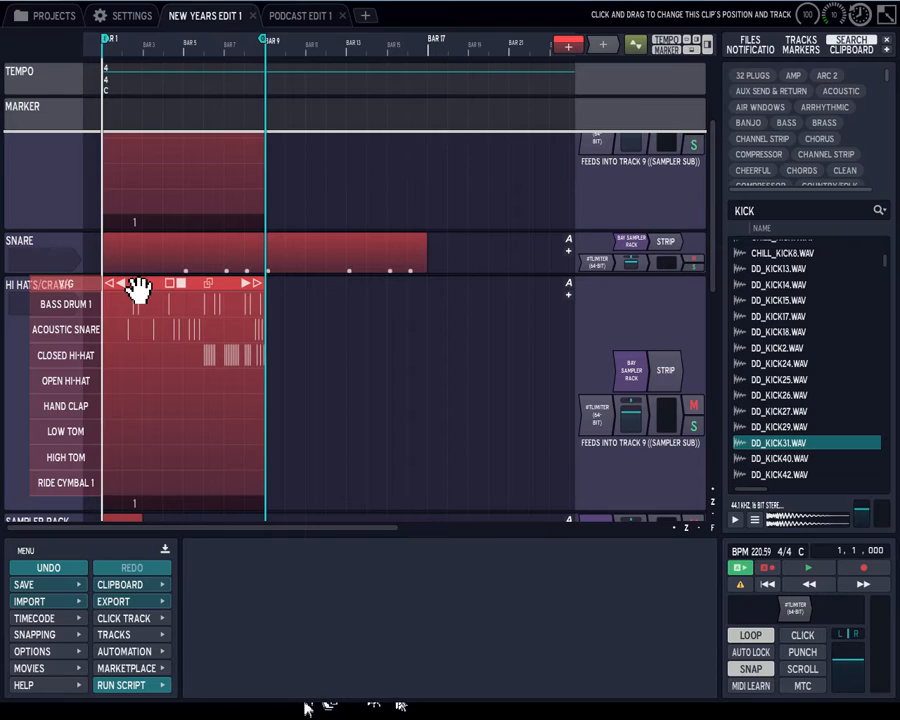
{"action": "left_click", "coordinate": [138, 289]}
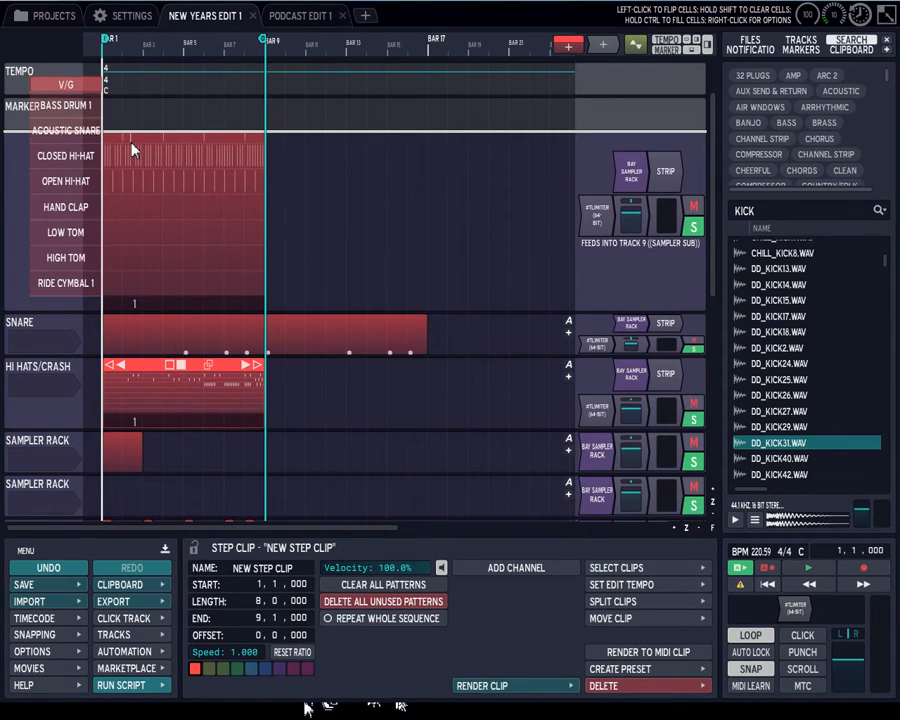
{"action": "left_click", "coordinate": [66, 84]}
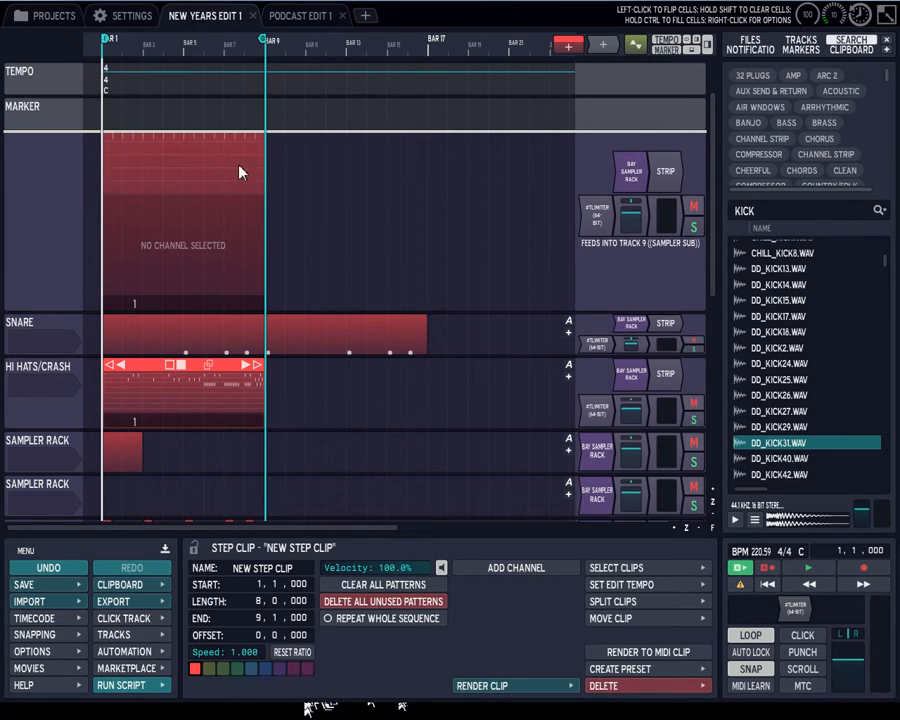
{"action": "left_click_drag", "start_coordinate": [714, 287], "coordinate": [704, 212]}
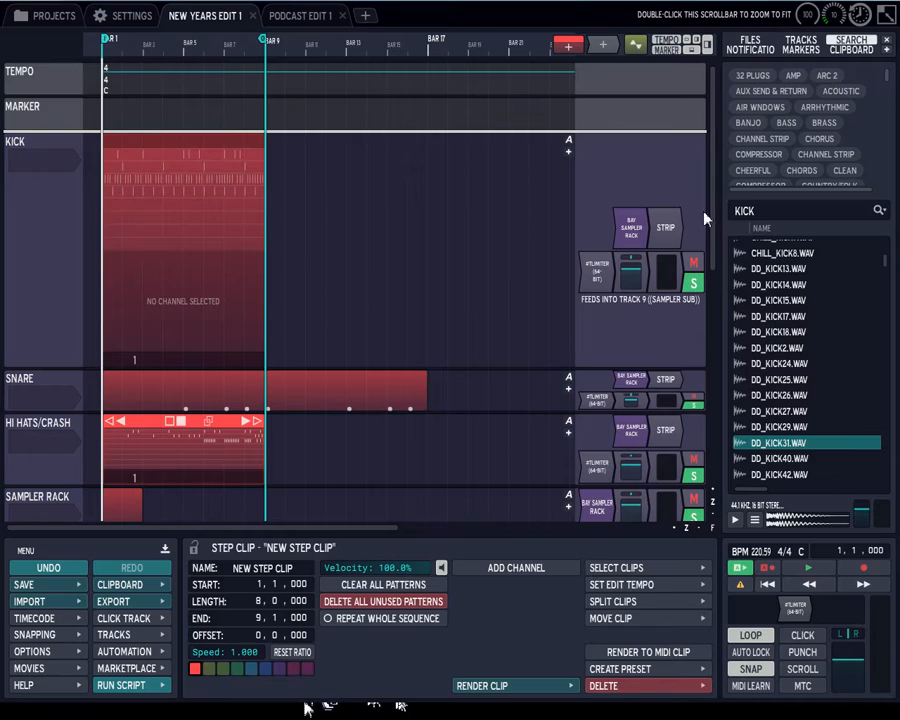
{"action": "left_click", "coordinate": [74, 142]}
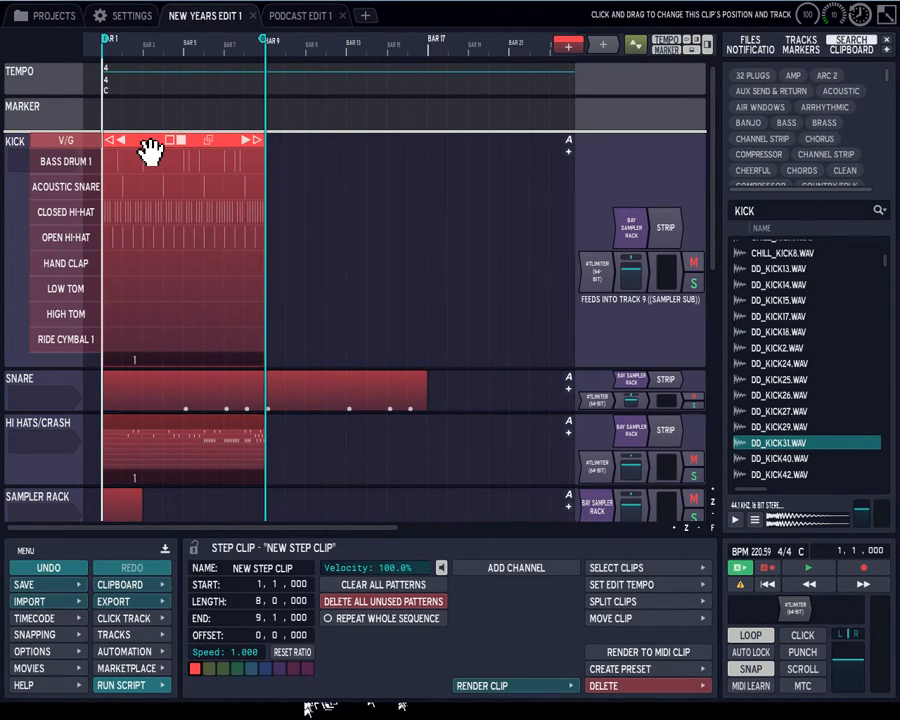
- Save the Kick step clip as a preset without patterns, named STEP CLIP: BAY SAMPLER
{"action": "left_click", "coordinate": [632, 670]}
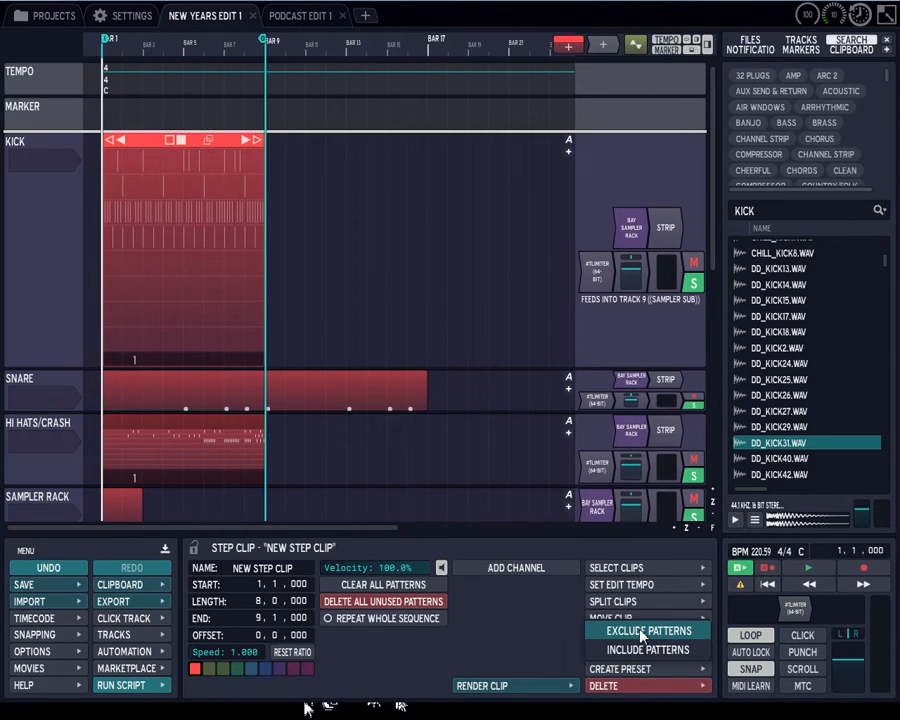
{"action": "left_click", "coordinate": [642, 633]}
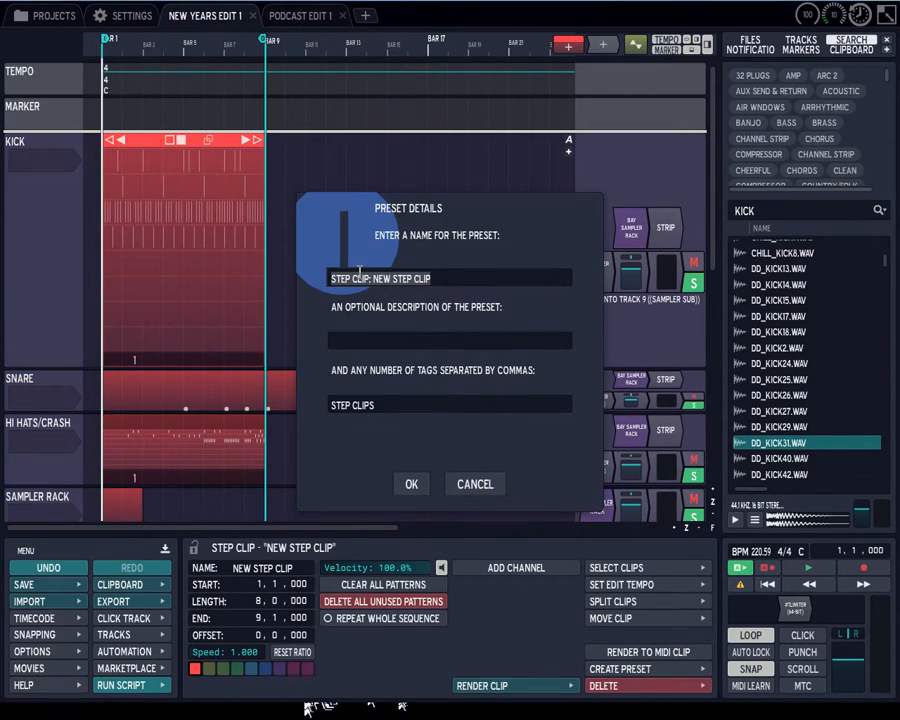
{"action": "left_click", "coordinate": [392, 279]}
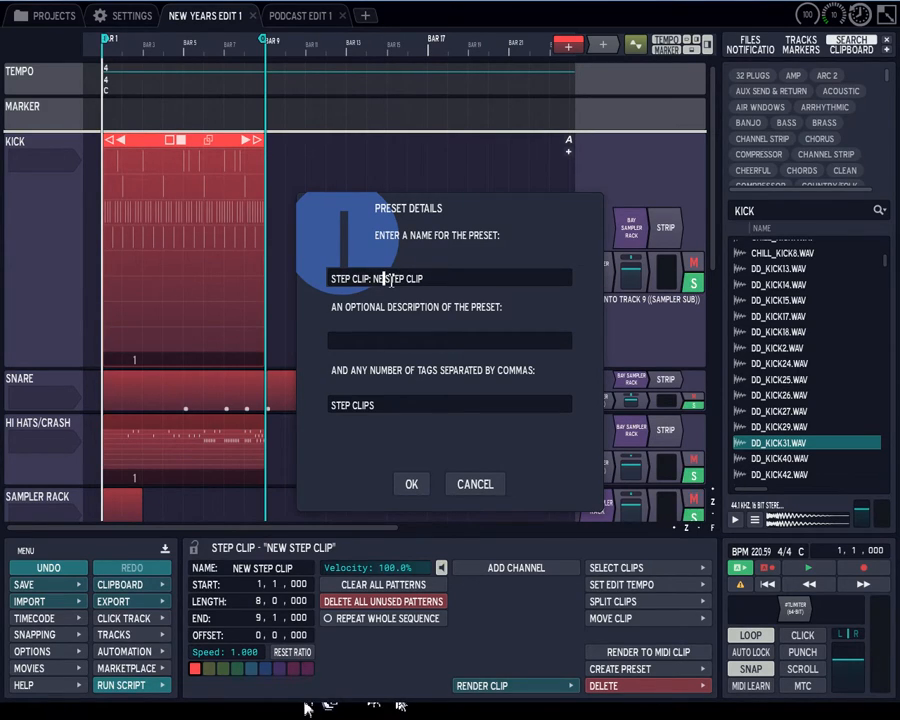
{"action": "key", "text": "BackSpace"}
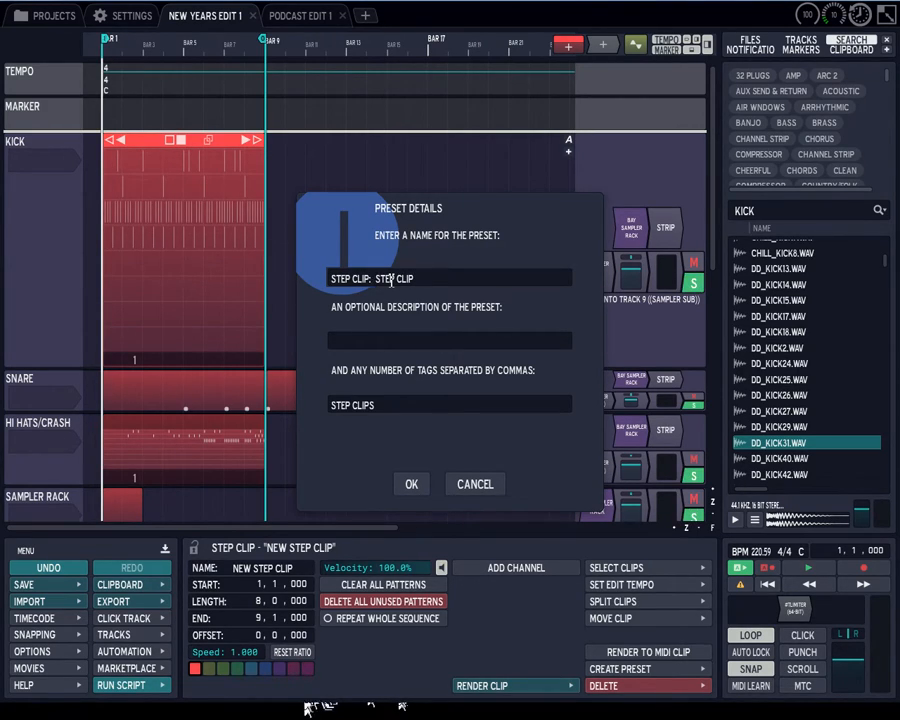
{"action": "type", "text": "BASS"}
{"action": "key", "text": "BackSpace"}
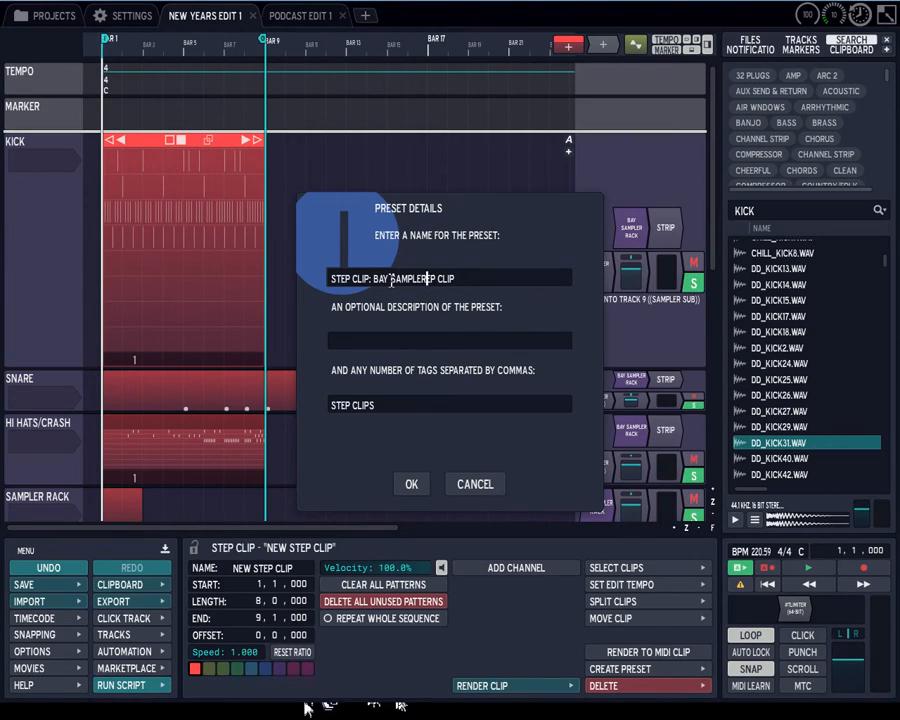
{"action": "key", "text": "Delete"}
{"action": "key", "text": "Delete"}
{"action": "key", "text": "Delete"}
{"action": "key", "text": "Delete"}
{"action": "type", "text": "P"}
{"action": "left_click", "coordinate": [416, 489]}
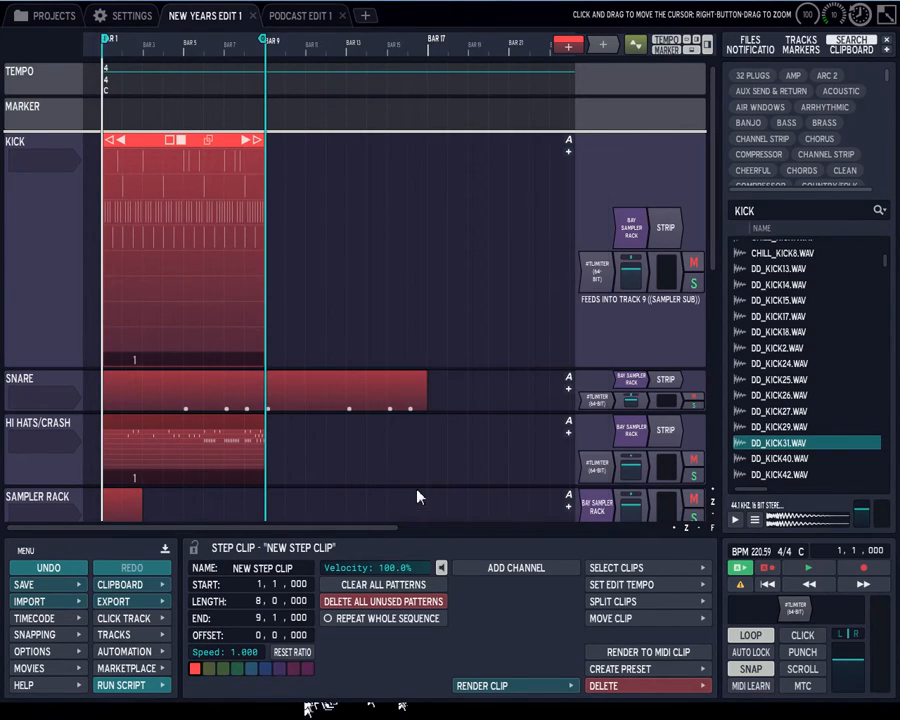
- Search the library for "BAY SAMPL" and select the STEP CLIP: BAY SAMPLER preset
{"action": "left_click", "coordinate": [795, 211]}
{"action": "type", "text": "BAY"}
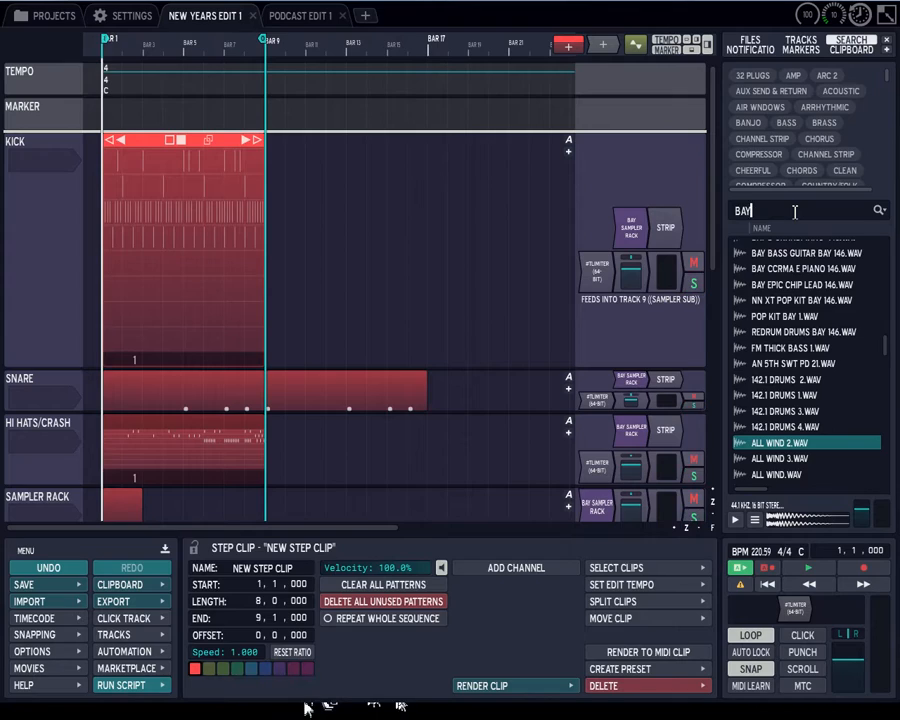
{"action": "type", "text": " SAMPL"}
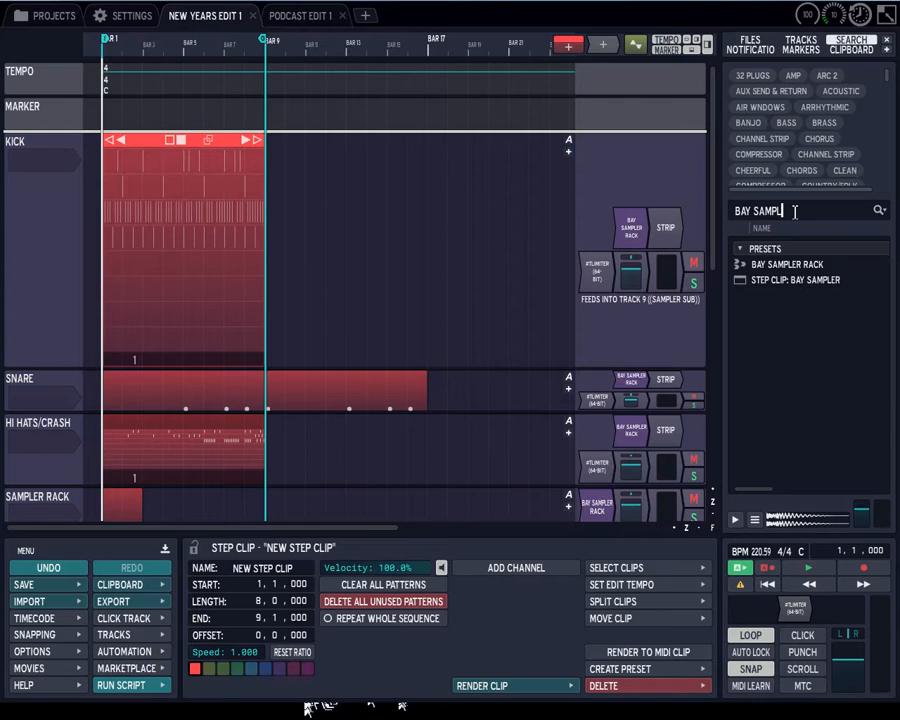
{"action": "left_click", "coordinate": [757, 283]}
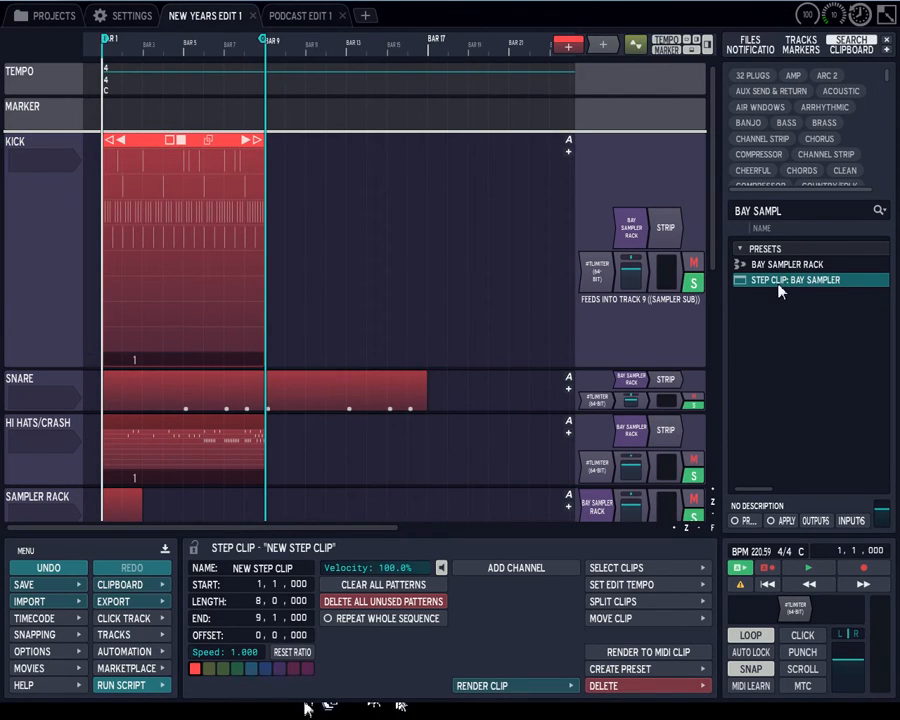
- Insert the STEP CLIP: BAY SAMPLER preset on the Kick track at bar 11, and delete the inserted clip
{"action": "left_click_drag", "start_coordinate": [778, 284], "coordinate": [343, 263]}
{"action": "left_click", "coordinate": [371, 141]}
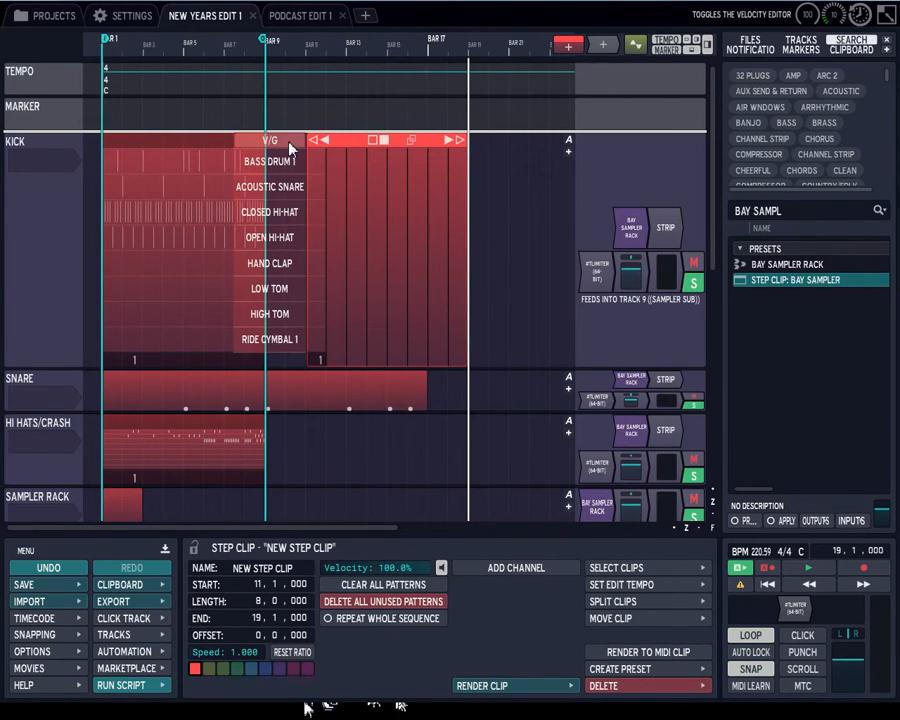
{"action": "right_click", "coordinate": [352, 147]}
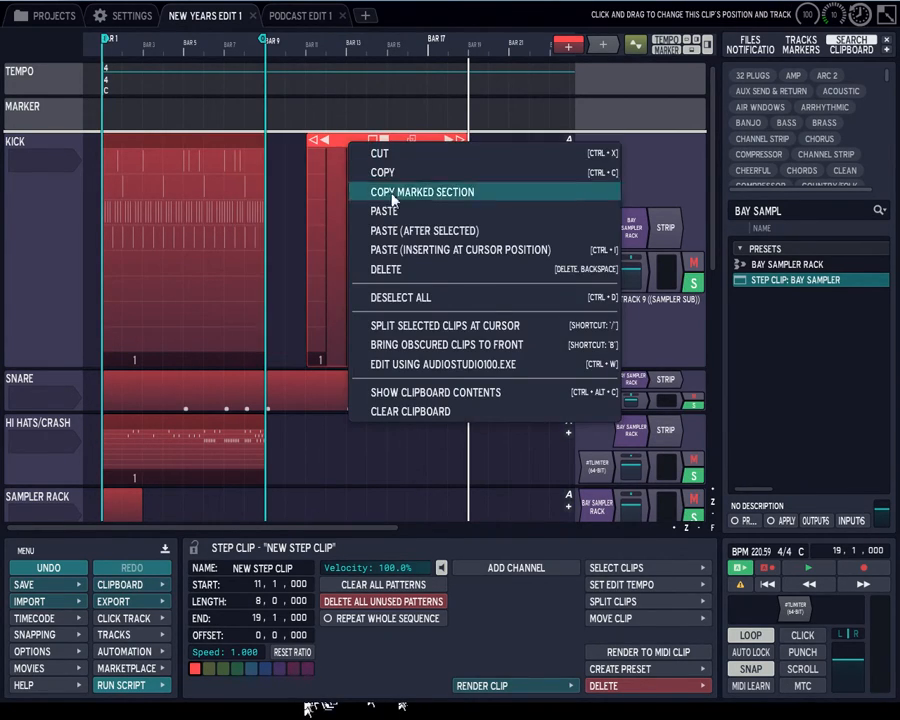
{"action": "left_click", "coordinate": [411, 278]}
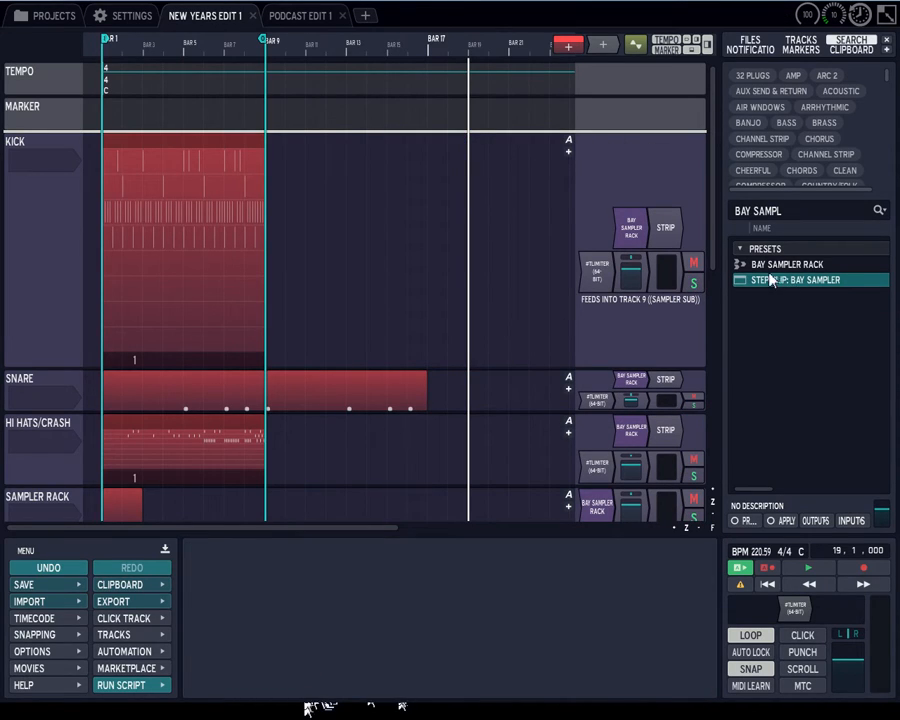
- Shrink the Kick track and select its step clip
{"action": "left_click", "coordinate": [19, 149]}
{"action": "double_click", "coordinate": [19, 144]}
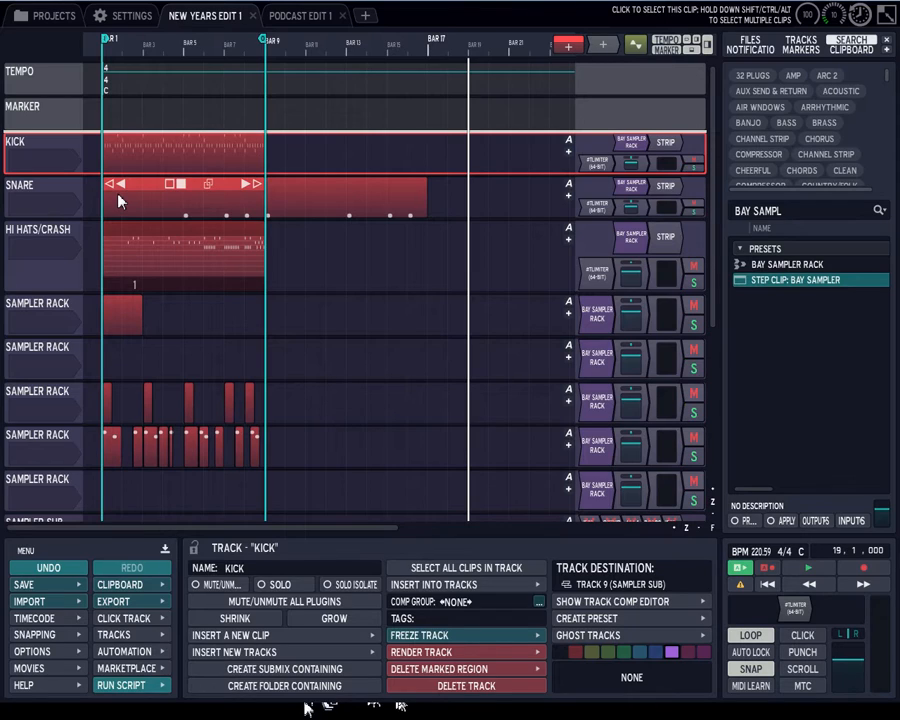
{"action": "left_click", "coordinate": [148, 153]}
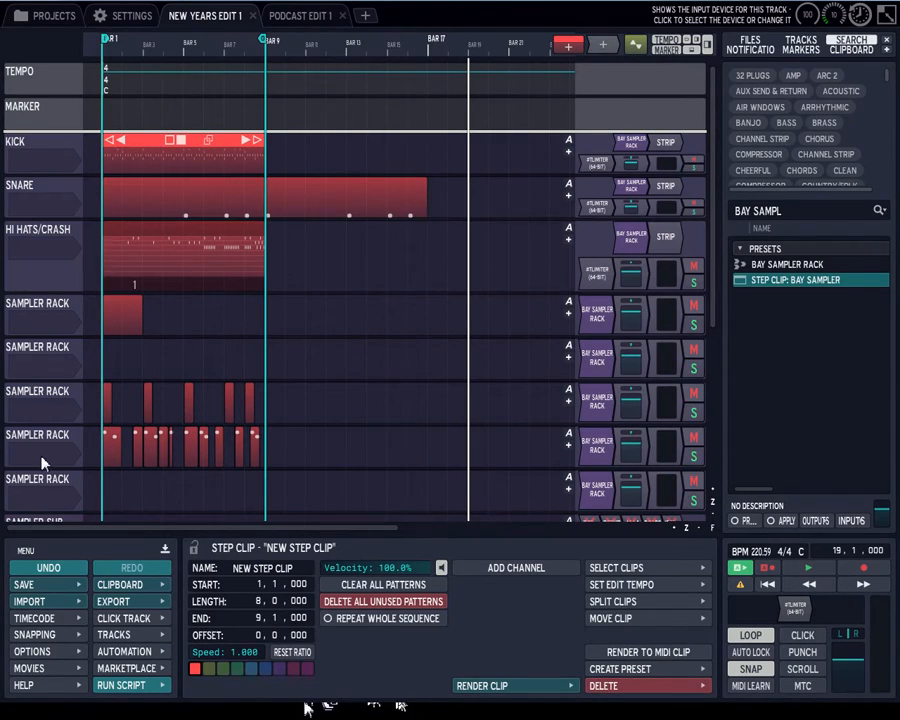
- View the properties and destination of the Sampler Rack track directly above Sampler Sub
{"action": "scroll", "coordinate": [47, 472], "scroll_direction": "down", "scroll_amount": 1}
{"action": "scroll", "coordinate": [47, 472], "scroll_direction": "down", "scroll_amount": 2}
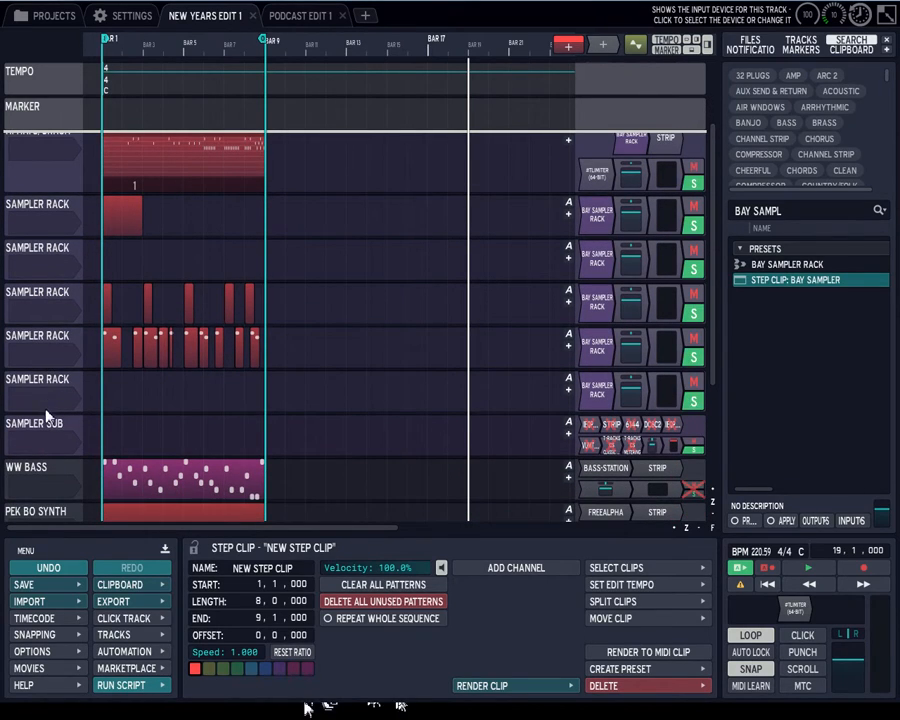
{"action": "left_click", "coordinate": [47, 405]}
{"action": "scroll", "coordinate": [47, 395], "scroll_direction": "up", "scroll_amount": 2}
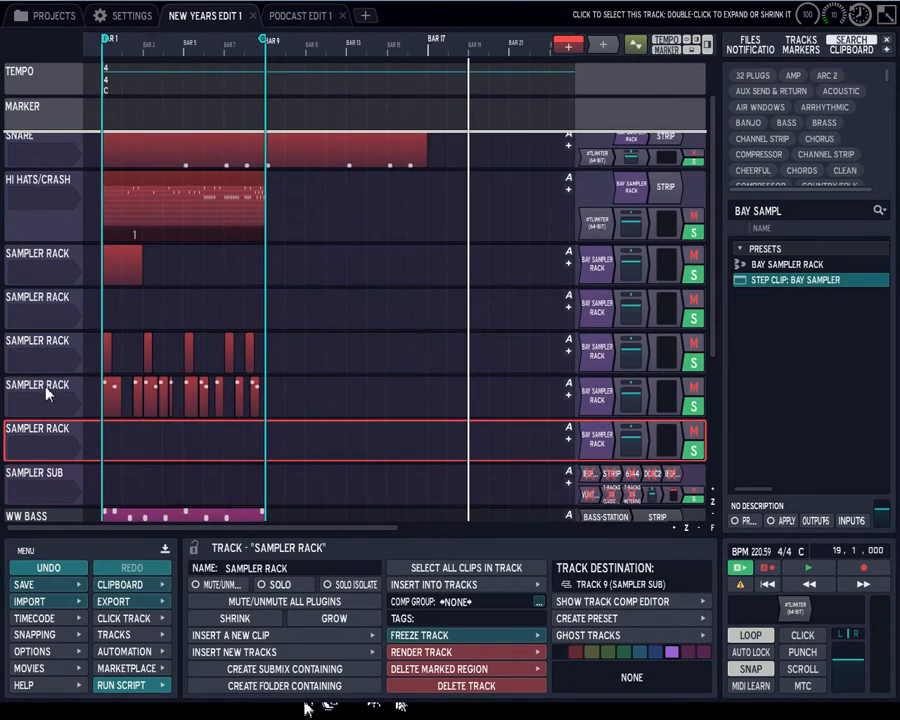
- Set the Sampler Sub track's colour to red and reselect the Sampler Rack track above it
{"action": "left_click", "coordinate": [40, 477]}
{"action": "left_click", "coordinate": [576, 653]}
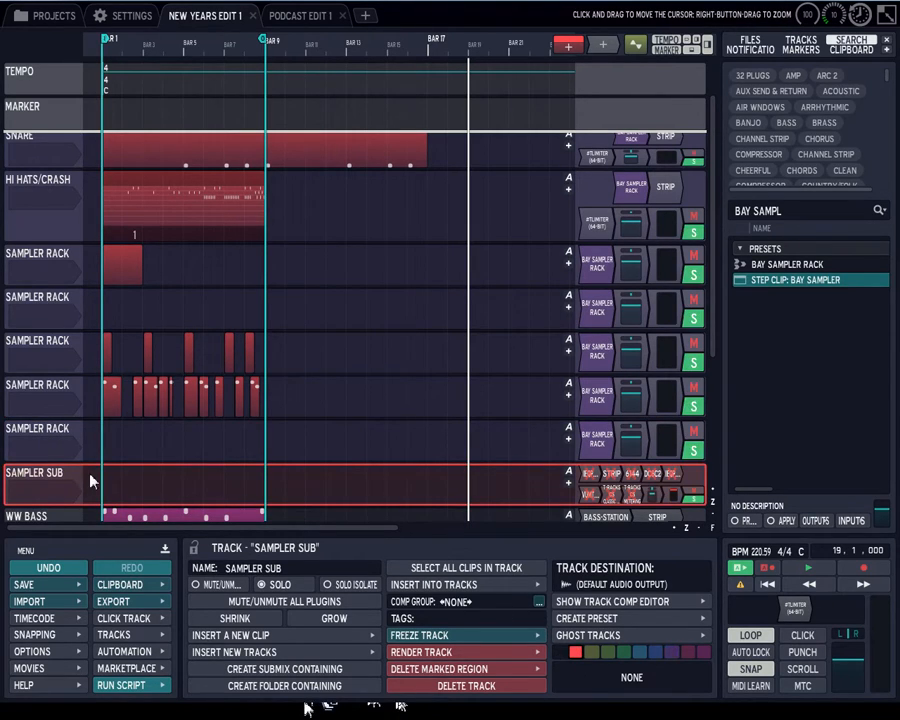
{"action": "left_click", "coordinate": [57, 430]}
{"action": "scroll", "coordinate": [60, 430], "scroll_direction": "up", "scroll_amount": 2}
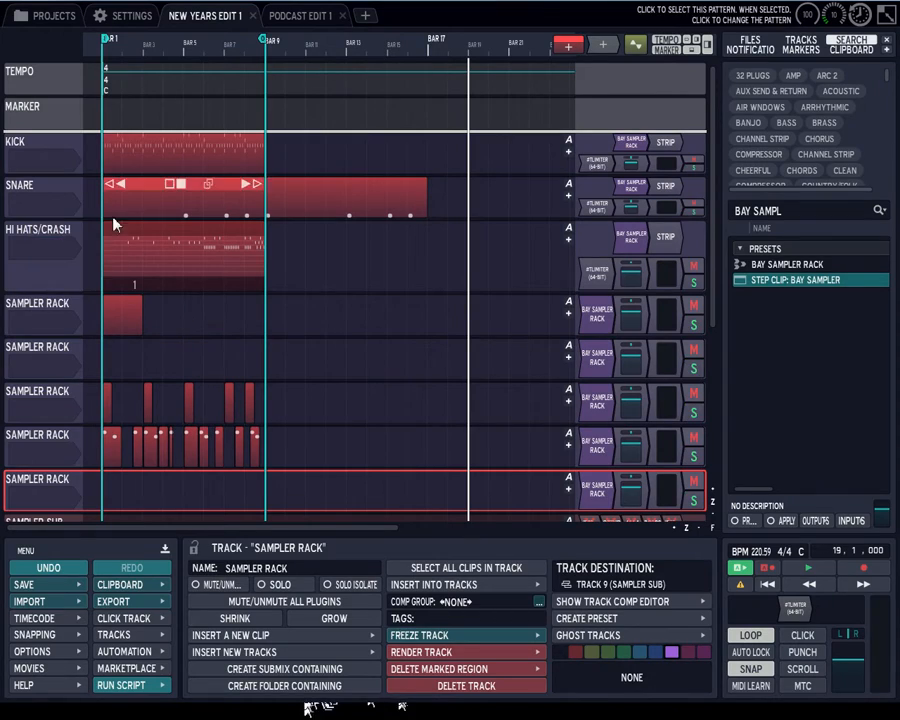
- Expand the Kick track and show the pattern settings for section 1 of its step clip
{"action": "left_click", "coordinate": [139, 146]}
{"action": "double_click", "coordinate": [139, 146]}
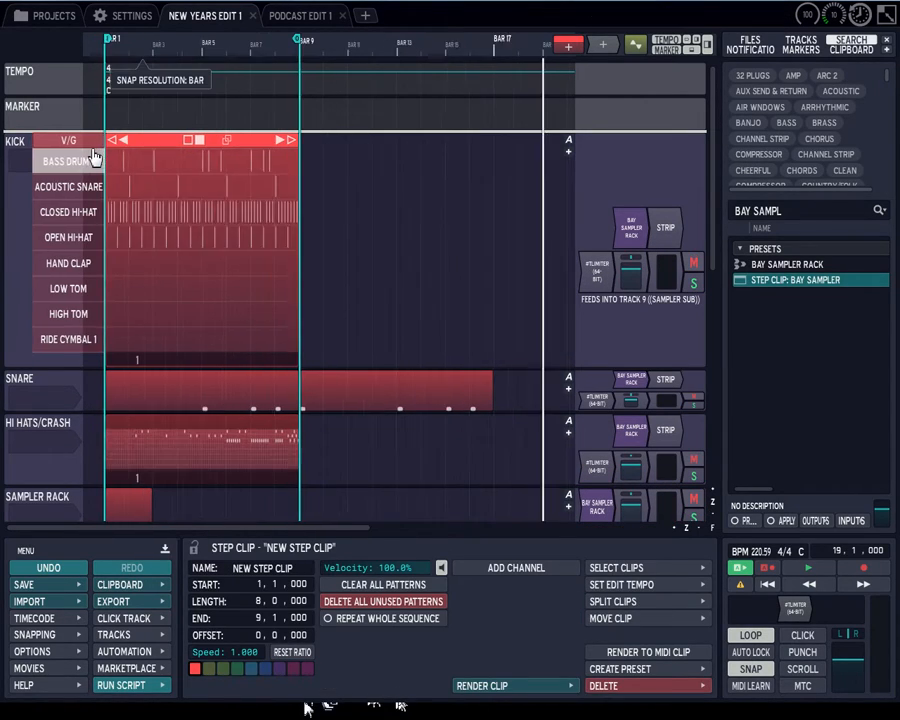
{"action": "left_click", "coordinate": [136, 364]}
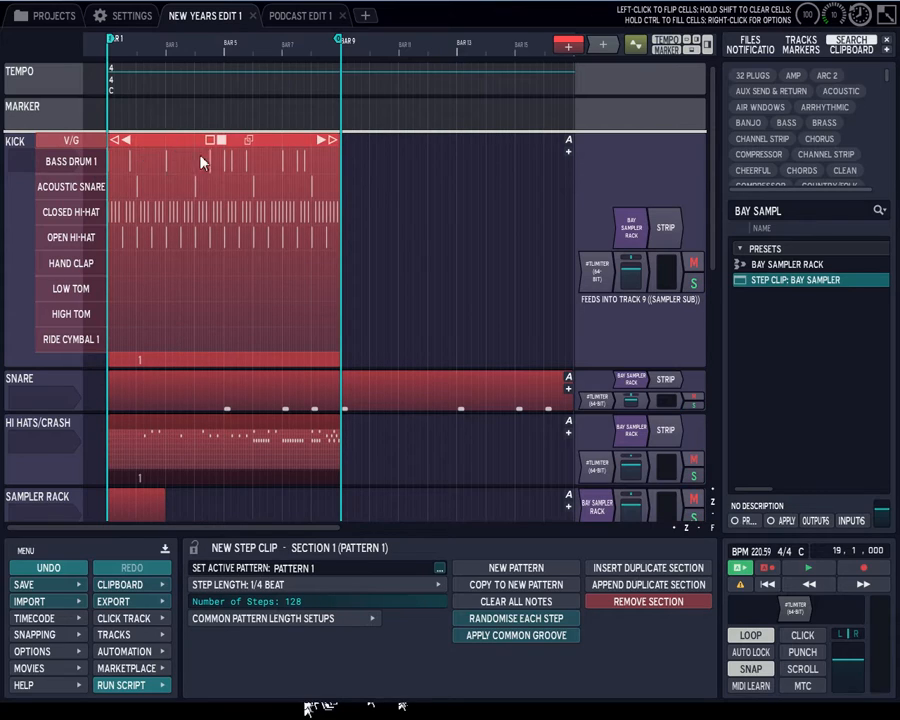
- Expand the Snare track, view the pattern settings for section 1 of its first step clip, and shrink the track again
{"action": "left_click", "coordinate": [179, 146]}
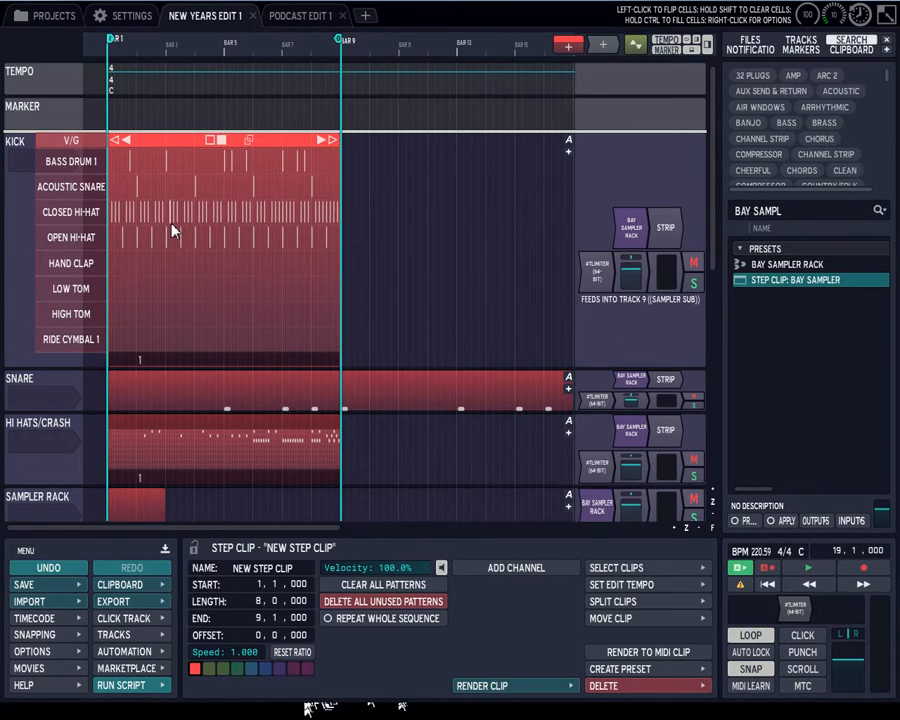
{"action": "left_click", "coordinate": [145, 385]}
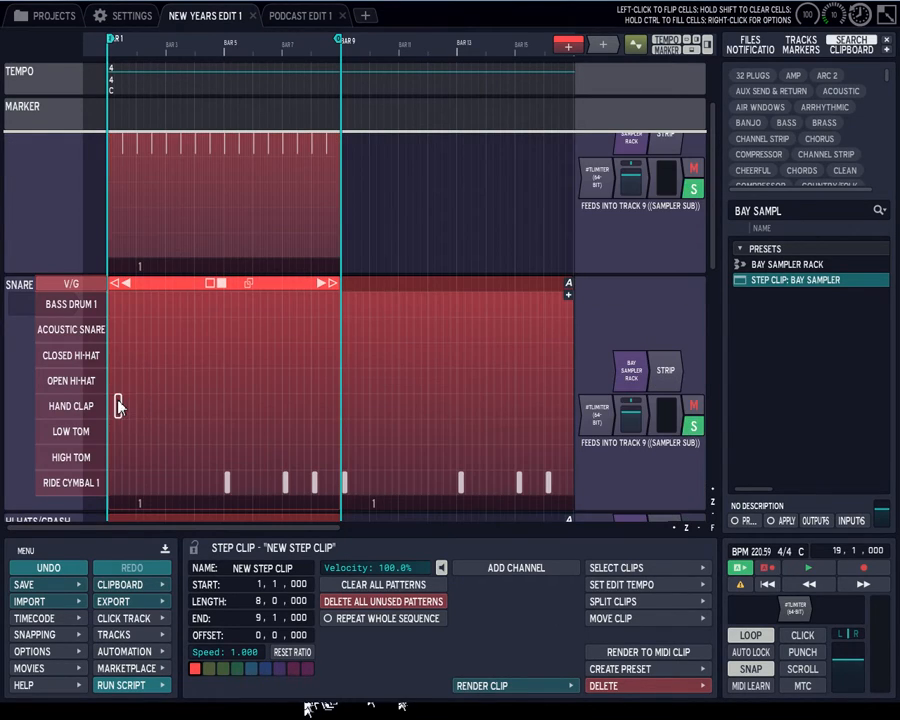
{"action": "left_click", "coordinate": [125, 504]}
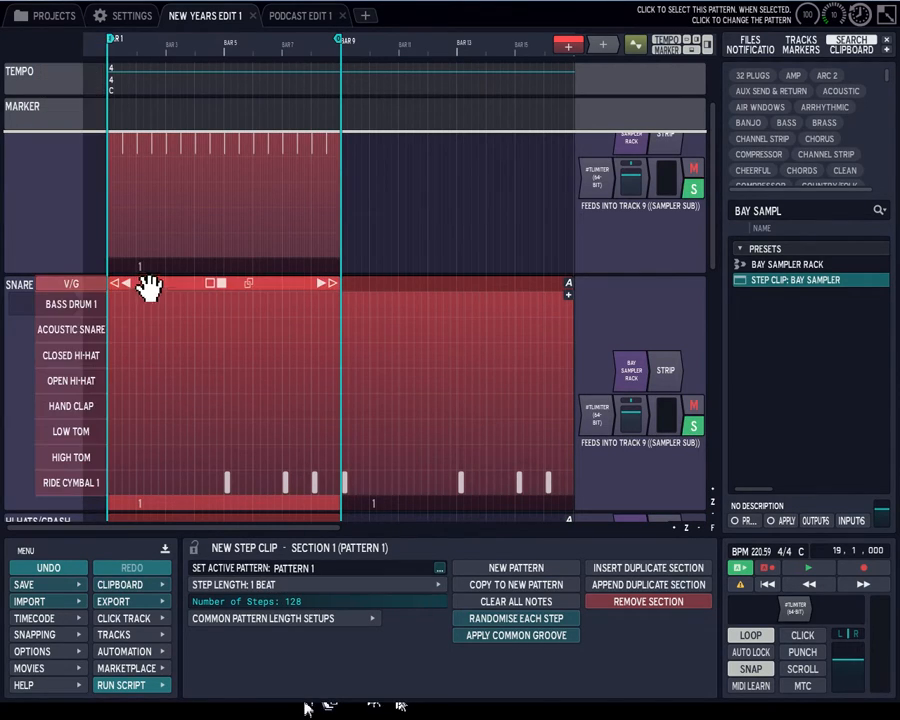
{"action": "left_click", "coordinate": [147, 288]}
{"action": "double_click", "coordinate": [145, 288]}
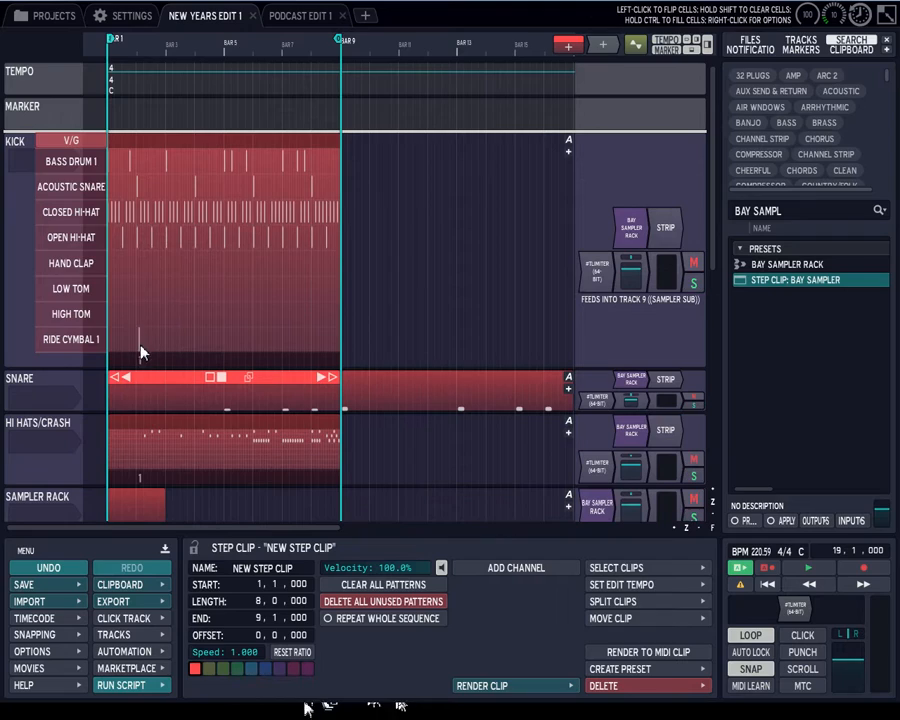
- Expand the Hi Hats/Crash track, view its section 1 pattern settings and step length options, and shrink the track again
{"action": "double_click", "coordinate": [146, 427]}
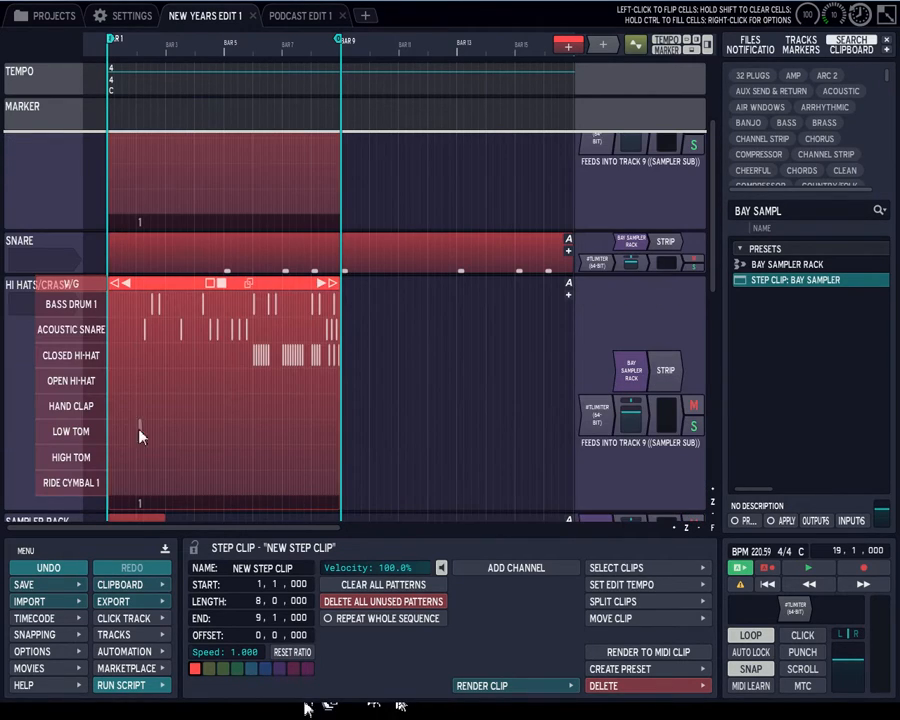
{"action": "double_click", "coordinate": [170, 508]}
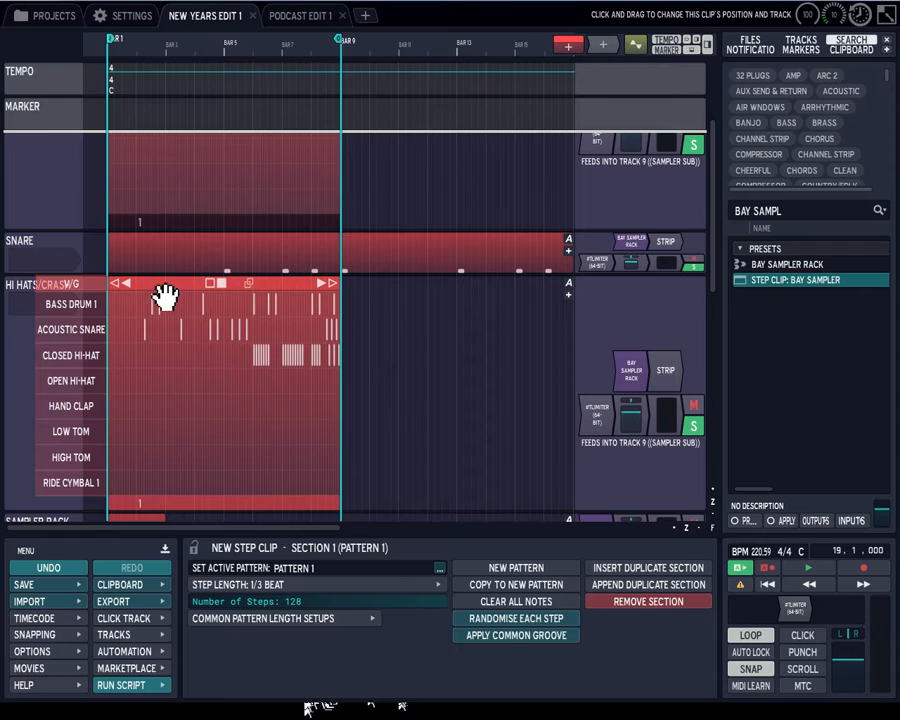
{"action": "right_click", "coordinate": [163, 502]}
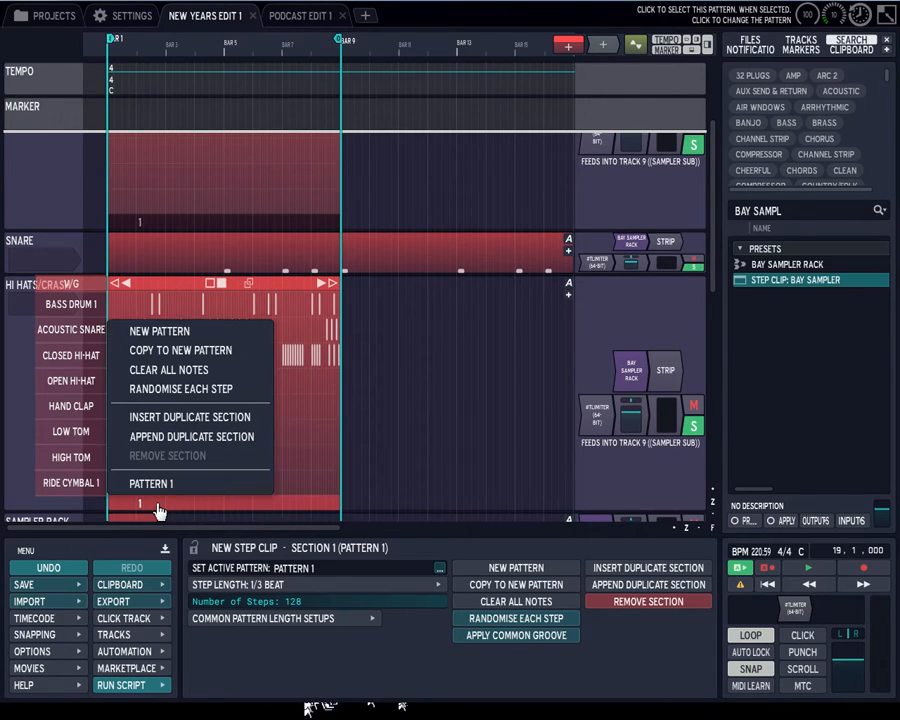
{"action": "left_click", "coordinate": [240, 584]}
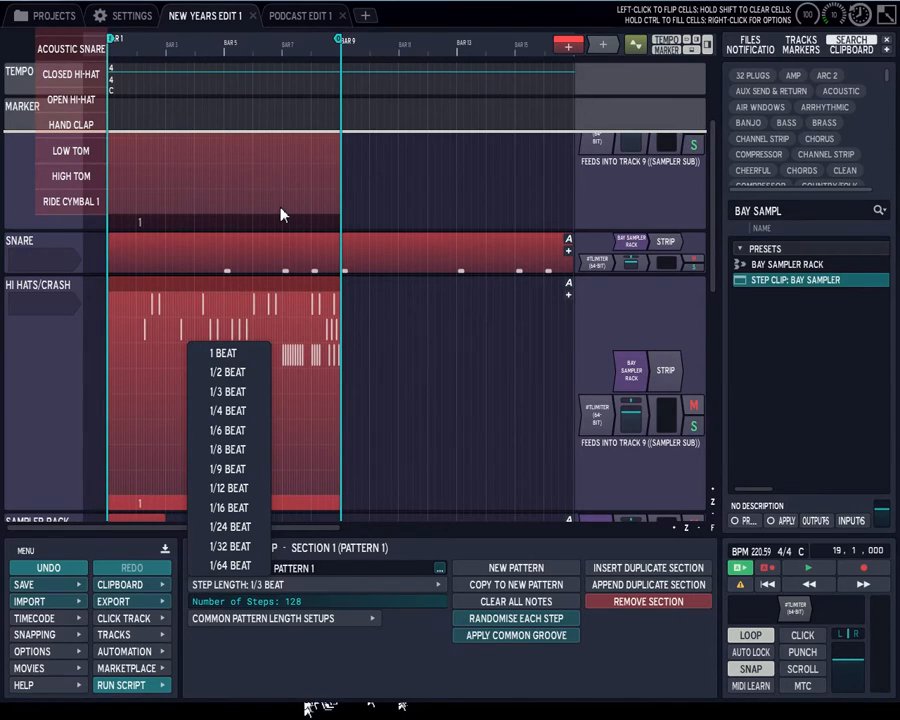
{"action": "left_click", "coordinate": [36, 290]}
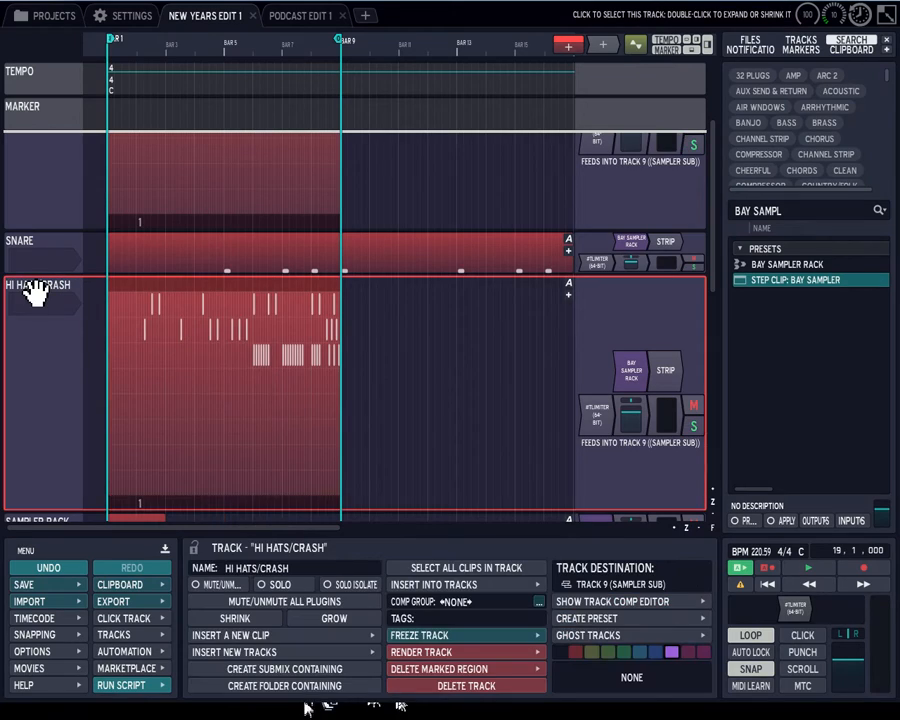
{"action": "double_click", "coordinate": [30, 290]}
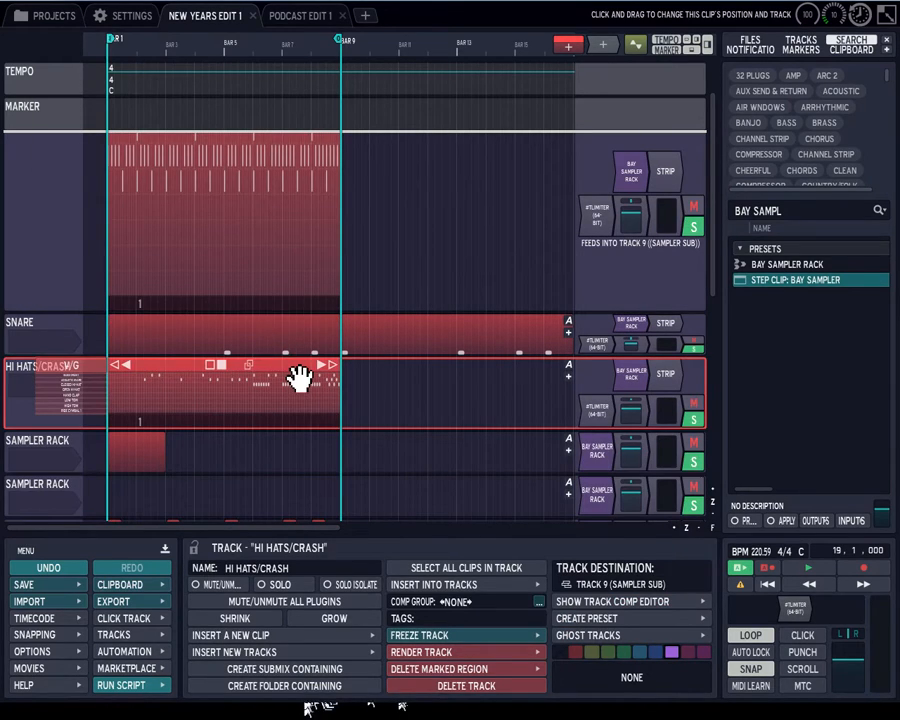
{"action": "left_click", "coordinate": [195, 375]}
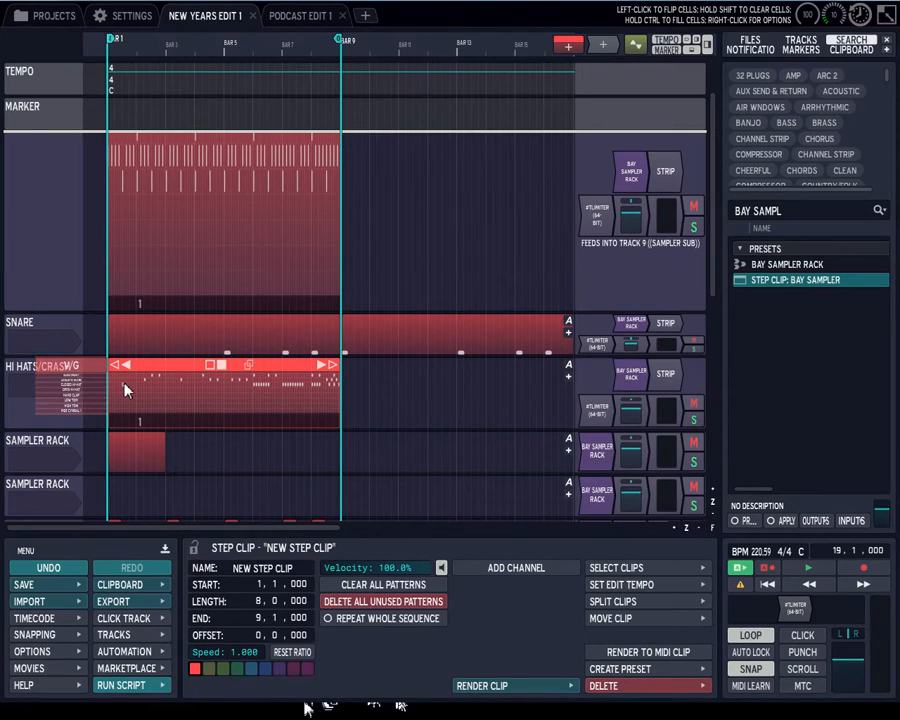
- Expand the Sampler Rack track directly below Hi Hats/Crash, view its step clip's section 1 pattern settings, and shrink it again
{"action": "left_click", "coordinate": [160, 328]}
{"action": "scroll", "coordinate": [159, 327], "scroll_direction": "down", "scroll_amount": 1}
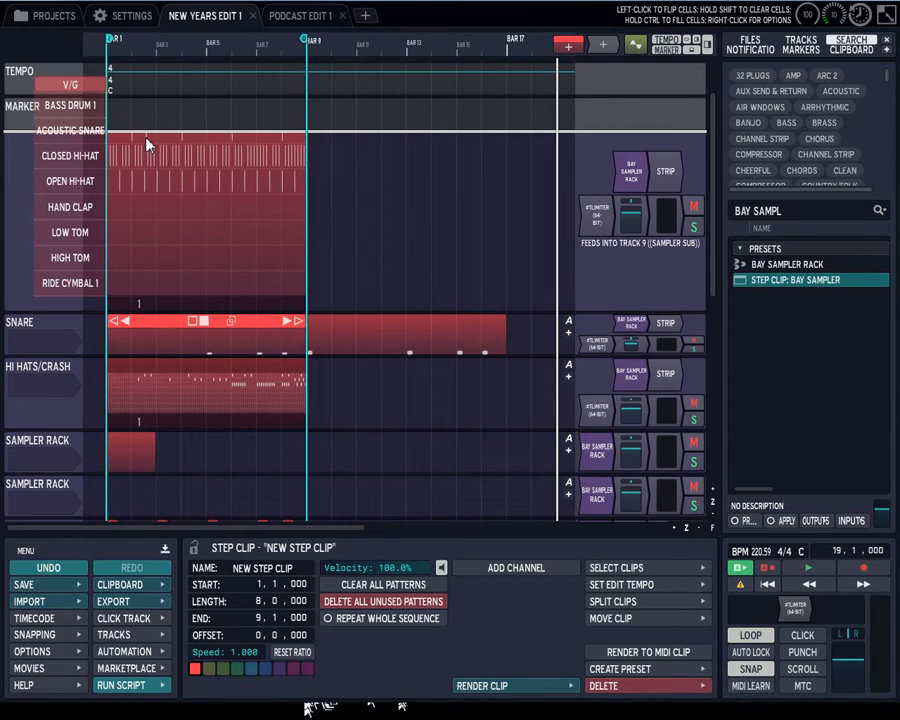
{"action": "scroll", "coordinate": [120, 306], "scroll_direction": "down", "scroll_amount": 1}
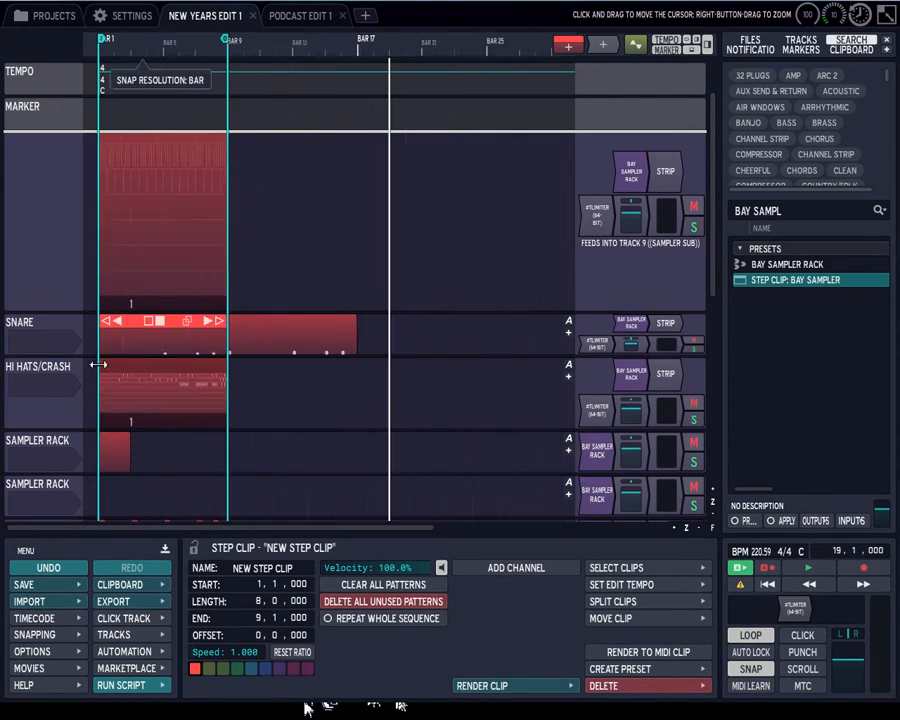
{"action": "scroll", "coordinate": [97, 369], "scroll_direction": "up", "scroll_amount": 2}
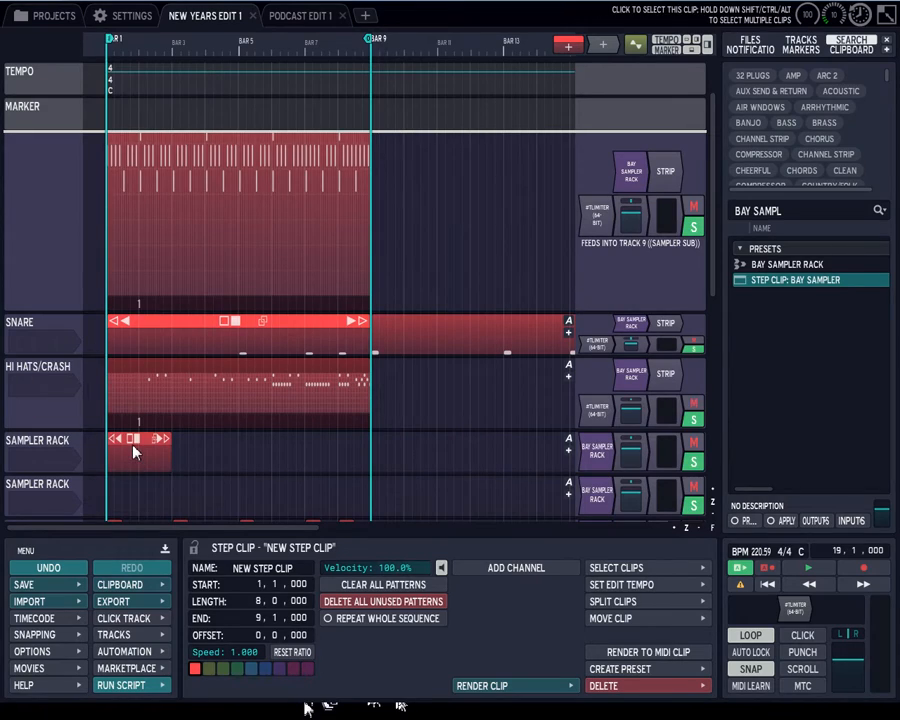
{"action": "left_click", "coordinate": [133, 448]}
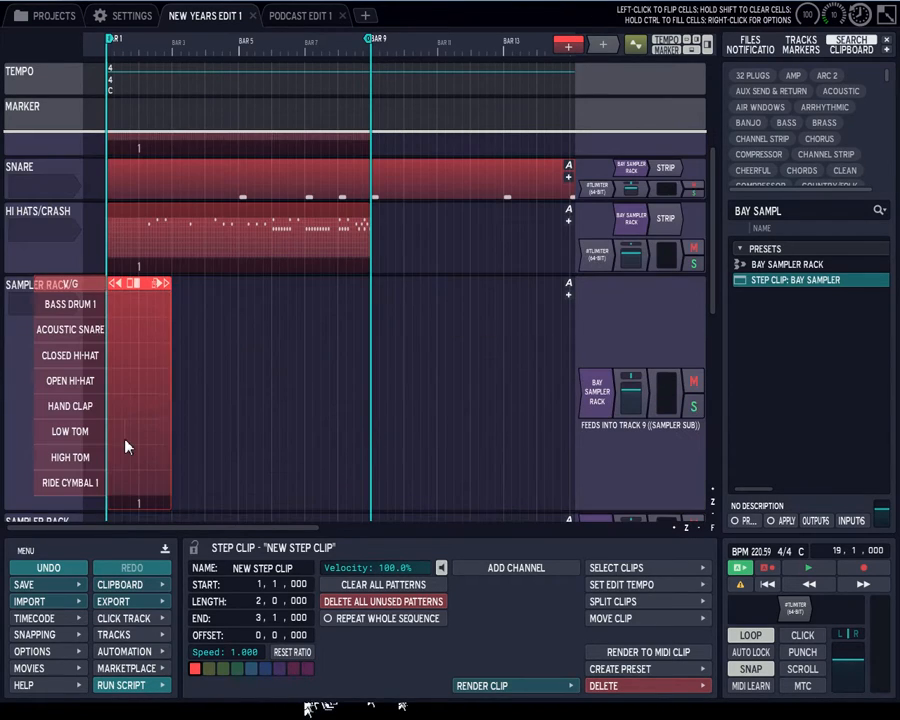
{"action": "left_click", "coordinate": [121, 508]}
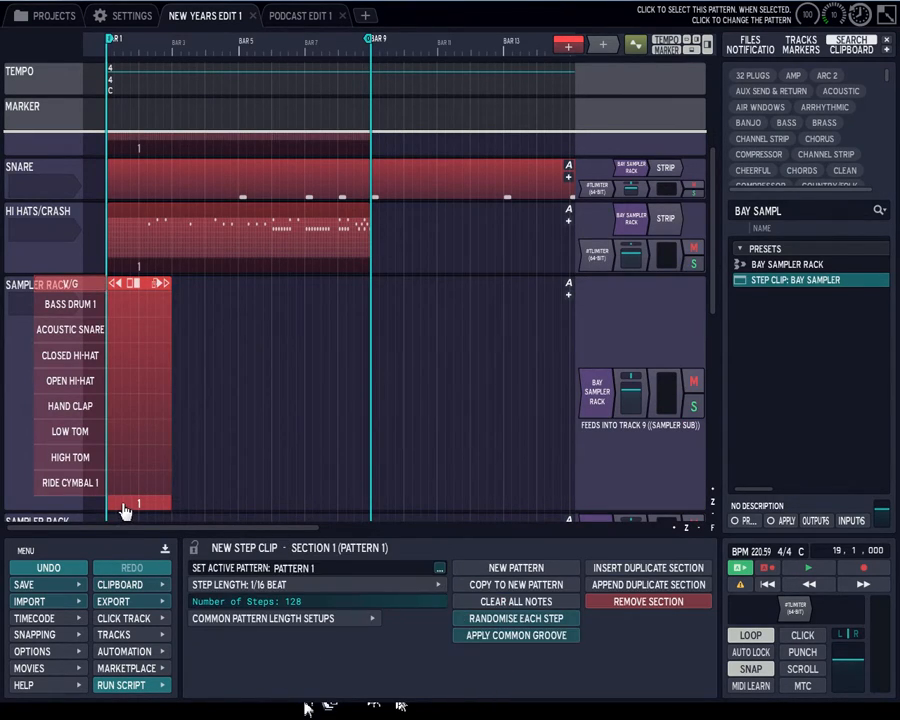
{"action": "scroll", "coordinate": [110, 305], "scroll_direction": "up", "scroll_amount": 1}
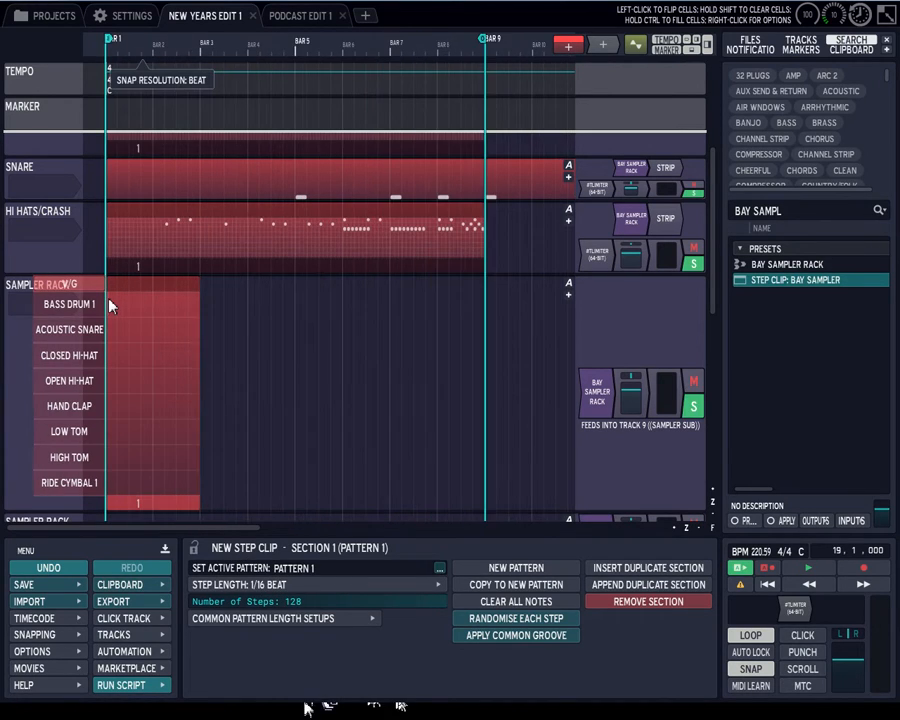
{"action": "scroll", "coordinate": [110, 305], "scroll_direction": "up", "scroll_amount": 3}
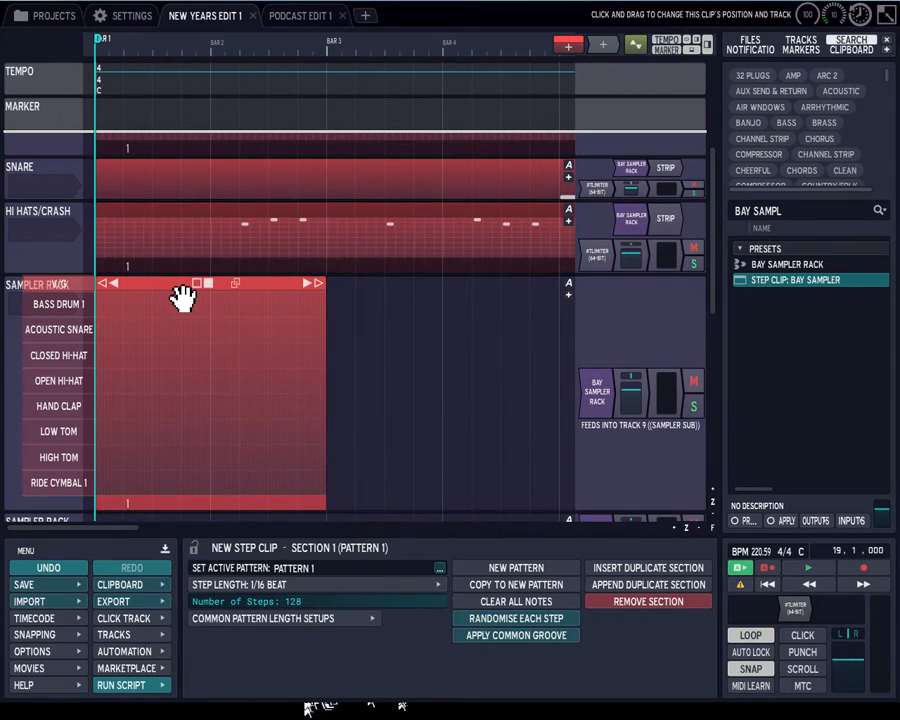
{"action": "scroll", "coordinate": [183, 298], "scroll_direction": "down", "scroll_amount": 1}
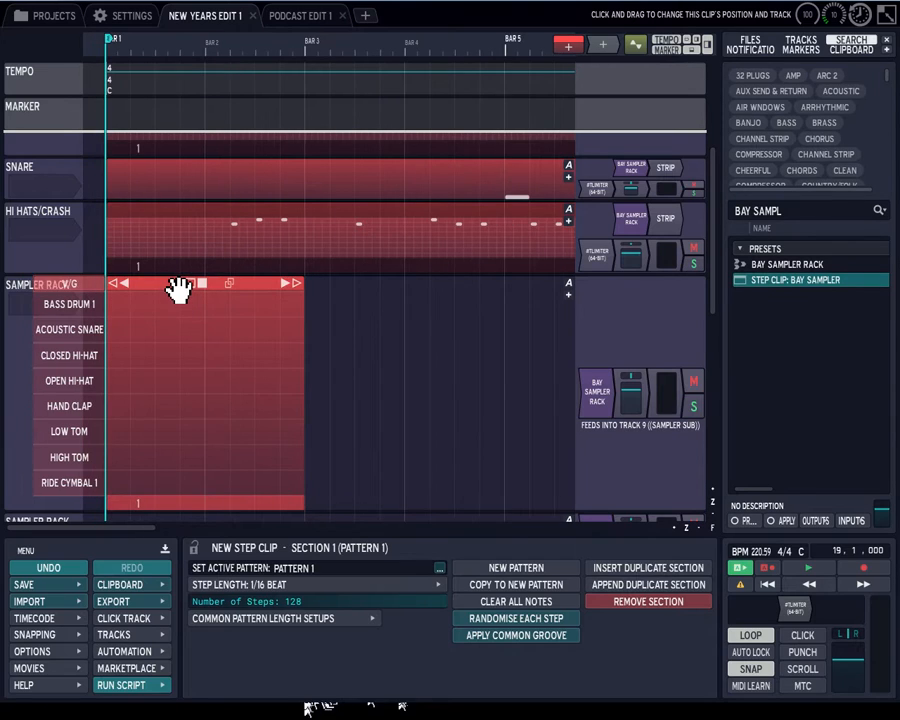
{"action": "double_click", "coordinate": [178, 287]}
- Expand the third Sampler Rack track, examine the first step clip's section 1 pattern settings and closed hi-hat steps, and shrink it again
{"action": "scroll", "coordinate": [171, 288], "scroll_direction": "down", "scroll_amount": 3}
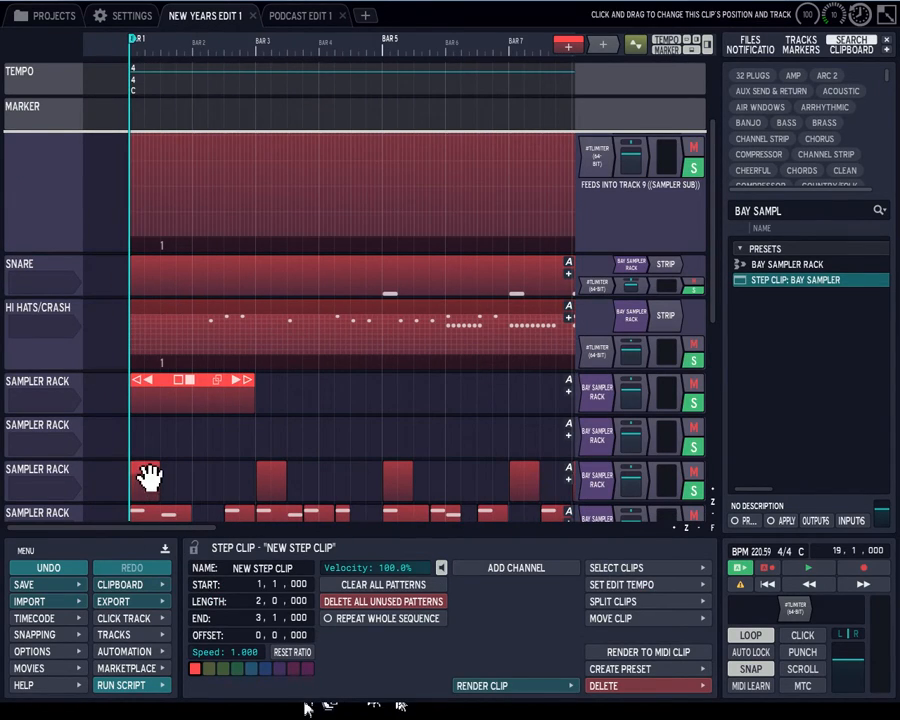
{"action": "double_click", "coordinate": [145, 478]}
{"action": "scroll", "coordinate": [140, 500], "scroll_direction": "up", "scroll_amount": 1}
{"action": "left_click", "coordinate": [143, 503]}
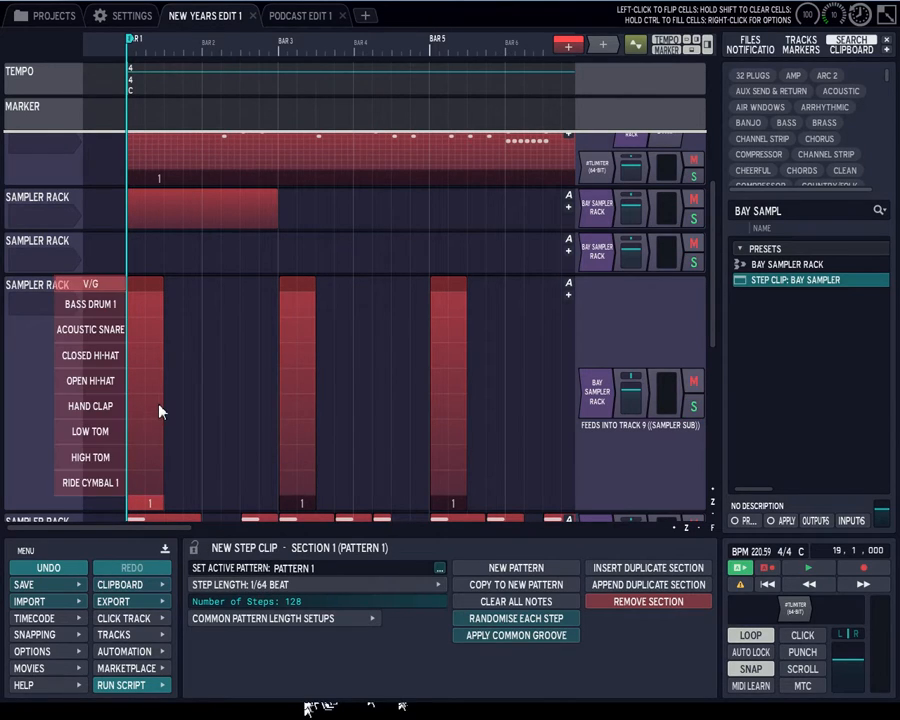
{"action": "scroll", "coordinate": [160, 407], "scroll_direction": "up", "scroll_amount": 2}
{"action": "scroll", "coordinate": [160, 407], "scroll_direction": "up", "scroll_amount": 3}
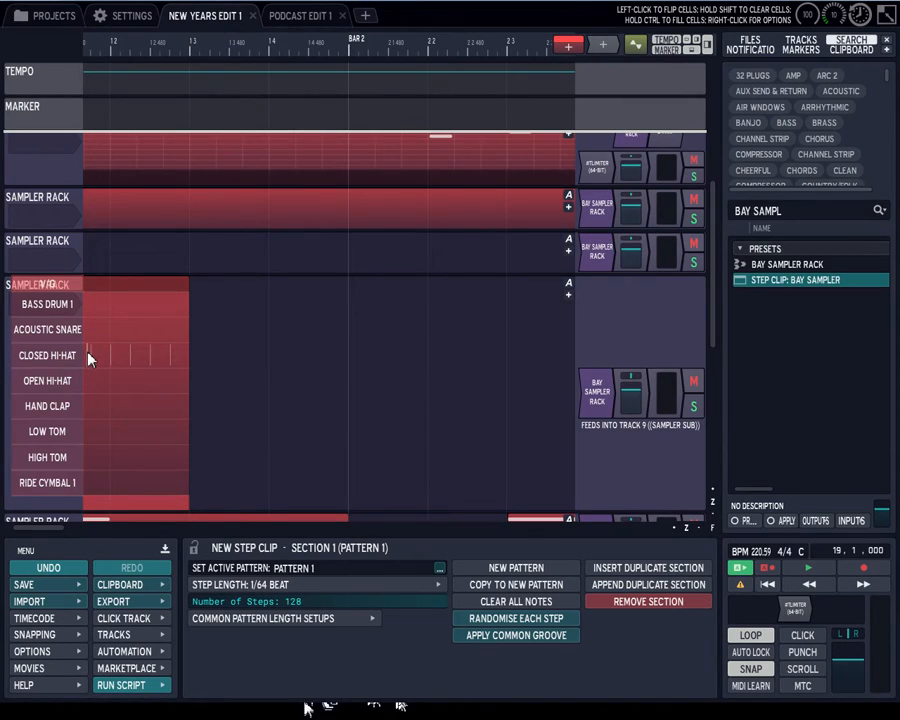
{"action": "scroll", "coordinate": [92, 357], "scroll_direction": "up", "scroll_amount": 2}
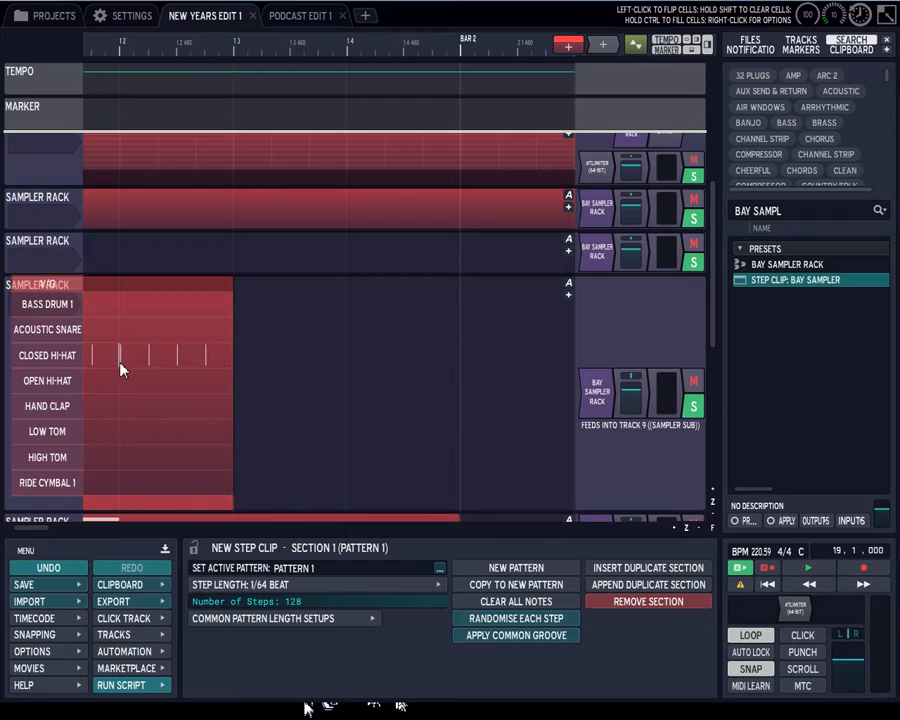
{"action": "scroll", "coordinate": [295, 398], "scroll_direction": "down", "scroll_amount": 1}
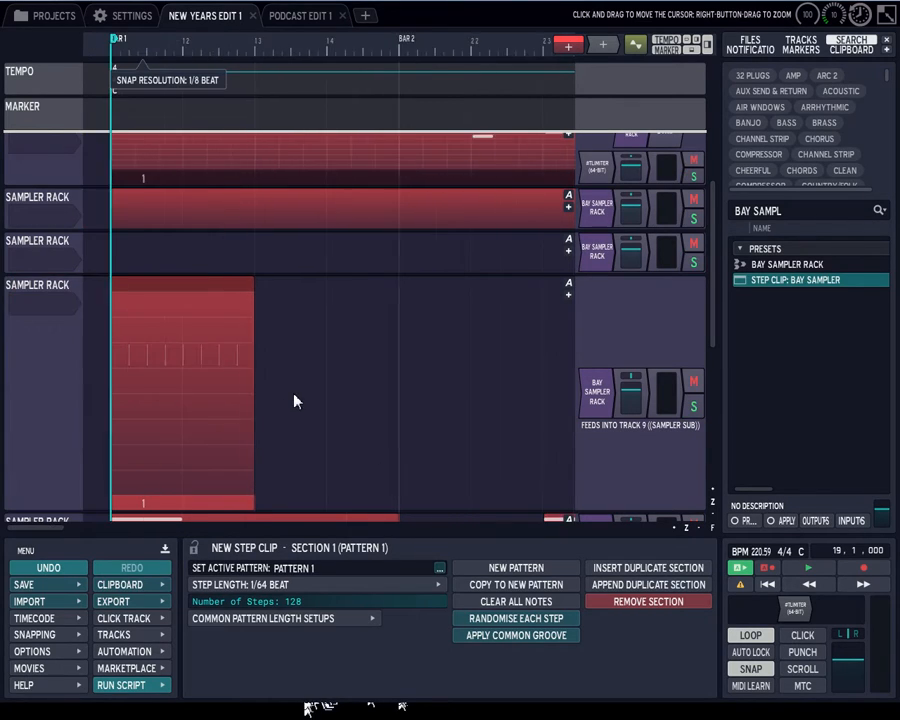
{"action": "right_click", "coordinate": [228, 498]}
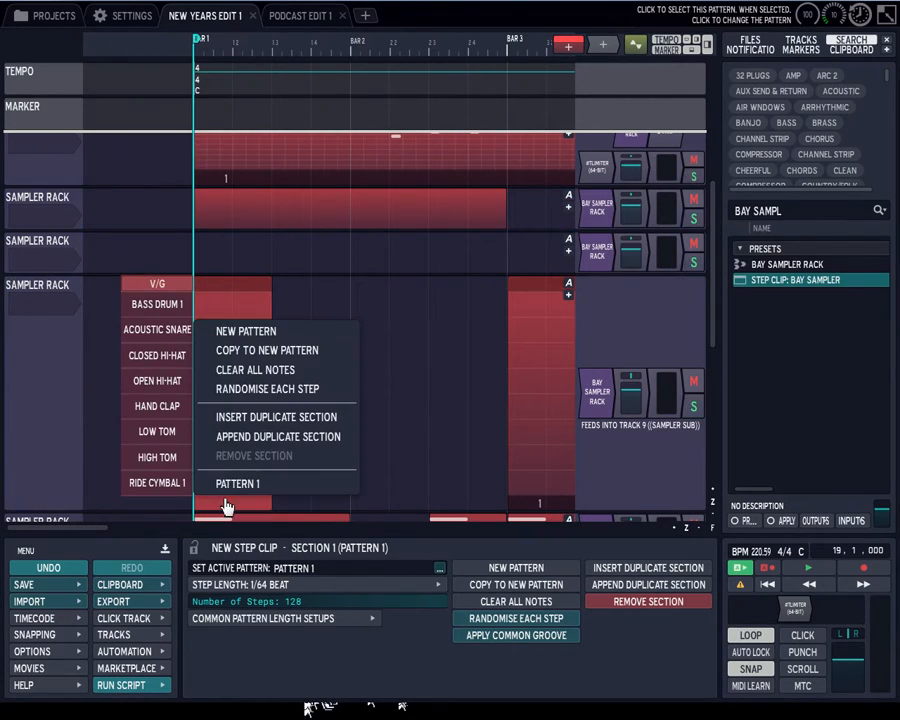
{"action": "left_click", "coordinate": [215, 284]}
{"action": "double_click", "coordinate": [214, 285]}
- Expand the fourth Sampler Rack track and show the pattern settings for section 1 of its first step clip
{"action": "left_click", "coordinate": [257, 429]}
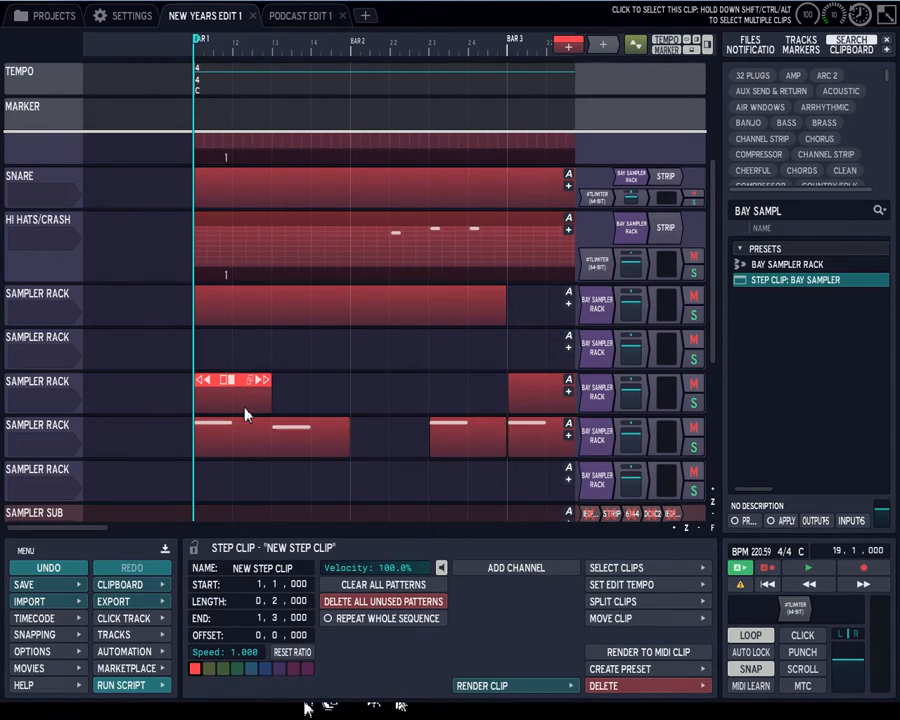
{"action": "double_click", "coordinate": [241, 431]}
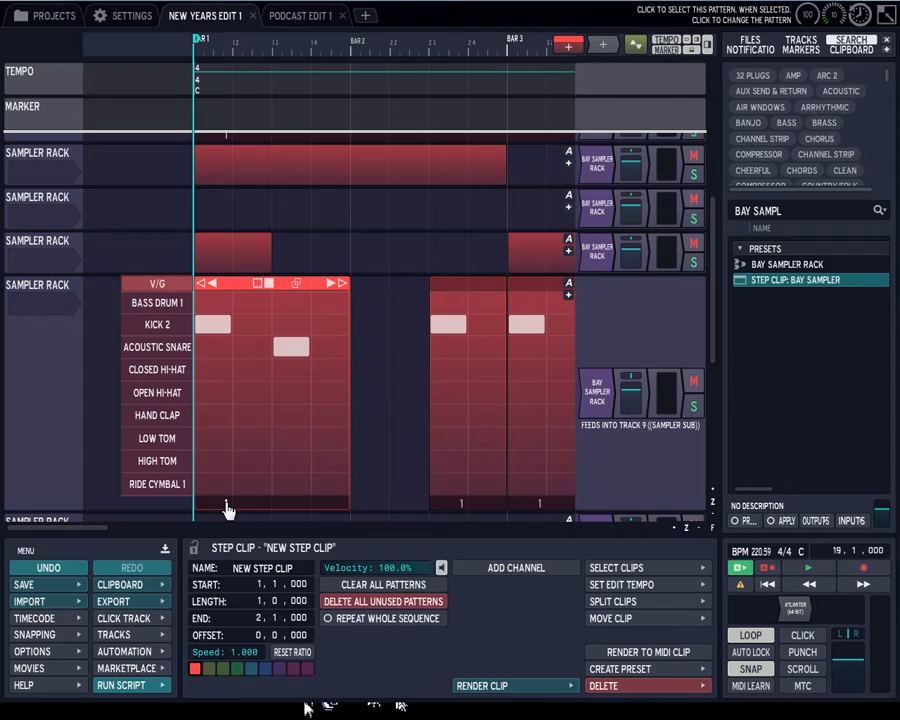
{"action": "left_click", "coordinate": [227, 502]}
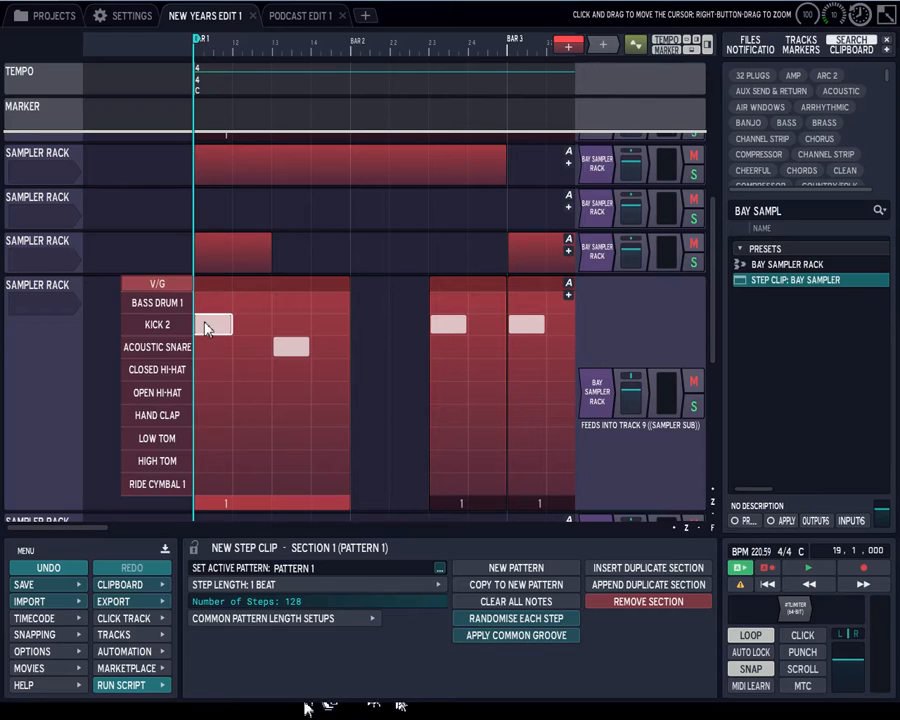
- Expand the third Sampler Rack track again to view its first step clip's channels, and shrink it back
{"action": "left_click", "coordinate": [224, 250]}
{"action": "double_click", "coordinate": [224, 250]}
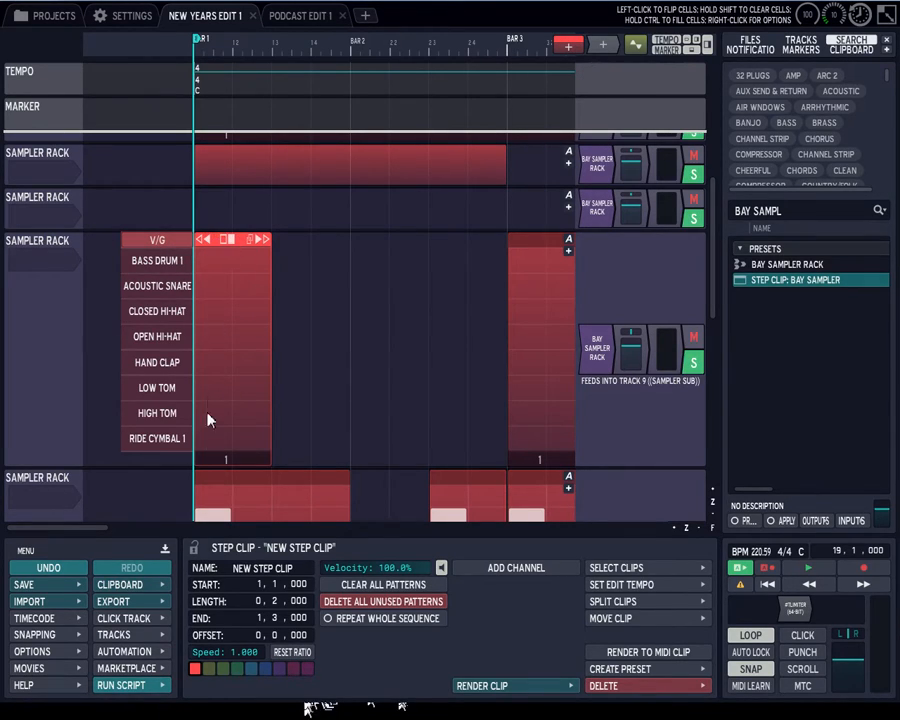
{"action": "double_click", "coordinate": [223, 243]}
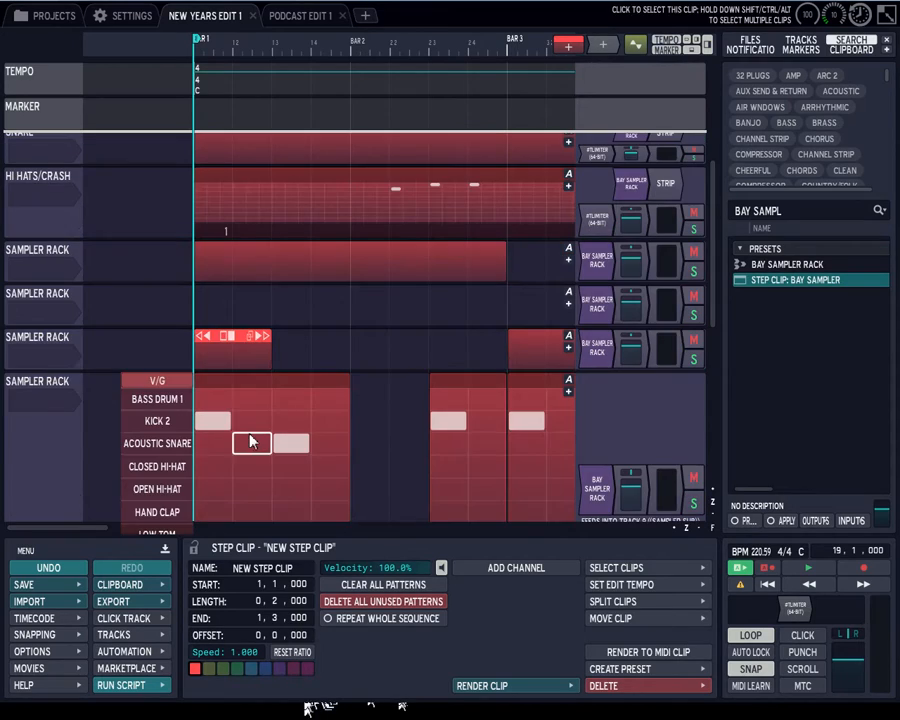
- View the channel settings of Kick 2 and Acoustic Snare in the fourth Sampler Rack track's first step clip
{"action": "left_click", "coordinate": [177, 421]}
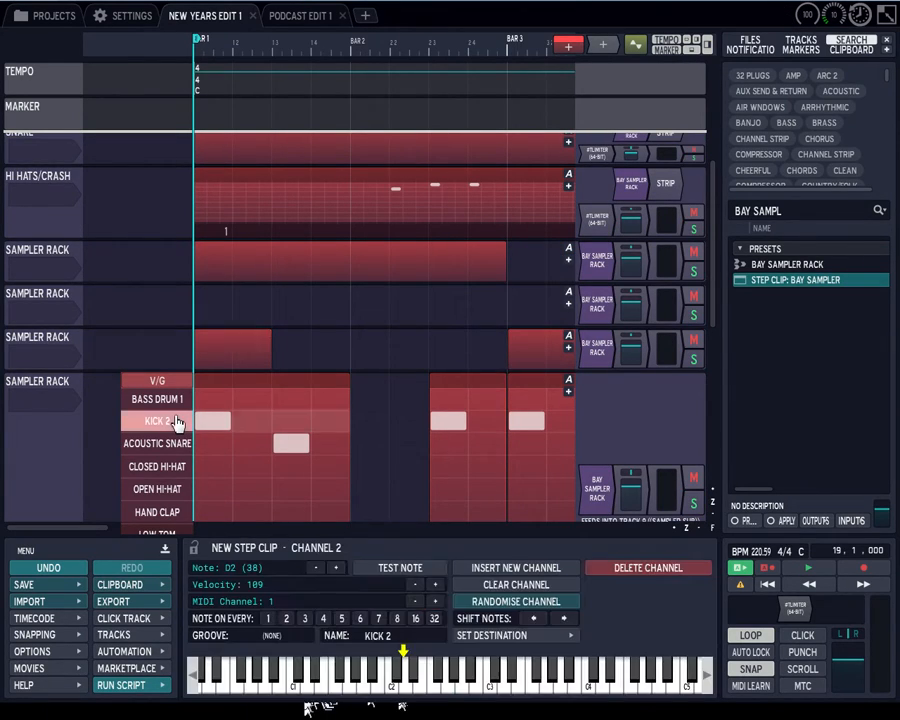
{"action": "left_click", "coordinate": [170, 447]}
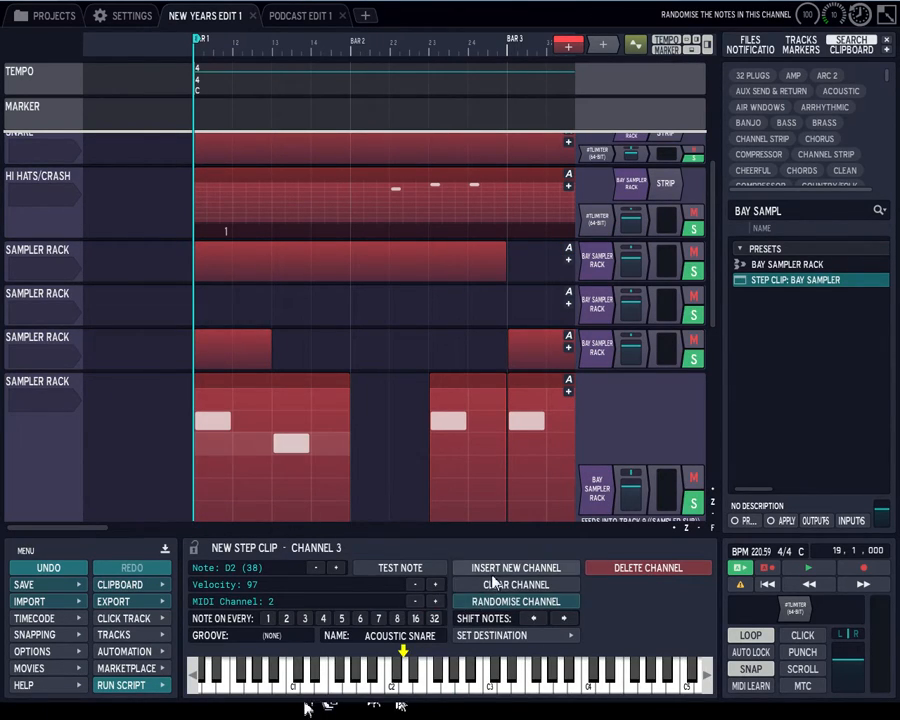
{"action": "mouse_move", "coordinate": [174, 437]}
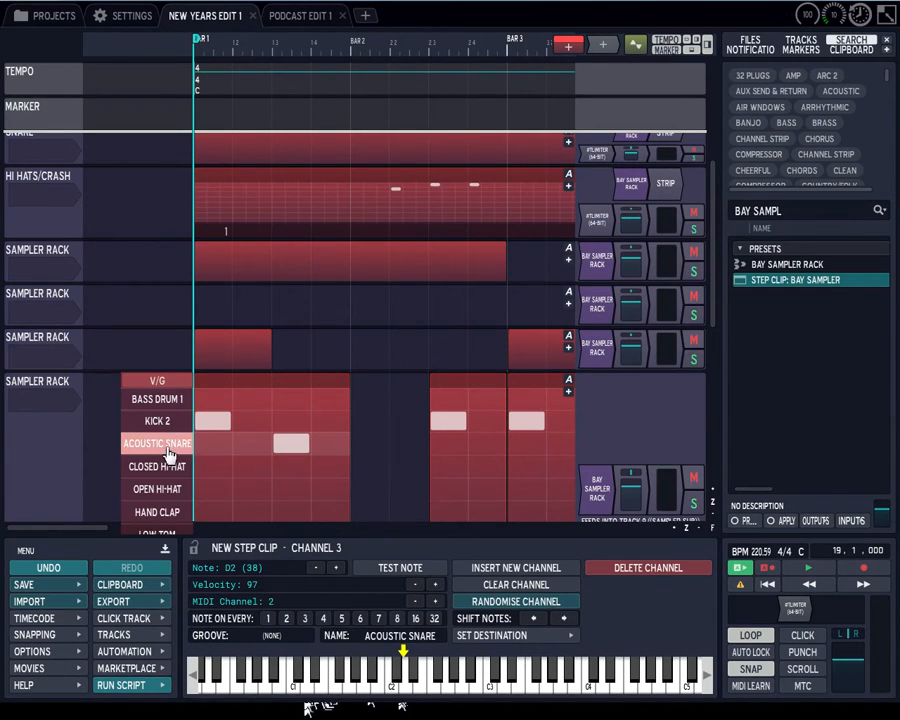
- Insert a new channel between Kick 2 and Acoustic Snare in the fourth Sampler Rack track's first step clip
{"action": "left_click", "coordinate": [158, 421]}
{"action": "left_click", "coordinate": [165, 443]}
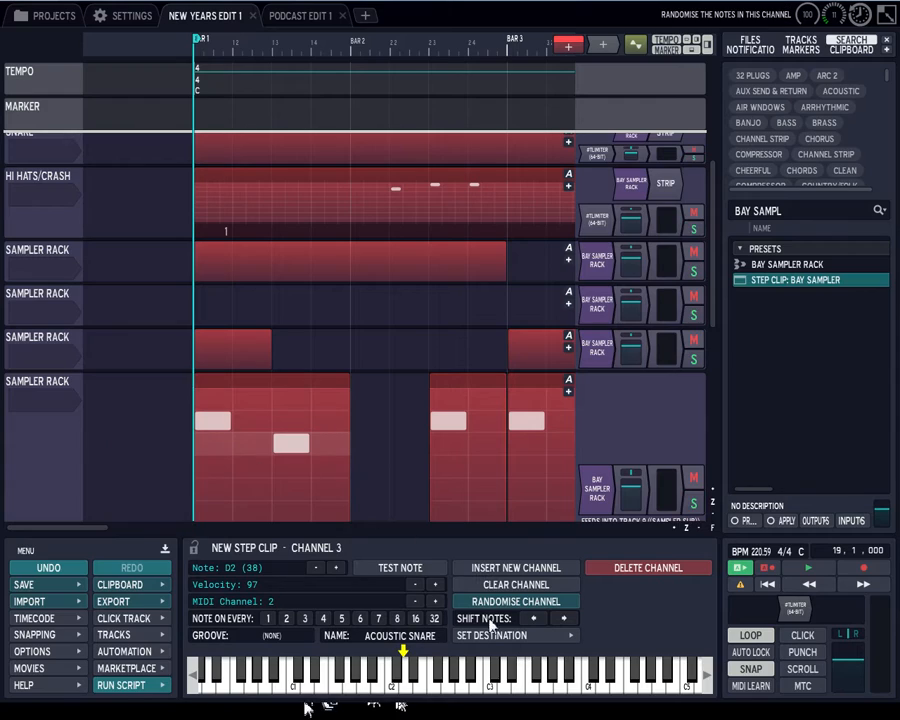
{"action": "left_click", "coordinate": [497, 577]}
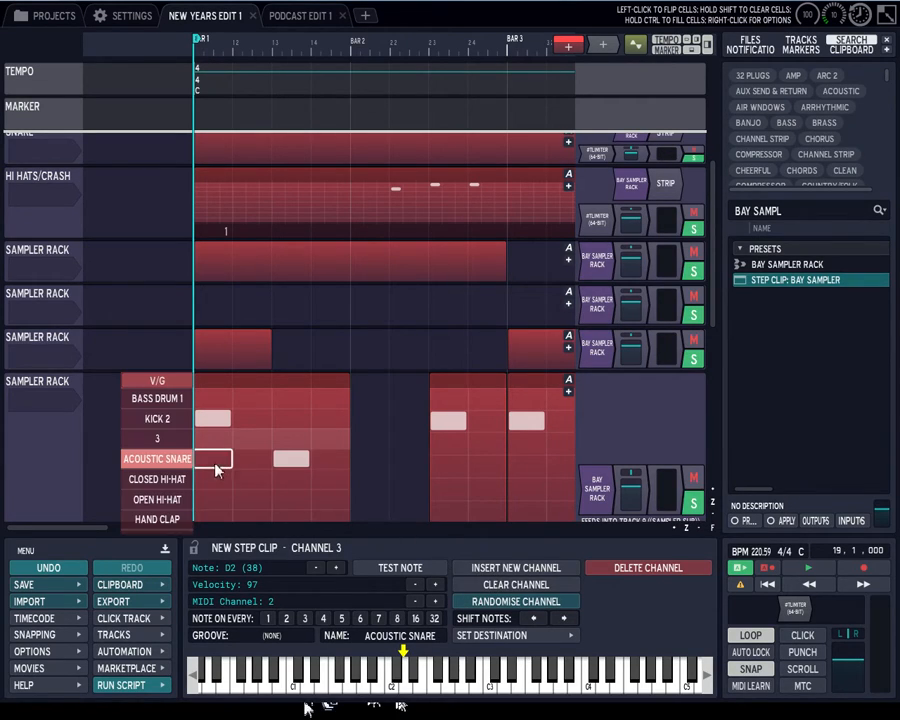
- Name the new channel between Kick 2 and Acoustic Snare "Kick 3" and delete that channel from the step clip
{"action": "left_click", "coordinate": [155, 445]}
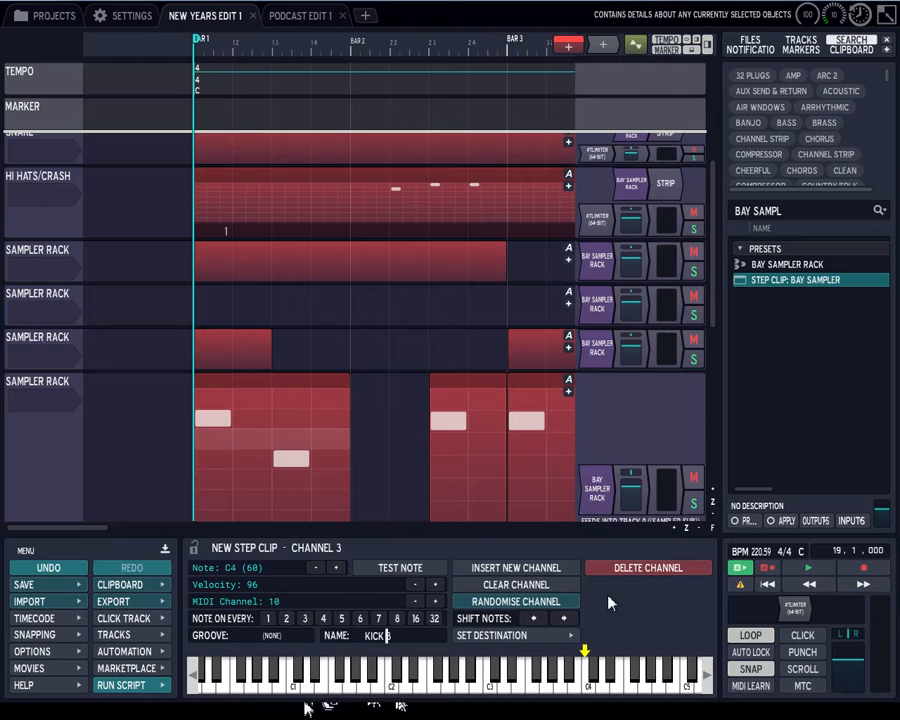
{"action": "mouse_move", "coordinate": [229, 493]}
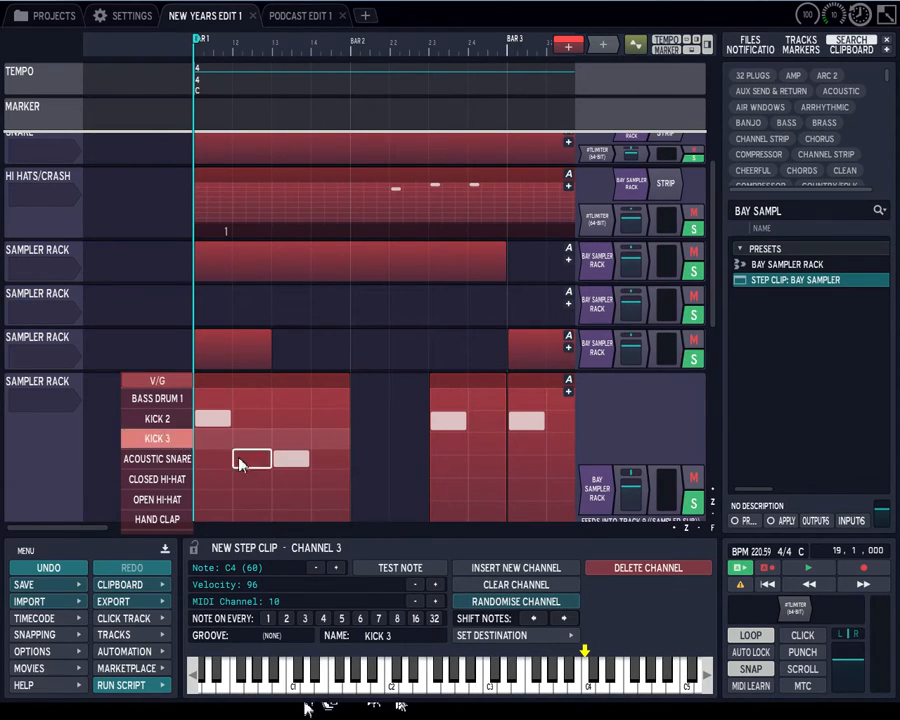
{"action": "left_click", "coordinate": [649, 569]}
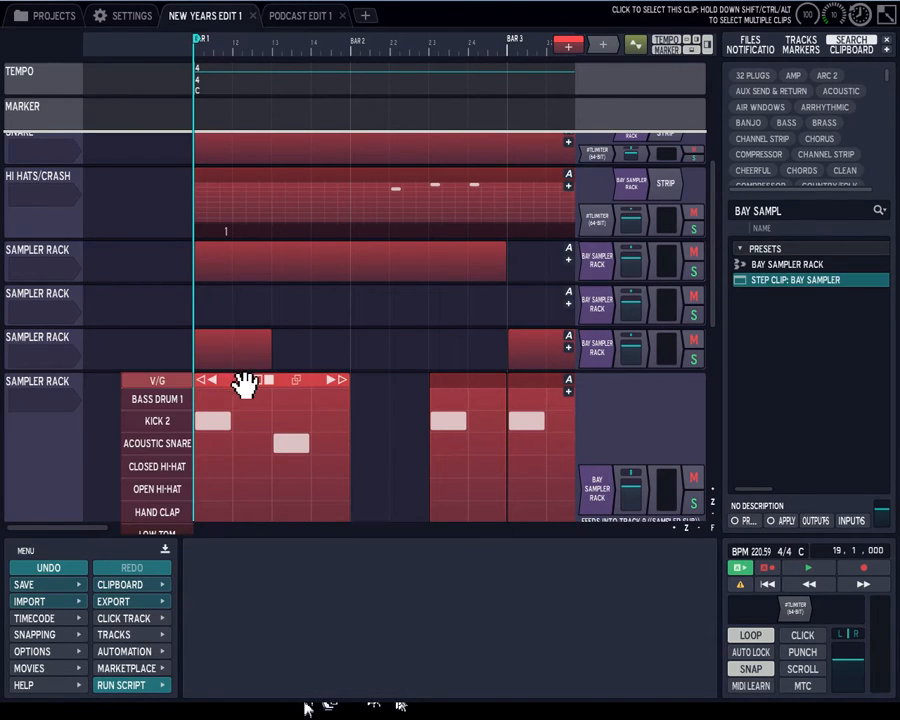
- Shrink the fourth Sampler Rack track and the Kick track back to compact height
{"action": "left_click", "coordinate": [241, 381]}
{"action": "scroll", "coordinate": [246, 380], "scroll_direction": "up", "scroll_amount": 2}
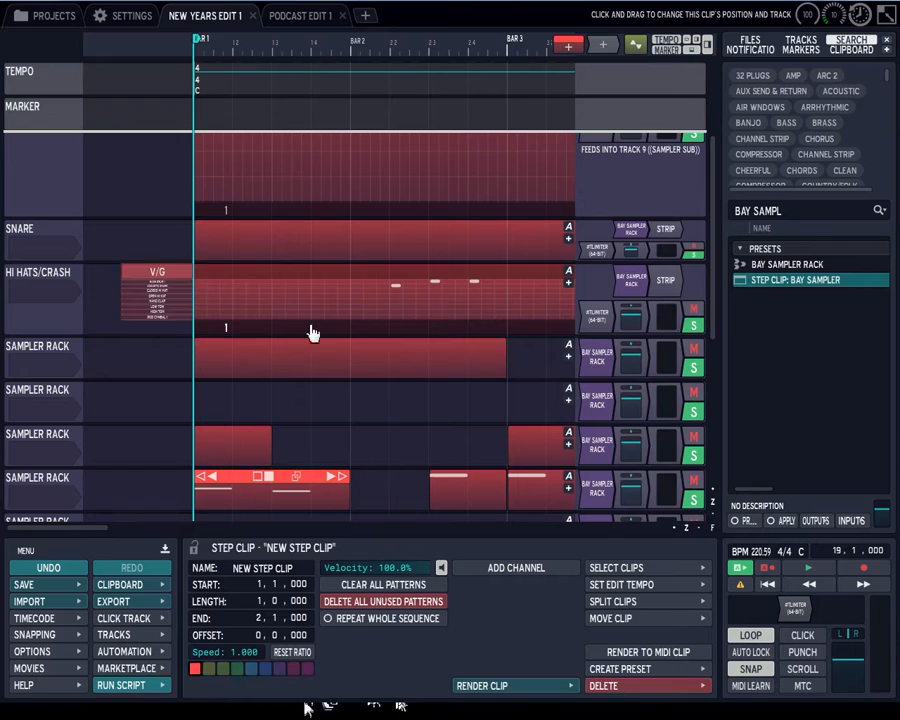
{"action": "scroll", "coordinate": [183, 398], "scroll_direction": "down", "scroll_amount": 10}
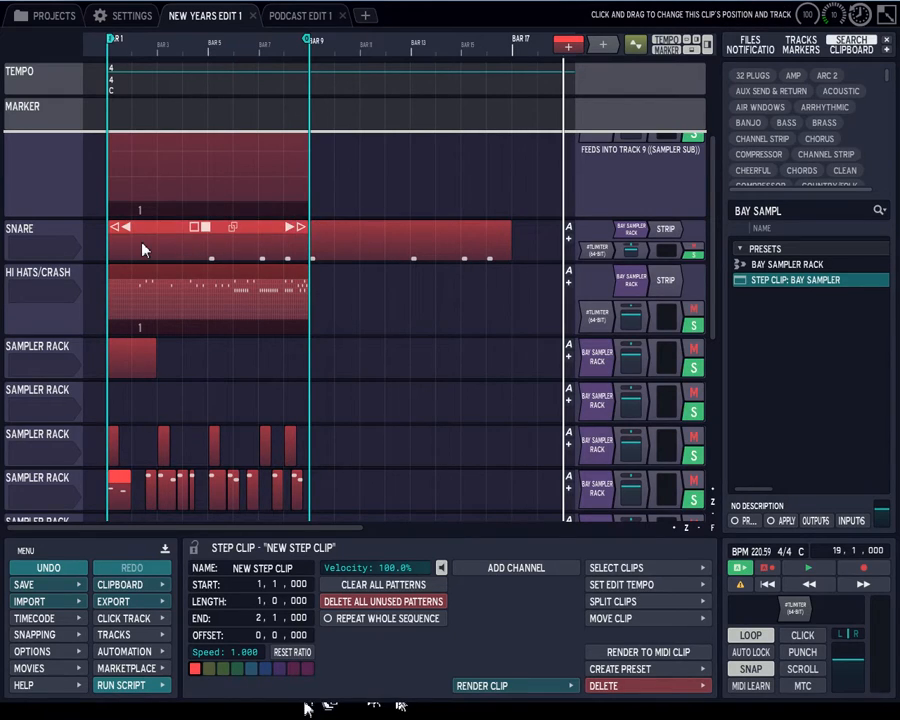
{"action": "left_click", "coordinate": [38, 228]}
{"action": "scroll", "coordinate": [38, 234], "scroll_direction": "up", "scroll_amount": 3}
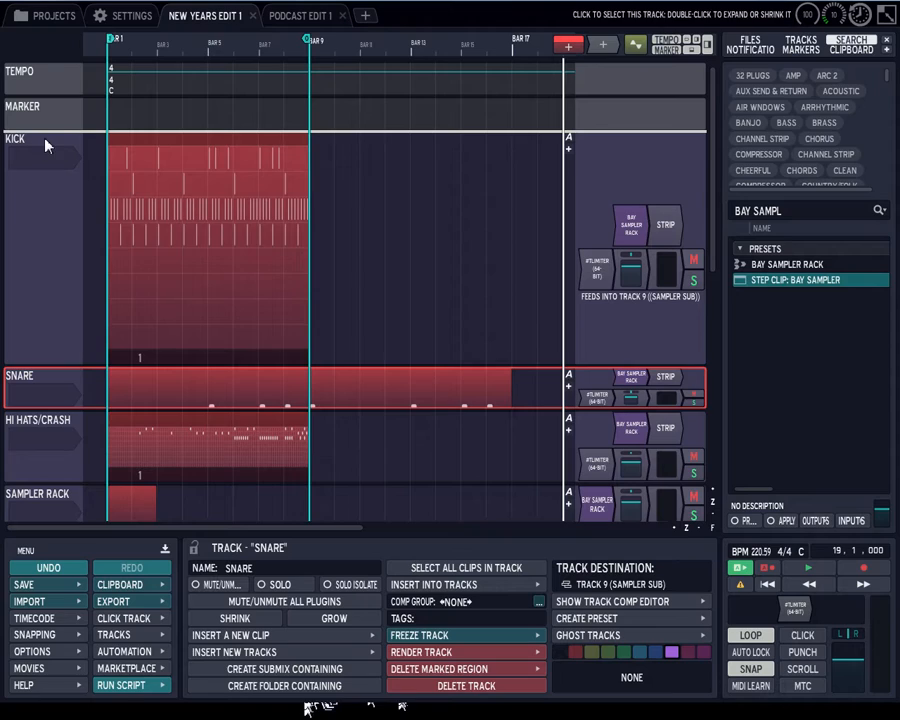
{"action": "left_click", "coordinate": [44, 148]}
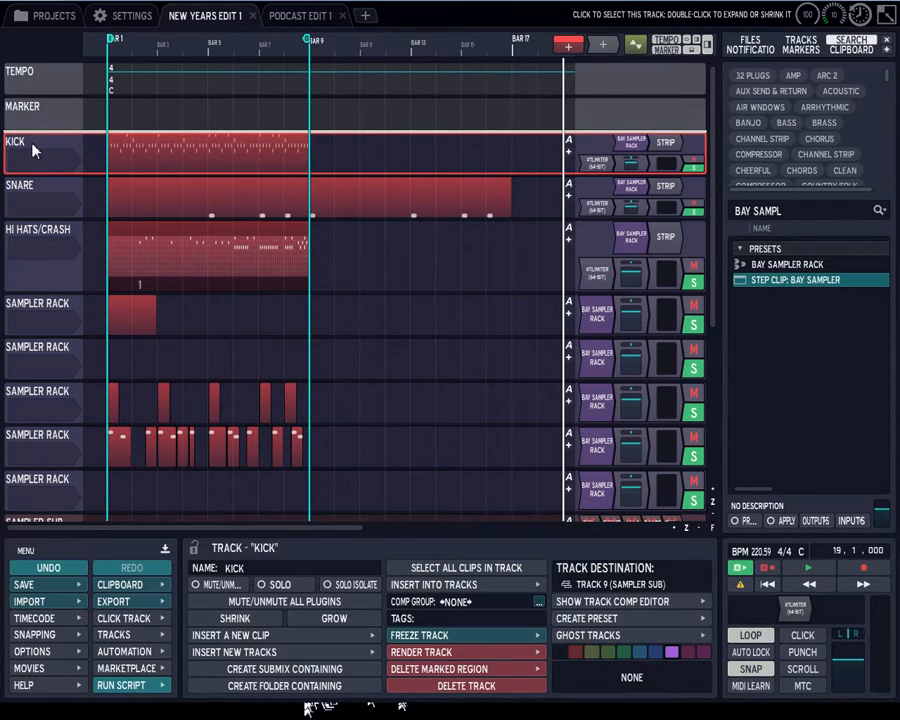
- Insert five new tracks directly below the Kick track
{"action": "key", "text": "ctrl+t"}
{"action": "key", "text": "ctrl+t"}
{"action": "key", "text": "ctrl+t"}
{"action": "key", "text": "ctrl+t"}
{"action": "key", "text": "ctrl+t"}
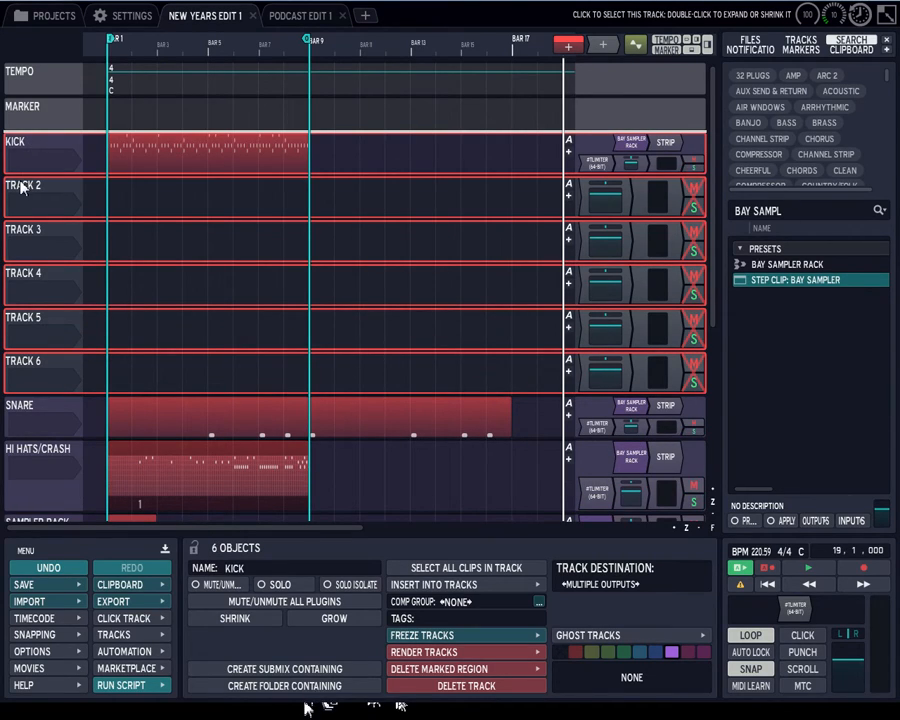
- Set the track destination of Tracks 2 to 6 to Track 1 (Kick), leaving the Kick track out of the selection
{"action": "left_click", "coordinate": [633, 592]}
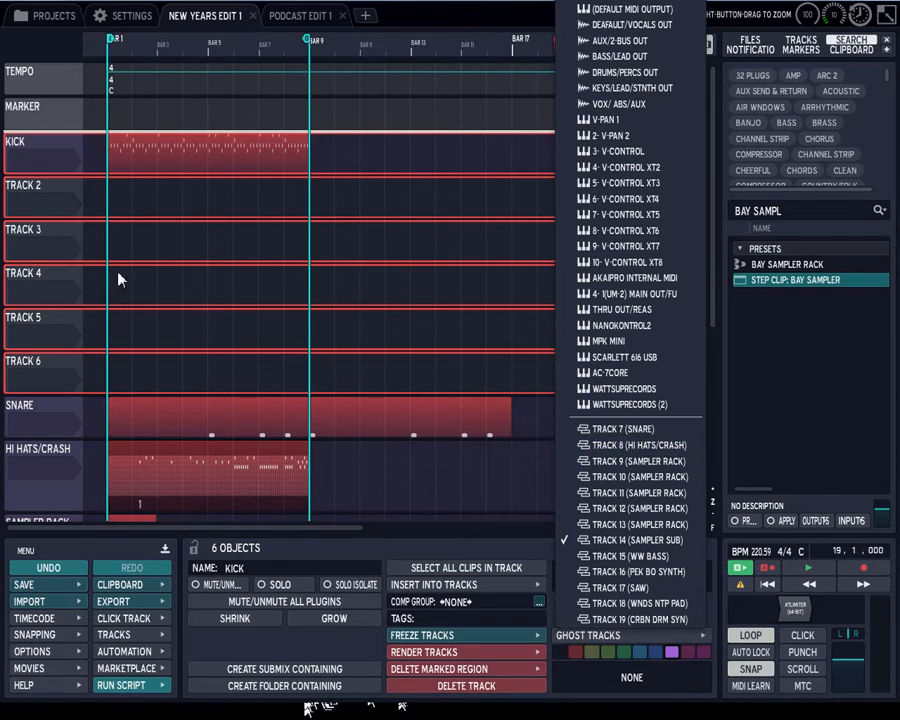
{"action": "left_click", "coordinate": [28, 146]}
{"action": "left_click", "coordinate": [28, 146], "text": "ctrl"}
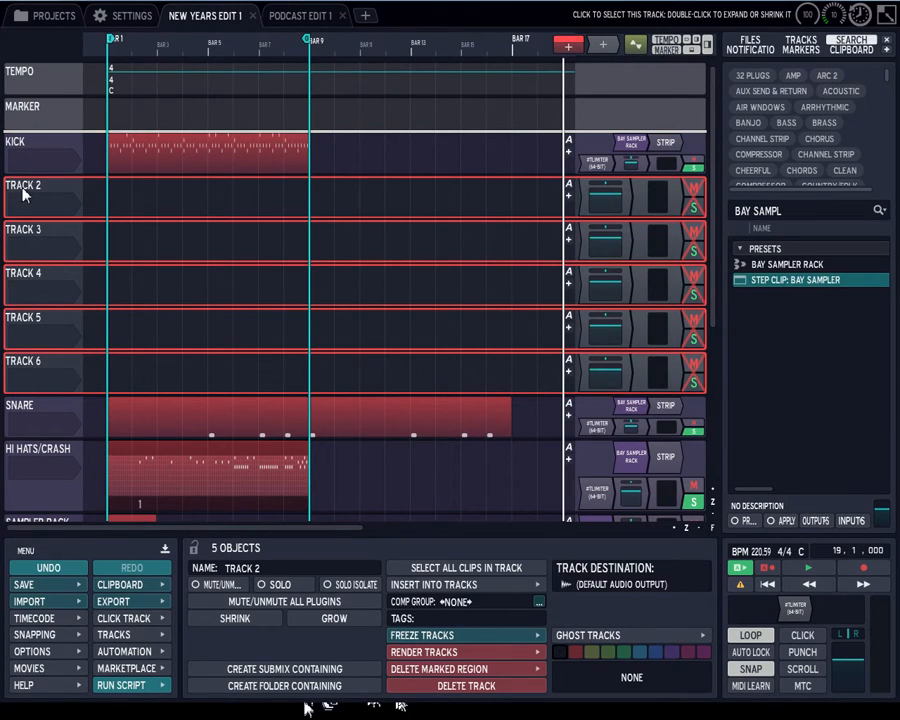
{"action": "left_click", "coordinate": [618, 596]}
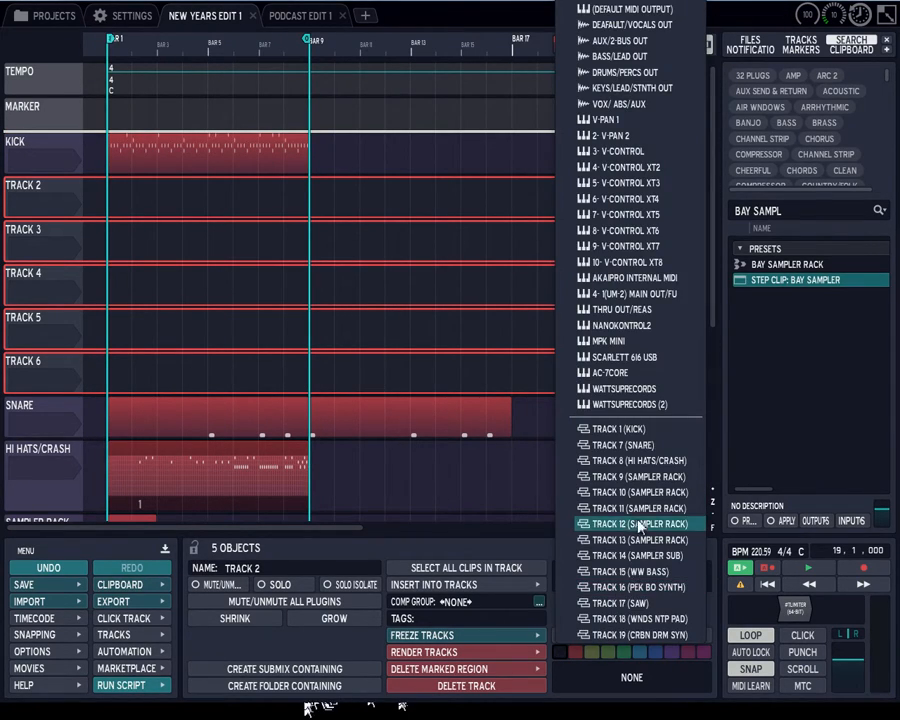
{"action": "left_click", "coordinate": [641, 432]}
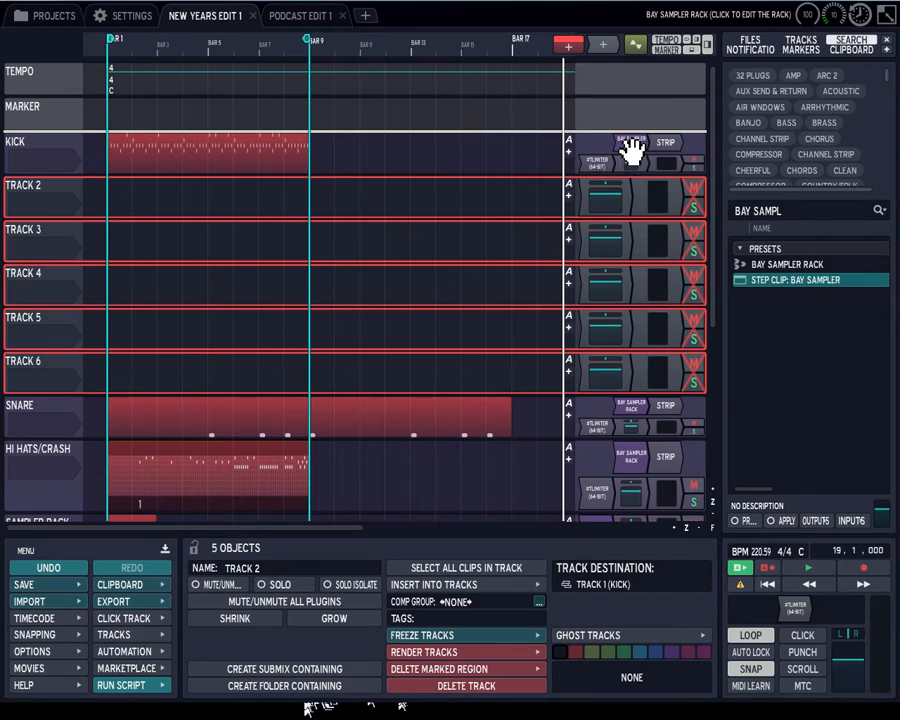
- Add a MIDI clip spanning bars 1 to 9 on Track 2, view its settings, and delete the clip
{"action": "left_click", "coordinate": [42, 195]}
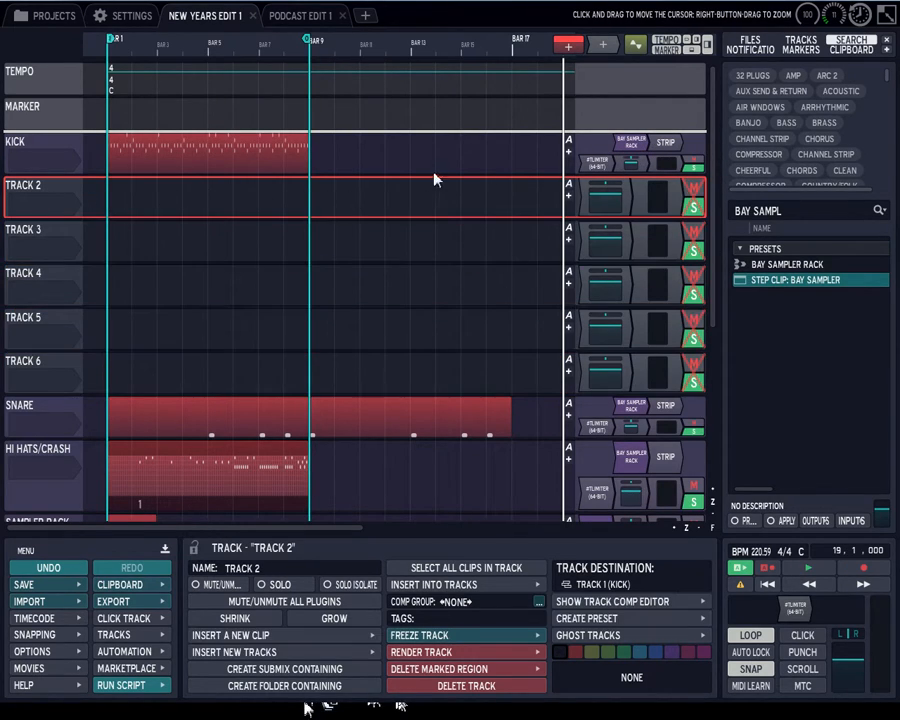
{"action": "left_click_drag", "start_coordinate": [577, 50], "coordinate": [116, 206]}
{"action": "left_click", "coordinate": [139, 214]}
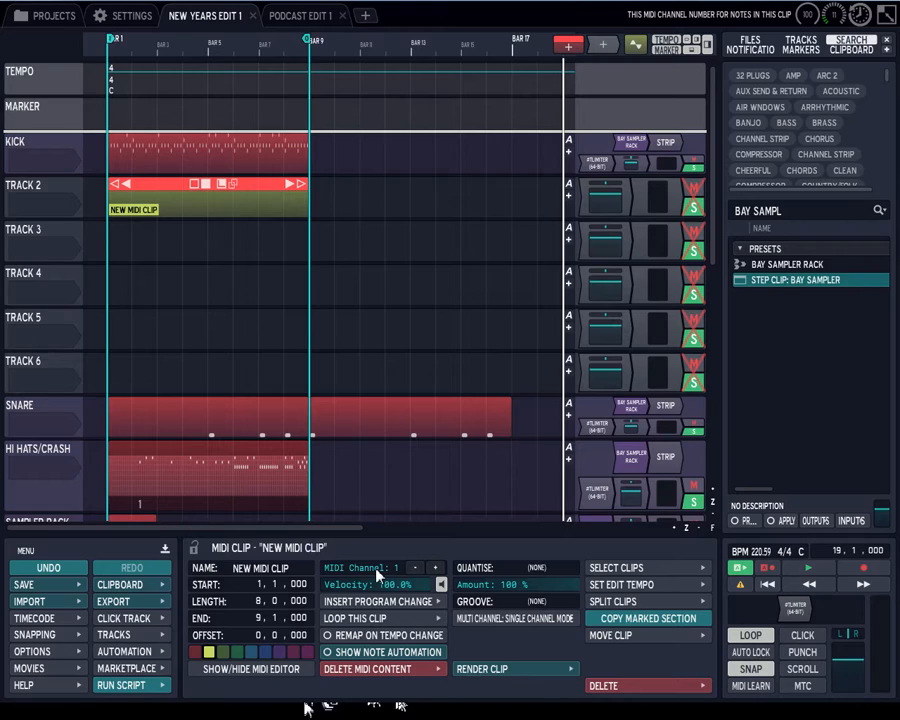
{"action": "right_click", "coordinate": [147, 195]}
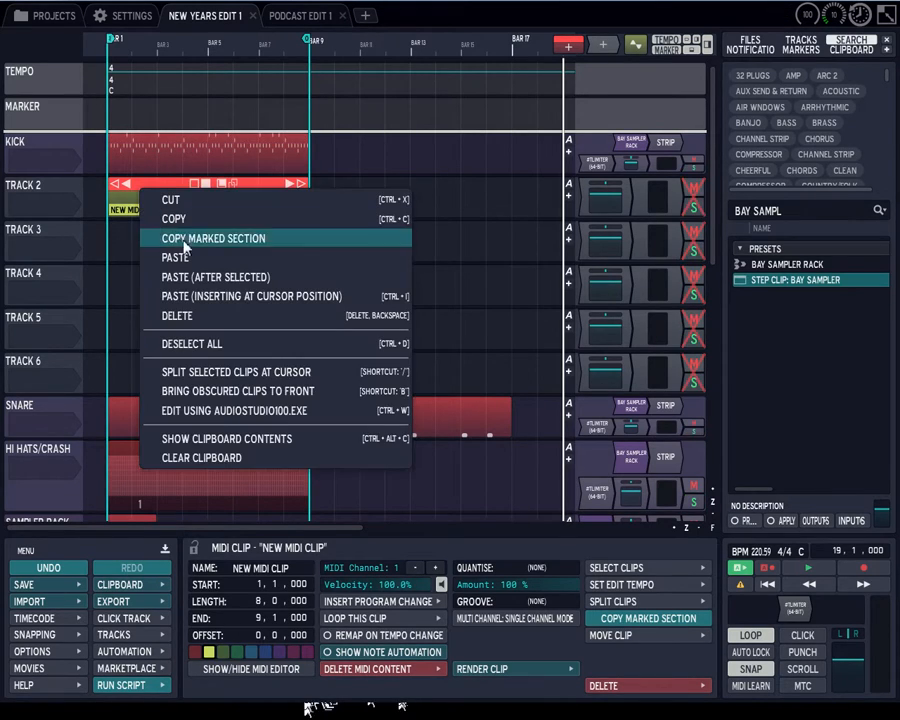
{"action": "left_click", "coordinate": [191, 319]}
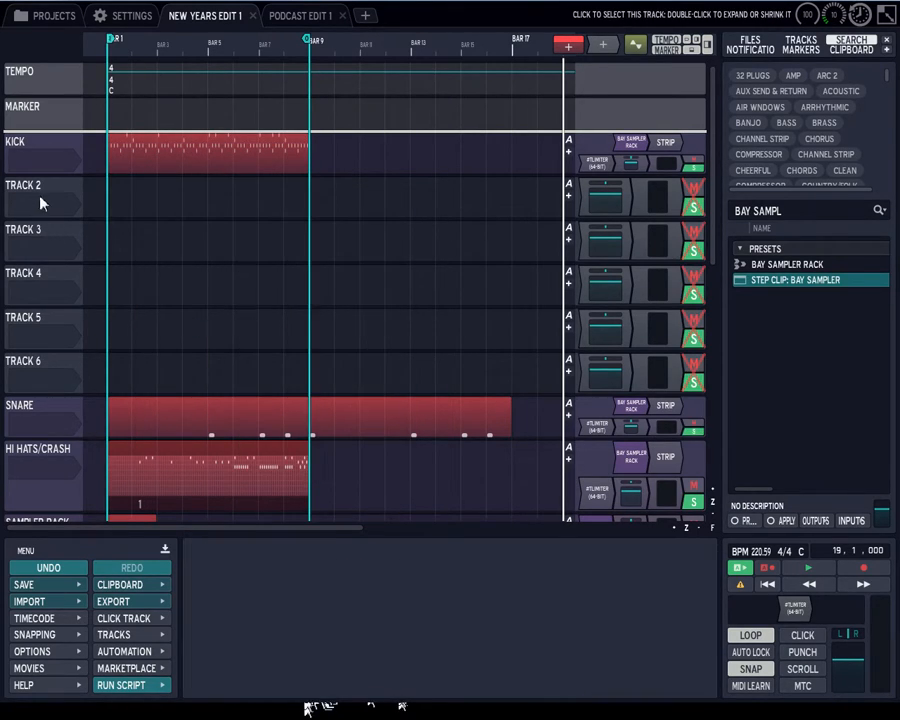
- Delete the five inserted tracks, Track 2 to Track 6
{"action": "left_click", "coordinate": [70, 572]}
{"action": "left_click", "coordinate": [68, 575]}
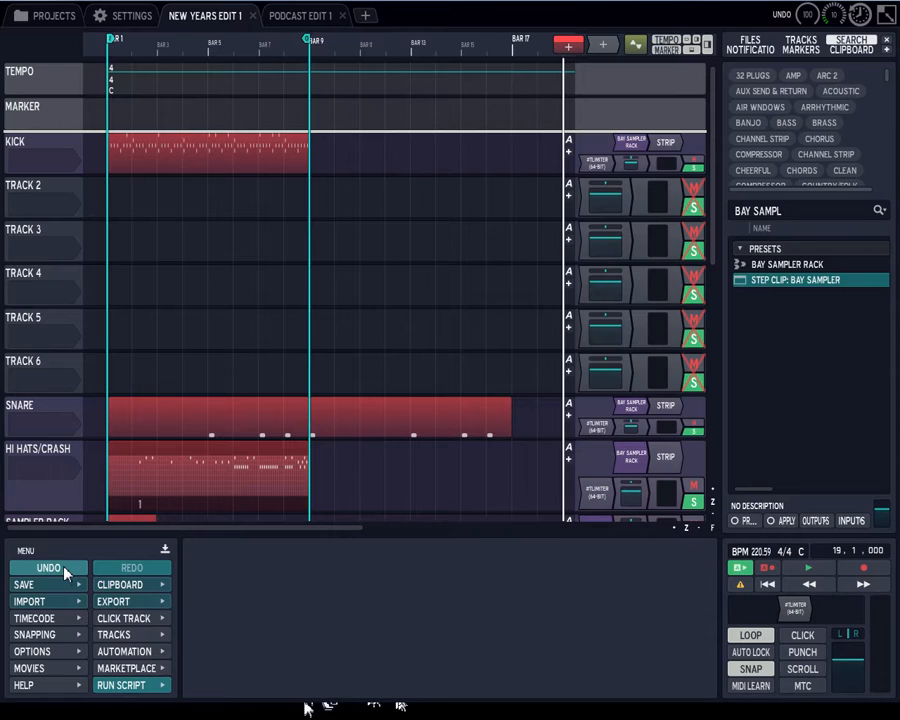
{"action": "left_click", "coordinate": [46, 195]}
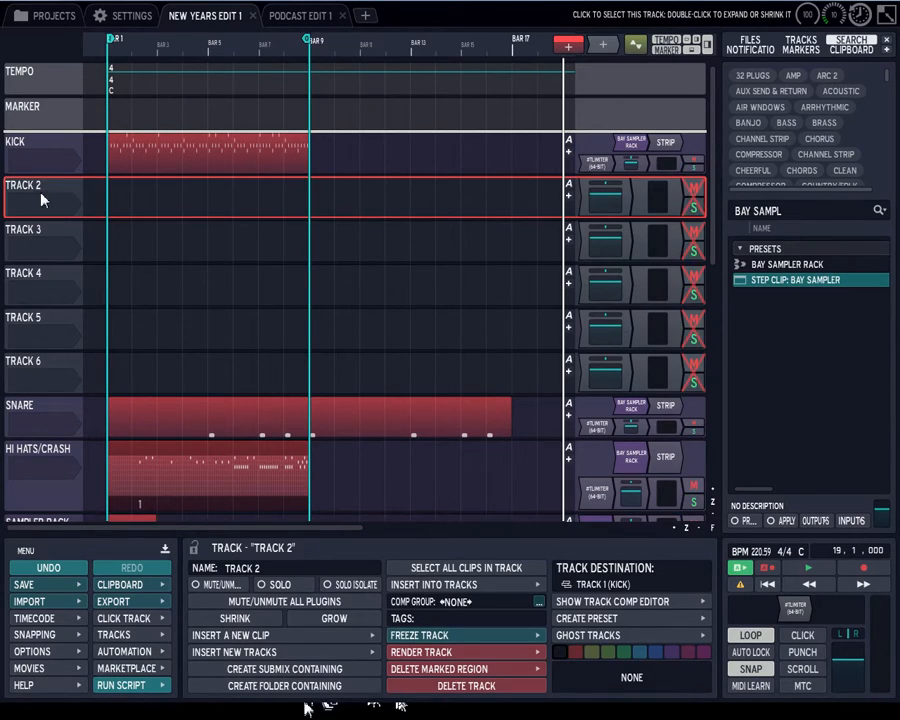
{"action": "left_click", "coordinate": [20, 362], "text": "shift"}
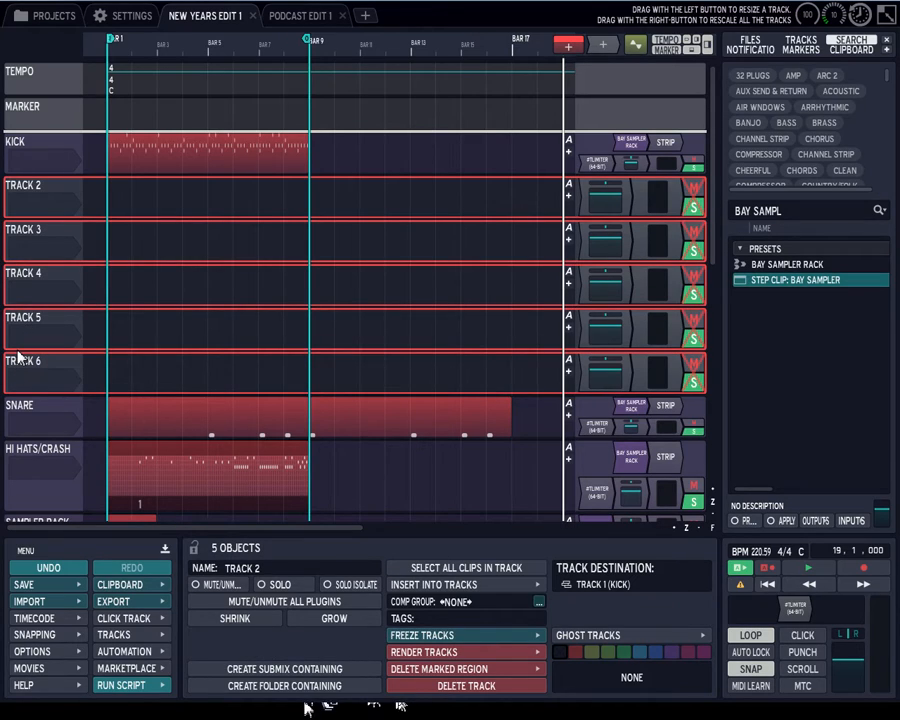
{"action": "key", "text": "Delete"}
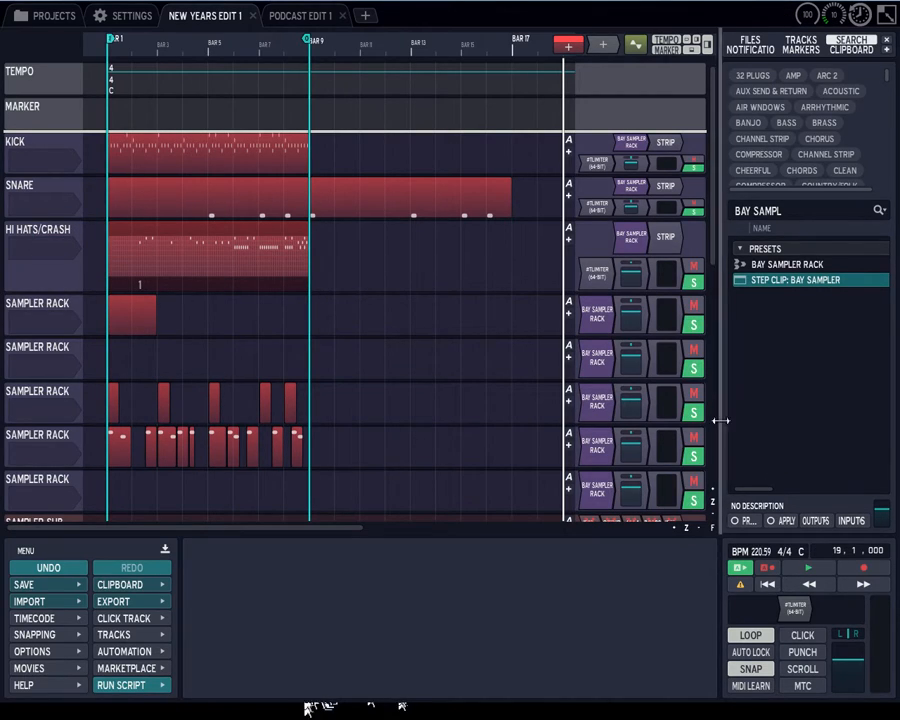
- Play the edit from the start and show the level meter of the Sampler Sub track
{"action": "scroll", "coordinate": [713, 267], "scroll_direction": "down", "scroll_amount": 2}
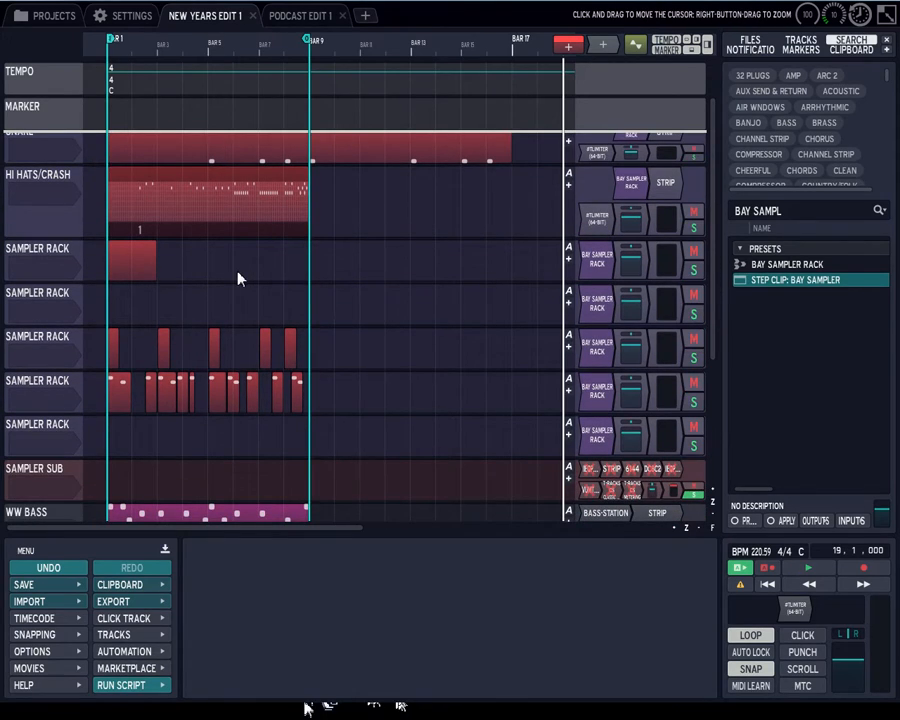
{"action": "scroll", "coordinate": [238, 278], "scroll_direction": "up", "scroll_amount": 2}
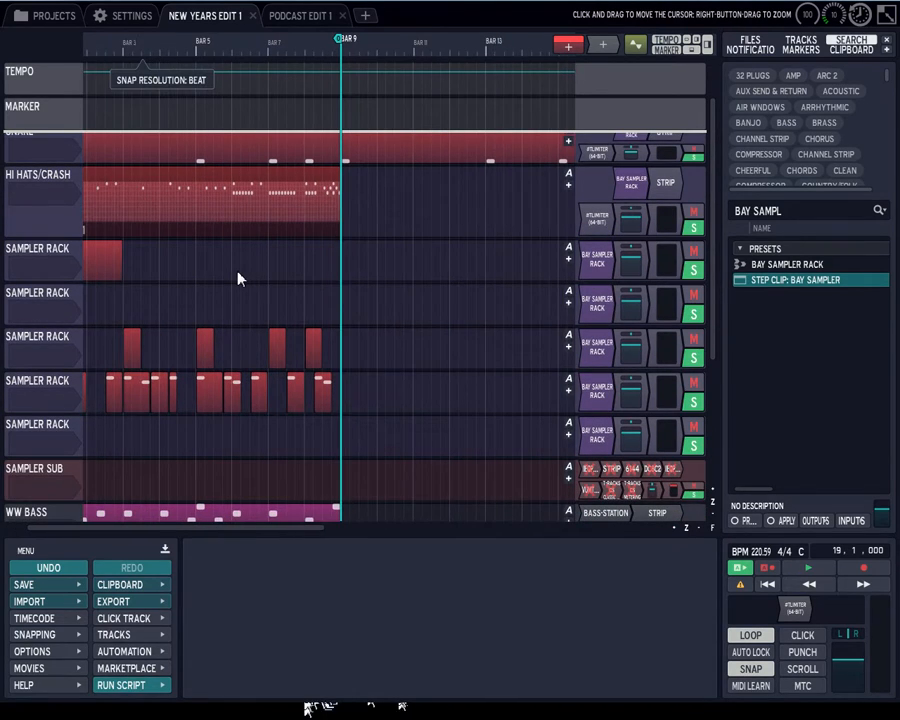
{"action": "left_click", "coordinate": [765, 585]}
{"action": "left_click", "coordinate": [800, 569]}
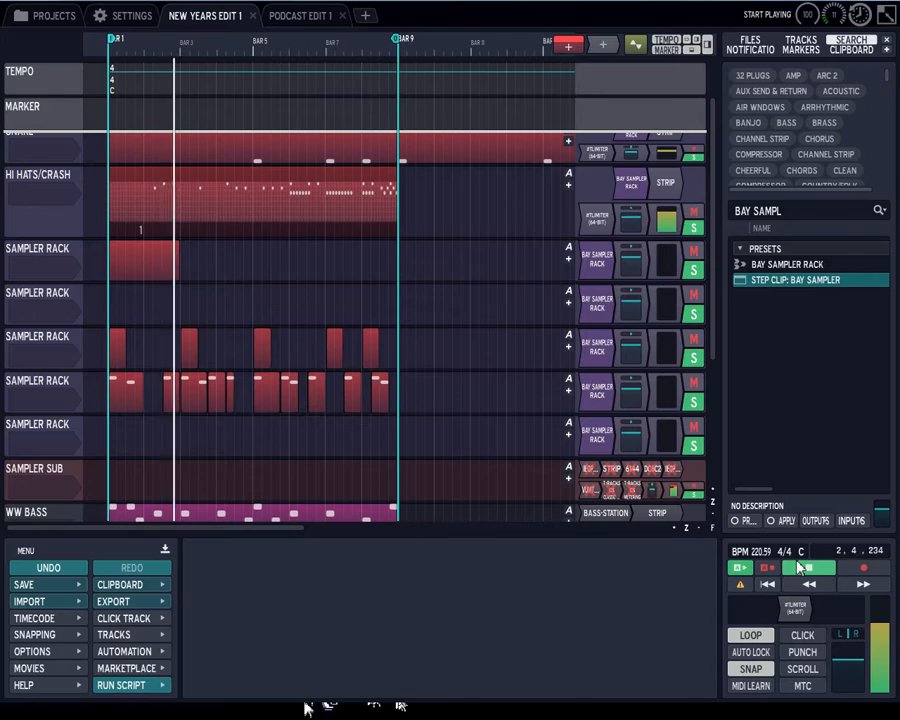
{"action": "left_click", "coordinate": [660, 486]}
{"action": "left_click", "coordinate": [671, 492]}
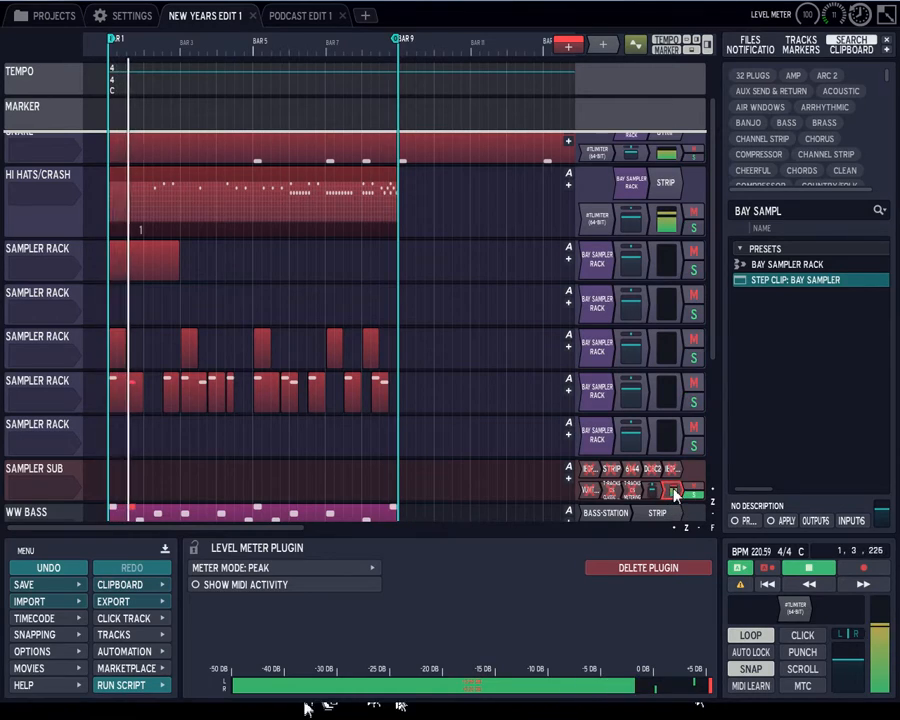
- Enable all eight disabled plugins on the Sampler Sub track and check its level meter
{"action": "left_click", "coordinate": [592, 472]}
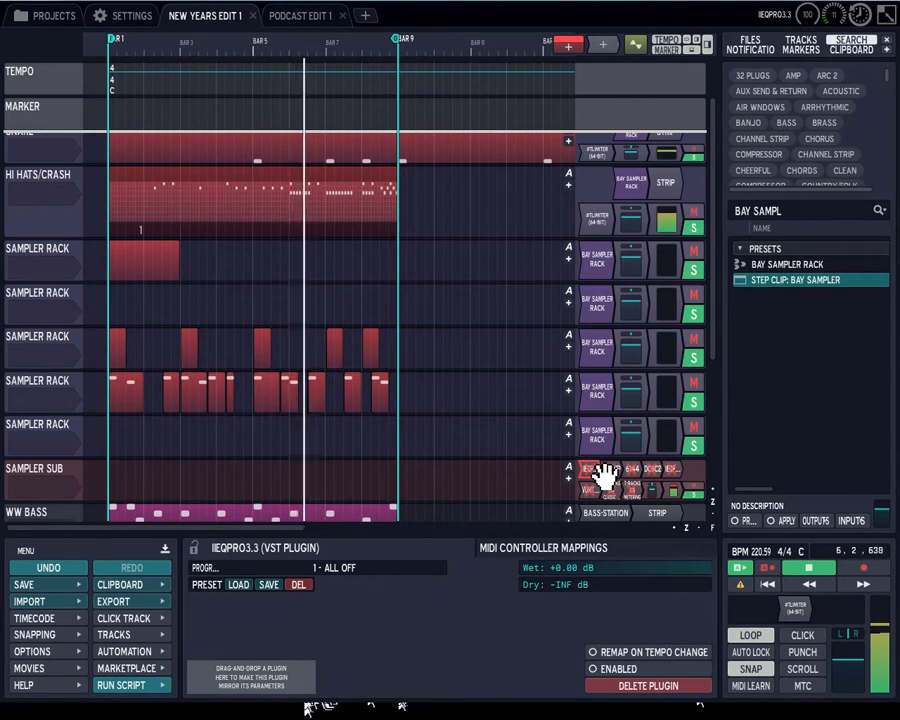
{"action": "left_click", "coordinate": [613, 469], "text": "ctrl"}
{"action": "left_click", "coordinate": [633, 469], "text": "ctrl"}
{"action": "left_click", "coordinate": [653, 469], "text": "ctrl"}
{"action": "left_click", "coordinate": [674, 470], "text": "ctrl"}
{"action": "left_click", "coordinate": [594, 490], "text": "ctrl"}
{"action": "left_click", "coordinate": [612, 490], "text": "ctrl"}
{"action": "left_click", "coordinate": [634, 491], "text": "ctrl"}
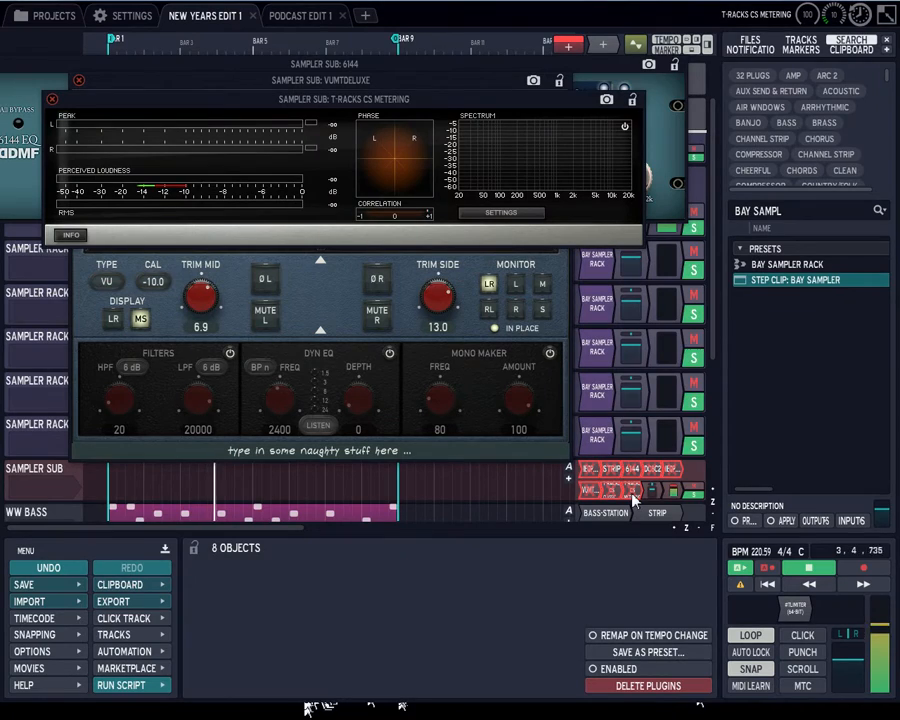
{"action": "key", "text": "b"}
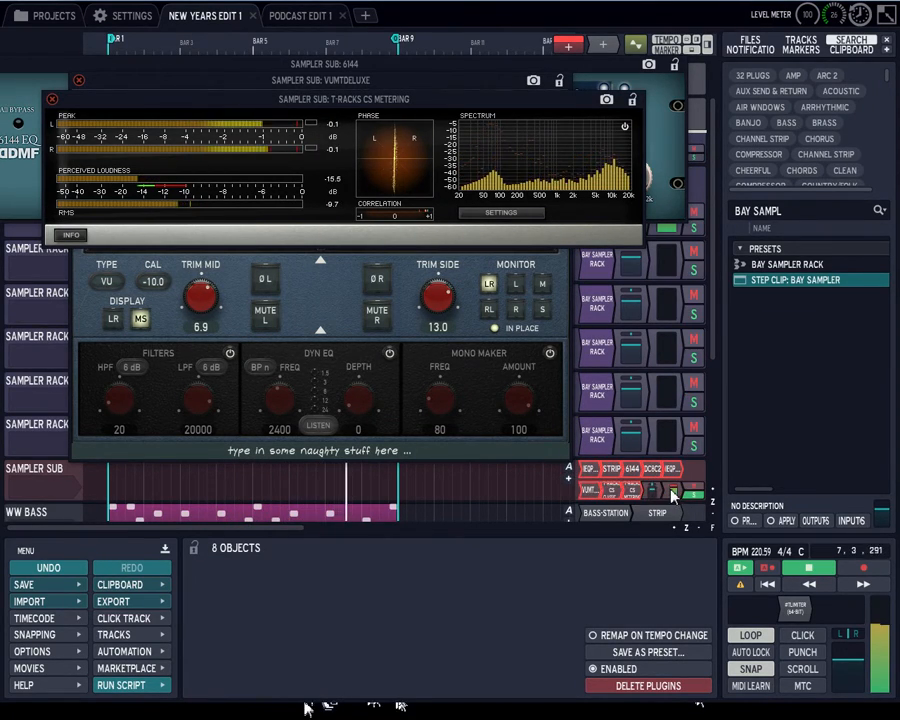
{"action": "left_click", "coordinate": [673, 493]}
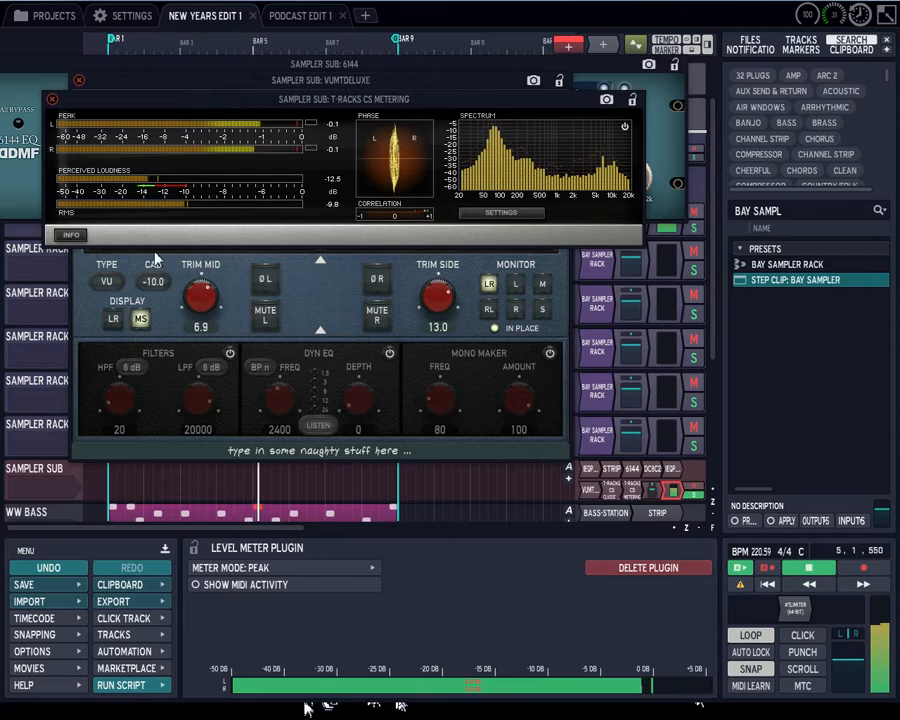
- Bypass and re-enable all eight Sampler Sub plugins during playback to compare the processed and unprocessed sound
{"action": "left_click", "coordinate": [592, 491]}
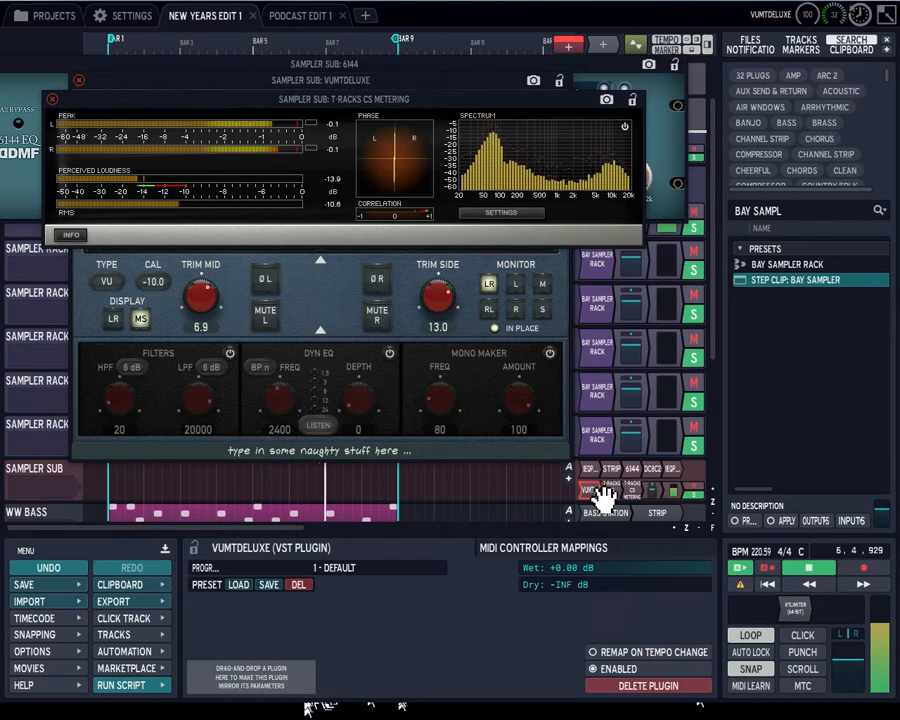
{"action": "left_click", "coordinate": [617, 493], "text": "ctrl"}
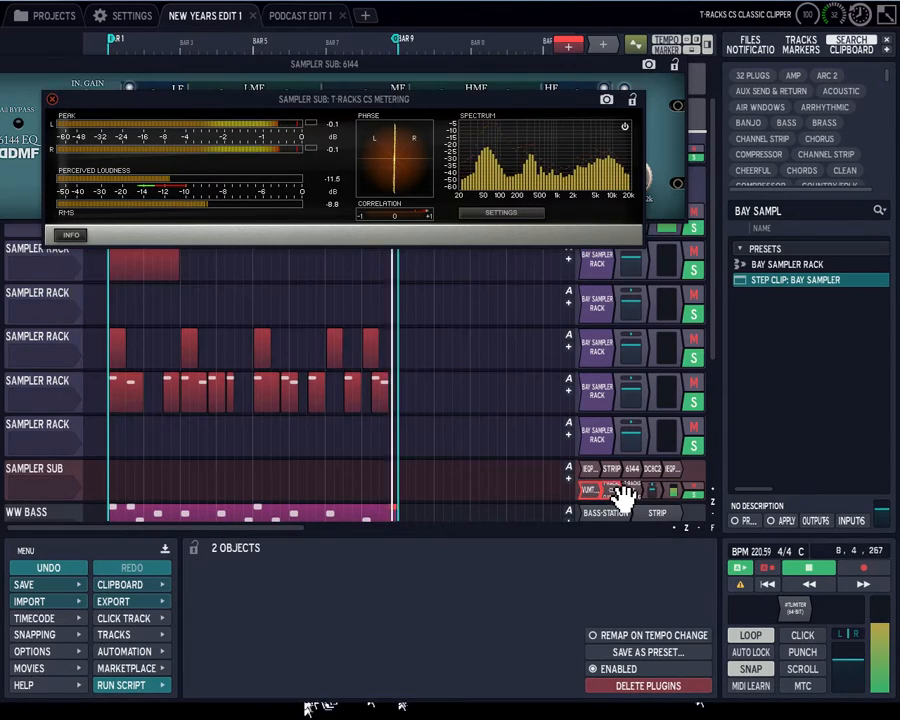
{"action": "left_click", "coordinate": [634, 493], "text": "ctrl"}
{"action": "left_click", "coordinate": [596, 470], "text": "ctrl"}
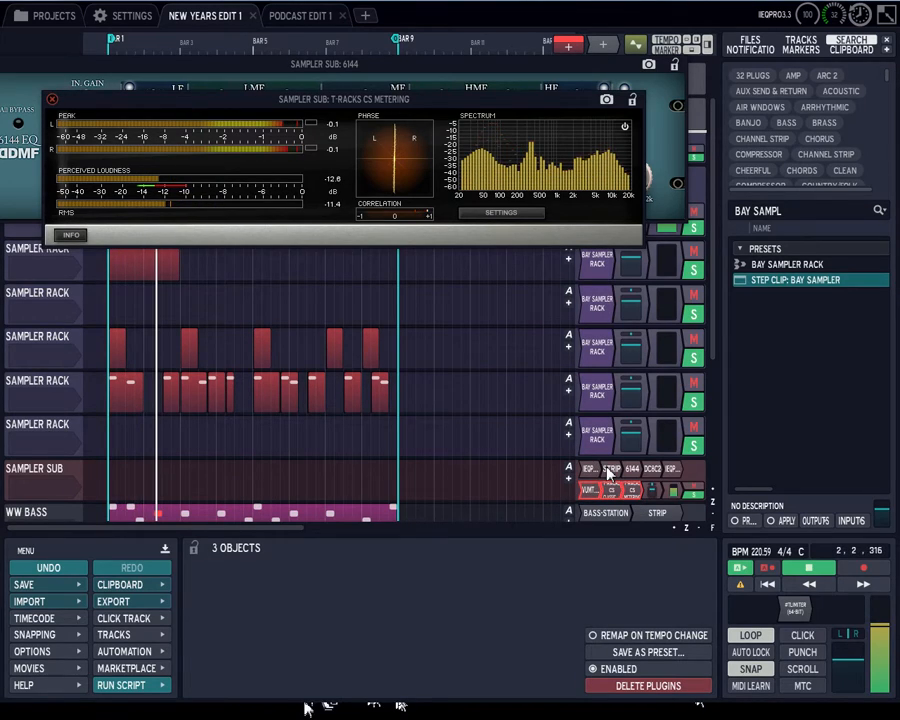
{"action": "left_click", "coordinate": [616, 472], "text": "ctrl"}
{"action": "left_click", "coordinate": [633, 470], "text": "ctrl"}
{"action": "left_click", "coordinate": [652, 470], "text": "ctrl"}
{"action": "left_click", "coordinate": [671, 472], "text": "ctrl"}
{"action": "key", "text": "e"}
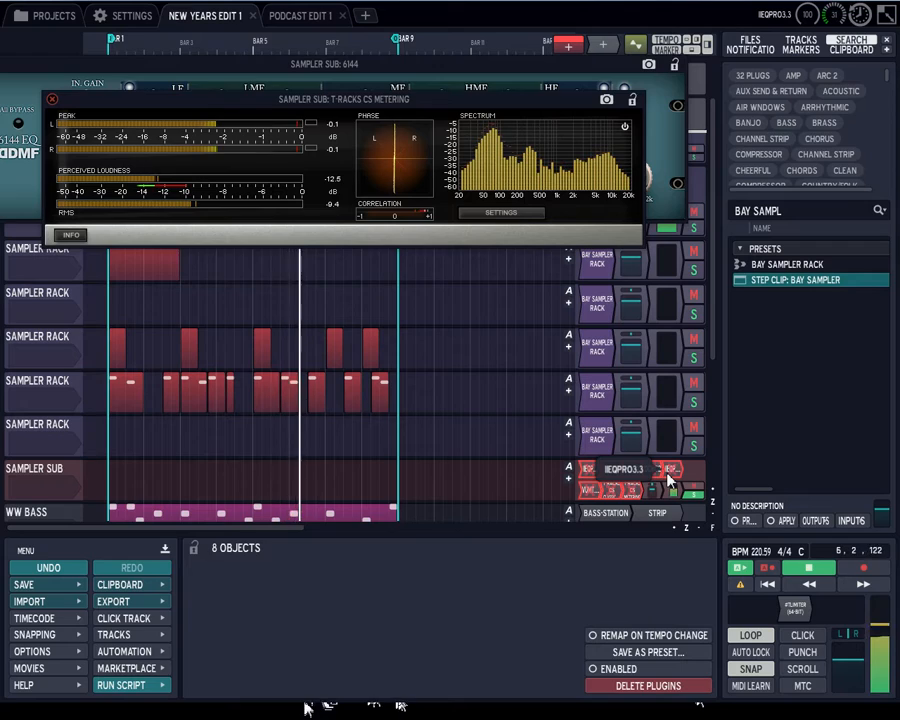
{"action": "key", "text": "0"}
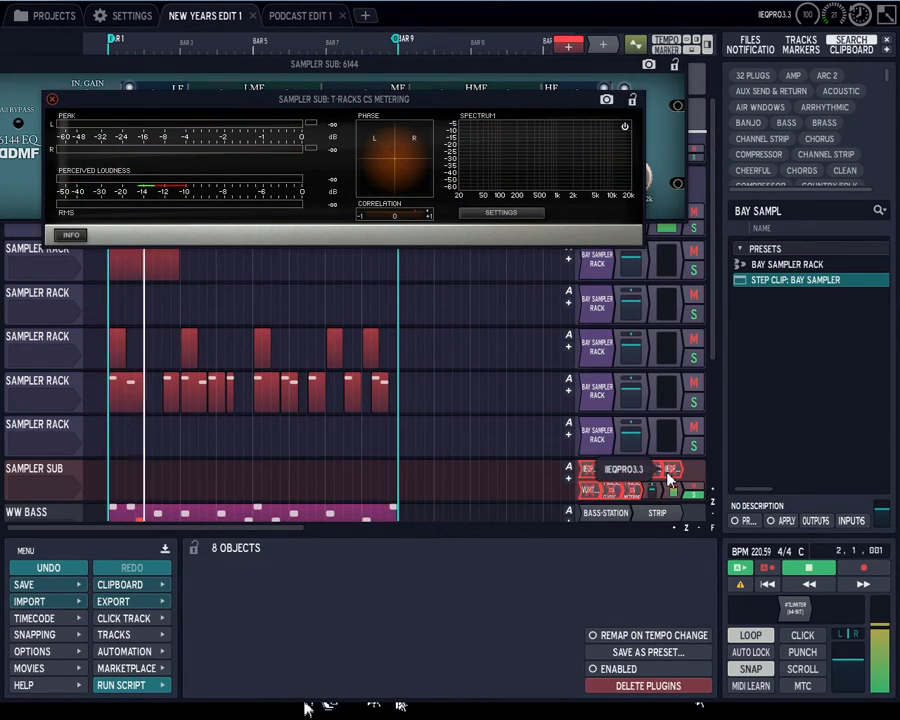
{"action": "key", "text": "0"}
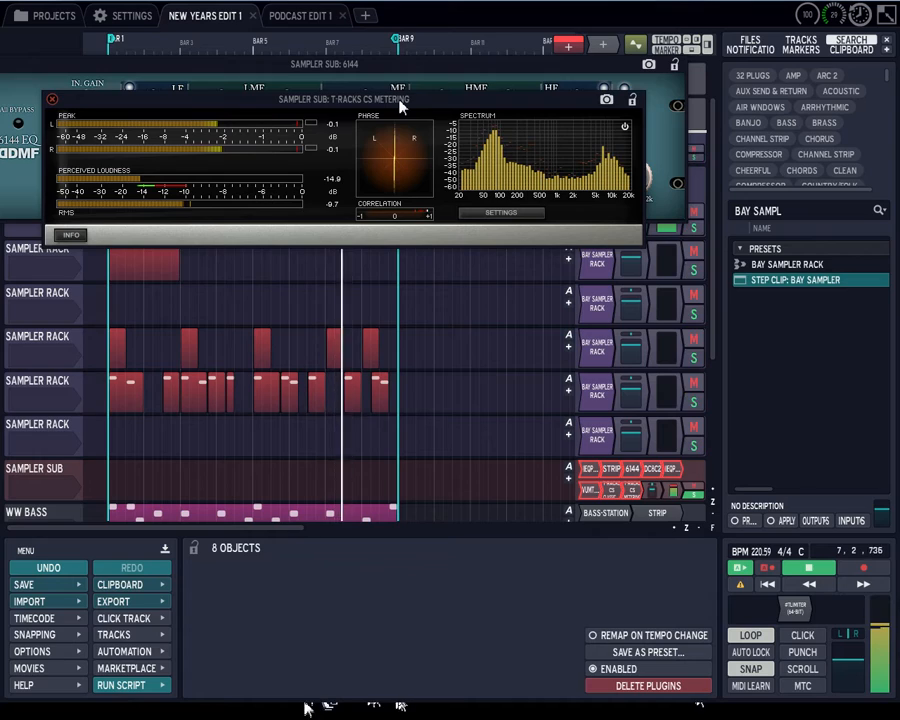
- Move the T-RackS CS Metering window below the track area so the 6144 equalizer window is uncovered
{"action": "left_click_drag", "start_coordinate": [408, 92], "coordinate": [420, 708]}
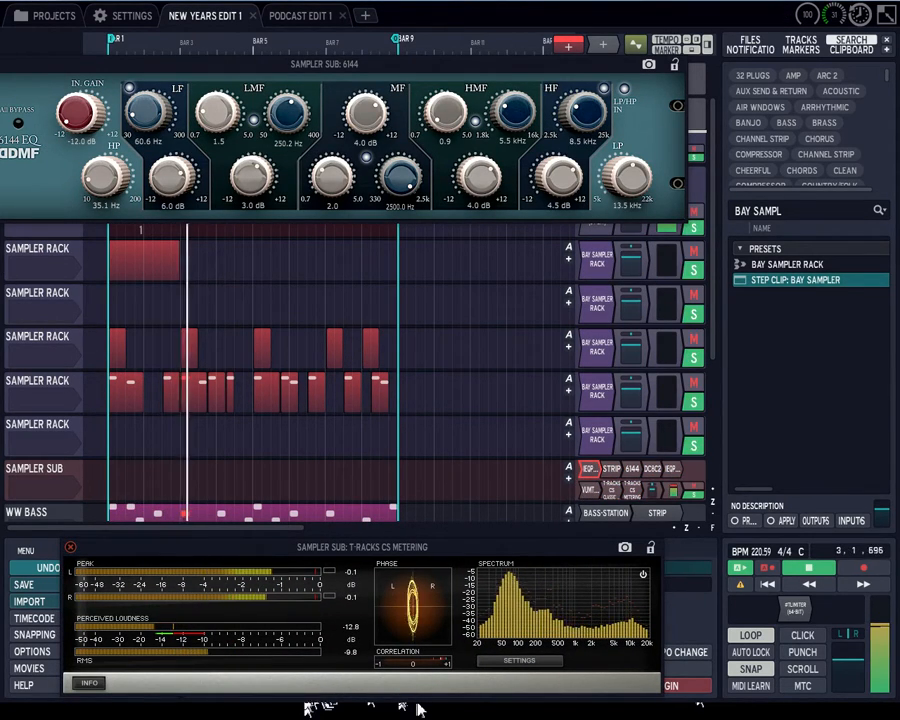
- Bring the first IIEQPro equalizer window of the Sampler Sub track fully into view above the tracks
{"action": "left_click_drag", "start_coordinate": [0, 320], "coordinate": [203, 90]}
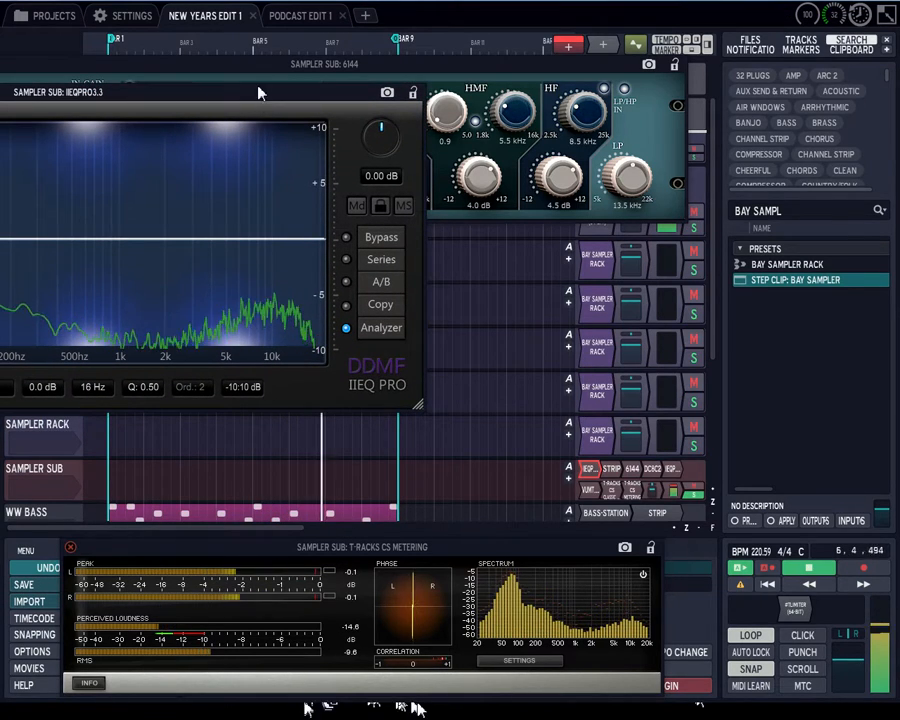
{"action": "left_click_drag", "start_coordinate": [265, 96], "coordinate": [586, 2]}
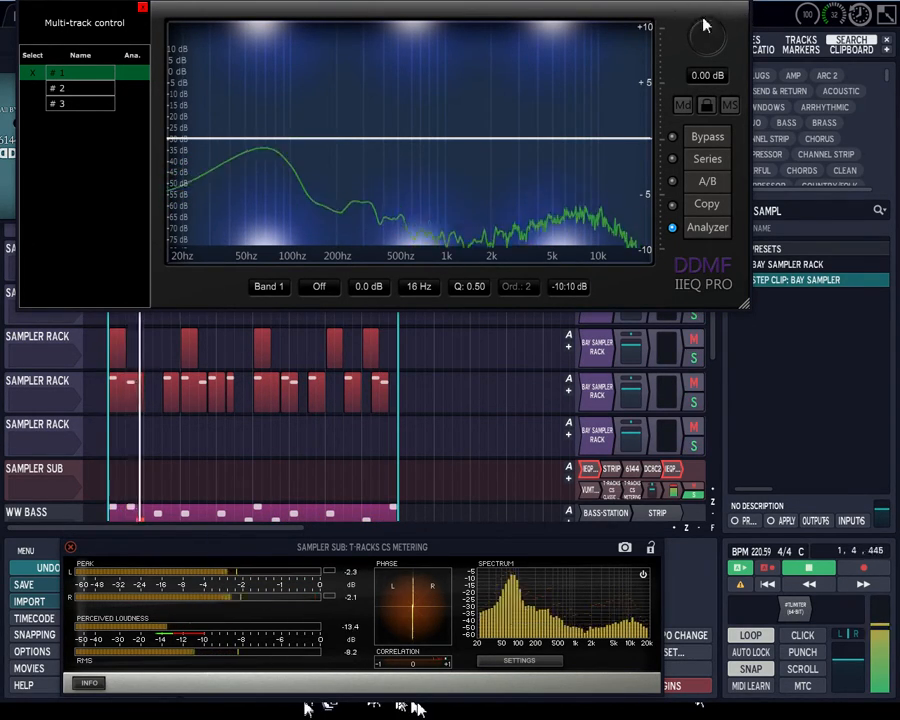
{"action": "mouse_move", "coordinate": [536, 1]}
{"action": "left_mouse_down"}
{"action": "mouse_move", "coordinate": [512, 421]}
{"action": "mouse_move", "coordinate": [536, 20]}
{"action": "left_mouse_up"}
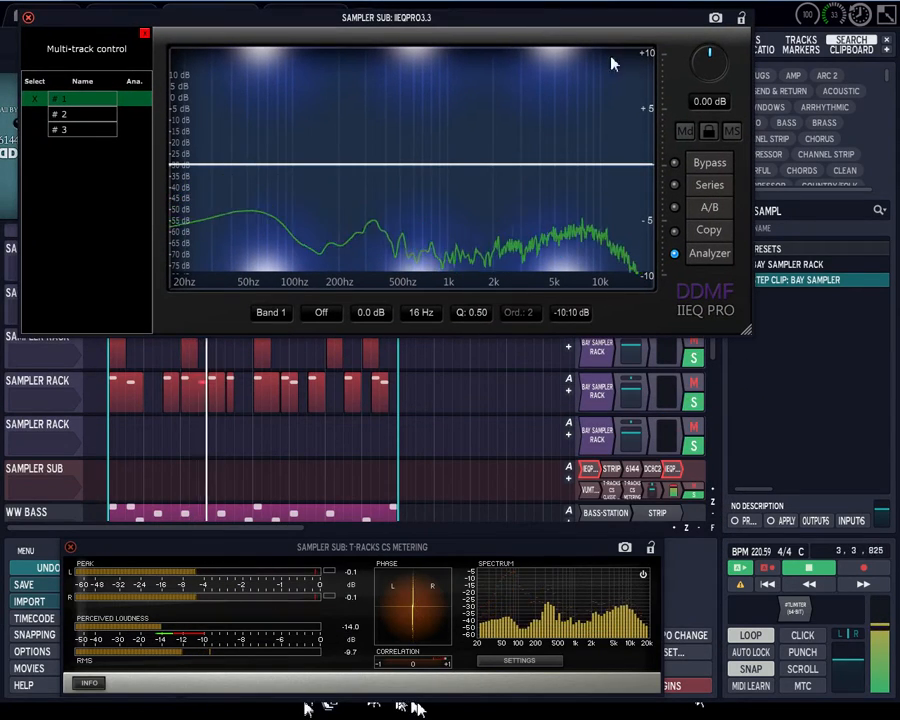
- Keep the last and first IIEQPro equalizers of Sampler Sub open in locked windows, stacked one above the other
{"action": "double_click", "coordinate": [675, 474]}
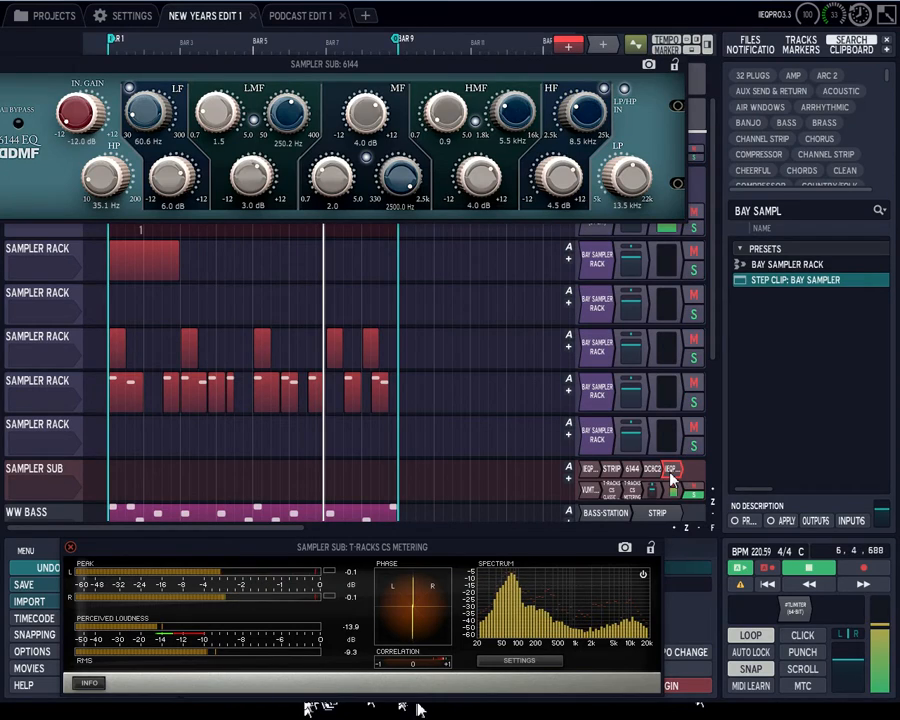
{"action": "double_click", "coordinate": [675, 474]}
{"action": "left_click", "coordinate": [587, 482]}
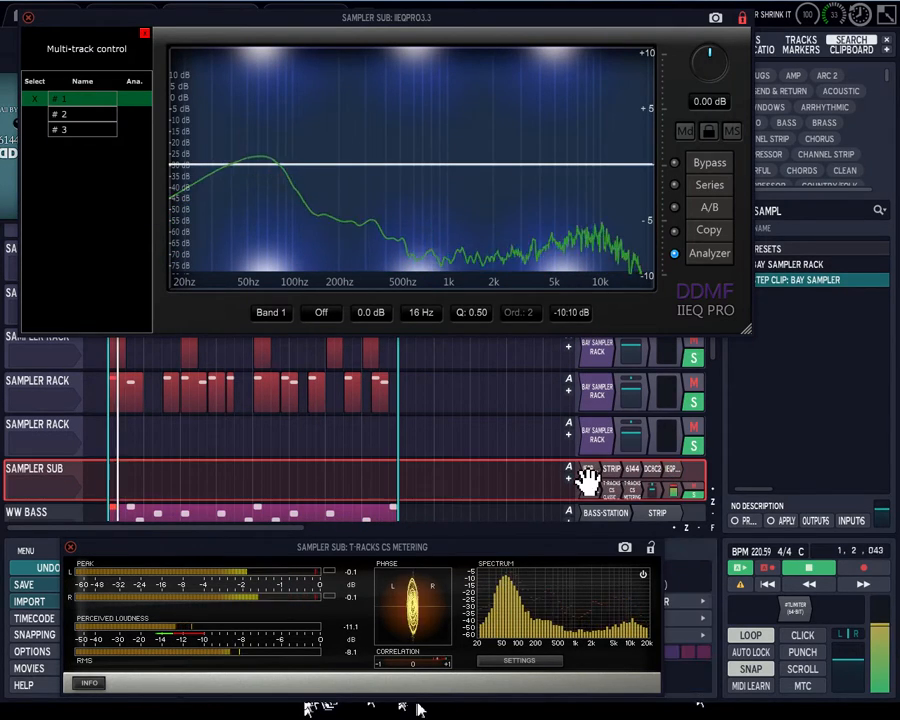
{"action": "left_click", "coordinate": [590, 473]}
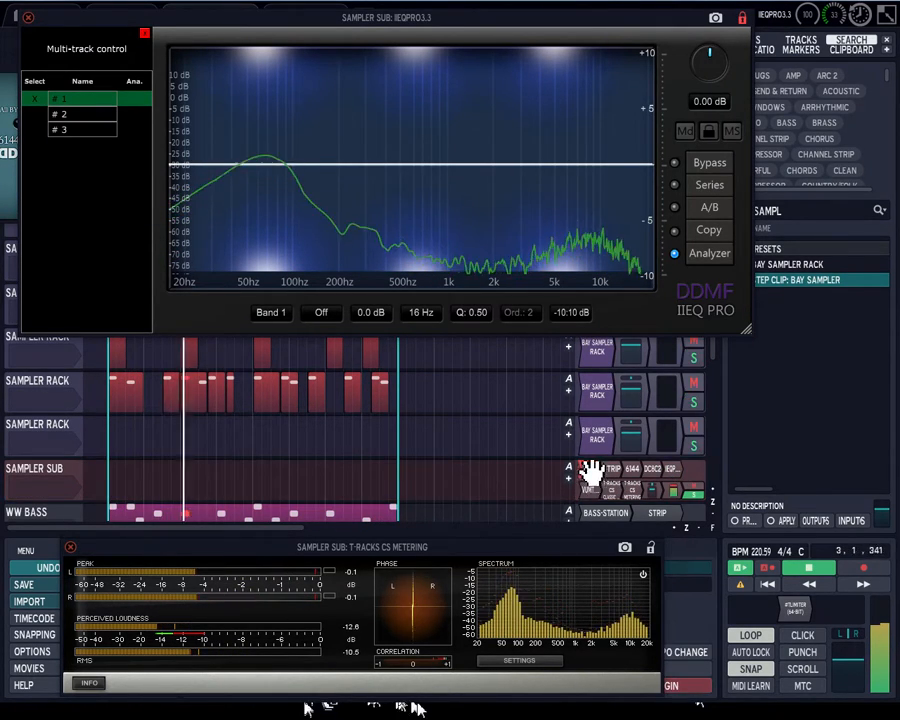
{"action": "left_click_drag", "start_coordinate": [2, 251], "coordinate": [663, 372]}
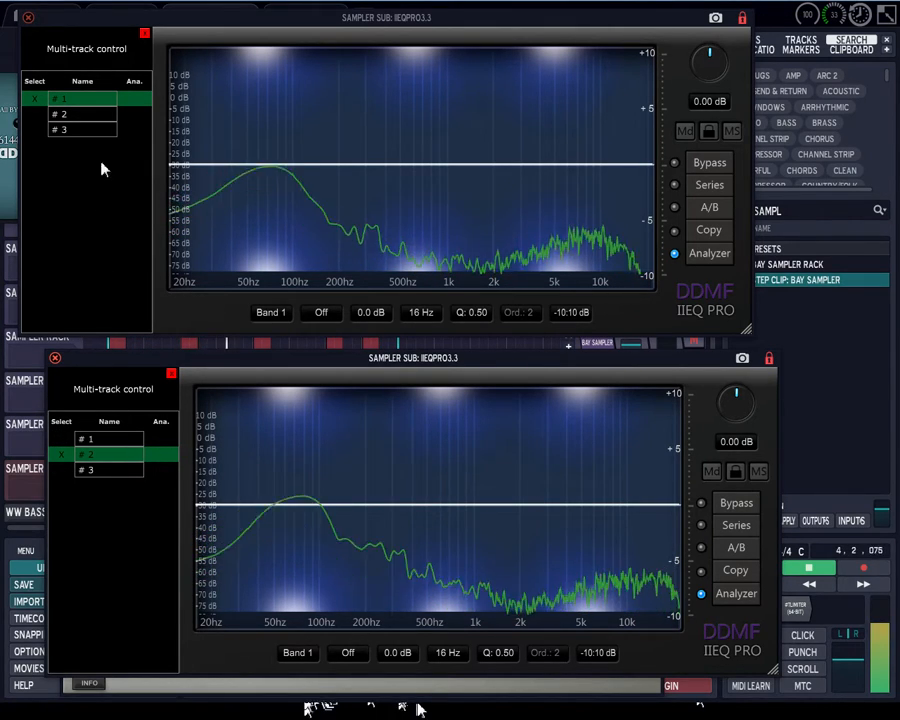
- Overlay the analyzer curve of instance #2 in the instance #1 IIEQPro window and close the instance #2 window
{"action": "left_click", "coordinate": [126, 115]}
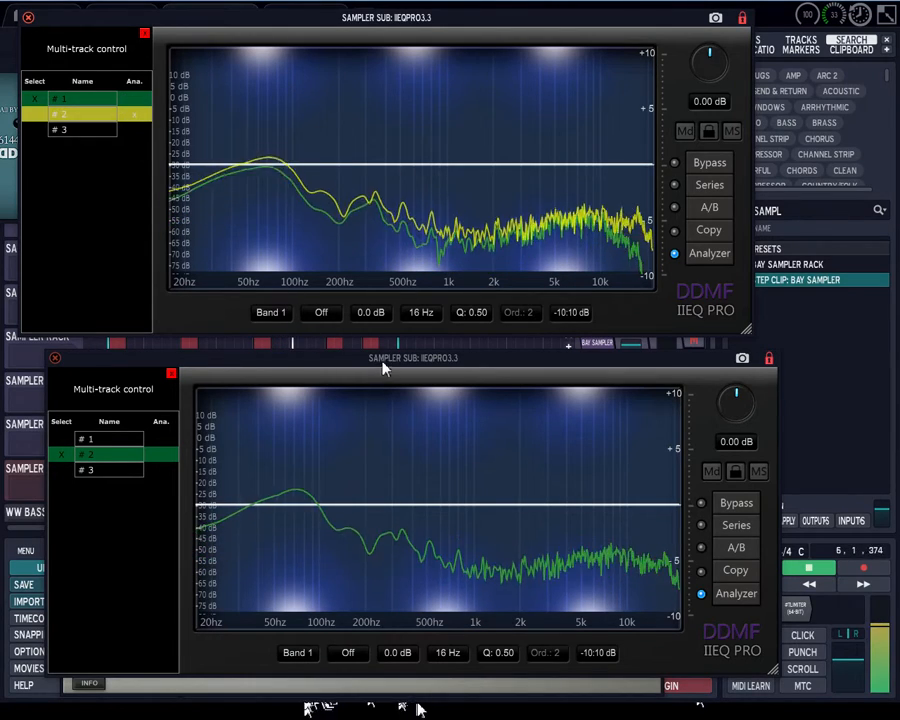
{"action": "left_click", "coordinate": [55, 358]}
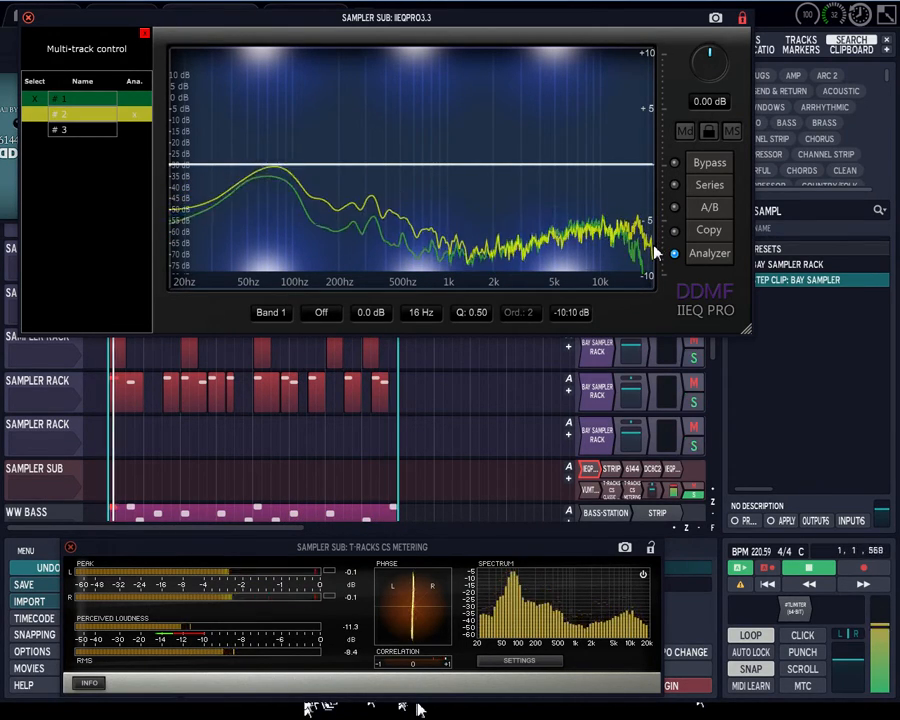
- Reopen the first IIEQPro plugin in the Sampler Sub chain and arrange the instance #1 window fully visible below it
{"action": "left_click_drag", "start_coordinate": [272, 18], "coordinate": [0, 400]}
{"action": "left_click_drag", "start_coordinate": [60, 400], "coordinate": [3, 400]}
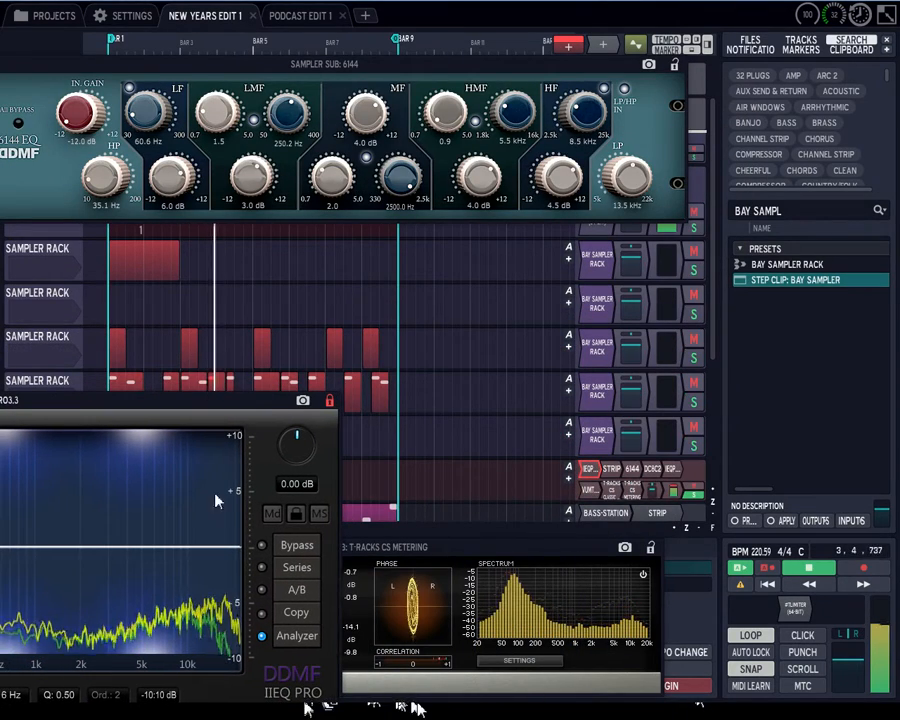
{"action": "double_click", "coordinate": [590, 470]}
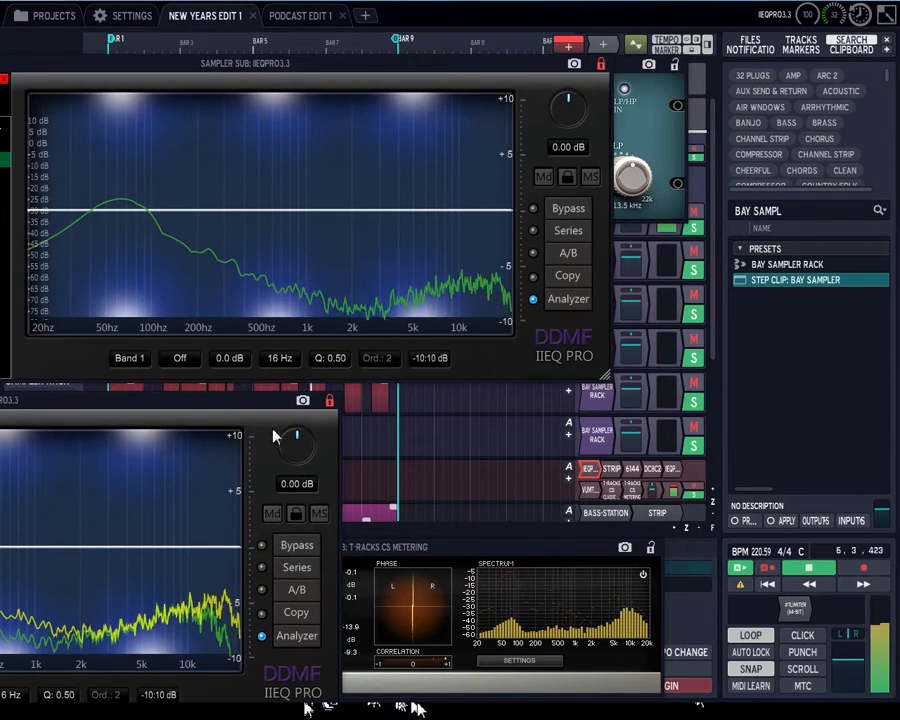
{"action": "left_click_drag", "start_coordinate": [135, 410], "coordinate": [543, 394]}
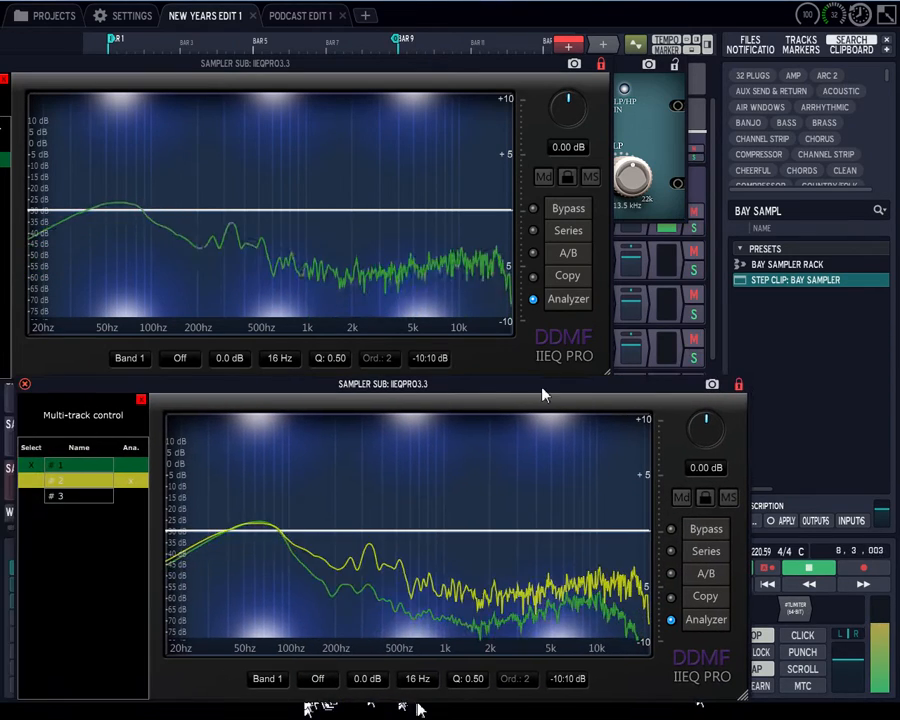
- Switch the lower IIEQPro window to instance #2 with #1's analyzer overlaid, and back to #1 with #2 overlaid
{"action": "left_click", "coordinate": [30, 481]}
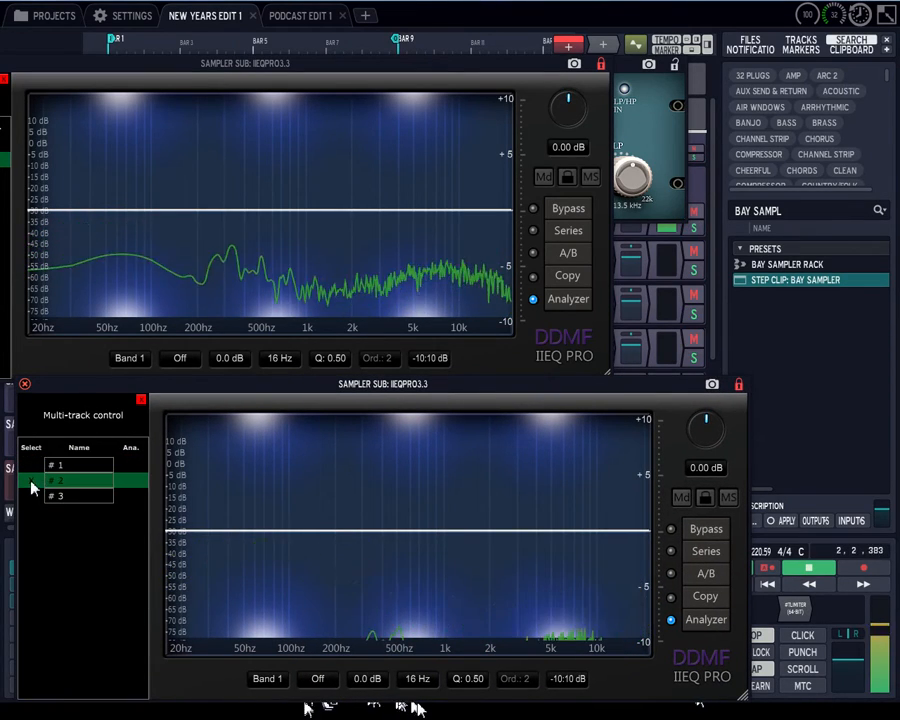
{"action": "left_click", "coordinate": [128, 465]}
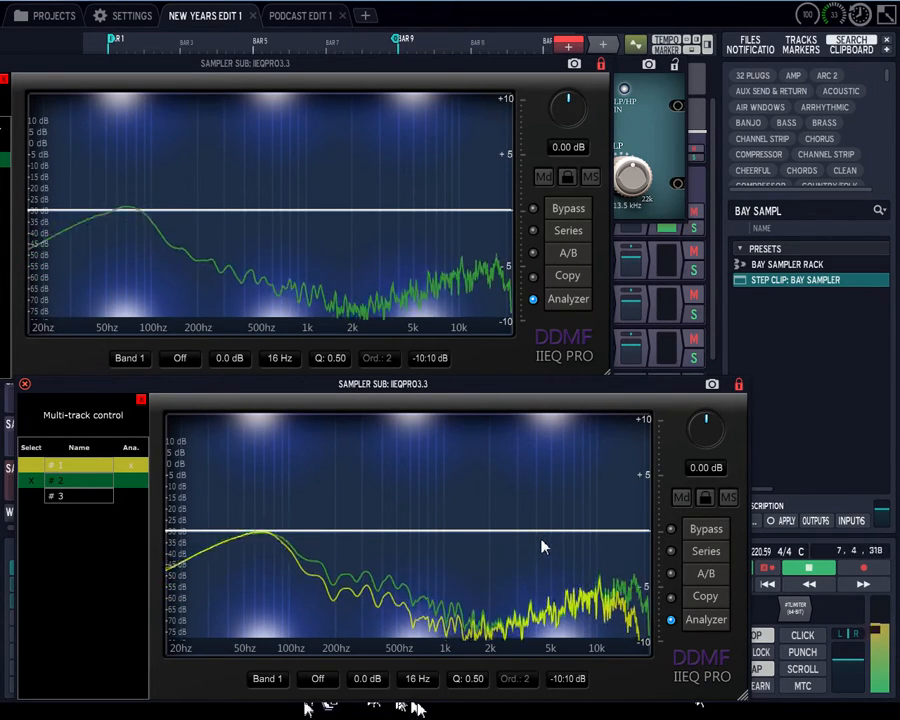
{"action": "left_click", "coordinate": [32, 466]}
{"action": "left_click", "coordinate": [128, 483]}
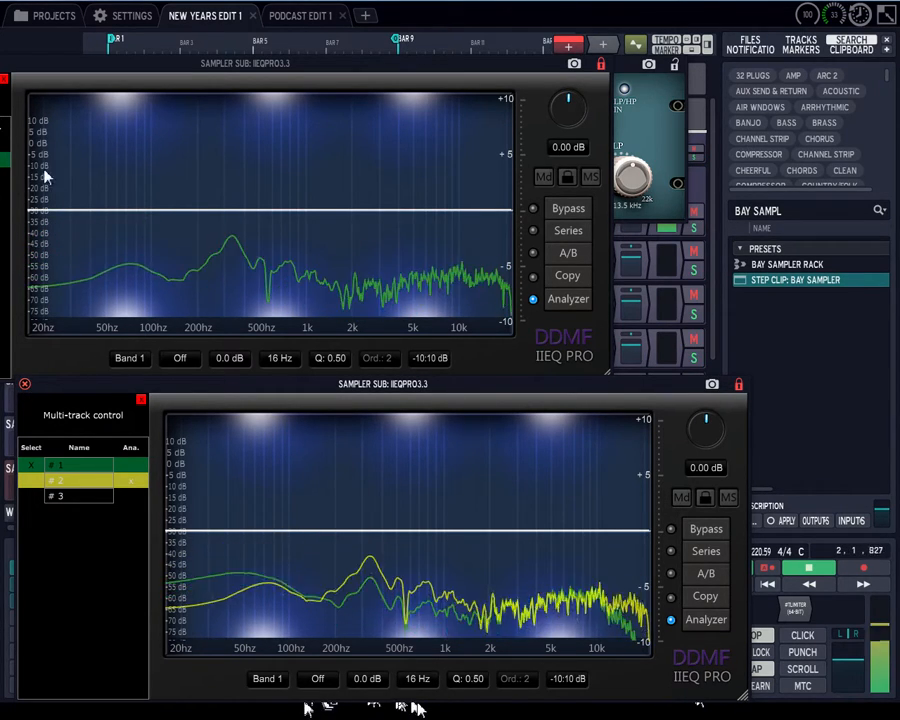
- Bring the instance #2 window's multi-track control into view and close both IIEQPro windows
{"action": "left_click_drag", "start_coordinate": [5, 83], "coordinate": [186, 70]}
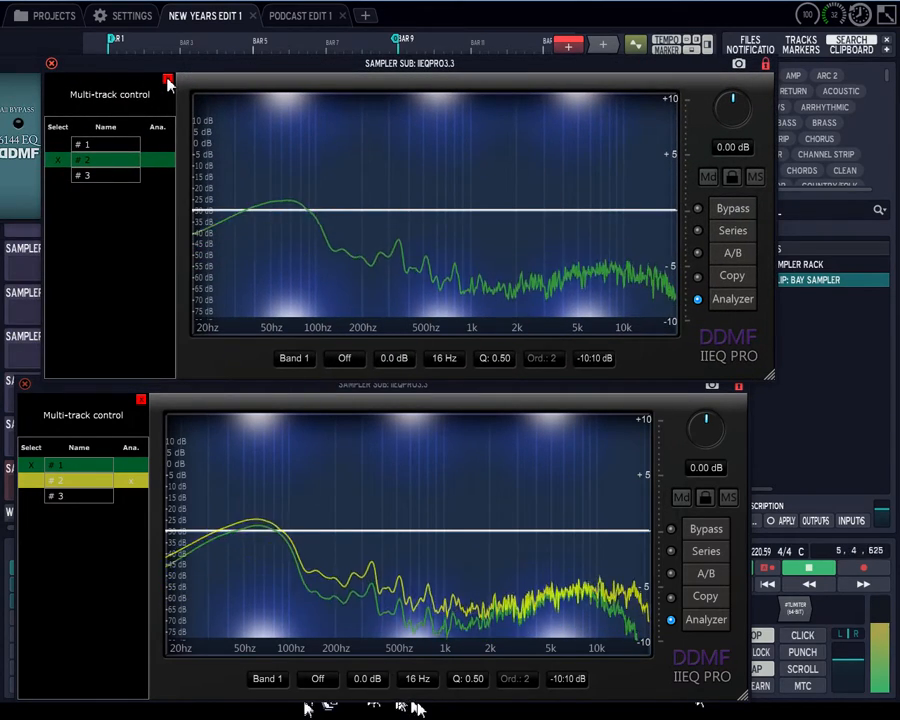
{"action": "left_click", "coordinate": [52, 64]}
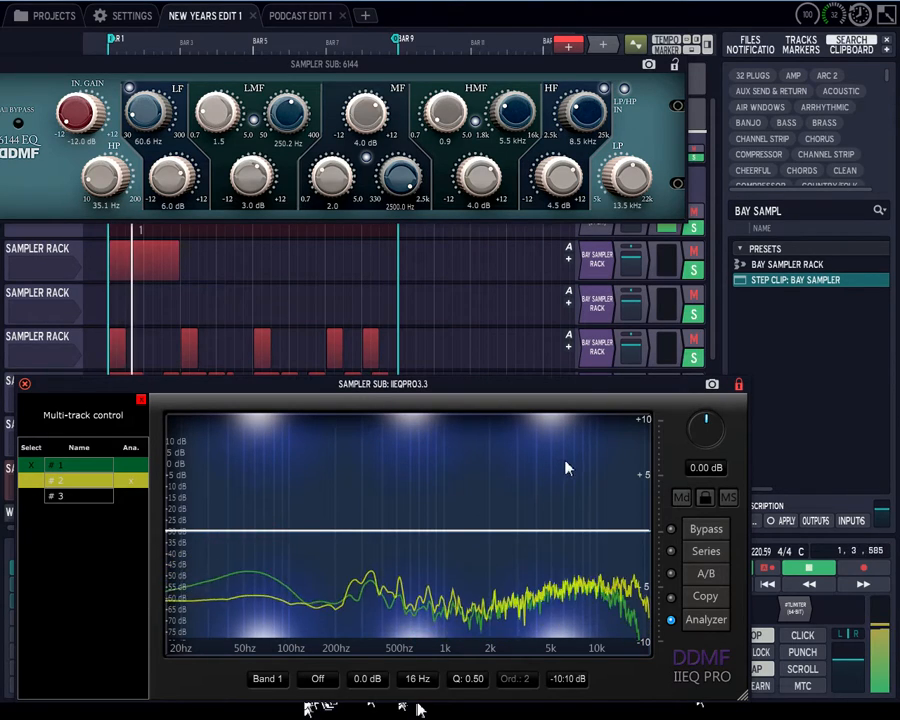
{"action": "left_click", "coordinate": [25, 384]}
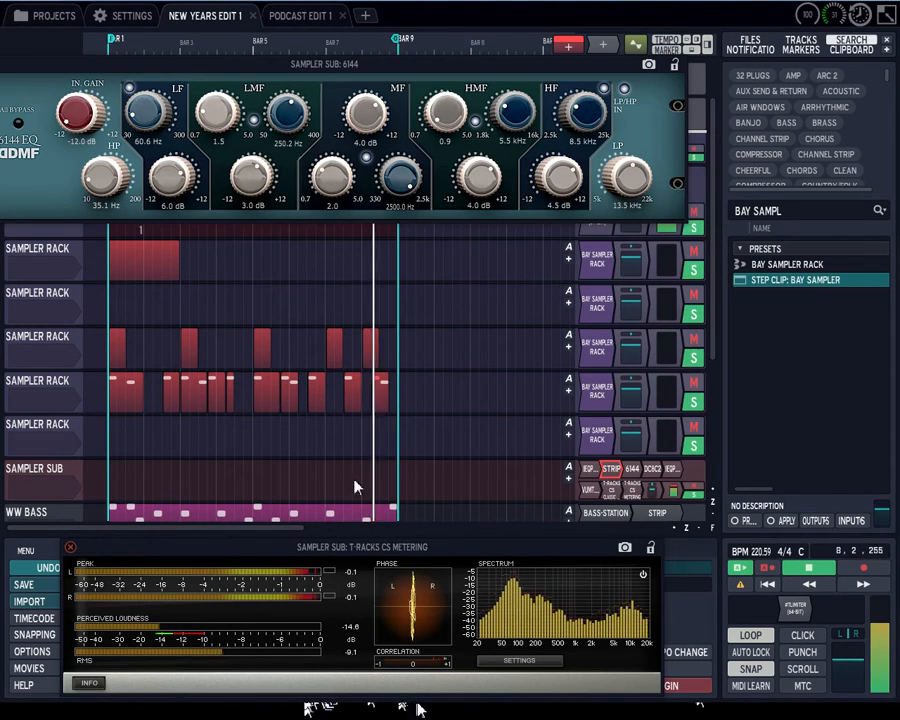
- Open the Strip plugin on Sampler Sub, review its meters and channel settings, and close it
{"action": "left_click", "coordinate": [619, 478]}
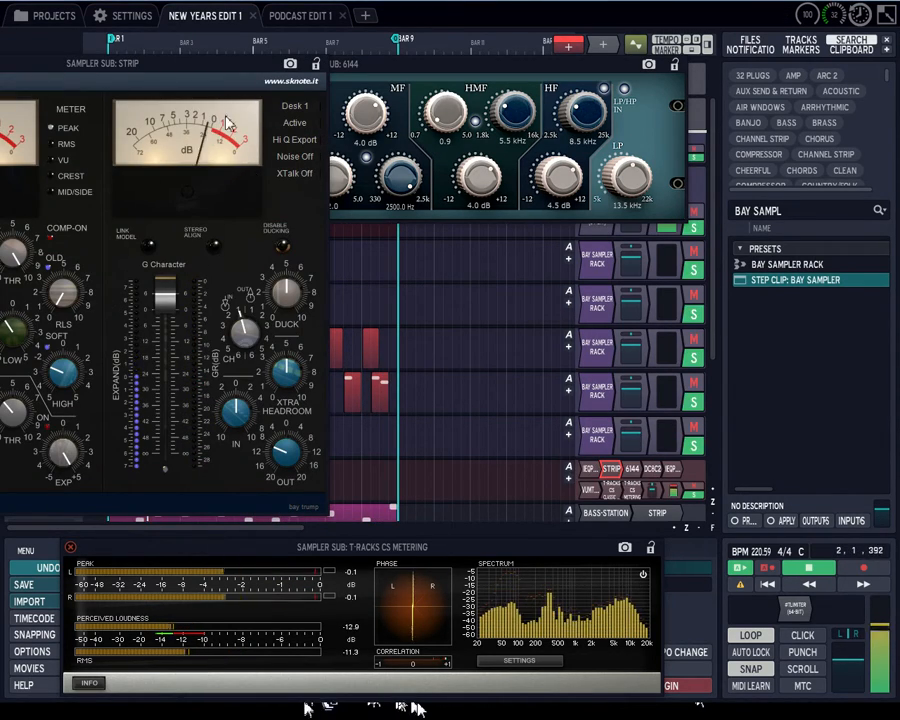
{"action": "left_click_drag", "start_coordinate": [203, 82], "coordinate": [532, 127]}
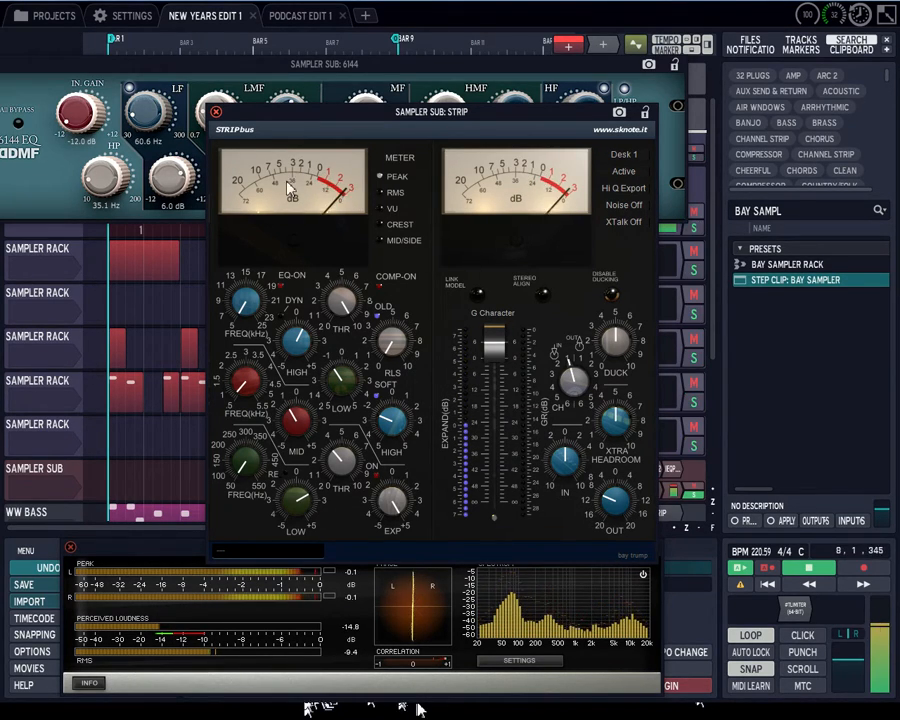
{"action": "left_click", "coordinate": [215, 112]}
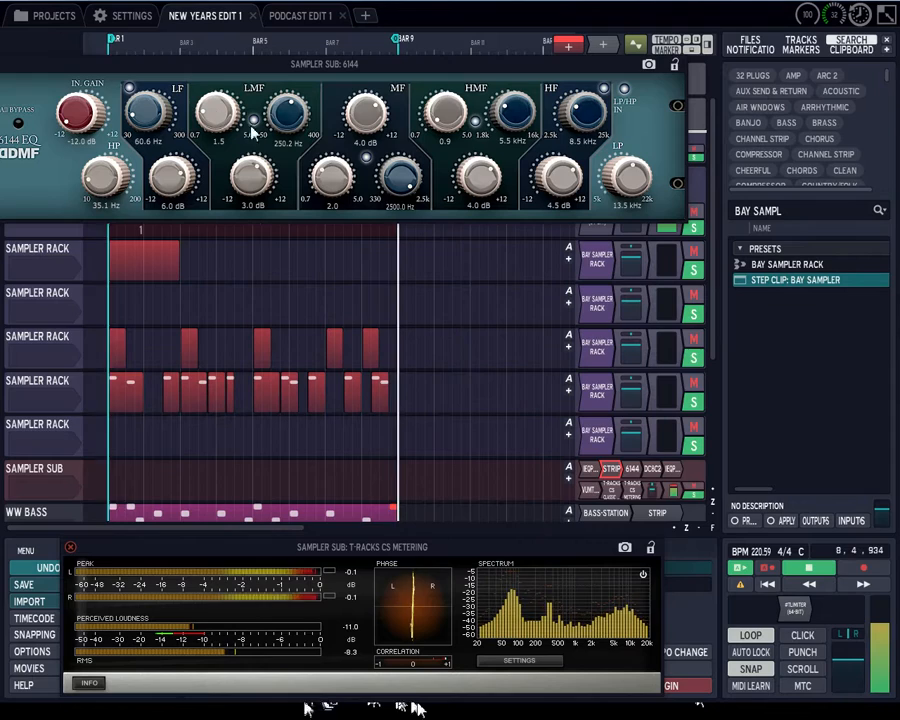
- Reopen the 6144 equalizer on Sampler Sub in full view, review its band settings, and close it
{"action": "left_click", "coordinate": [640, 470]}
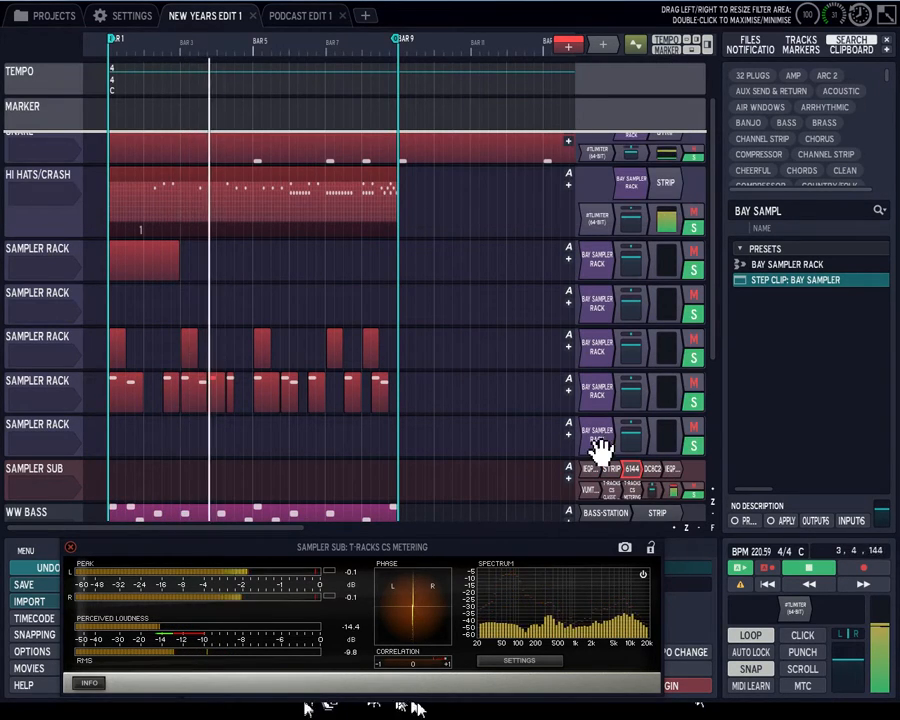
{"action": "left_click", "coordinate": [640, 470]}
{"action": "left_click_drag", "start_coordinate": [318, 64], "coordinate": [399, 215]}
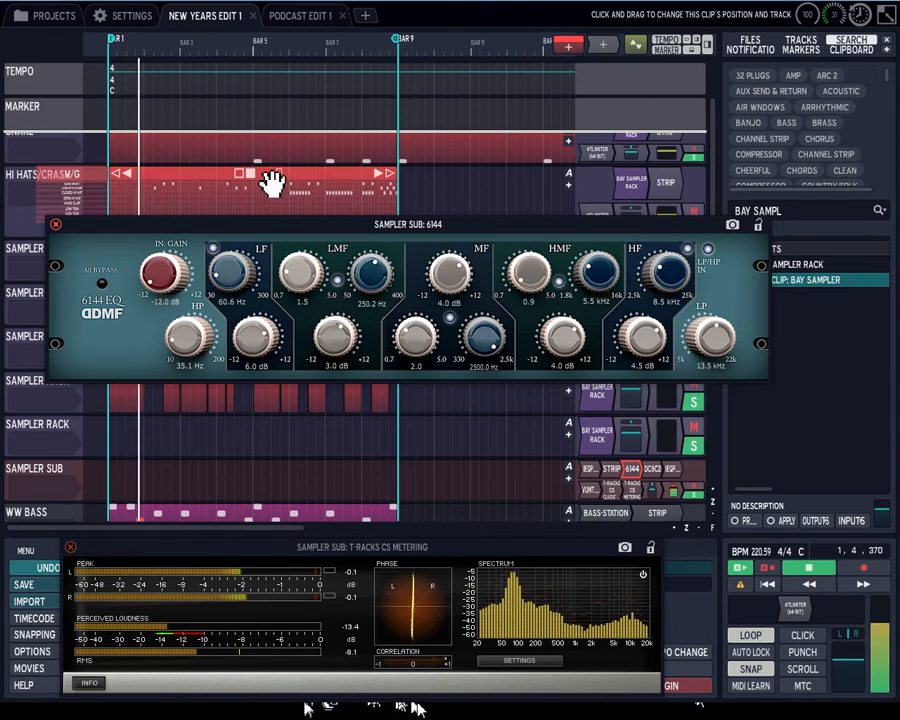
{"action": "left_click_drag", "start_coordinate": [324, 229], "coordinate": [314, 217]}
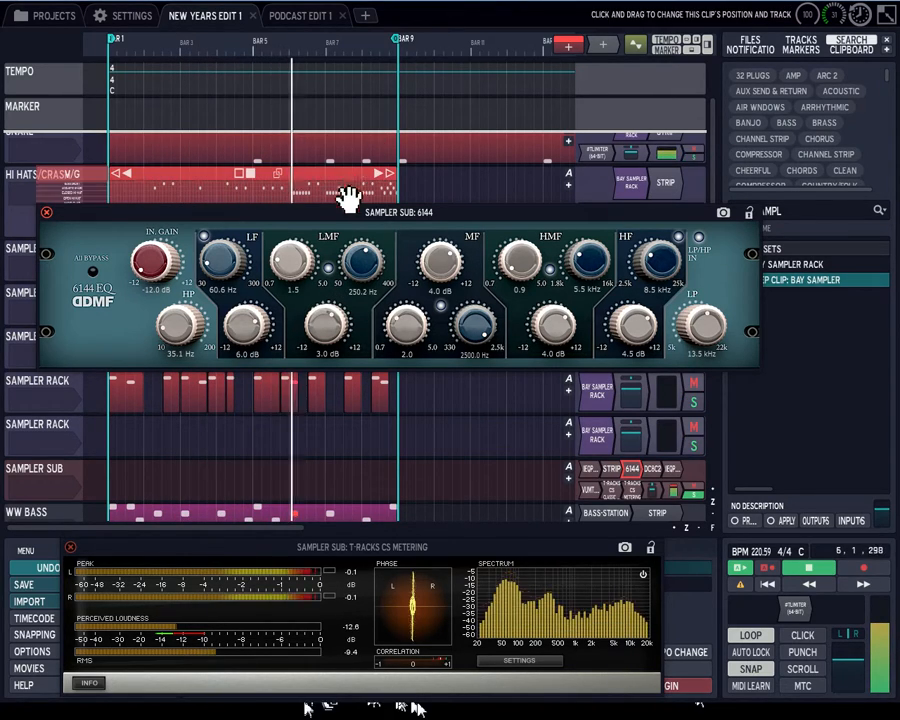
{"action": "left_click_drag", "start_coordinate": [335, 213], "coordinate": [340, 46]}
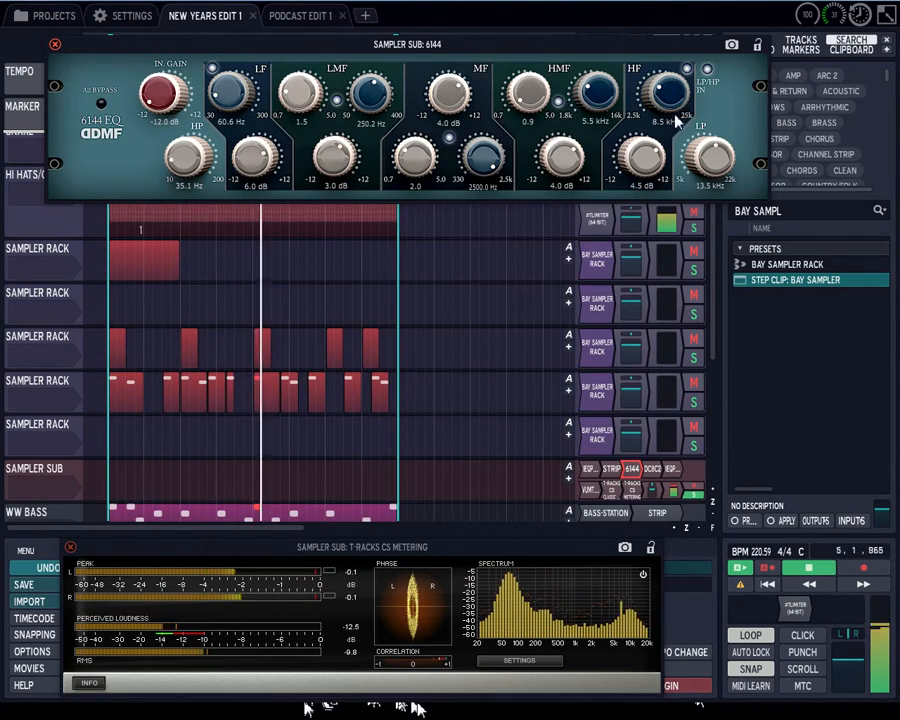
{"action": "left_click", "coordinate": [55, 45]}
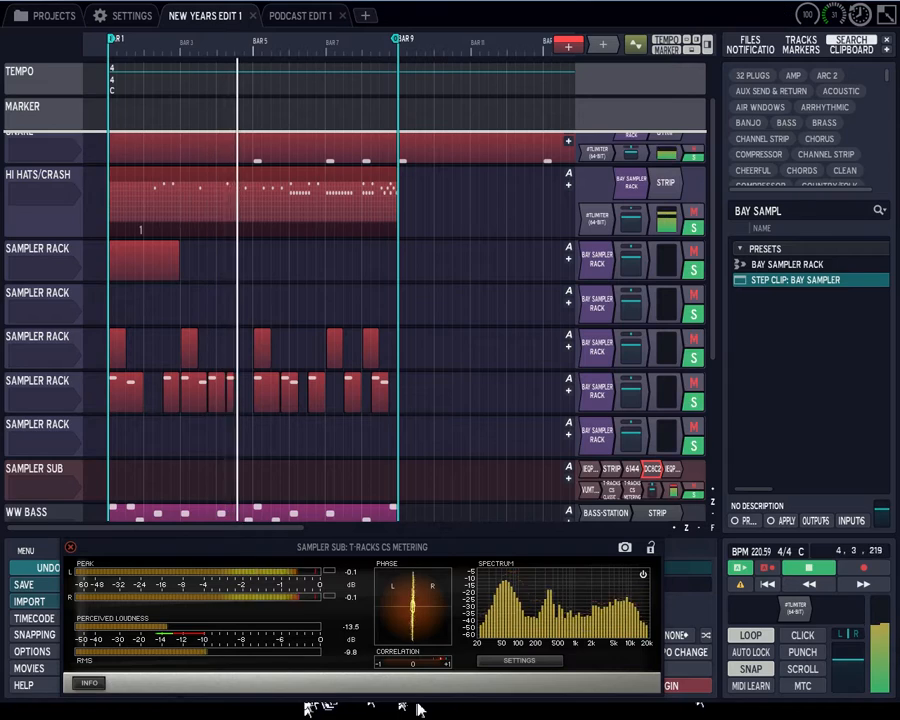
- Open the DC8C2 compressor on Sampler Sub and place its window fully in view above the lower tracks
{"action": "left_click", "coordinate": [655, 470]}
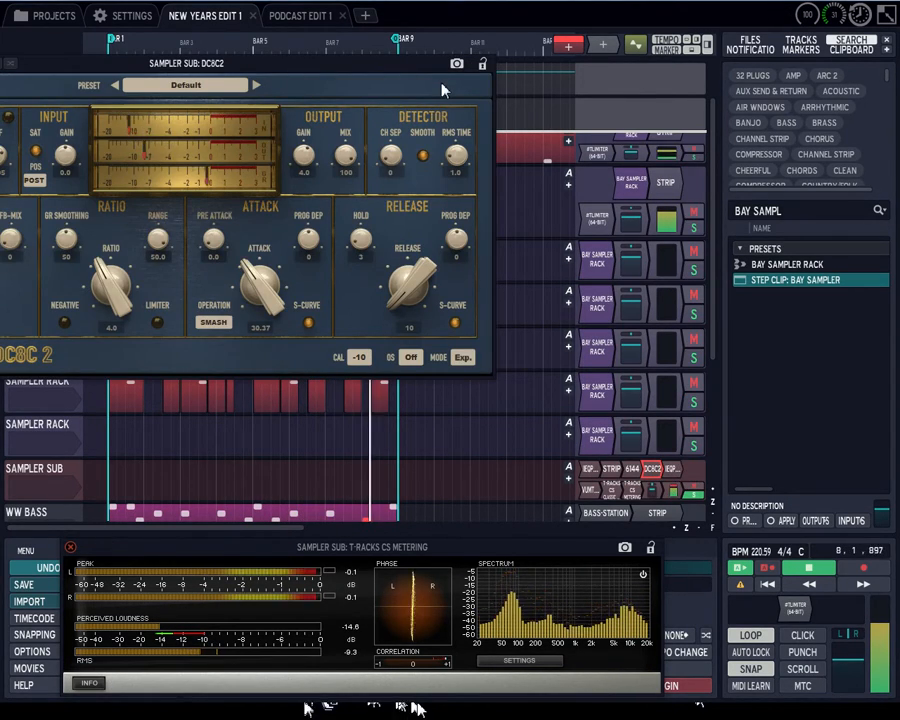
{"action": "left_click_drag", "start_coordinate": [346, 66], "coordinate": [589, 88]}
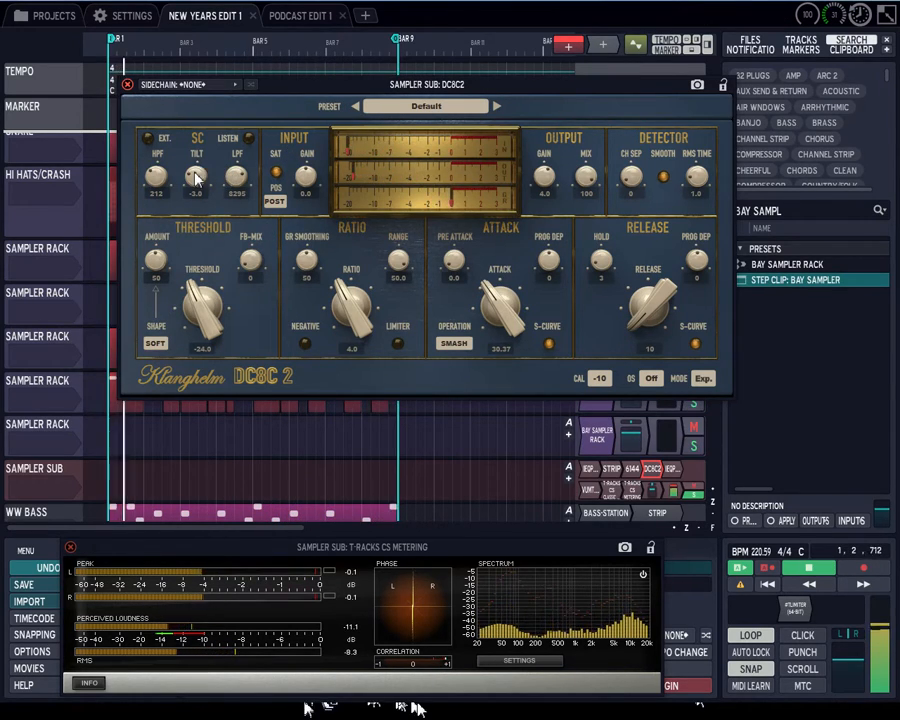
{"action": "left_click_drag", "start_coordinate": [290, 95], "coordinate": [253, 43]}
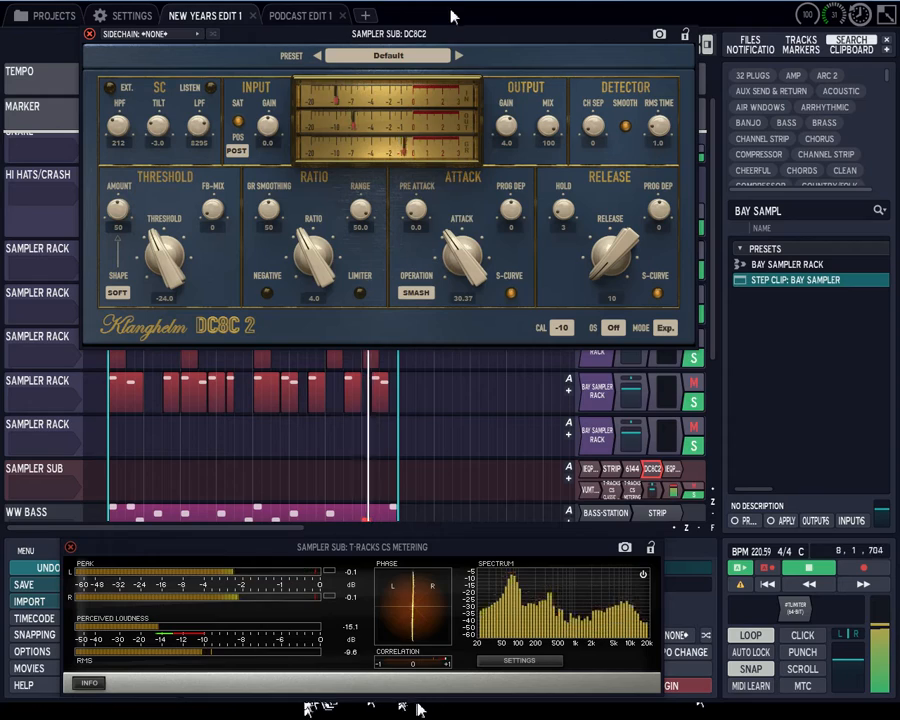
- Switch the DC8C2 compressor repeatedly between Easy and Exp. modes to compare their controls, ending in Exp. mode
{"action": "left_click", "coordinate": [662, 332]}
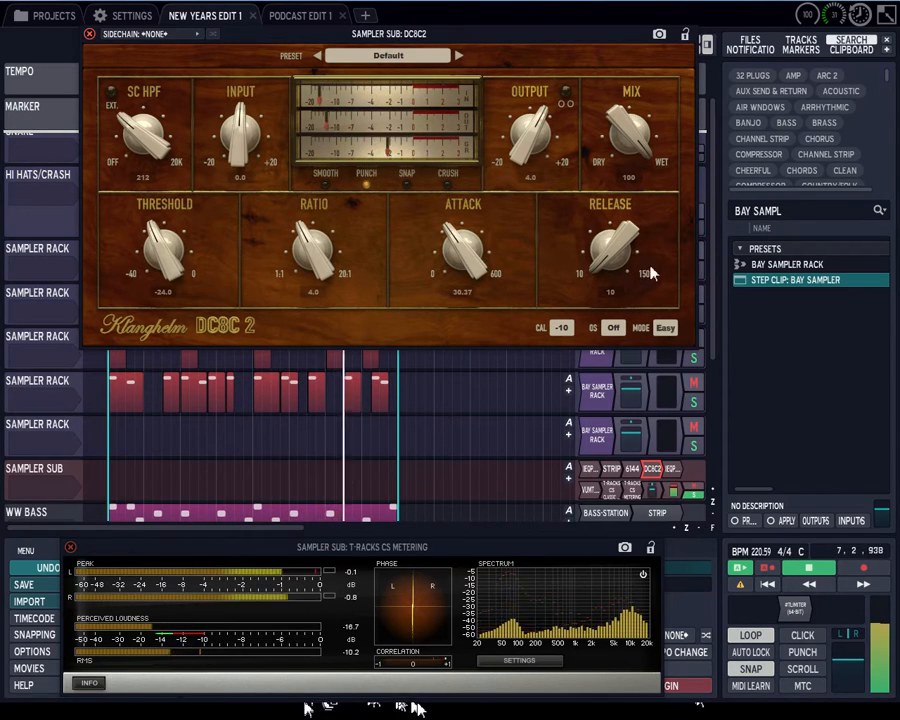
{"action": "left_click", "coordinate": [667, 328]}
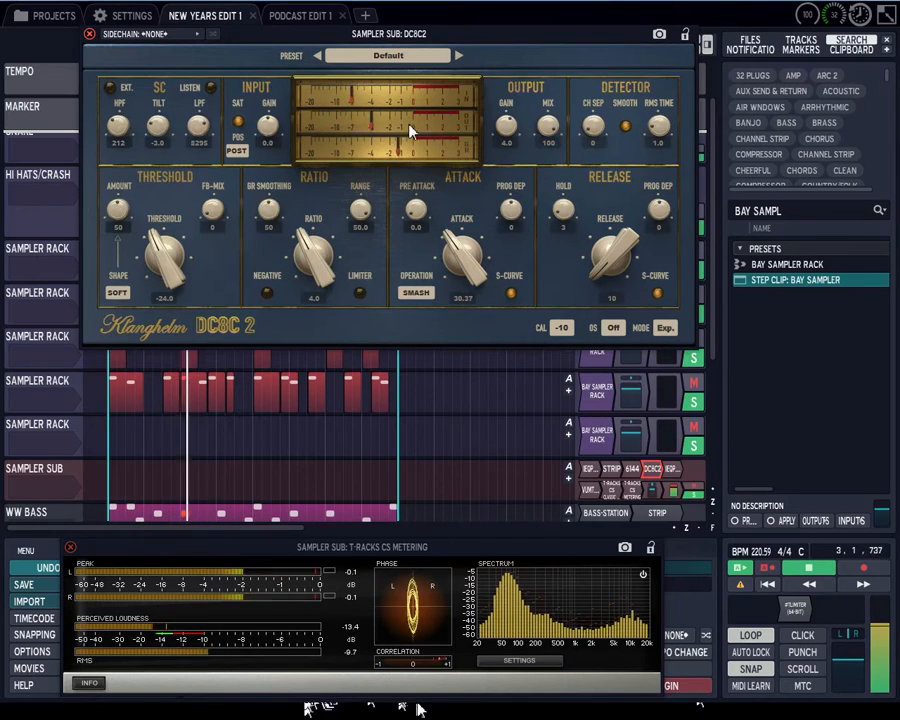
{"action": "left_click", "coordinate": [664, 328]}
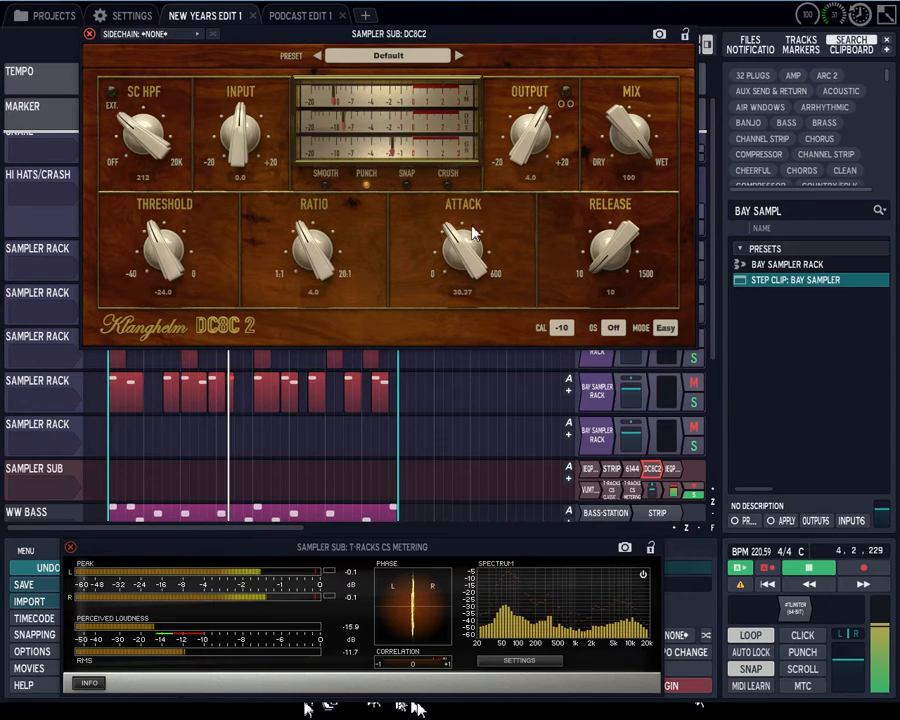
{"action": "left_click", "coordinate": [661, 328]}
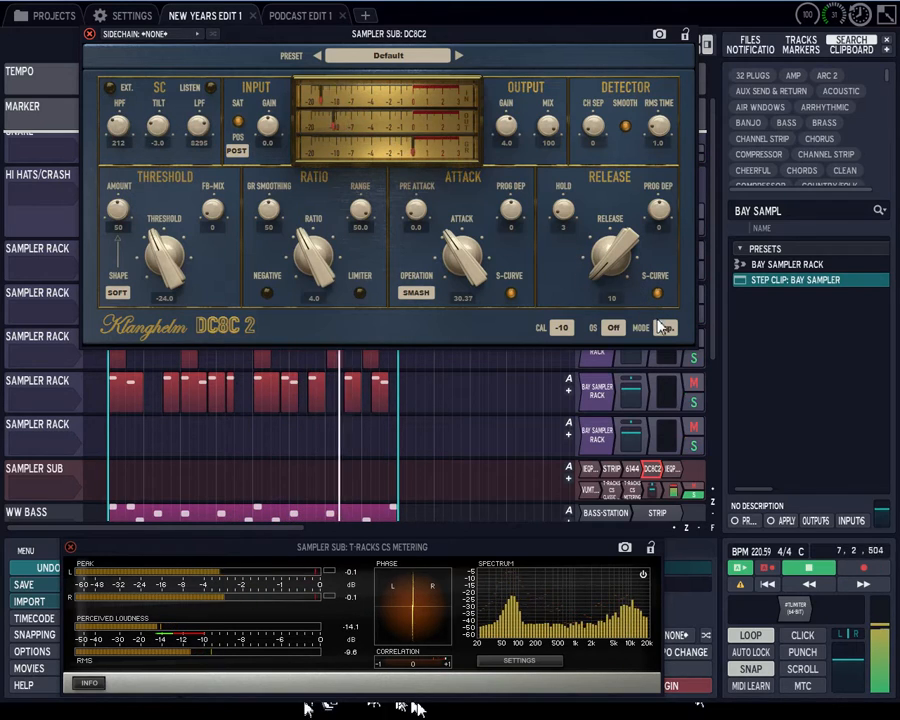
{"action": "left_click", "coordinate": [663, 327]}
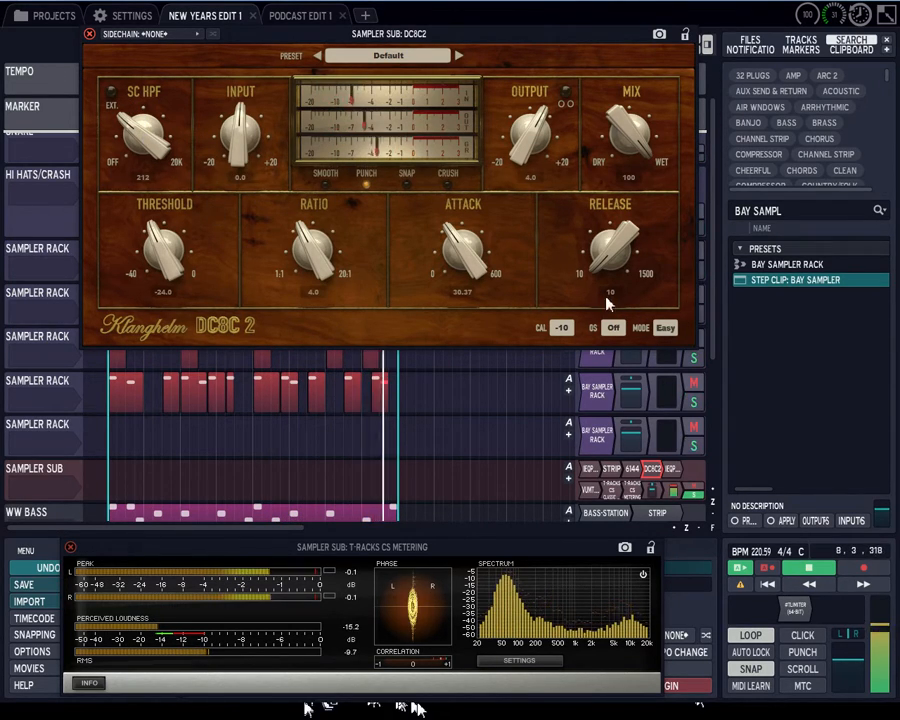
{"action": "left_click", "coordinate": [665, 328]}
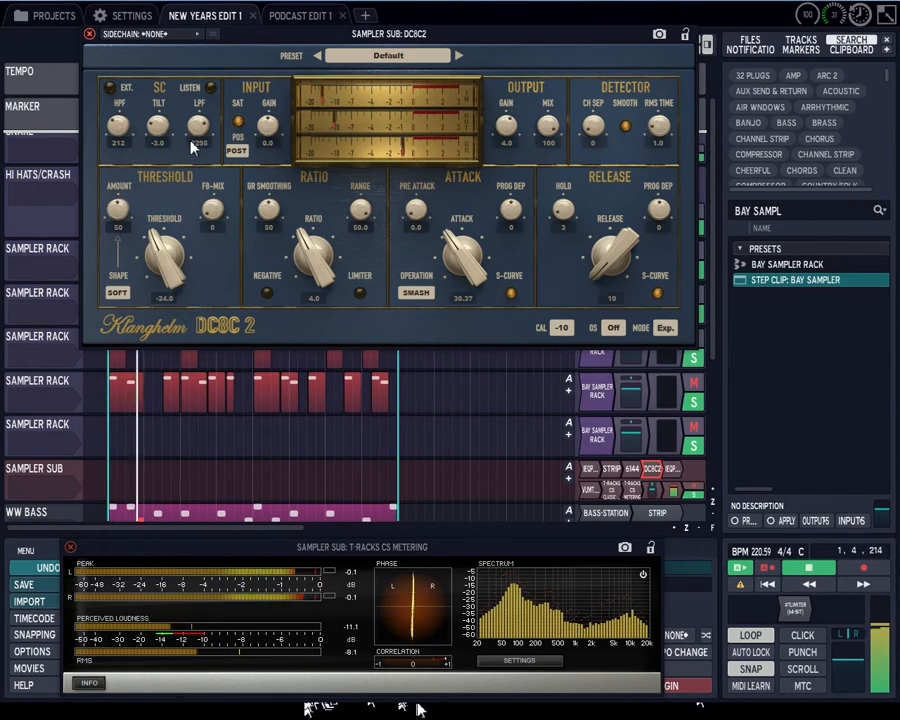
- Compare the DC8C2's Easy and Exp. control layouts again, leaving the compressor in Exp. mode
{"action": "left_click", "coordinate": [663, 326]}
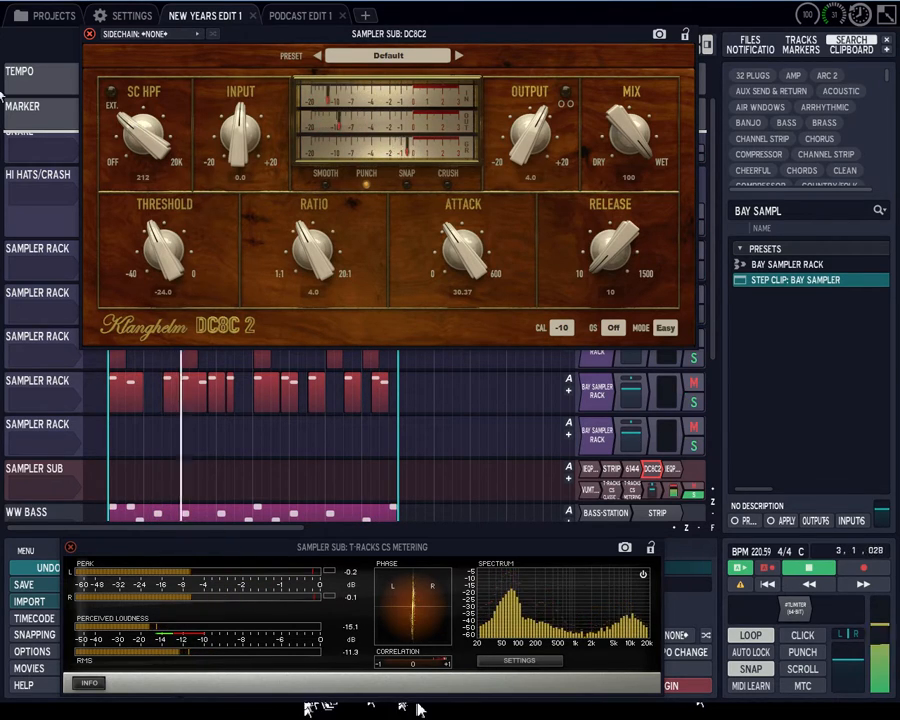
{"action": "left_click", "coordinate": [665, 328]}
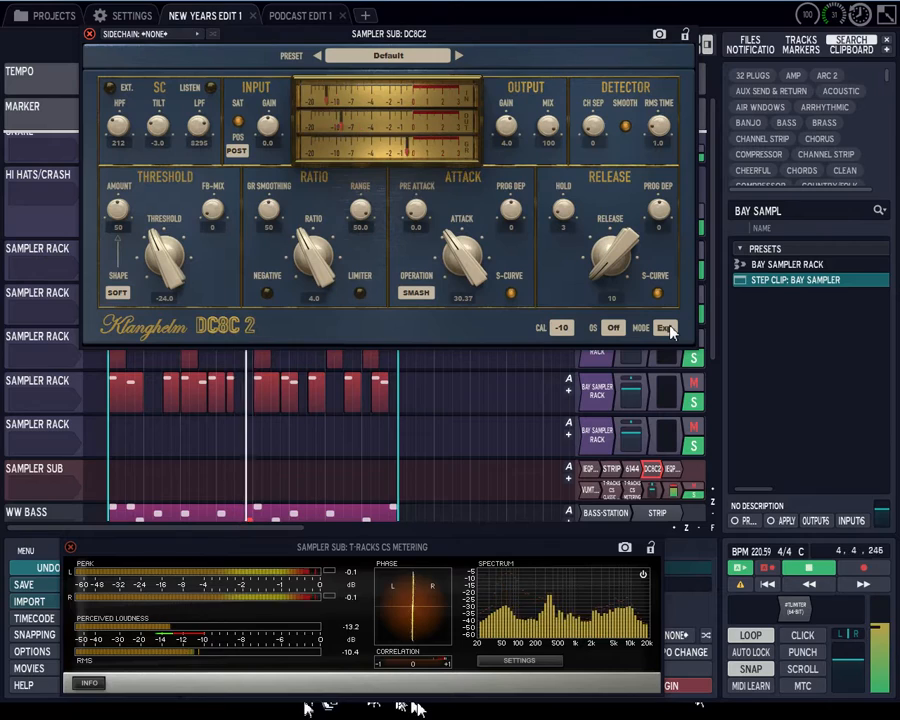
{"action": "left_click", "coordinate": [666, 329]}
{"action": "left_click", "coordinate": [666, 330]}
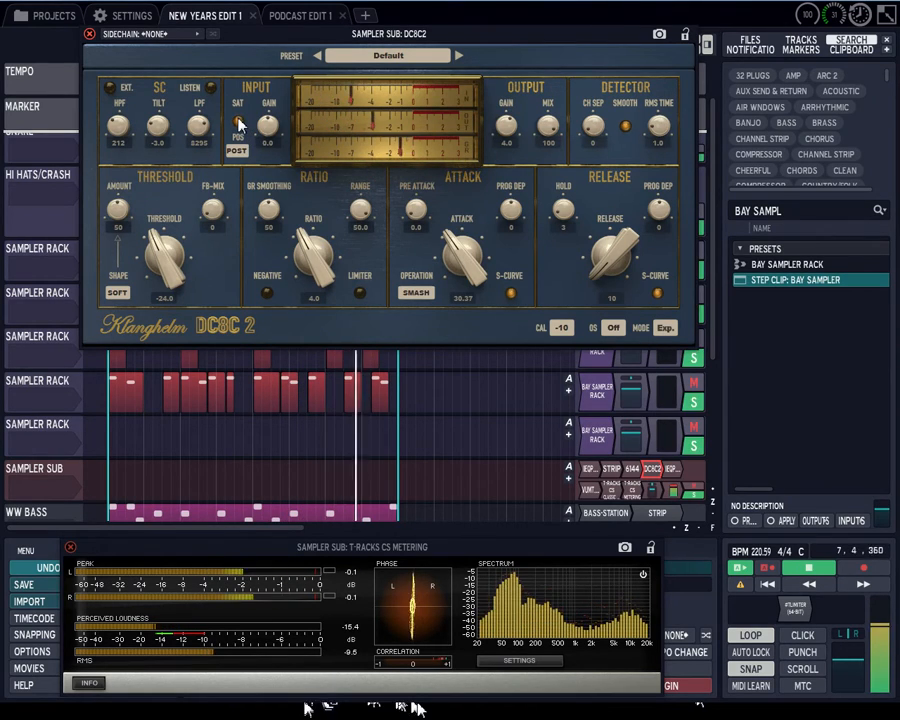
{"action": "left_click", "coordinate": [665, 329]}
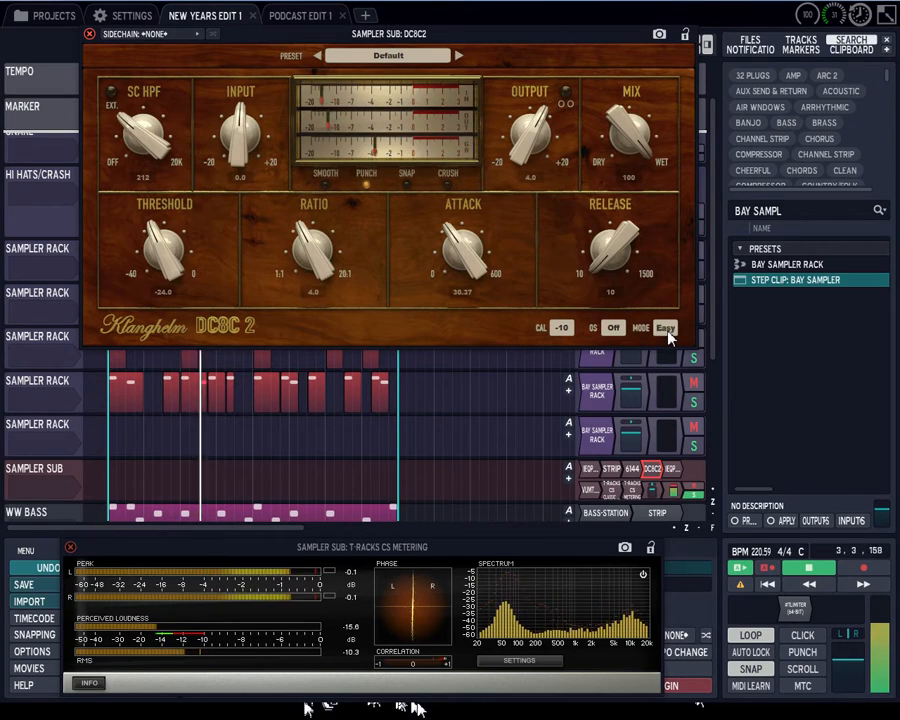
{"action": "left_click", "coordinate": [665, 329]}
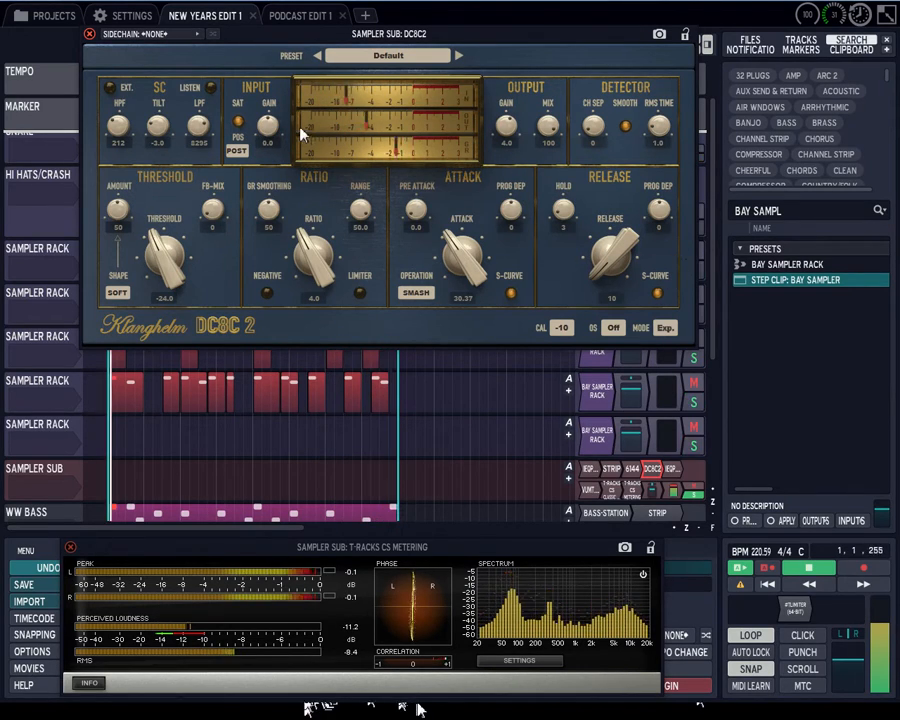
- Cycle the DC8C2's input saturation through its states, review the PRE, SC and POST position options, and leave saturation off
{"action": "left_click", "coordinate": [238, 121]}
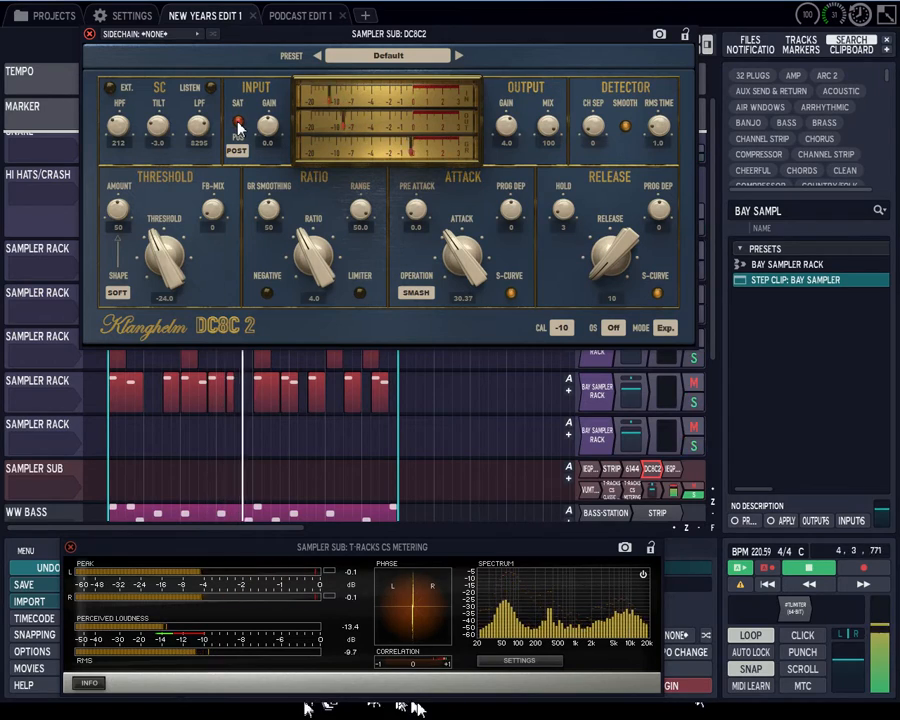
{"action": "left_click", "coordinate": [238, 122]}
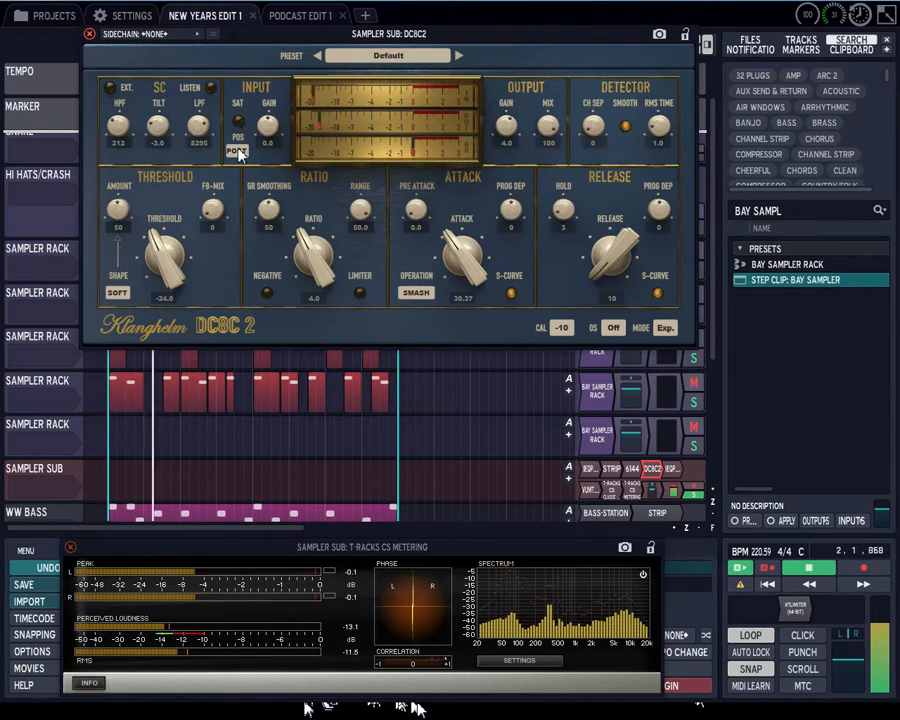
{"action": "left_click", "coordinate": [238, 147]}
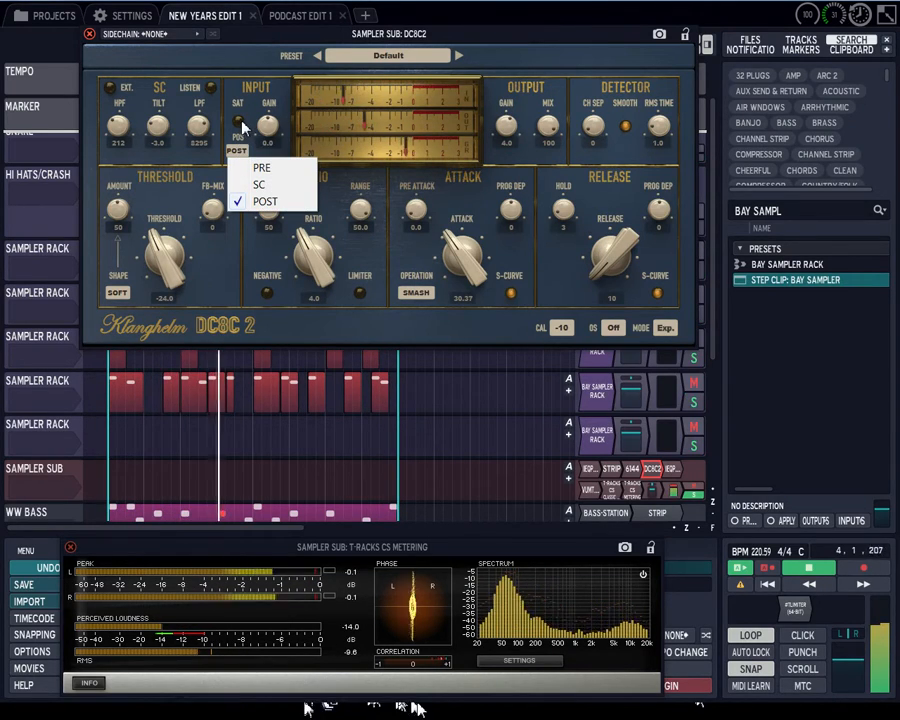
{"action": "left_click", "coordinate": [238, 147]}
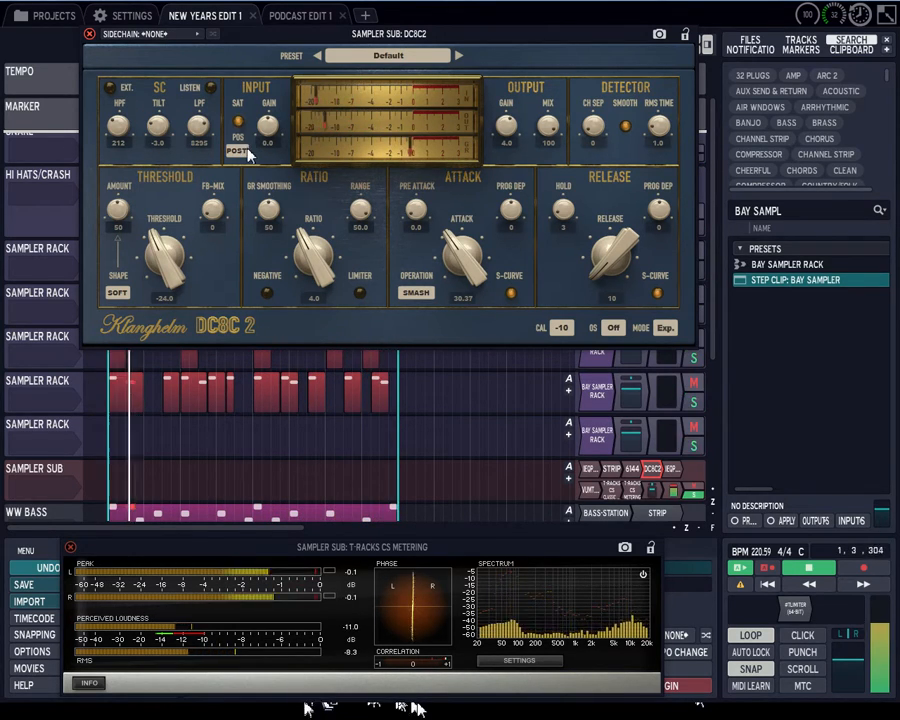
{"action": "left_click", "coordinate": [237, 151]}
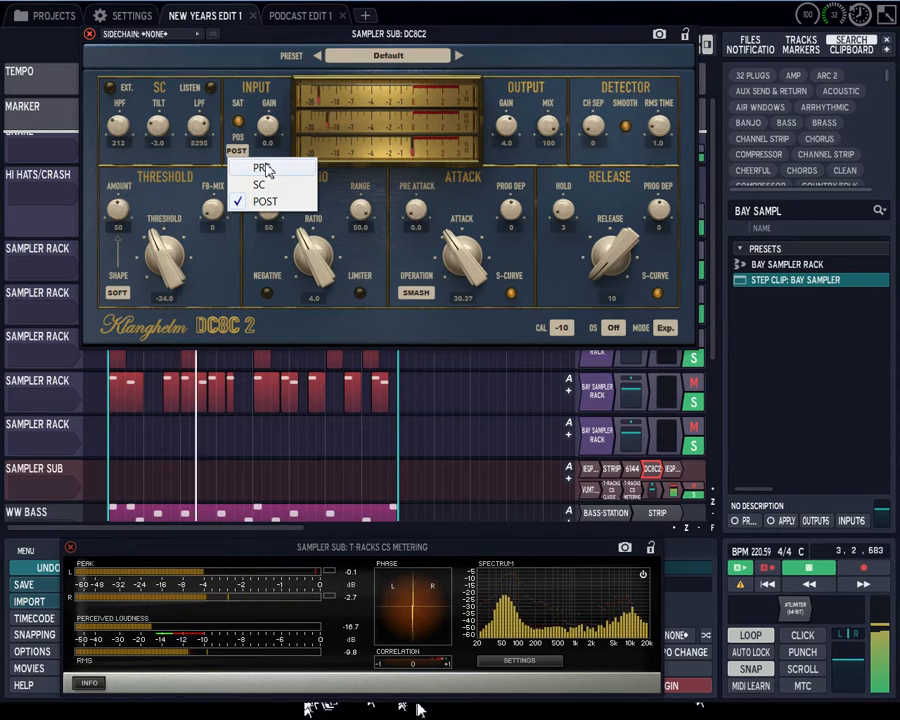
{"action": "left_click", "coordinate": [239, 123]}
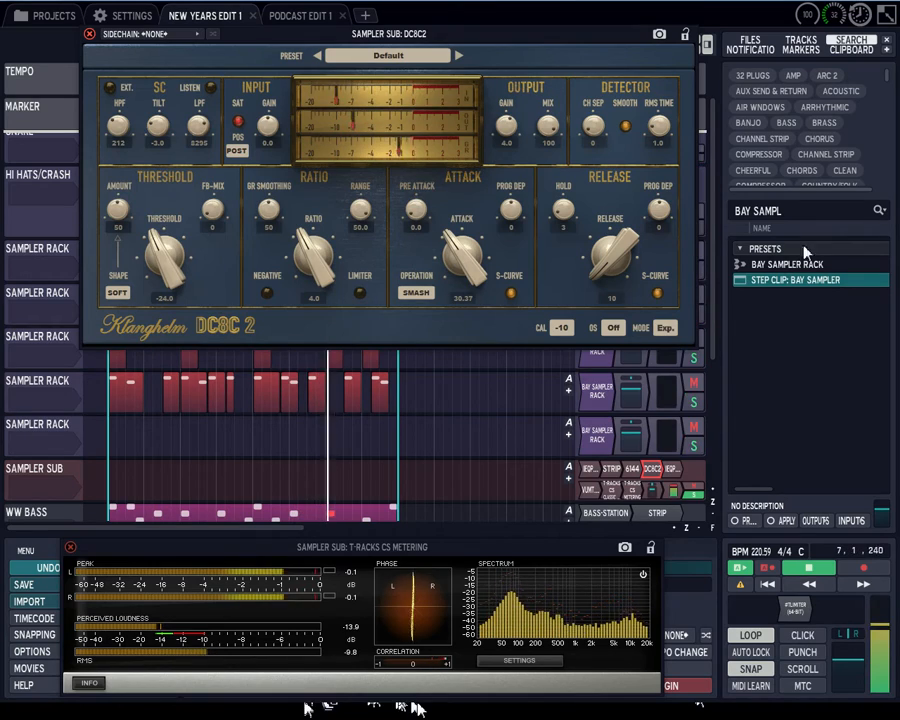
{"action": "left_click", "coordinate": [239, 122]}
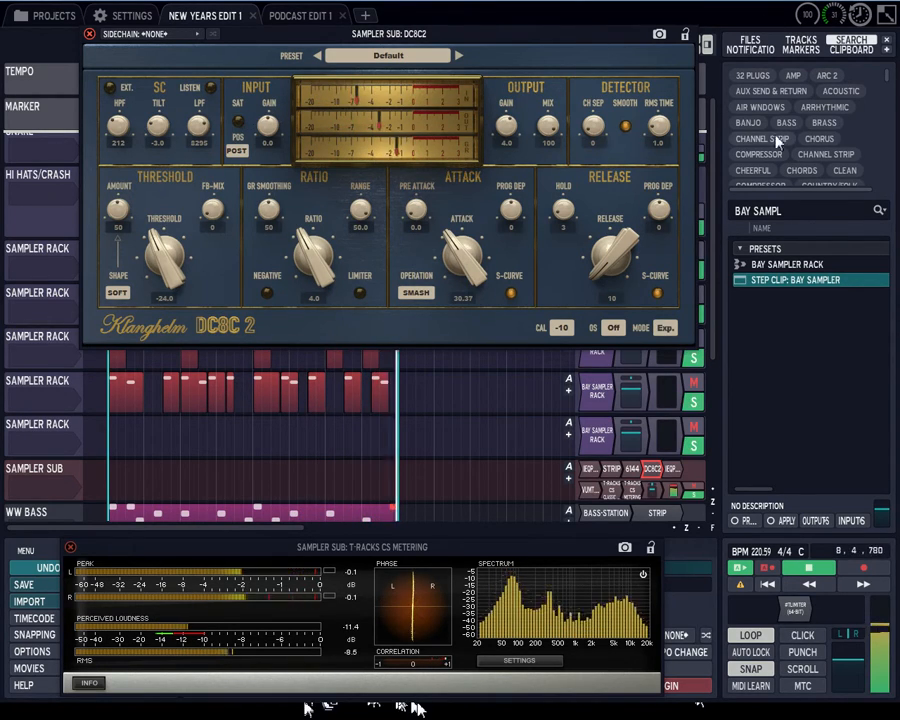
- Review the DC8C2's attack operation options, switch on its external sidechain, and close the compressor
{"action": "left_click", "coordinate": [416, 292]}
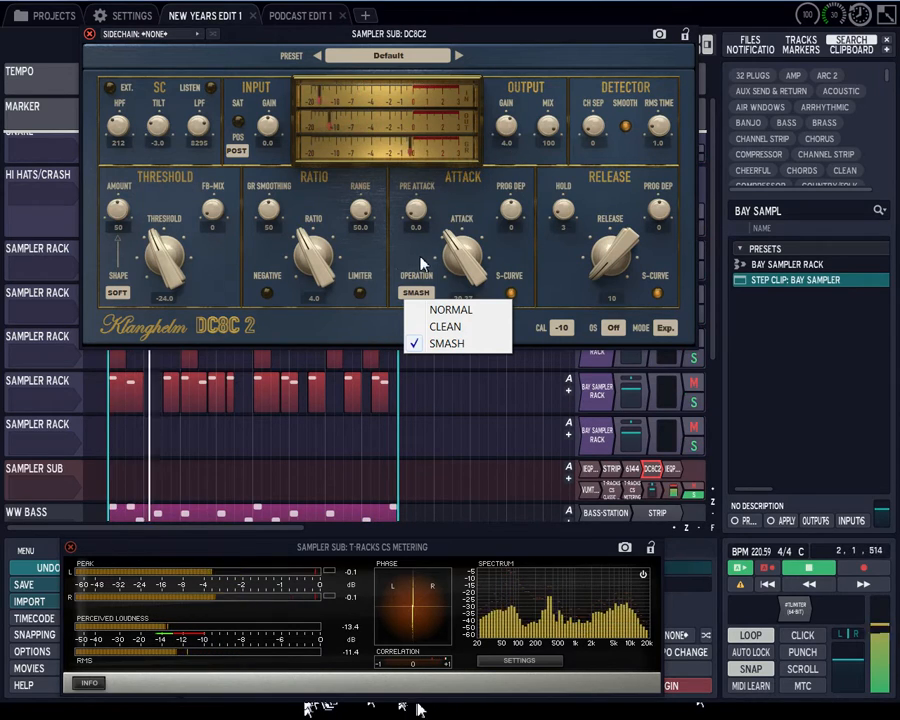
{"action": "left_click", "coordinate": [111, 90]}
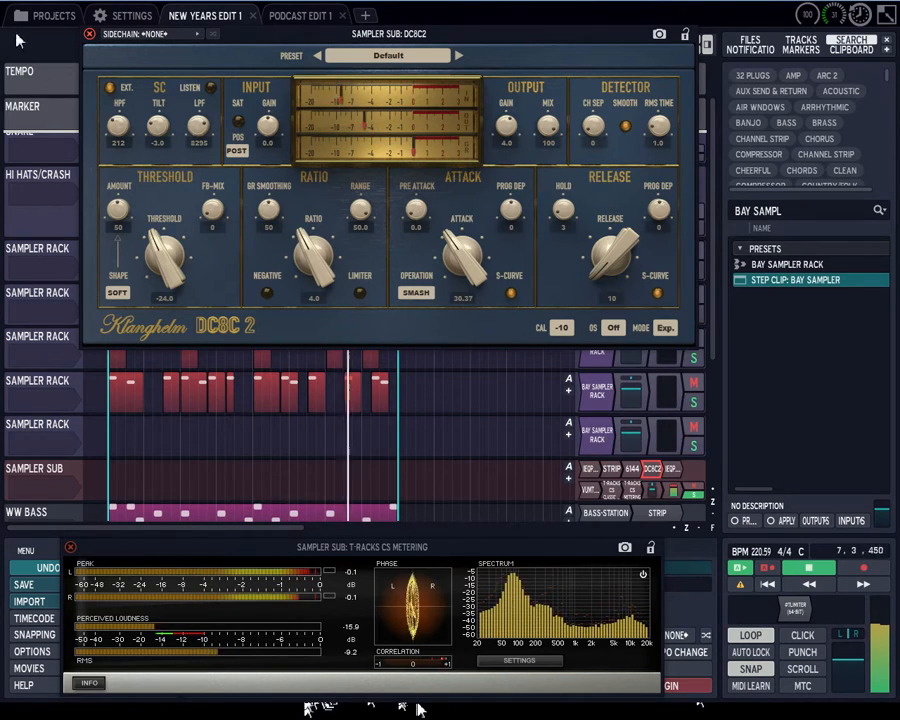
{"action": "left_click", "coordinate": [89, 33]}
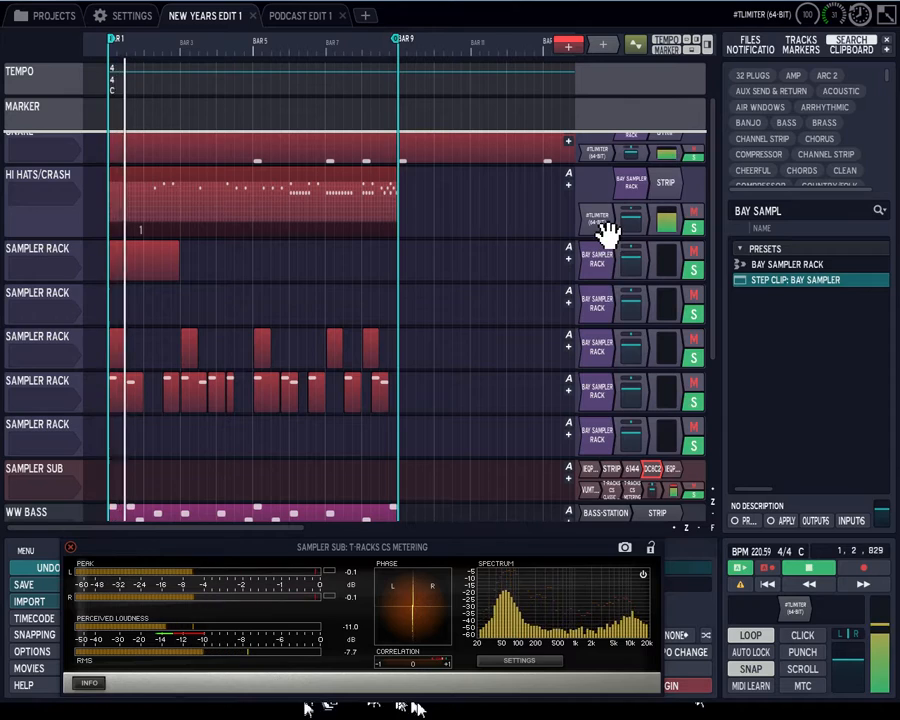
- Review the second IIEQ Pro equalizer on Sampler Sub, close it, and move it after the VUMT meter in the plugin chain
{"action": "left_click", "coordinate": [672, 470]}
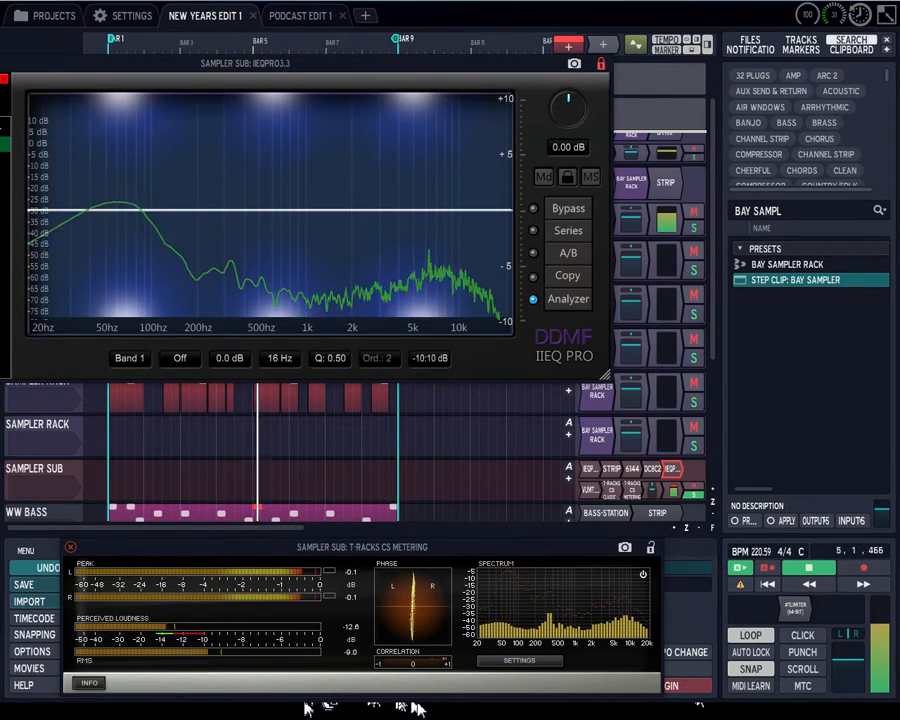
{"action": "left_click_drag", "start_coordinate": [29, 63], "coordinate": [100, 82]}
{"action": "left_click_drag", "start_coordinate": [16, 82], "coordinate": [201, 126]}
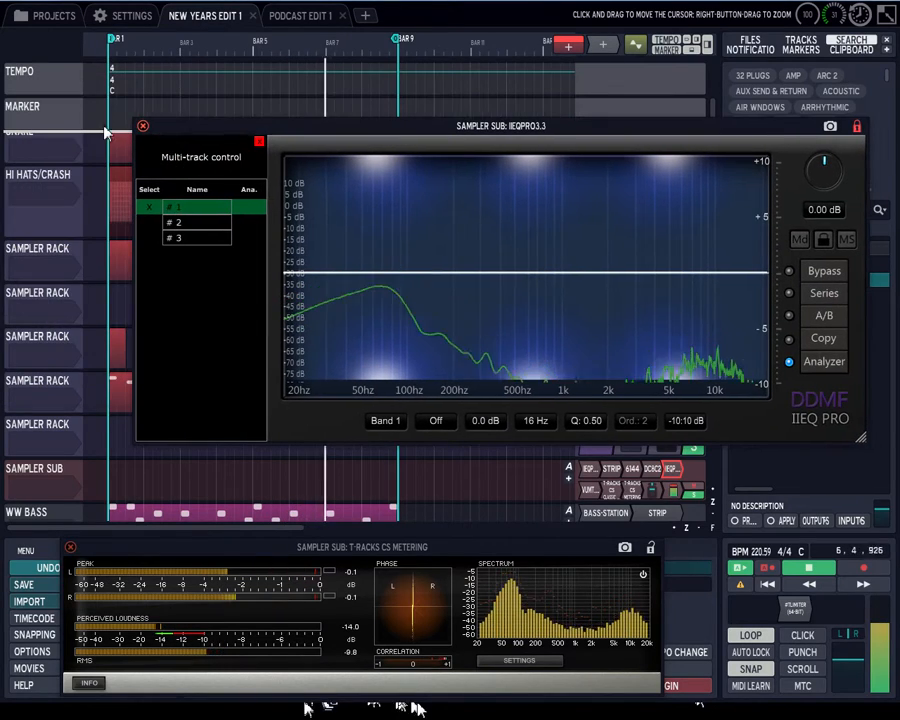
{"action": "left_click", "coordinate": [142, 126]}
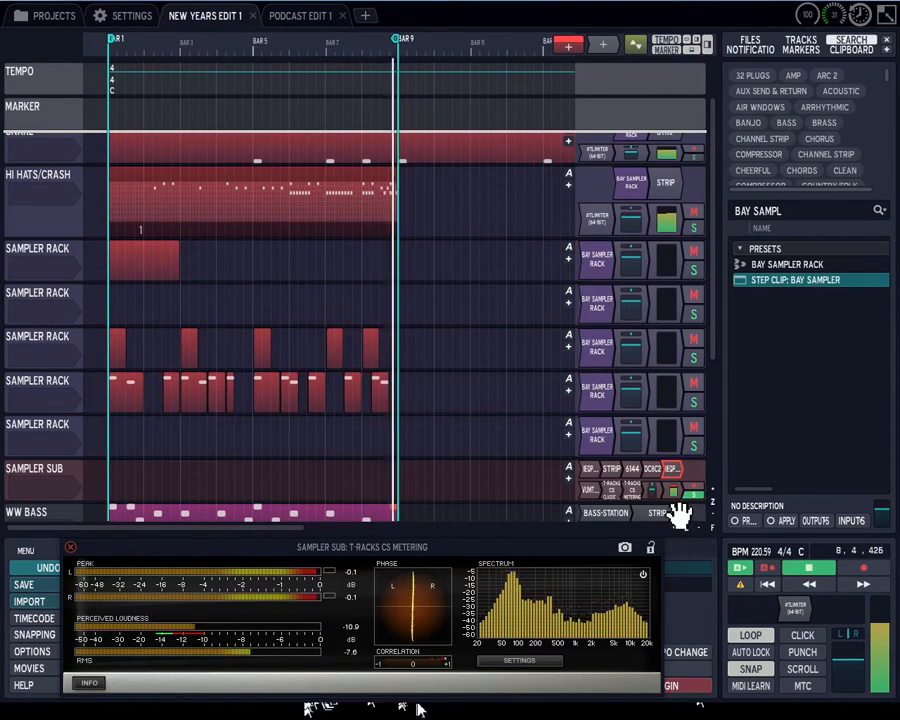
{"action": "left_click_drag", "start_coordinate": [676, 473], "coordinate": [602, 501]}
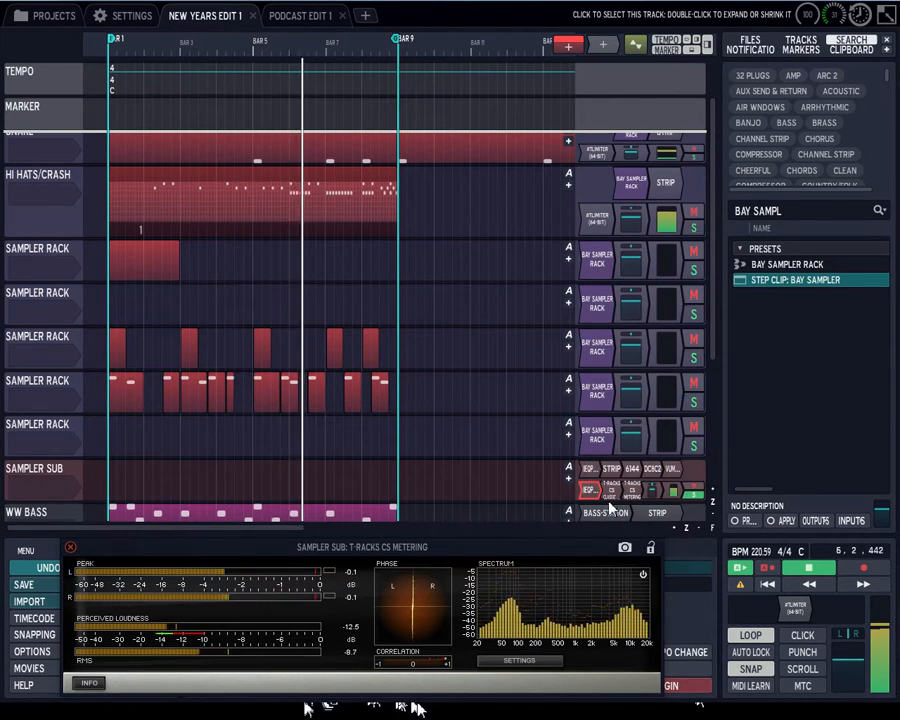
- Open the VUMTdeluxe meter on Sampler Sub and place its window fully in view above the Sampler Sub track
{"action": "double_click", "coordinate": [677, 483]}
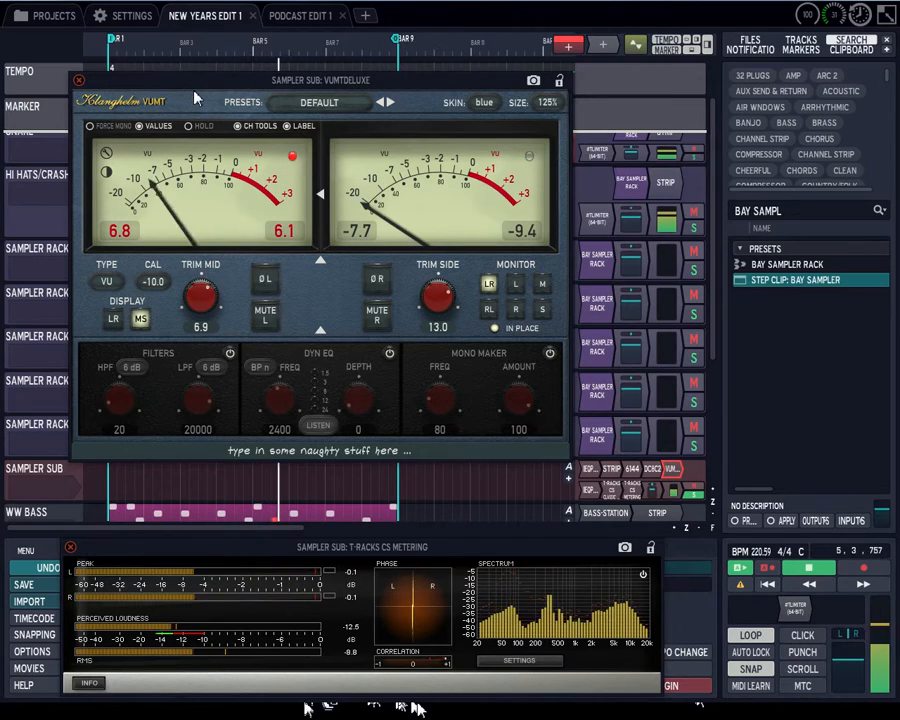
{"action": "left_click_drag", "start_coordinate": [200, 90], "coordinate": [265, 82]}
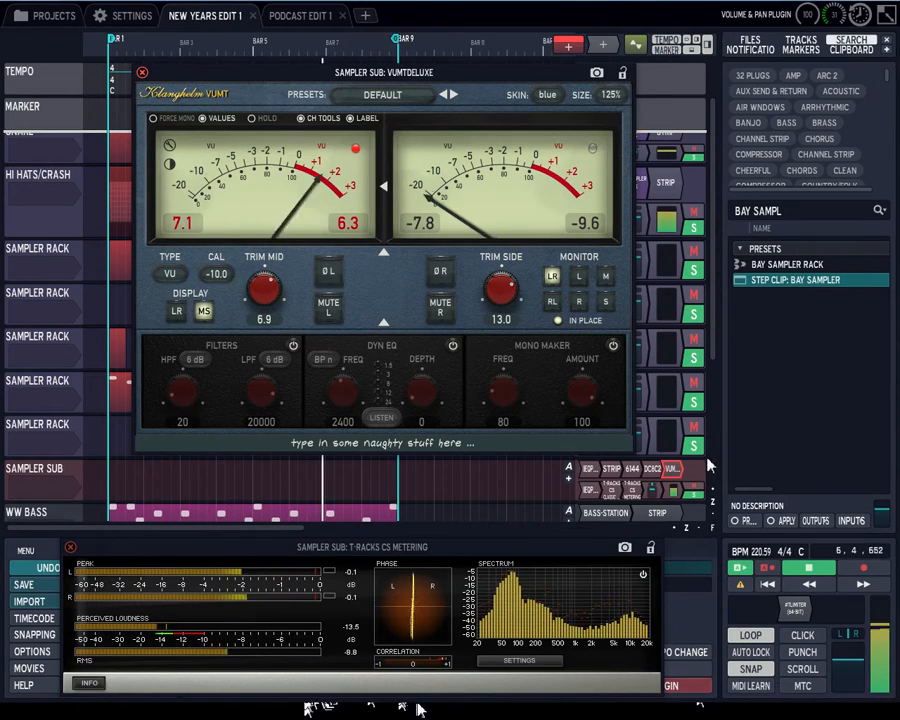
{"action": "left_click_drag", "start_coordinate": [491, 71], "coordinate": [466, 40]}
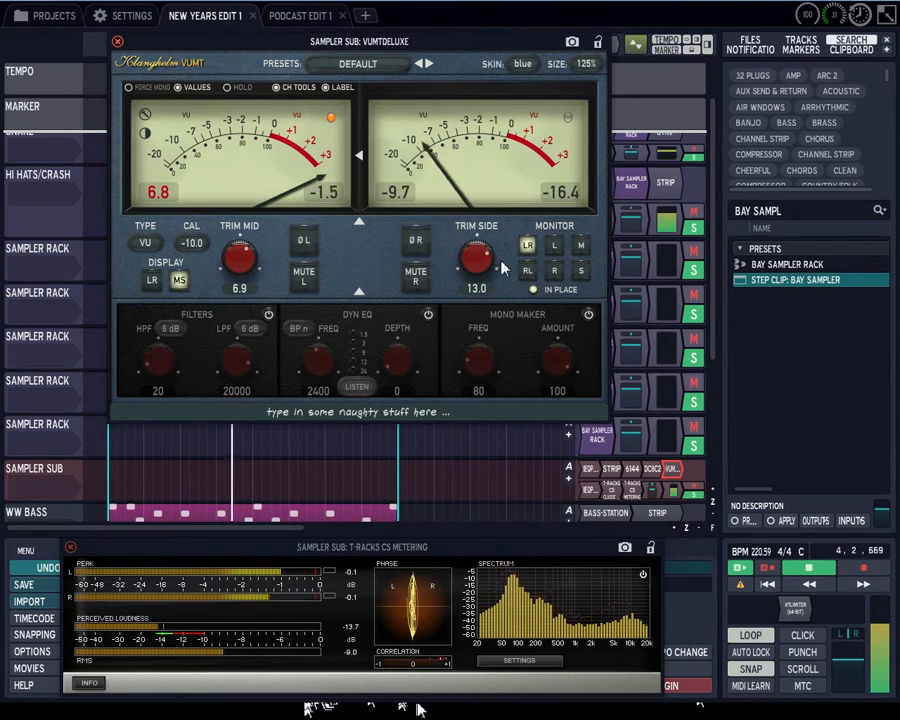
- Switch the VUMTdeluxe display repeatedly between LR and MS to compare trims and levels, leave it on MS, and close the meter
{"action": "left_click", "coordinate": [152, 280]}
{"action": "left_click", "coordinate": [180, 281]}
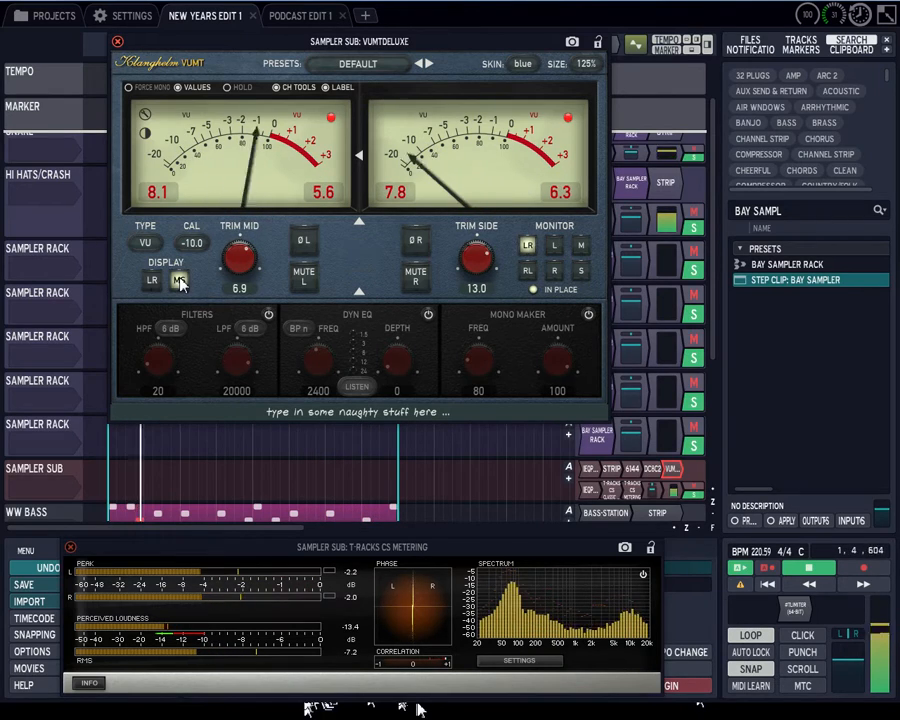
{"action": "left_click", "coordinate": [179, 282]}
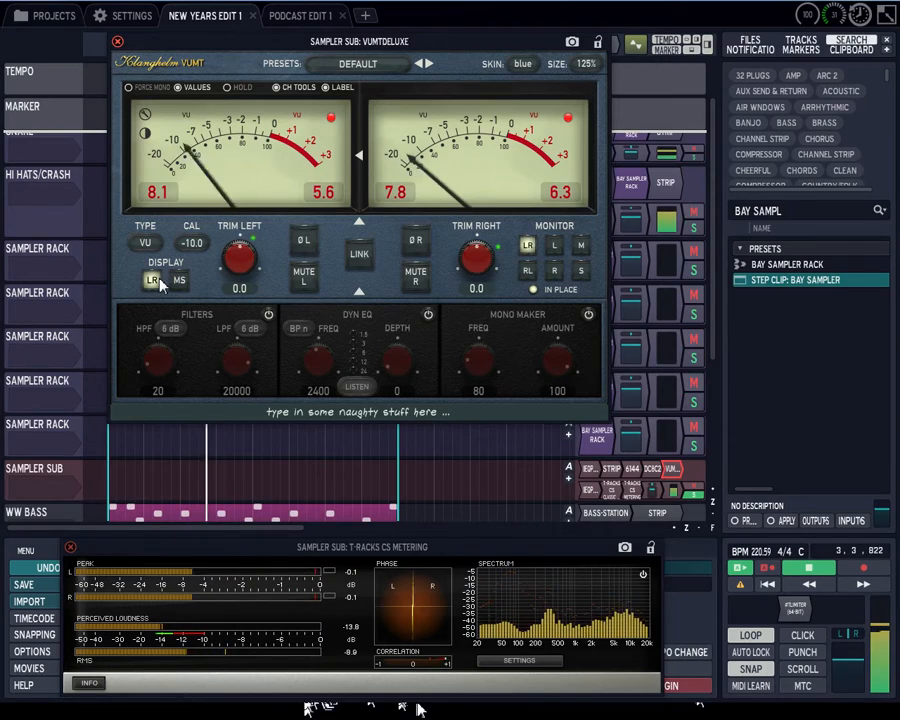
{"action": "left_click", "coordinate": [180, 281]}
{"action": "left_click", "coordinate": [154, 283]}
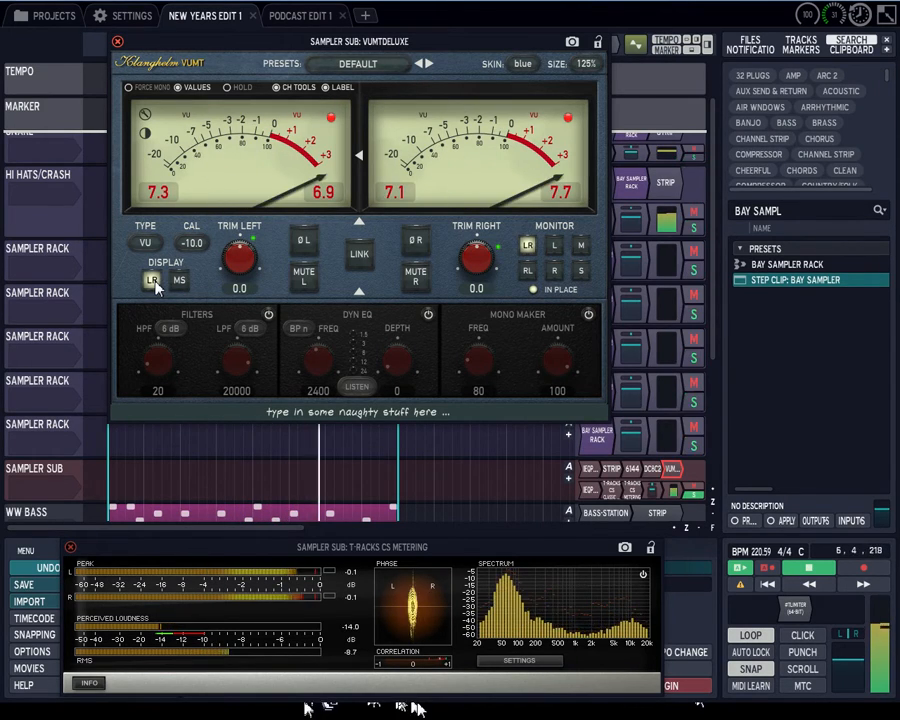
{"action": "left_click", "coordinate": [180, 282]}
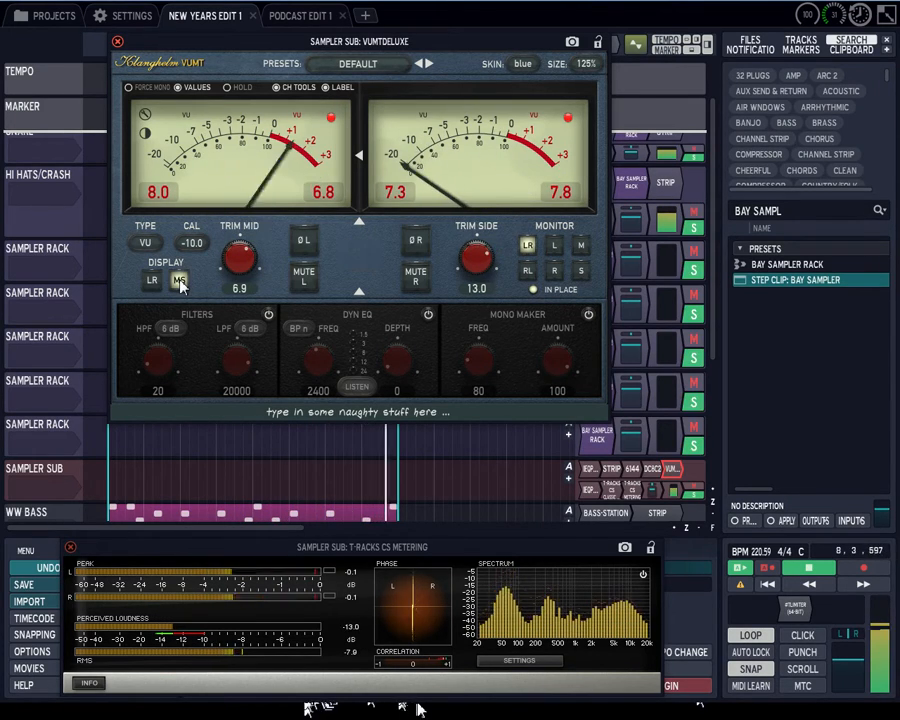
{"action": "left_click", "coordinate": [154, 281]}
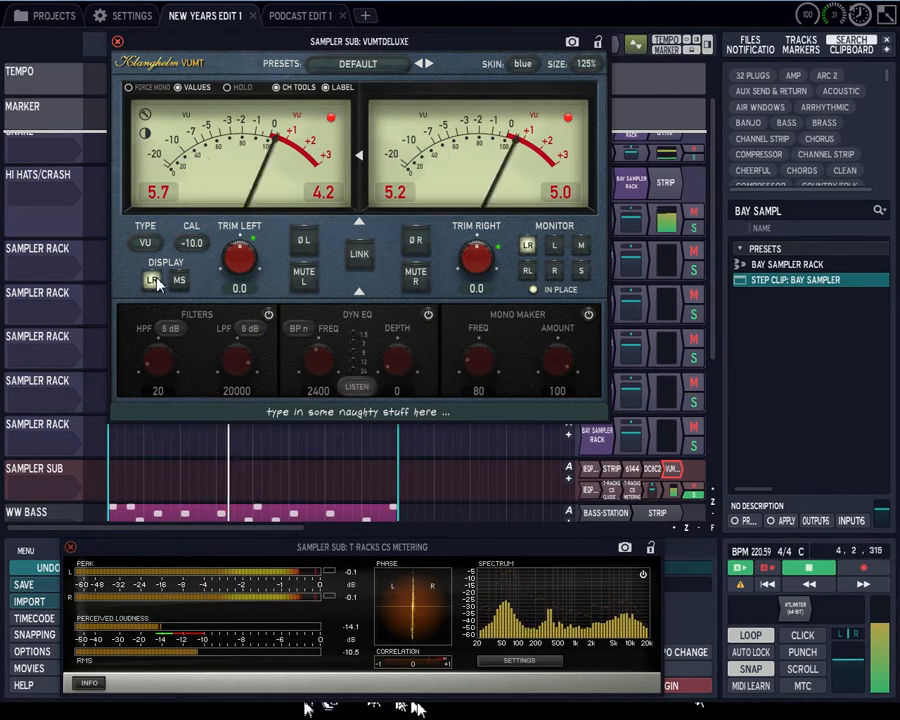
{"action": "left_click", "coordinate": [179, 281]}
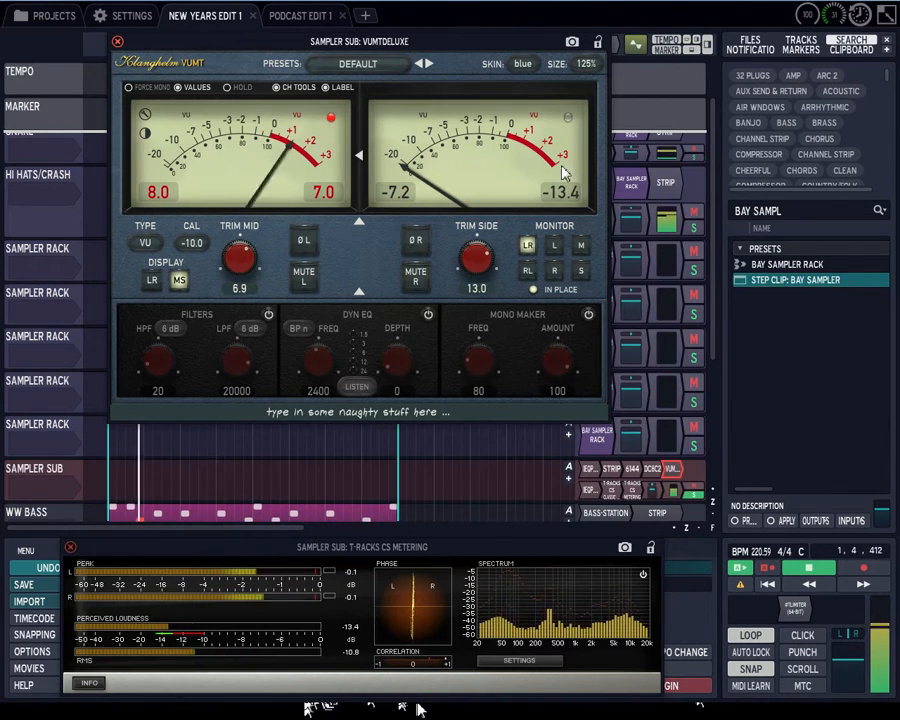
{"action": "left_click", "coordinate": [152, 280]}
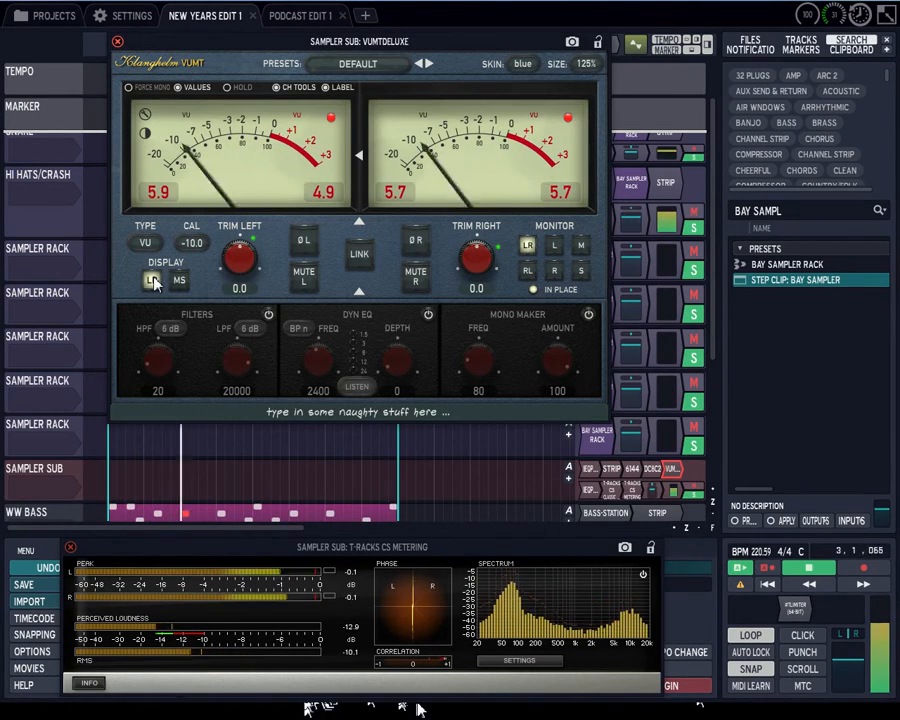
{"action": "left_click", "coordinate": [178, 281]}
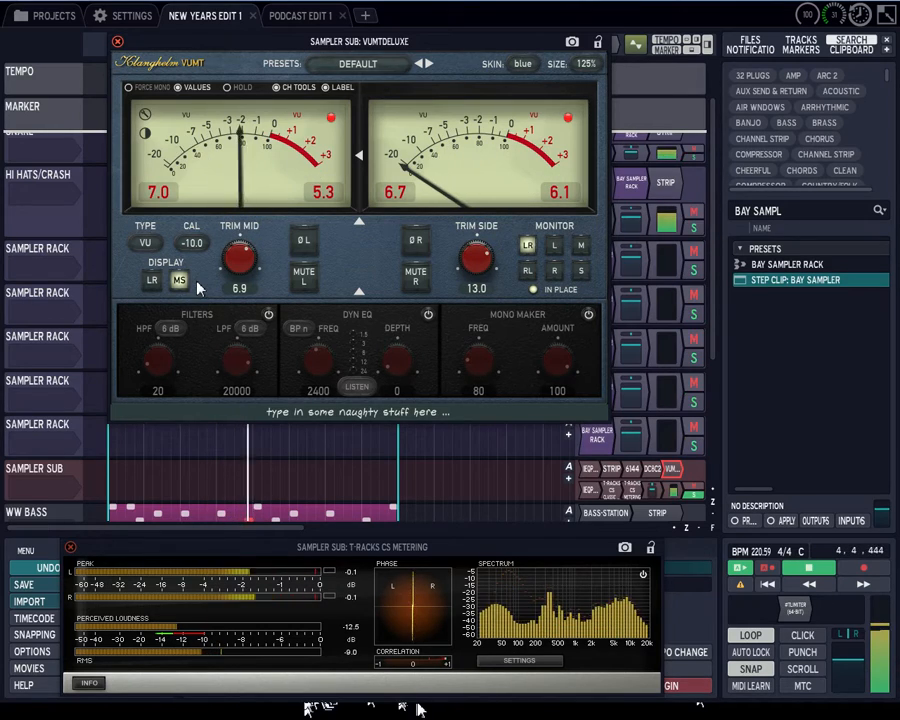
{"action": "left_click", "coordinate": [117, 41]}
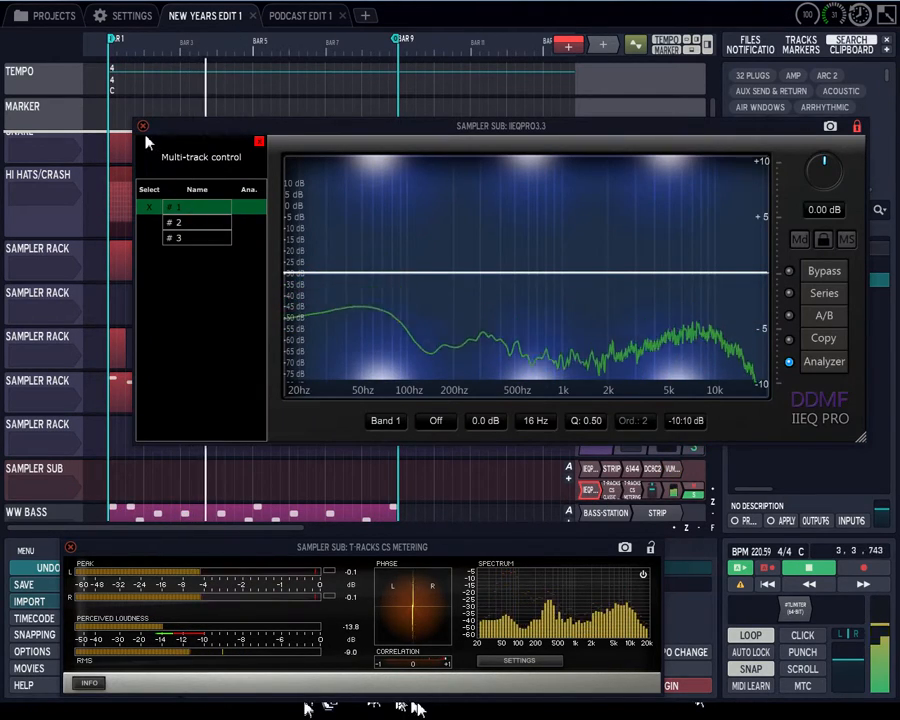
- Close the IIEQ Pro window, open the T-RackS CS Classic Clipper on Sampler Sub, and place it in view above the metering window
{"action": "left_click", "coordinate": [144, 130]}
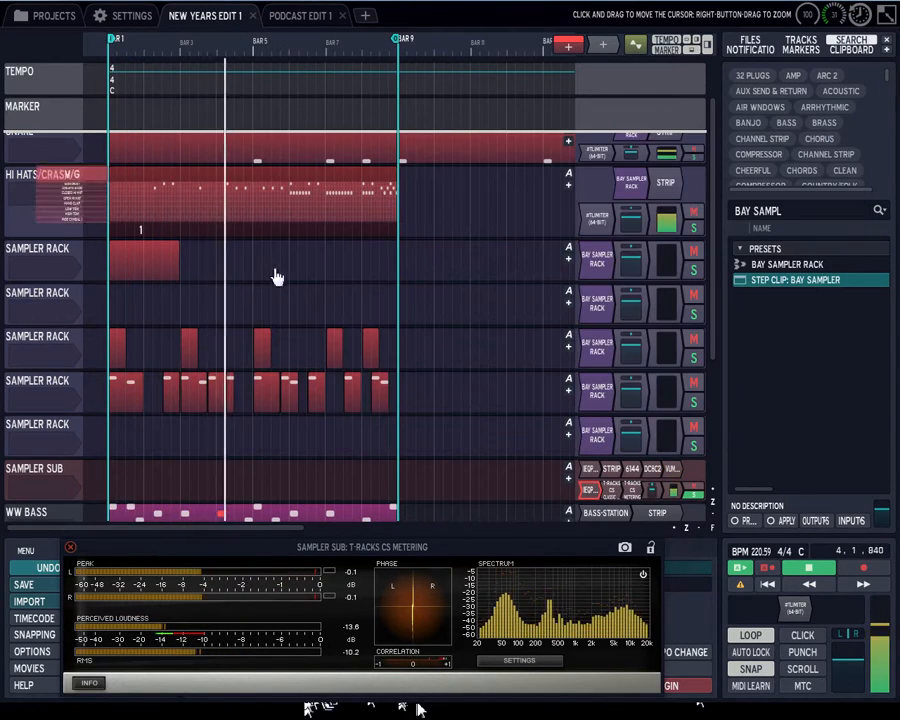
{"action": "left_click", "coordinate": [613, 488]}
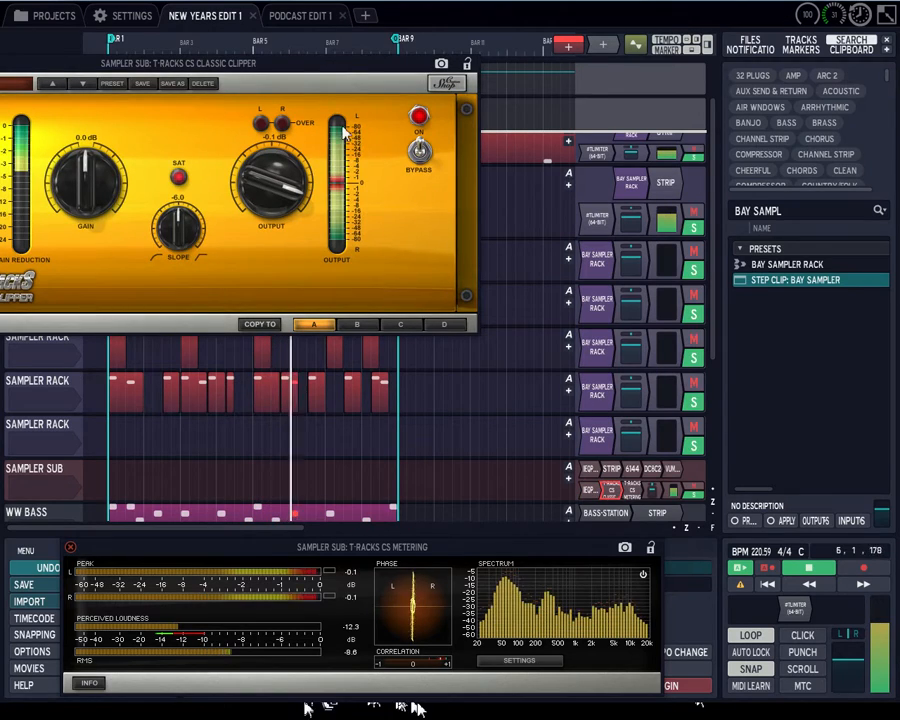
{"action": "left_click_drag", "start_coordinate": [211, 60], "coordinate": [399, 132]}
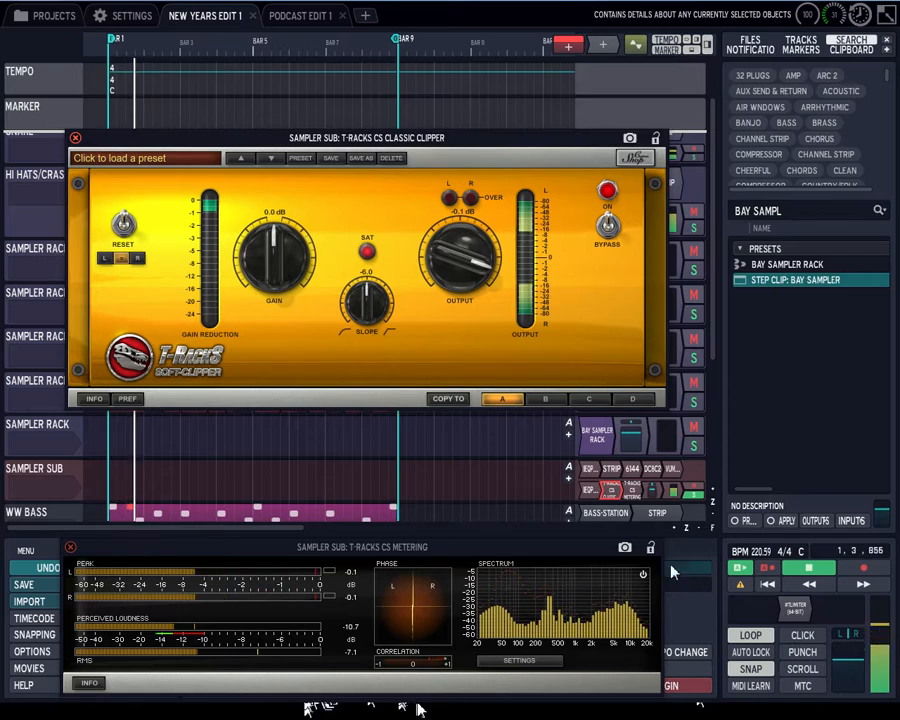
{"action": "left_click_drag", "start_coordinate": [245, 546], "coordinate": [252, 546]}
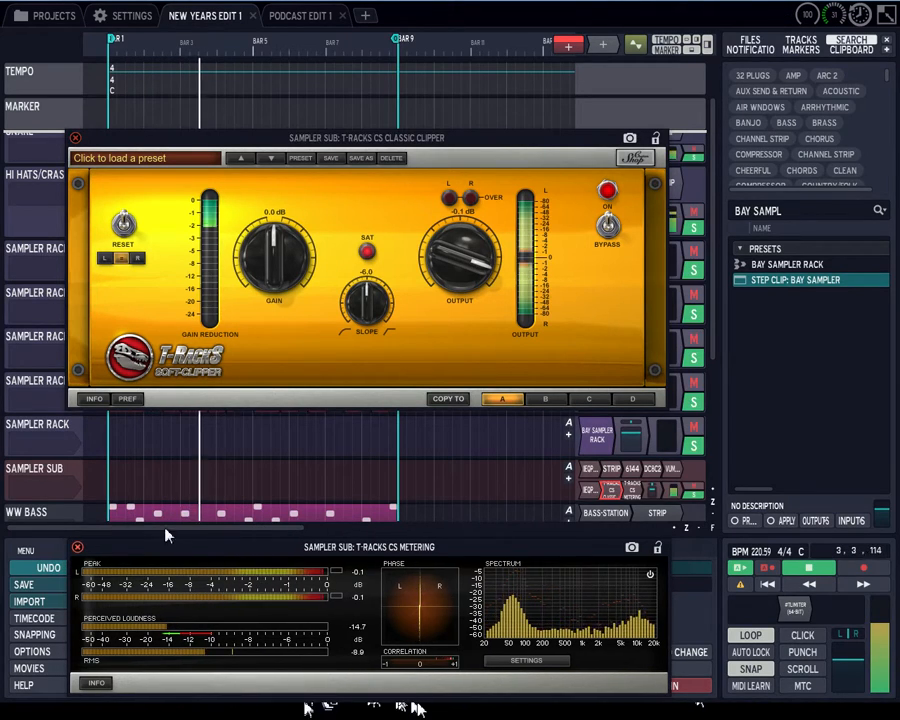
- Reopen the T-RackS CS Metering window on Sampler Sub, place it fully in view, and compare its levels with the track's level meter
{"action": "left_click", "coordinate": [77, 547]}
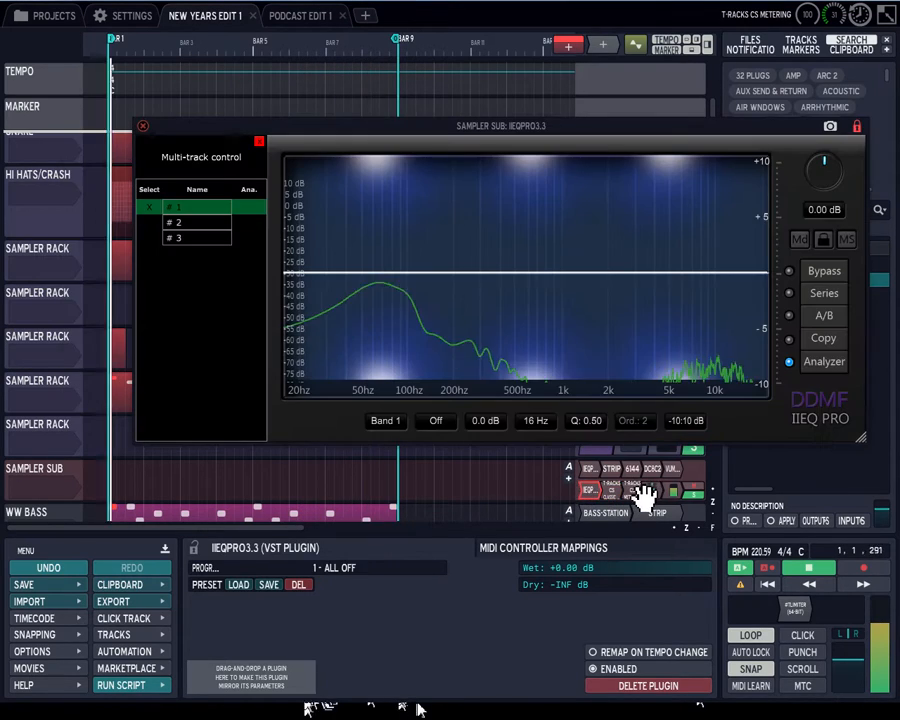
{"action": "left_click", "coordinate": [636, 489]}
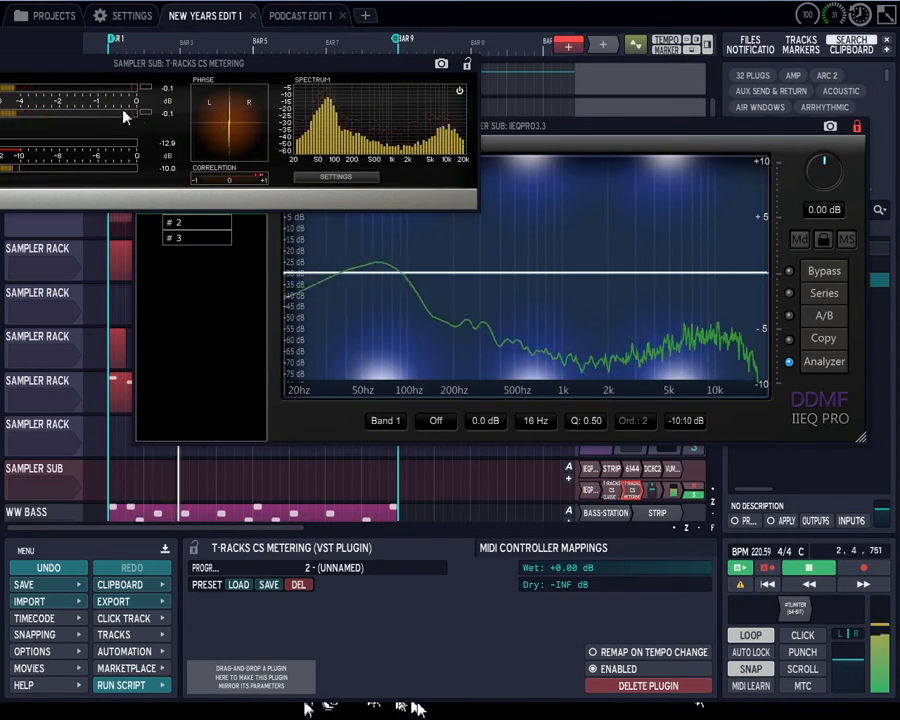
{"action": "left_click_drag", "start_coordinate": [121, 67], "coordinate": [311, 68]}
{"action": "left_click", "coordinate": [77, 64]}
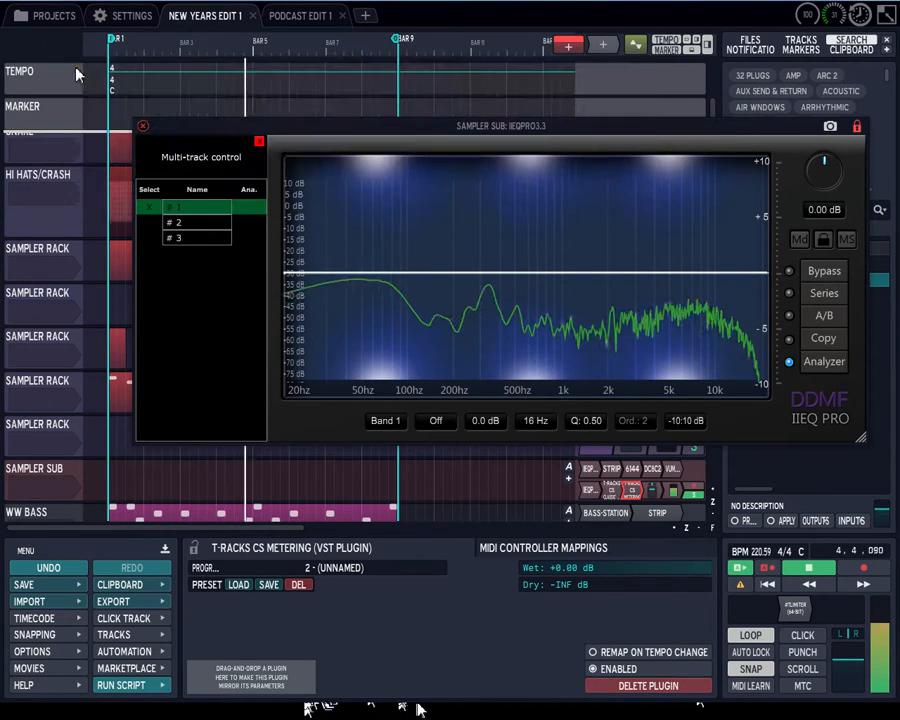
{"action": "left_click", "coordinate": [672, 489]}
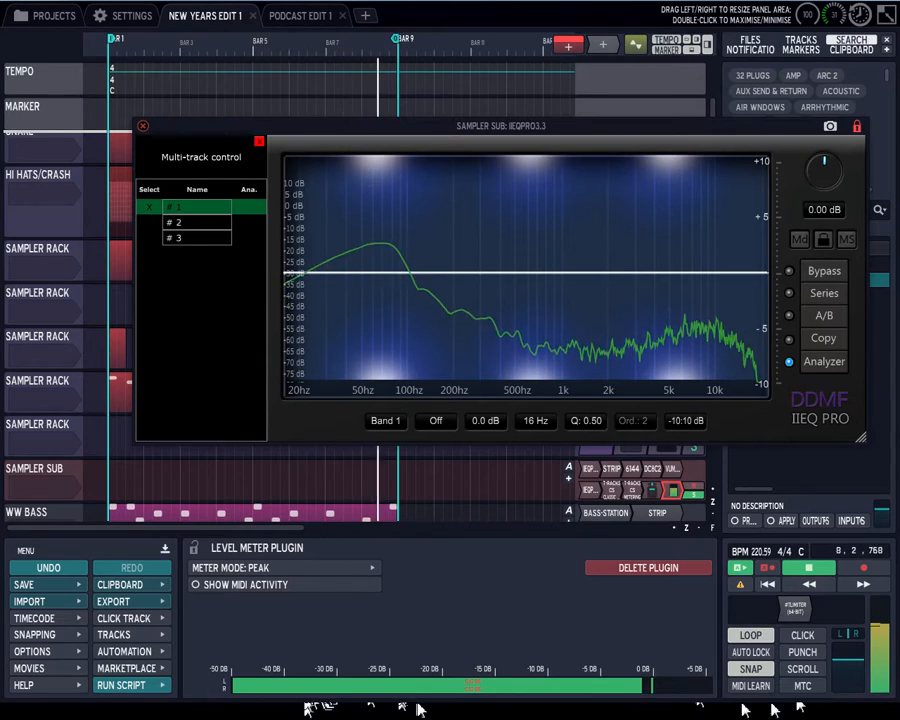
{"action": "double_click", "coordinate": [631, 490]}
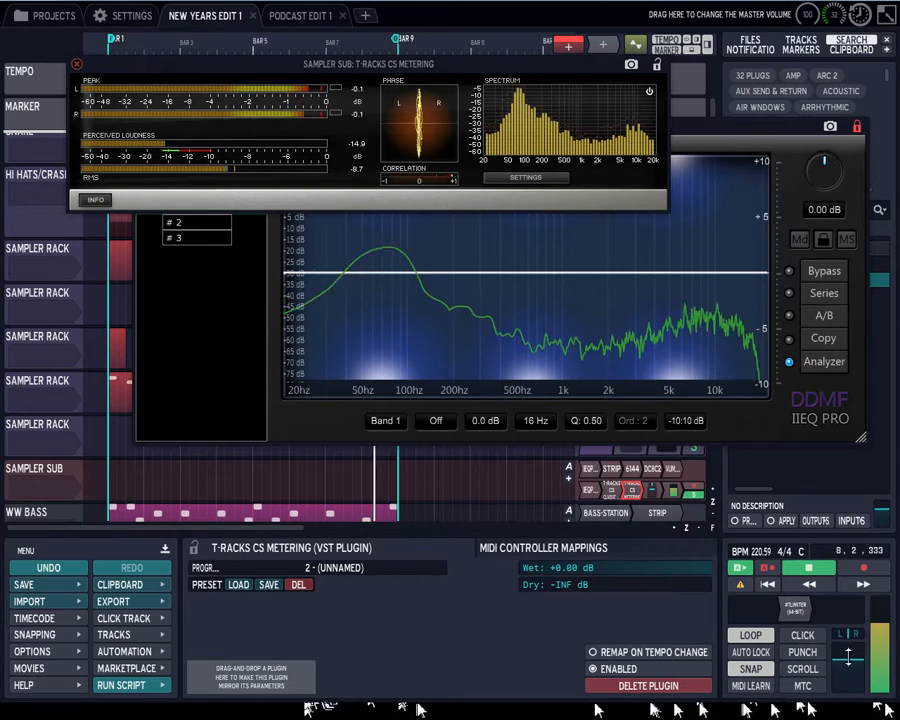
- Reset the master volume to 0 dB and close the open IIEQ Pro window
{"action": "left_click", "coordinate": [848, 655]}
{"action": "left_click", "coordinate": [503, 586]}
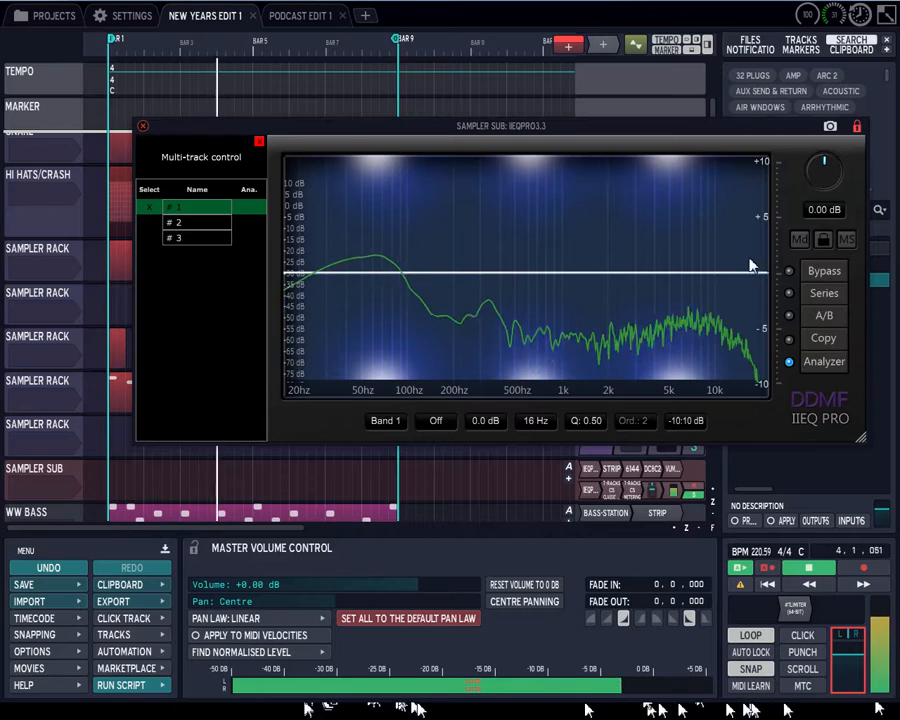
{"action": "left_click", "coordinate": [143, 127]}
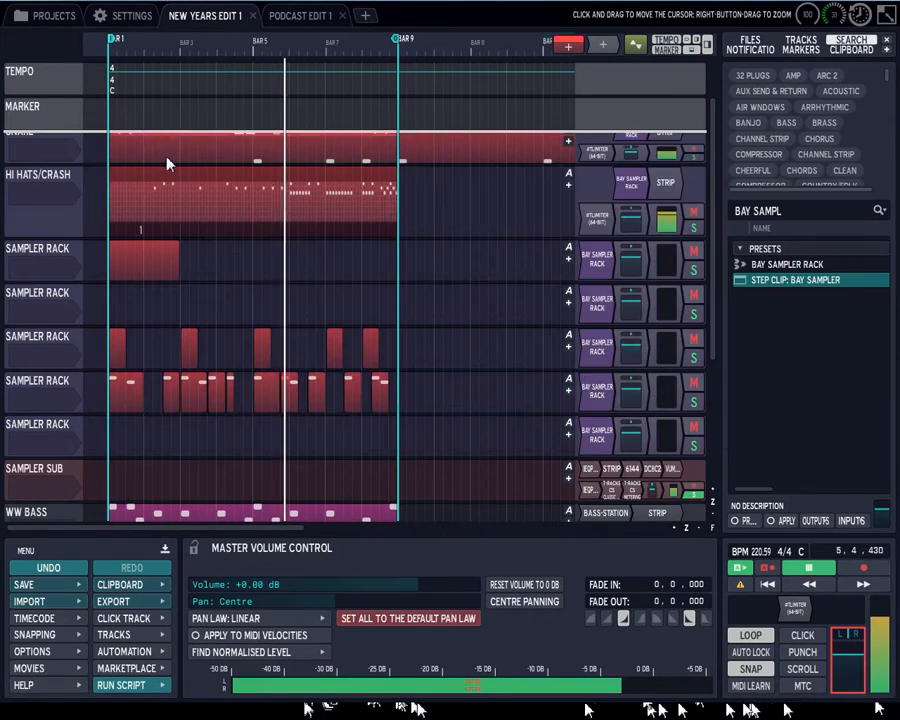
- Open all the Sampler Sub plugins together, from IIEQ Pro, Strip, 6144, DC8C2 and VUMTdeluxe to the T-RackS clipper and metering
{"action": "double_click", "coordinate": [598, 493]}
{"action": "double_click", "coordinate": [626, 491]}
{"action": "double_click", "coordinate": [635, 496]}
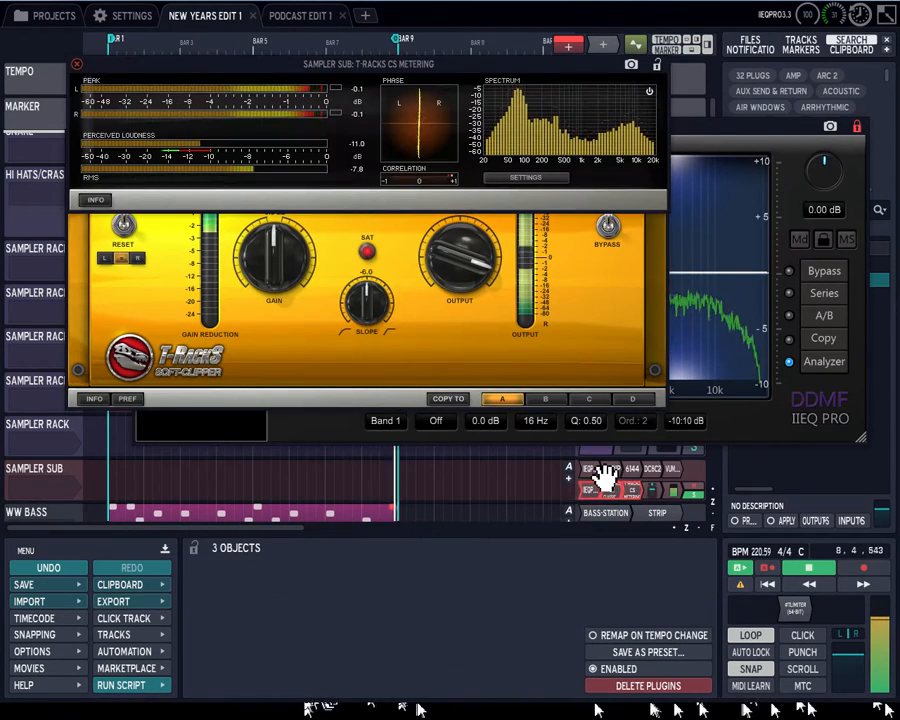
{"action": "double_click", "coordinate": [620, 472]}
{"action": "double_click", "coordinate": [634, 472]}
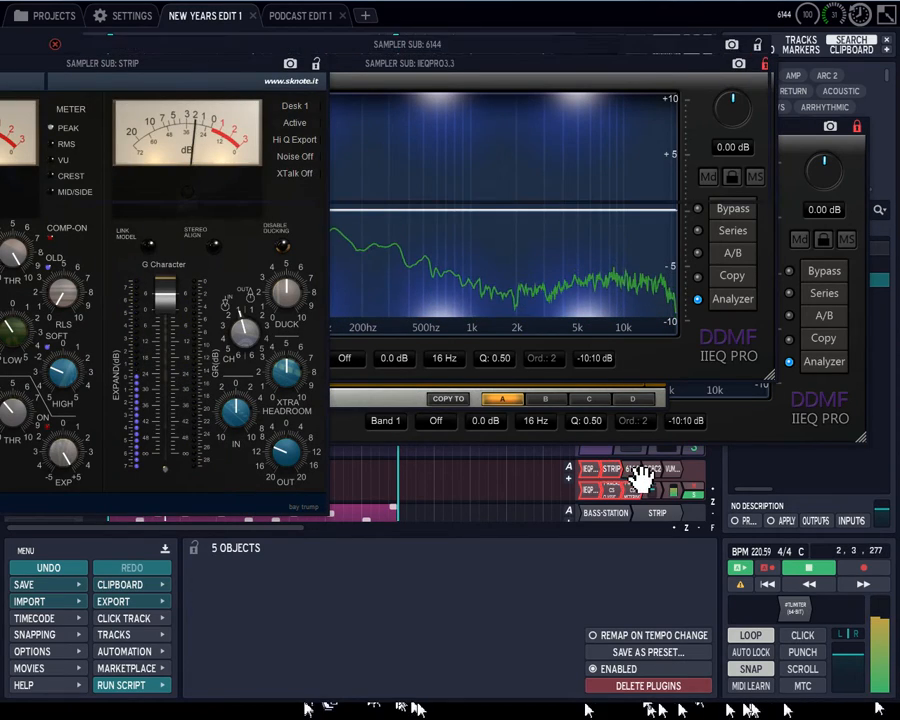
{"action": "double_click", "coordinate": [654, 472]}
{"action": "double_click", "coordinate": [672, 471]}
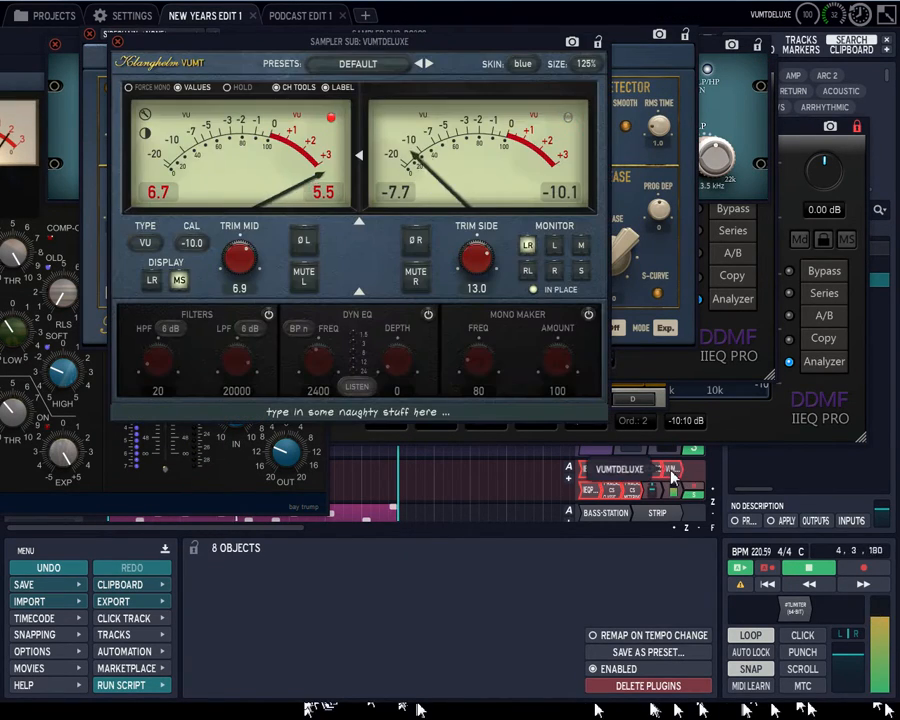
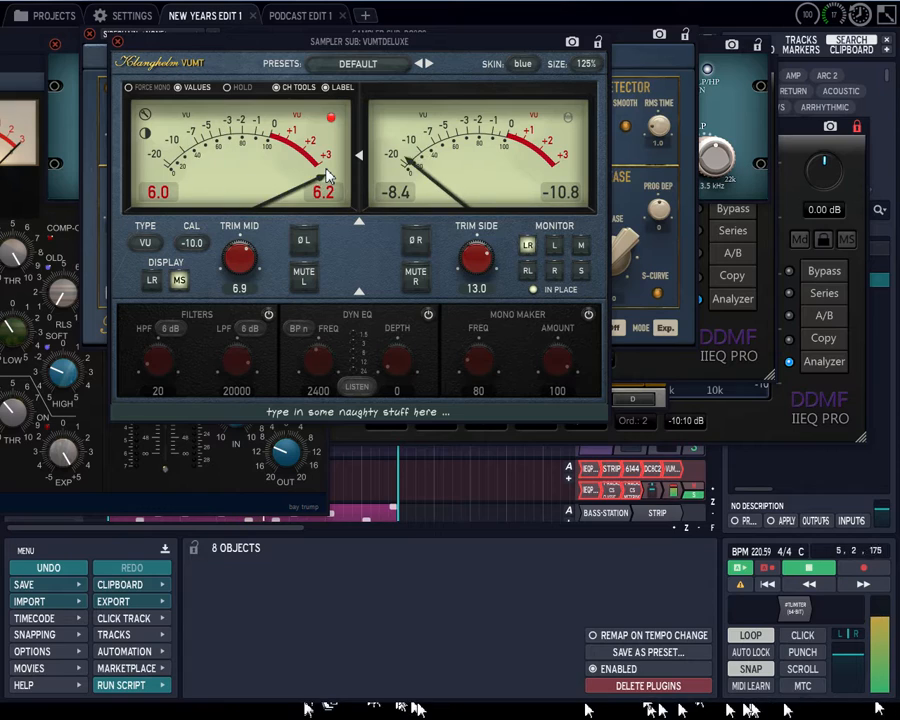
- Close all the open Sampler Sub plugin windows, bringing the Strip window fully into view before closing it
{"action": "left_click", "coordinate": [118, 42]}
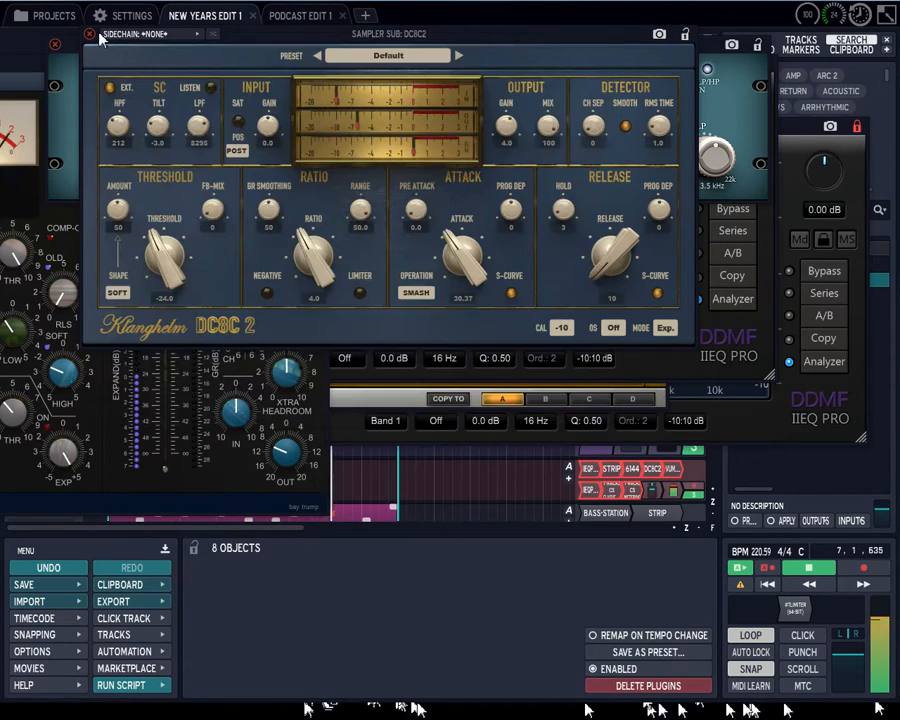
{"action": "left_click", "coordinate": [89, 36]}
{"action": "left_click", "coordinate": [55, 45]}
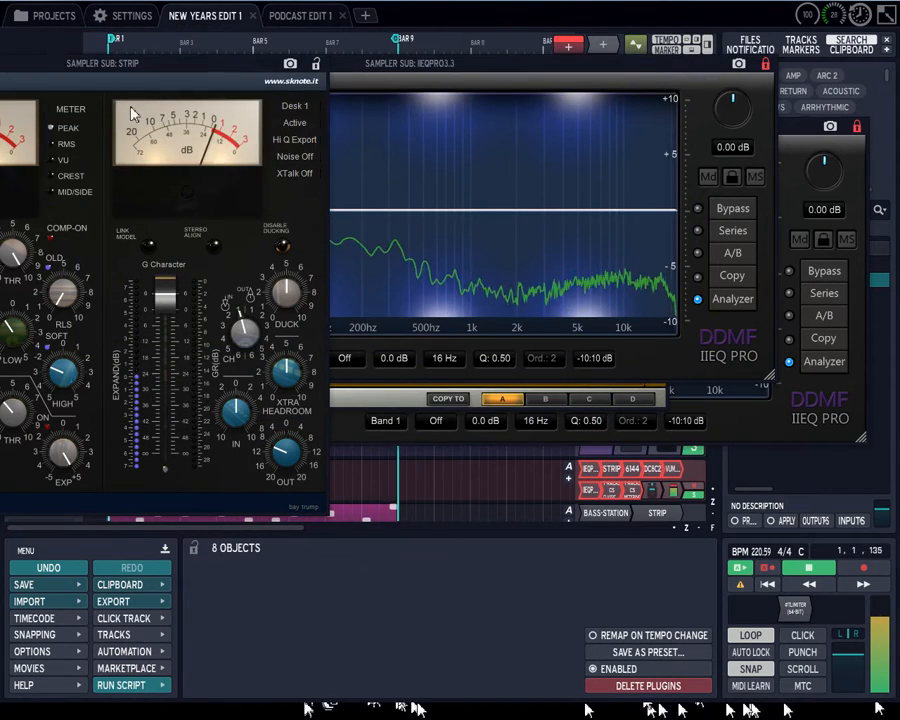
{"action": "left_click_drag", "start_coordinate": [127, 64], "coordinate": [265, 66]}
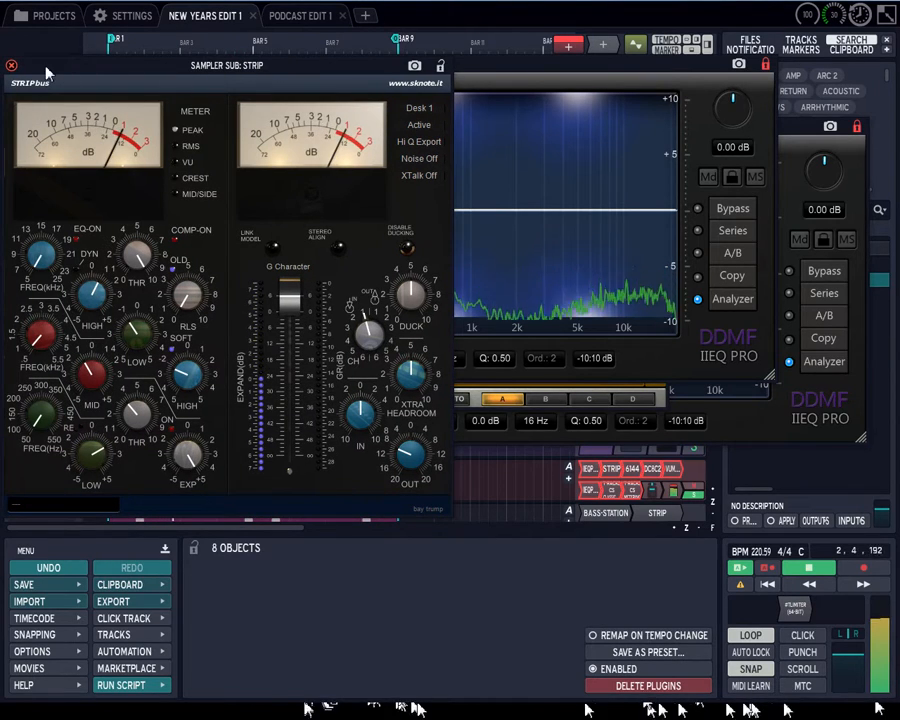
{"action": "left_click", "coordinate": [11, 66]}
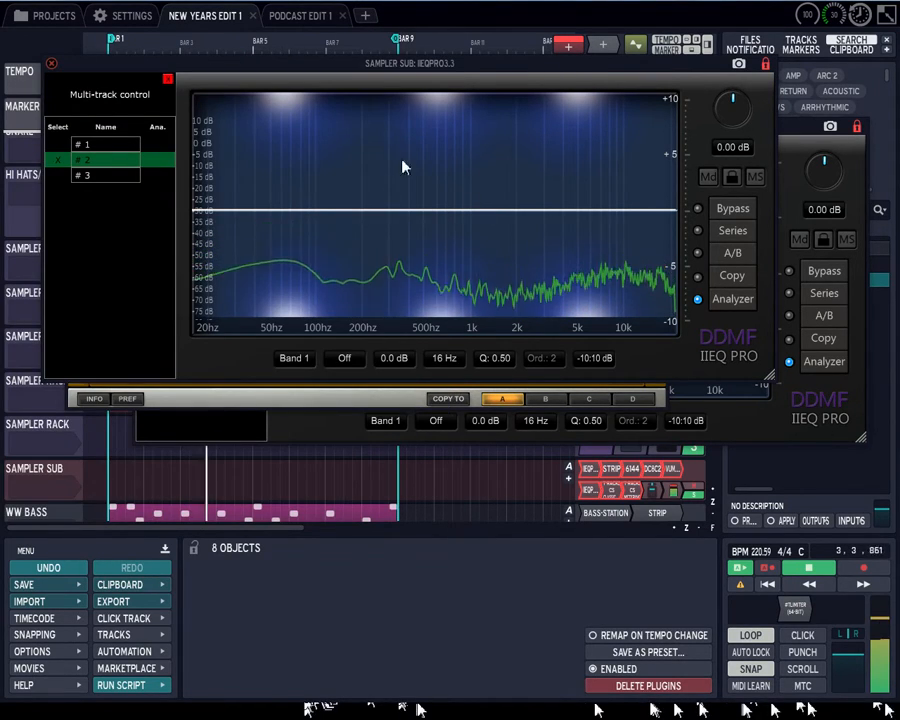
{"action": "left_click", "coordinate": [53, 64]}
{"action": "left_click", "coordinate": [77, 64]}
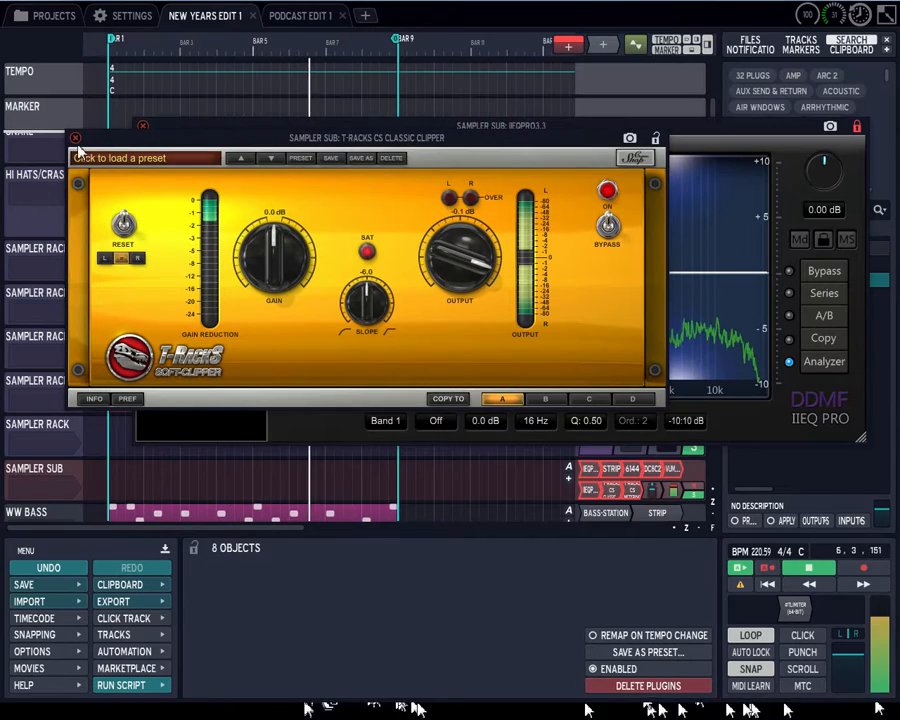
{"action": "left_click", "coordinate": [75, 124]}
{"action": "left_click", "coordinate": [143, 126]}
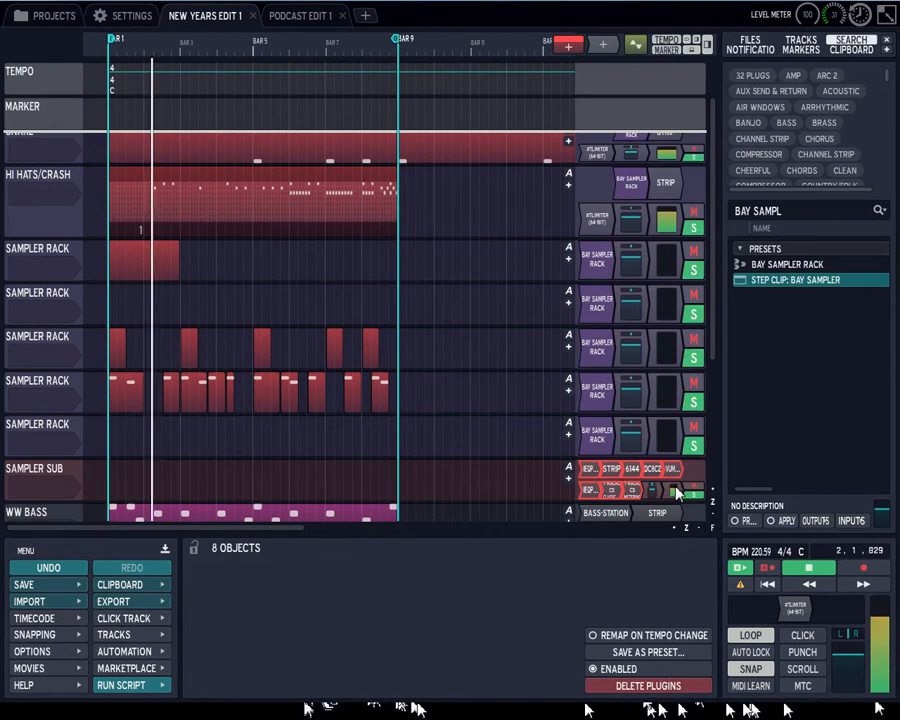
- Turn off solo on Sampler Sub, stop playback, and return the playhead to the start
{"action": "scroll", "coordinate": [713, 357], "scroll_direction": "down", "scroll_amount": 2}
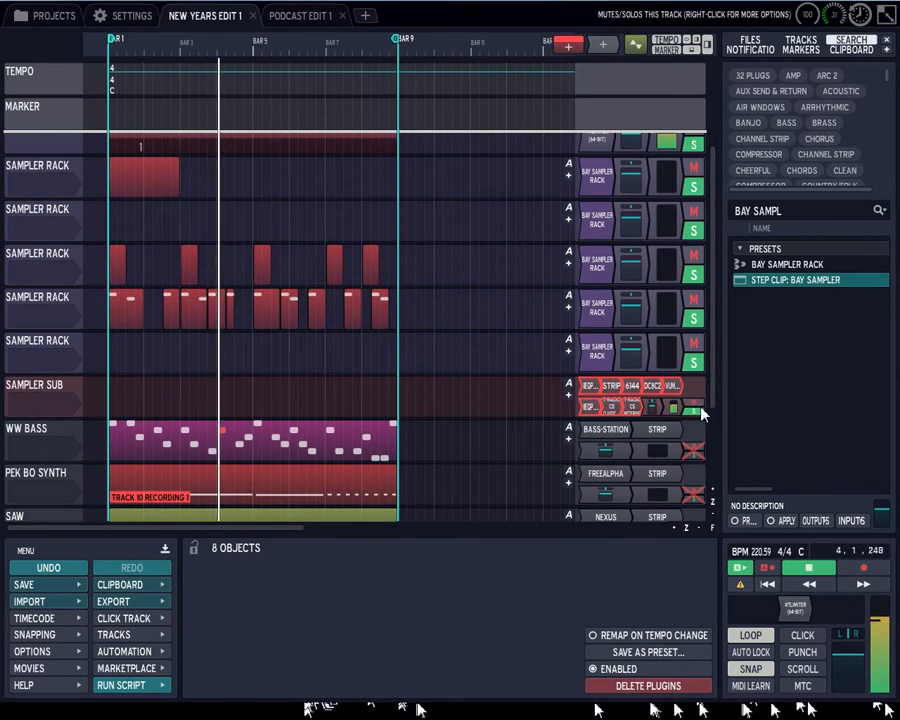
{"action": "left_click", "coordinate": [700, 415]}
{"action": "left_click", "coordinate": [807, 569]}
{"action": "left_click", "coordinate": [767, 584]}
{"action": "left_click", "coordinate": [694, 410]}
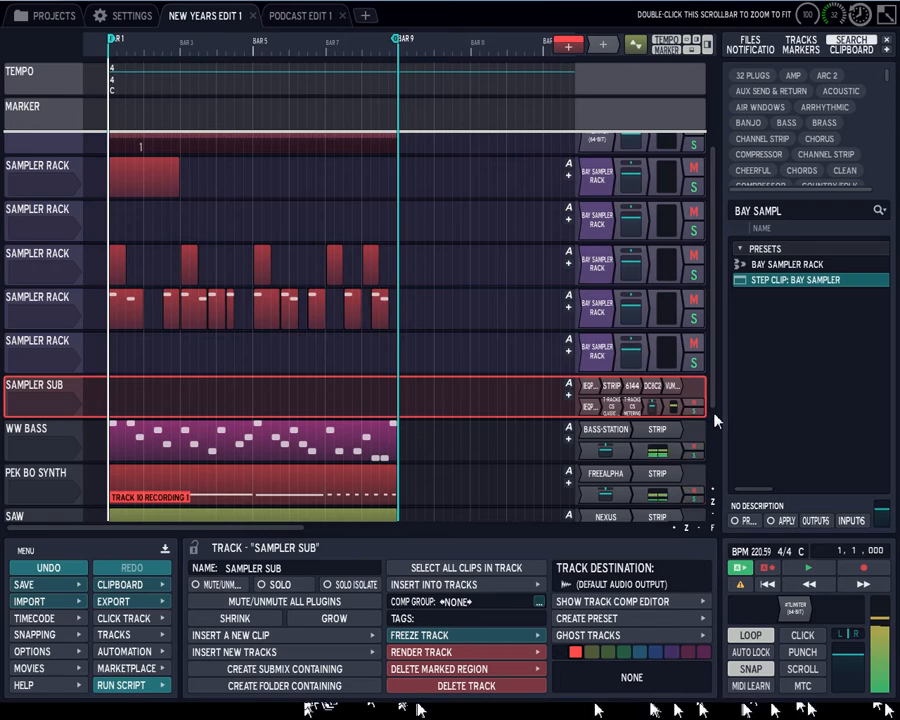
- View the Strip plugin on WW Bass, set its Bass-Station synth to the Wow 2 Bass program, and close the plugin windows
{"action": "left_click_drag", "start_coordinate": [714, 405], "coordinate": [716, 492]}
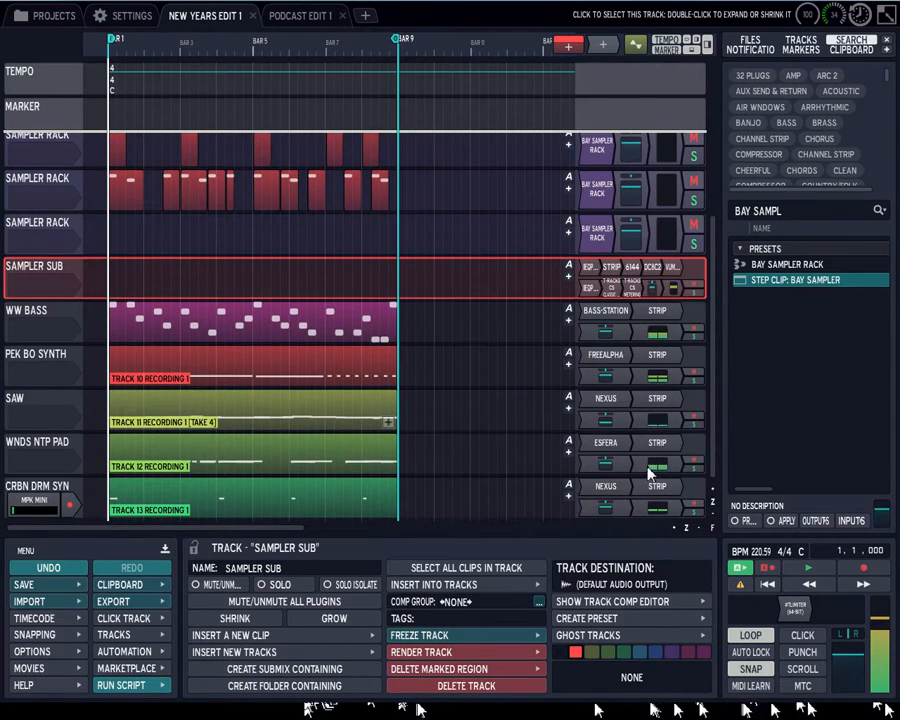
{"action": "double_click", "coordinate": [657, 311]}
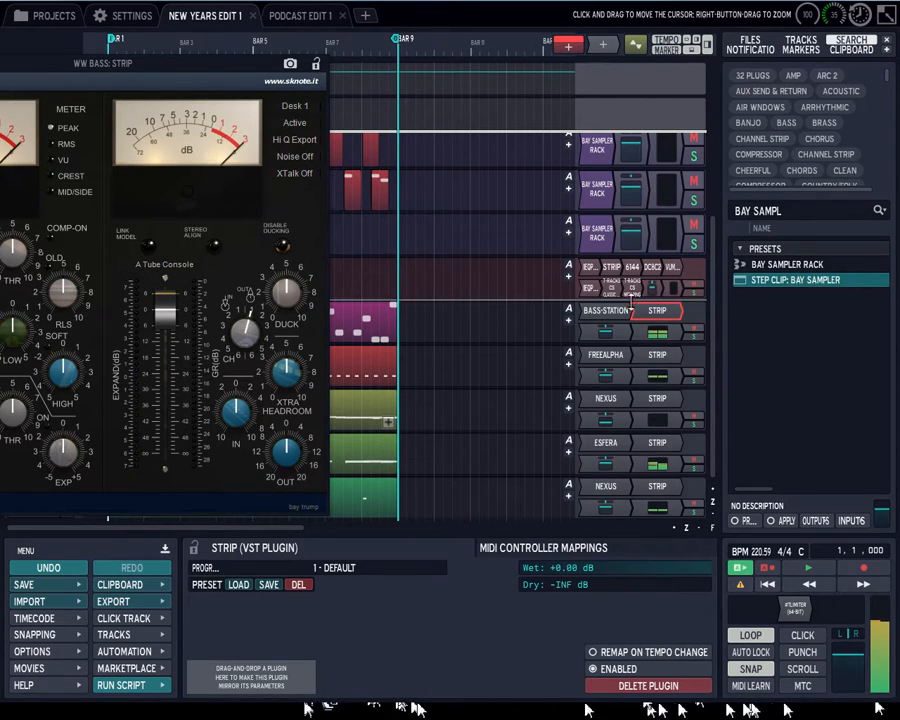
{"action": "left_click", "coordinate": [603, 311]}
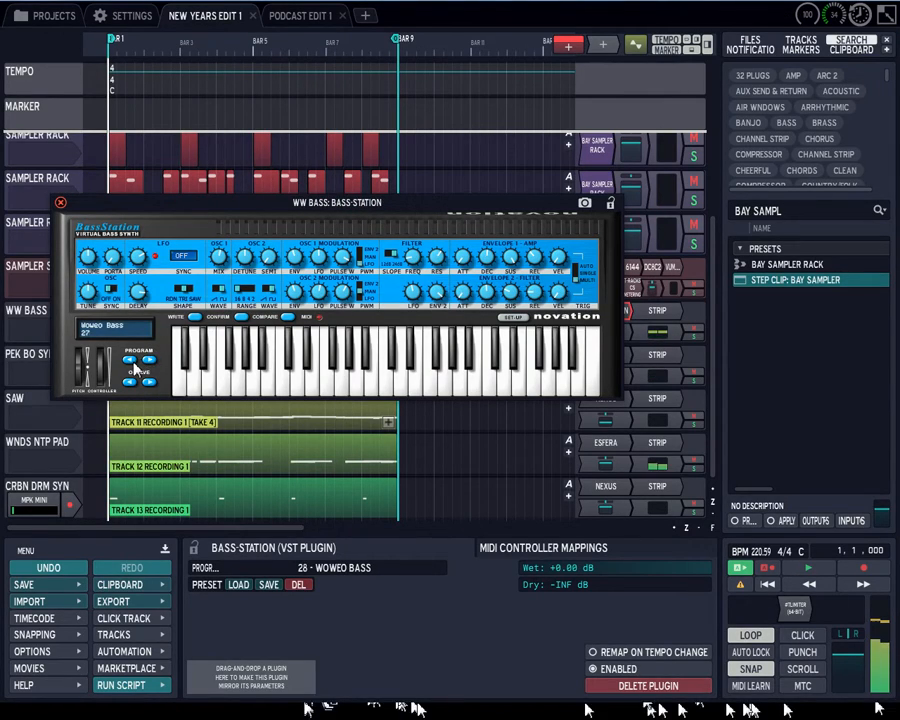
{"action": "left_click", "coordinate": [60, 202]}
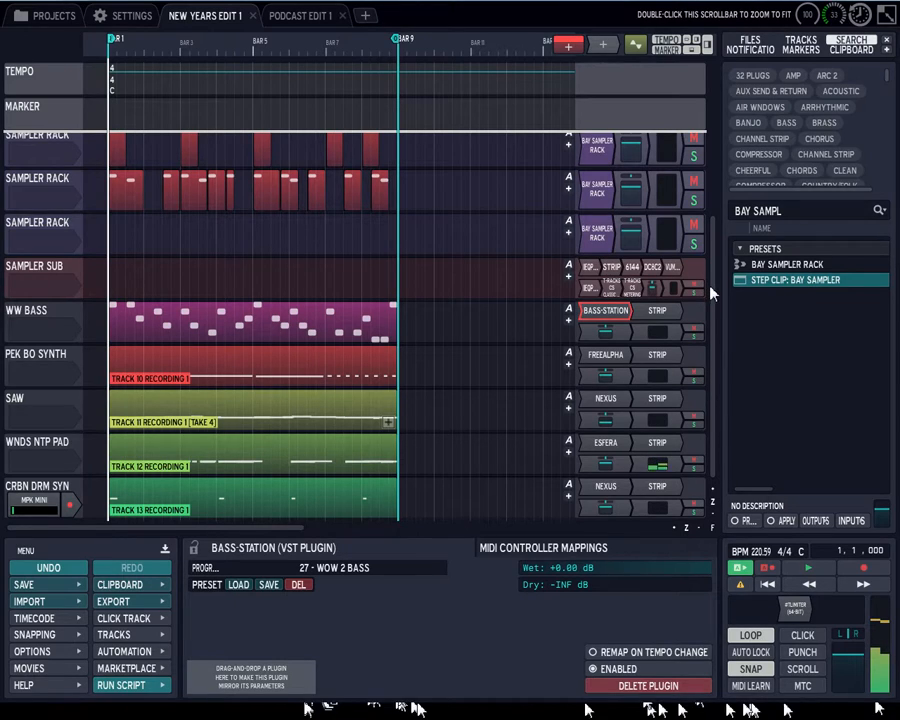
- Open the Esfera synth on WNDS NTP Pad, place its window fully in view, and close it
{"action": "left_click", "coordinate": [609, 448]}
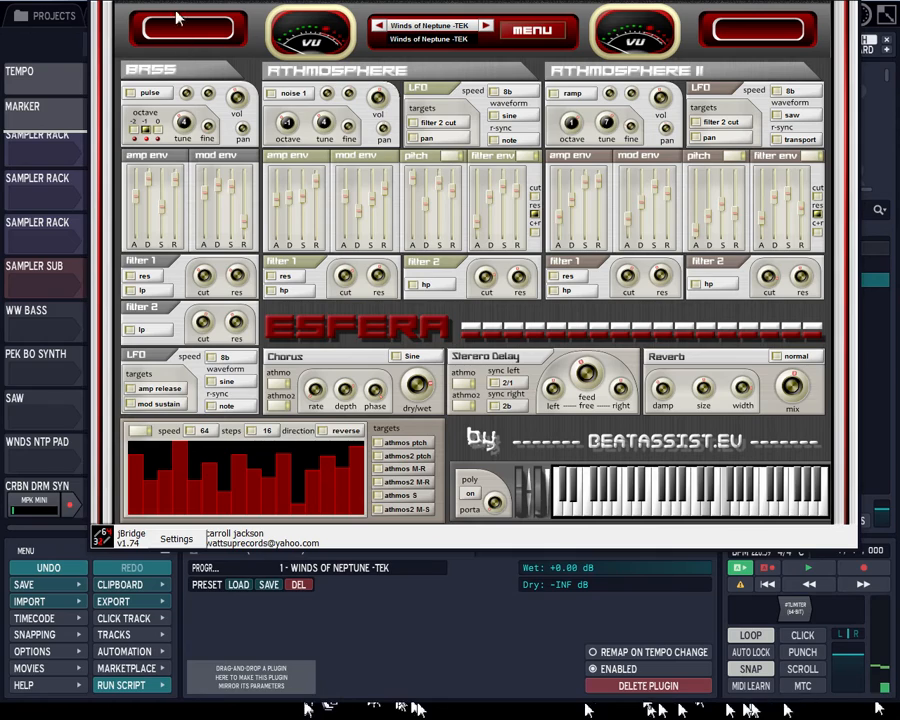
{"action": "left_click_drag", "start_coordinate": [117, 1], "coordinate": [118, 42]}
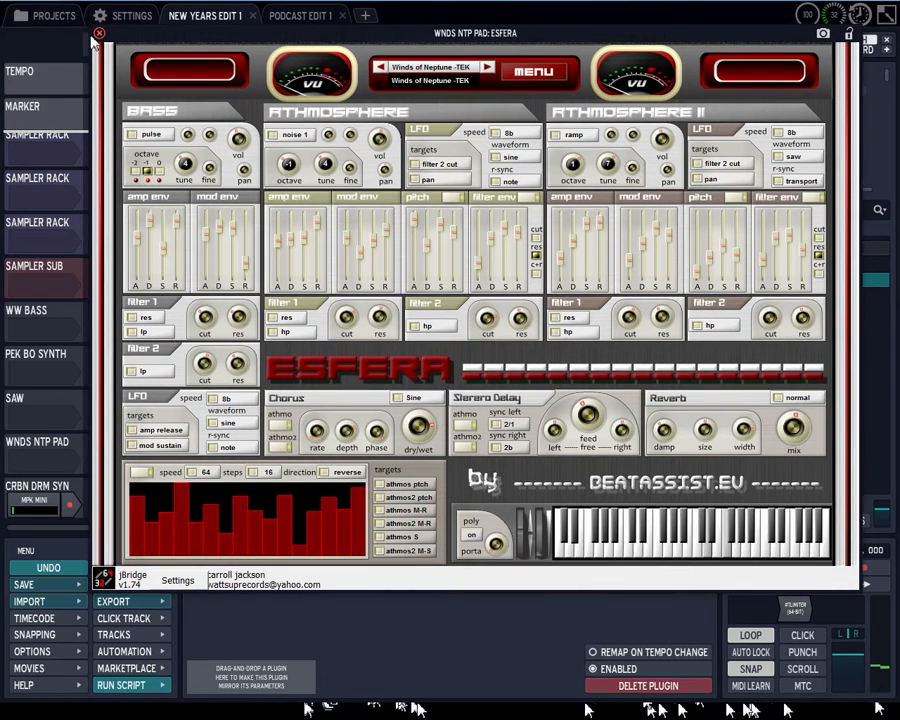
{"action": "left_click", "coordinate": [99, 34]}
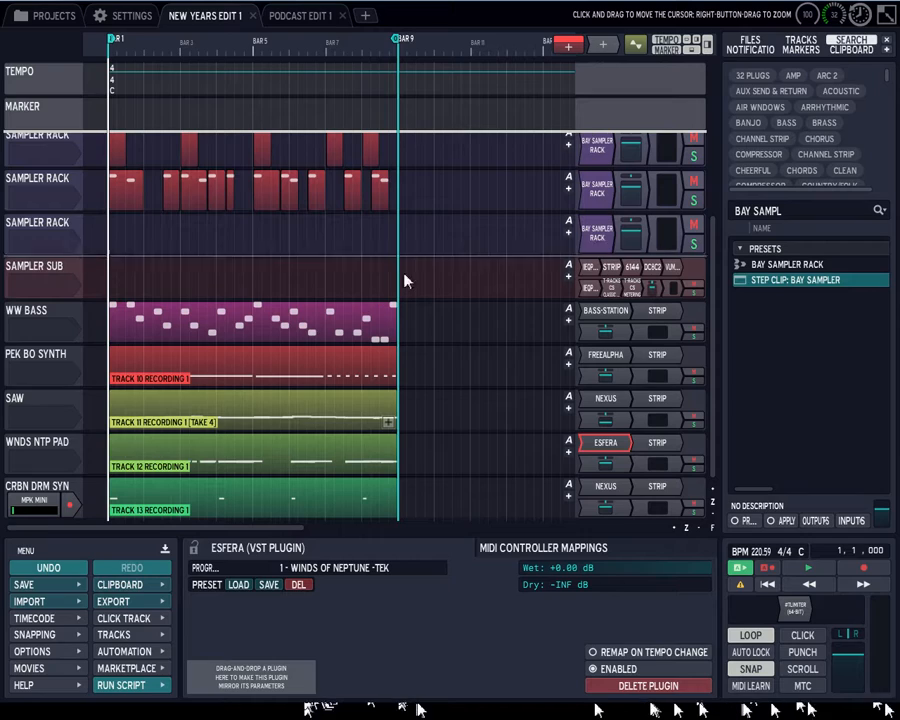
- Expand the WW Bass step clip to examine its channels and step pattern, and shrink it back
{"action": "scroll", "coordinate": [200, 318], "scroll_direction": "up", "scroll_amount": 2}
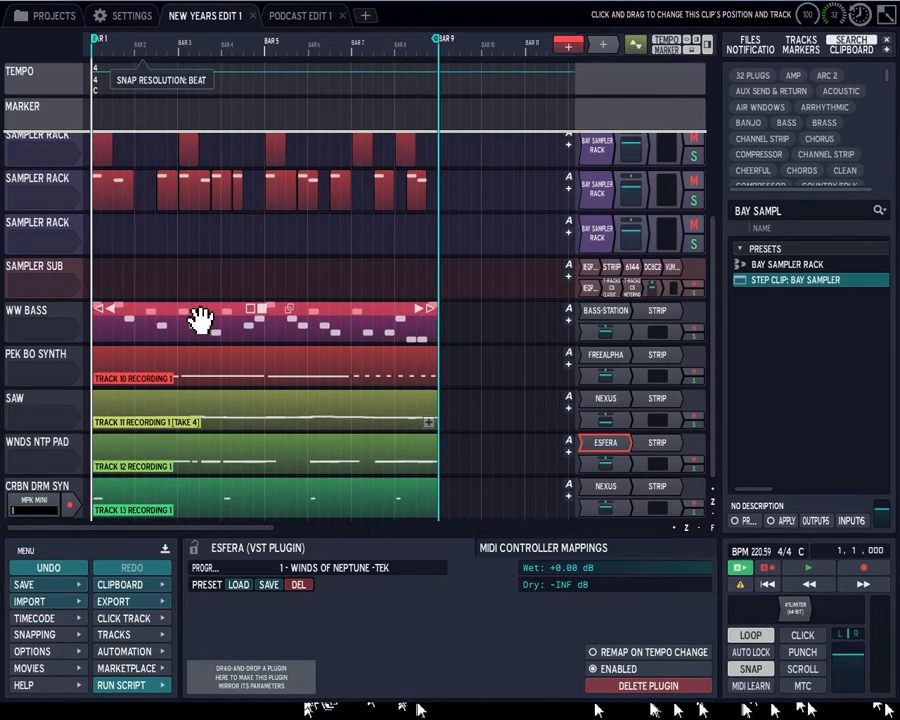
{"action": "double_click", "coordinate": [200, 316]}
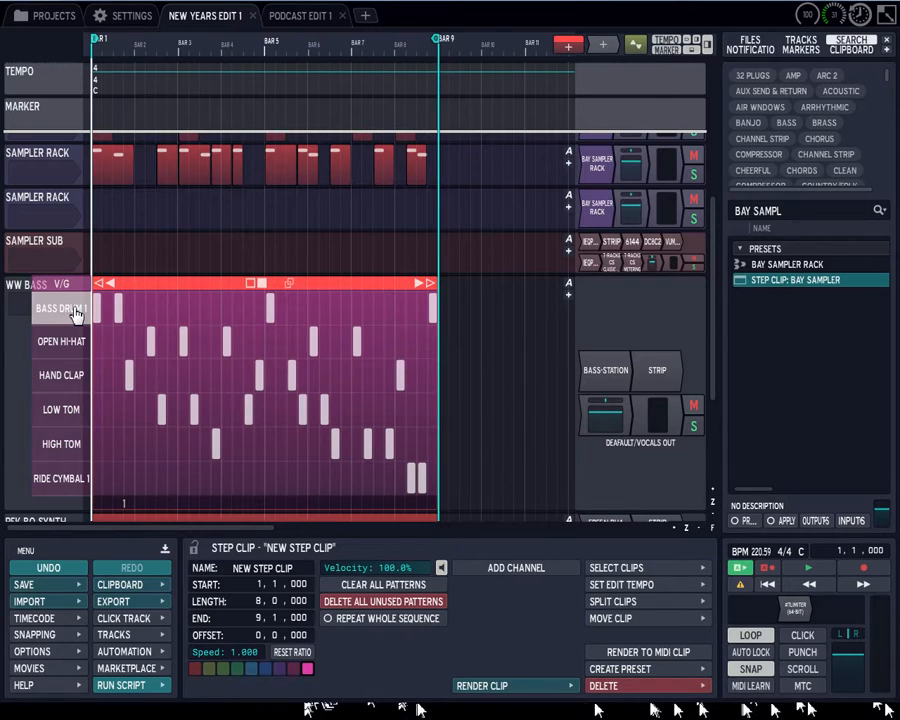
{"action": "double_click", "coordinate": [168, 288]}
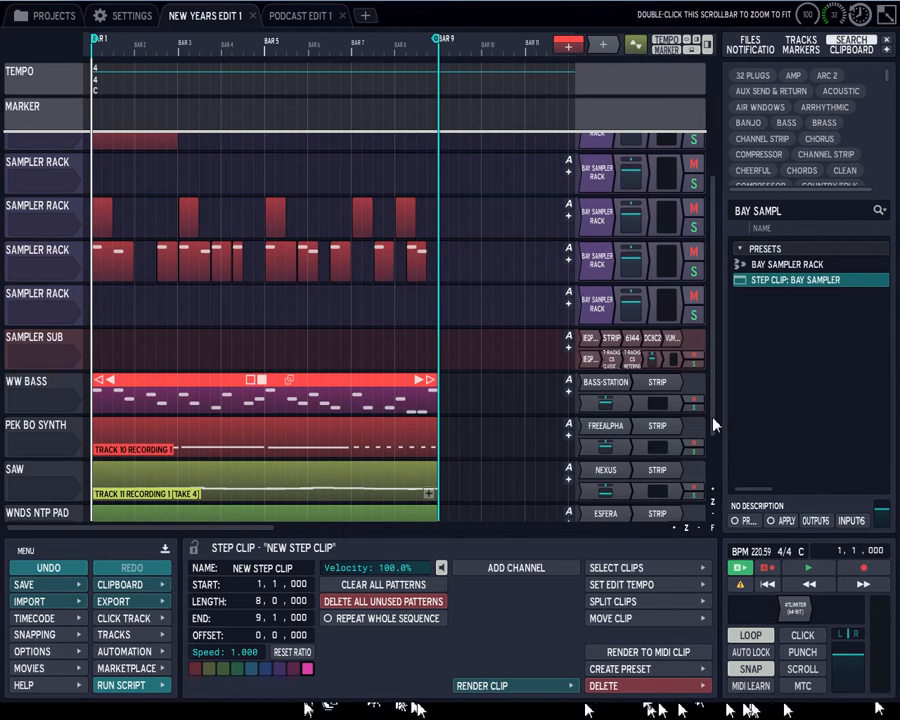
- Start playback and view the Strip plugins on WW Bass and Pek Bo Synth, closing each window after checking its meters
{"action": "left_click_drag", "start_coordinate": [713, 422], "coordinate": [713, 496]}
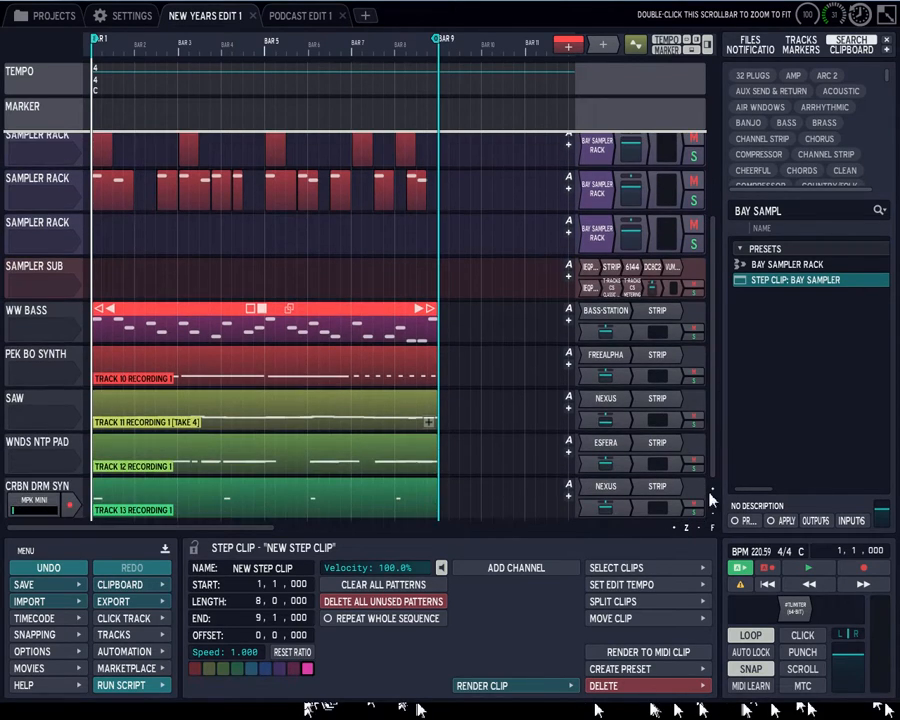
{"action": "left_click", "coordinate": [797, 577]}
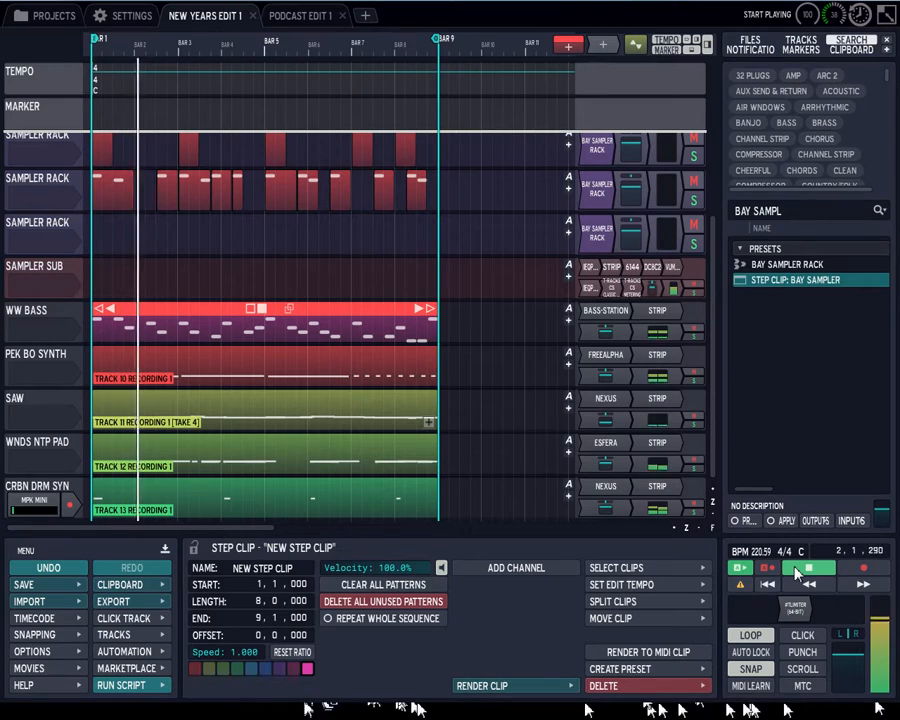
{"action": "double_click", "coordinate": [662, 318]}
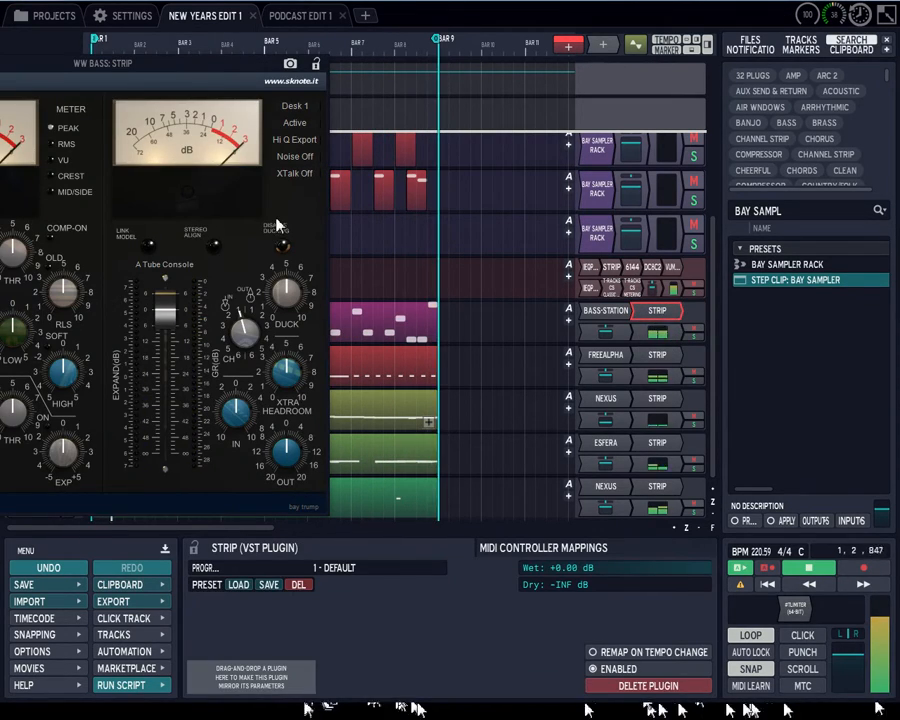
{"action": "left_click_drag", "start_coordinate": [199, 76], "coordinate": [404, 100]}
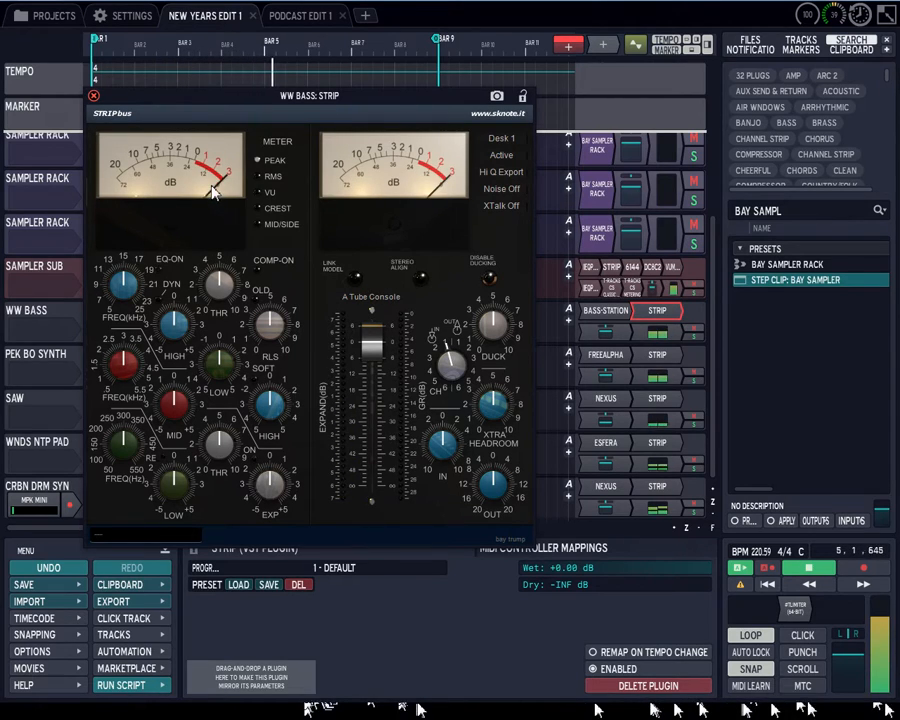
{"action": "left_click", "coordinate": [93, 95]}
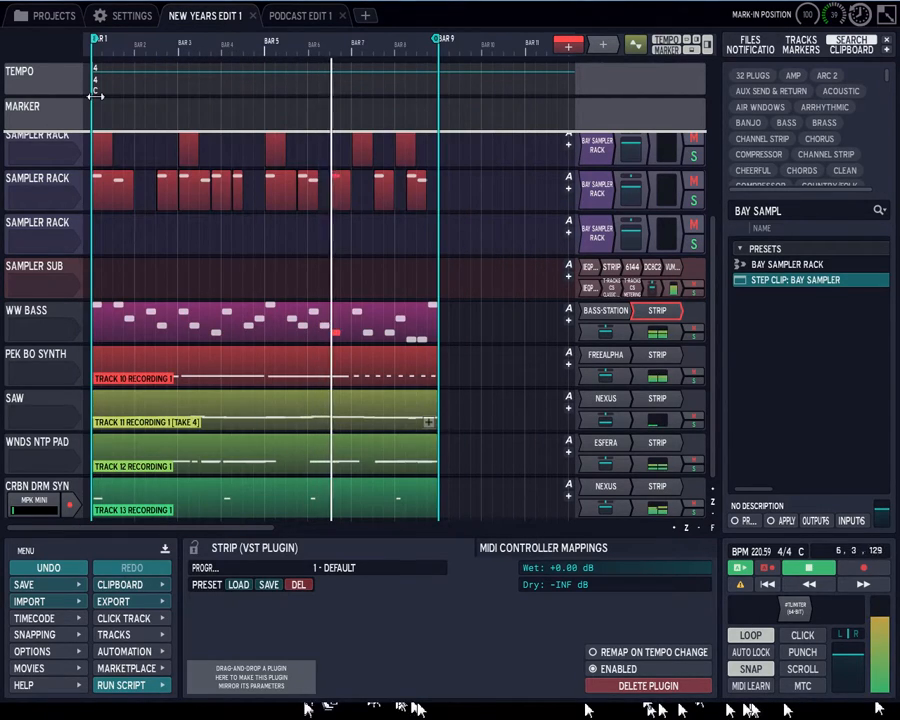
{"action": "left_click", "coordinate": [652, 356]}
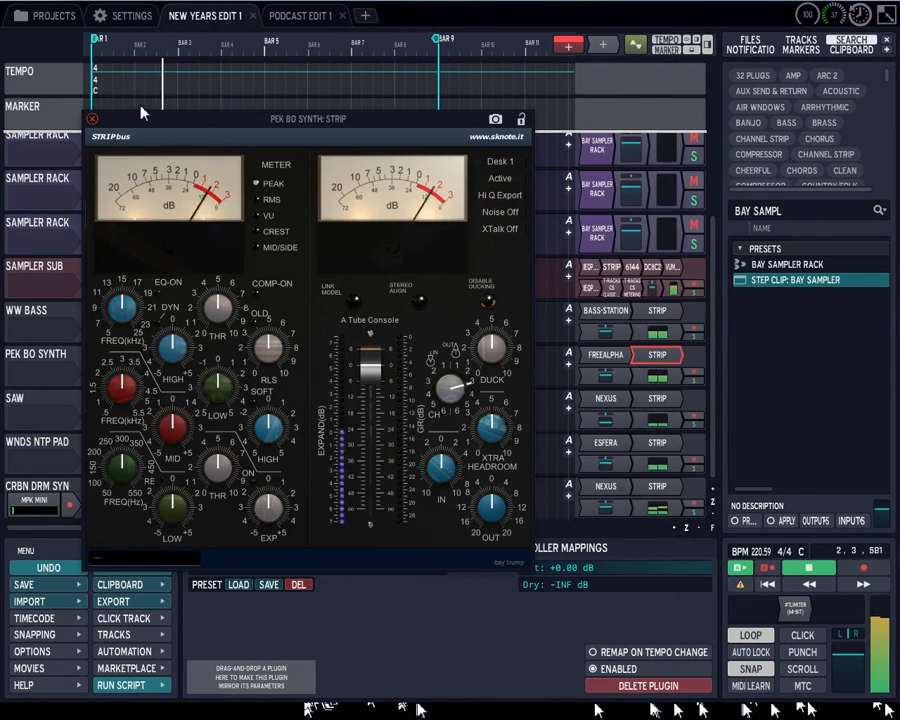
{"action": "left_click", "coordinate": [92, 119]}
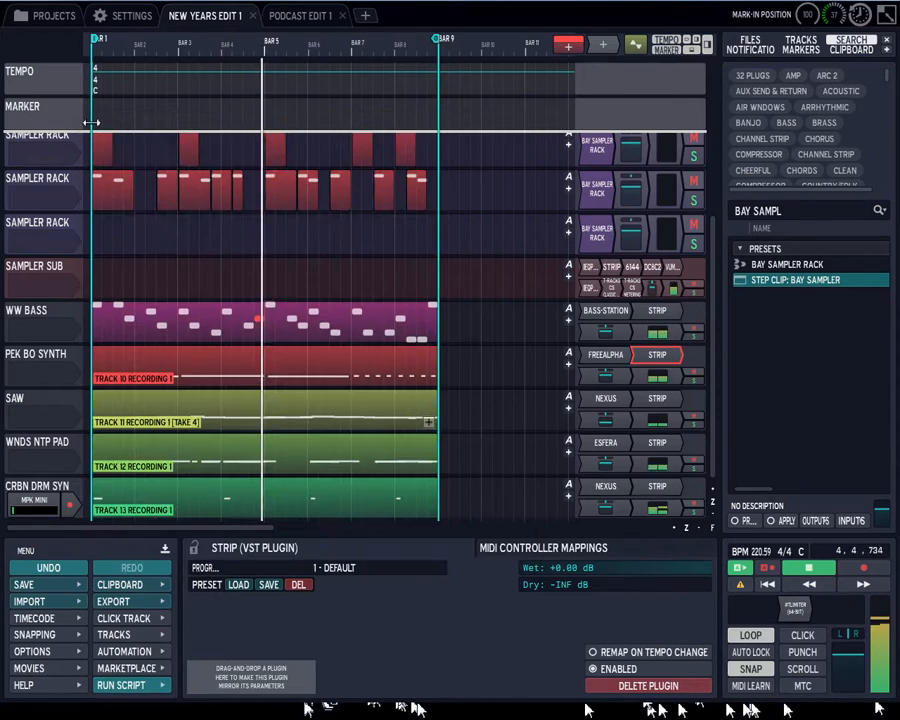
- Set the crosstalk to XTalk Lo in the Strip plugin on the Saw track and close the plugin window
{"action": "left_click", "coordinate": [651, 400]}
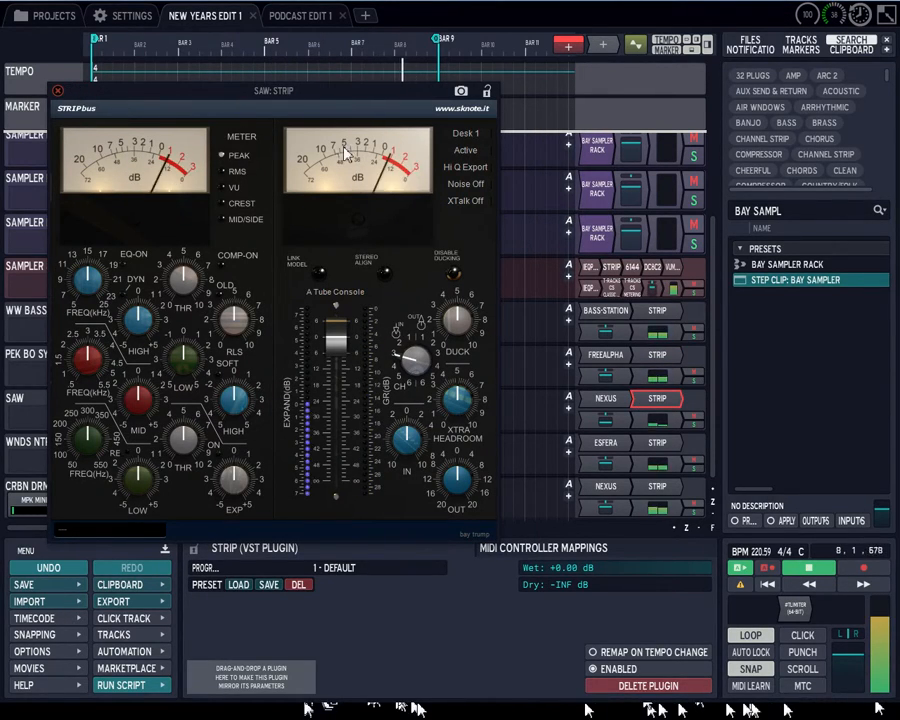
{"action": "left_click", "coordinate": [459, 134]}
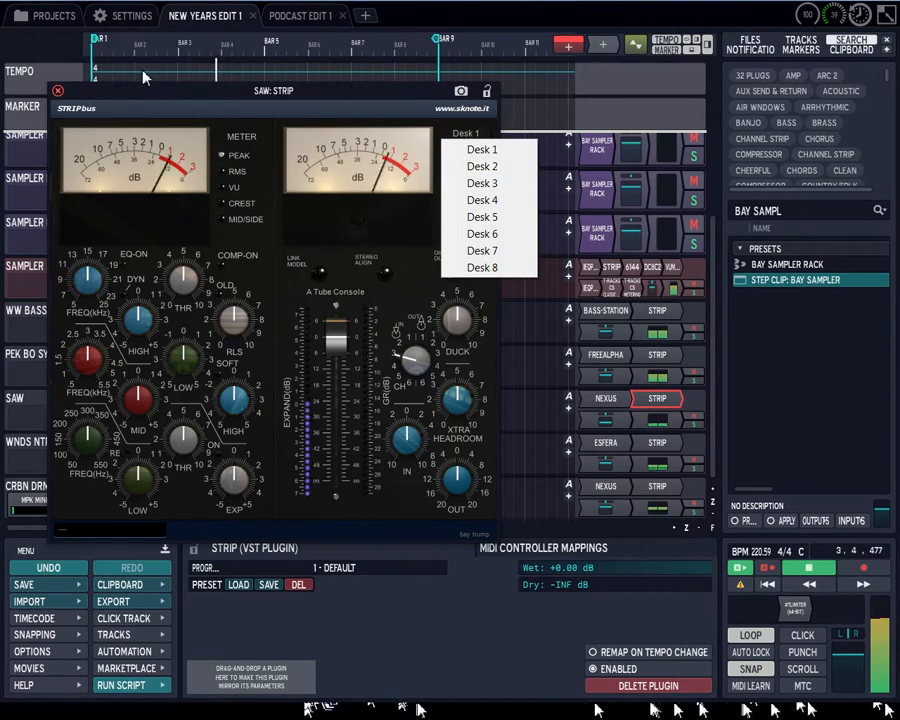
{"action": "left_click", "coordinate": [57, 89]}
{"action": "left_click", "coordinate": [57, 89]}
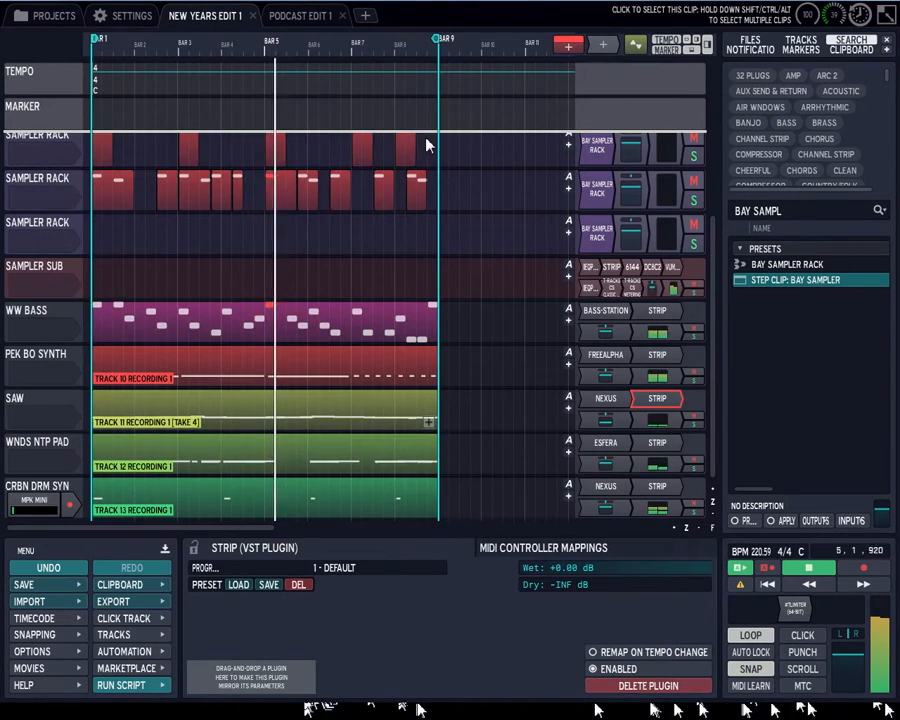
{"action": "left_click", "coordinate": [674, 401]}
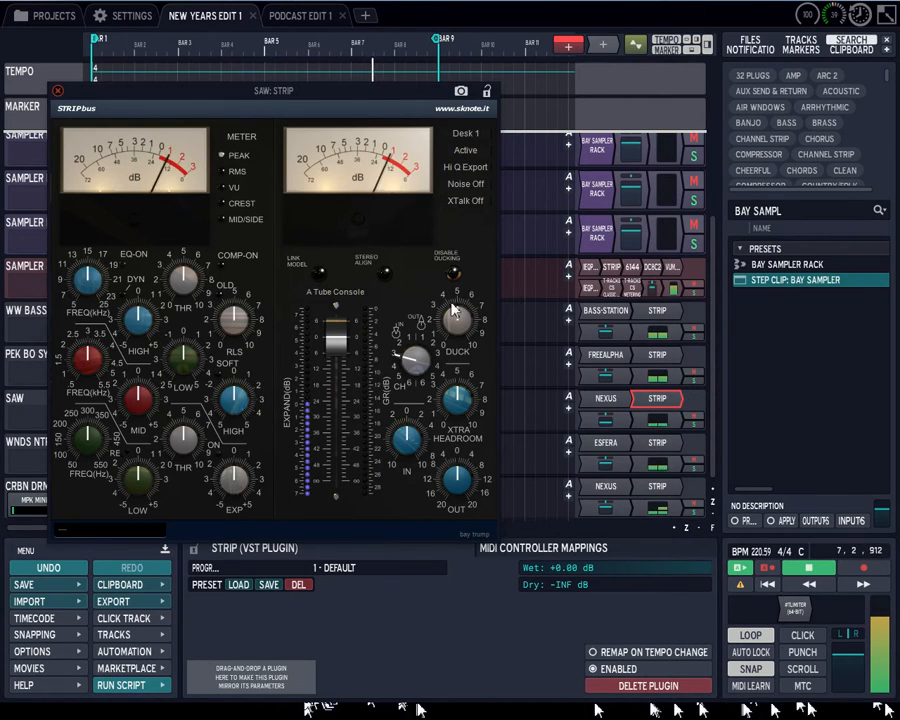
{"action": "left_click", "coordinate": [468, 203]}
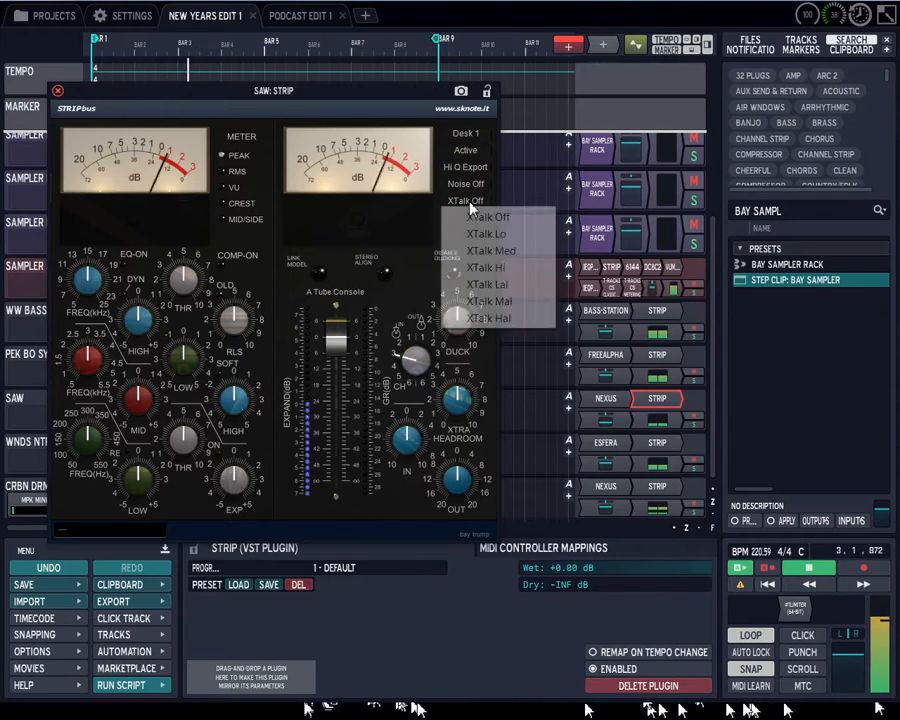
{"action": "left_click", "coordinate": [488, 235]}
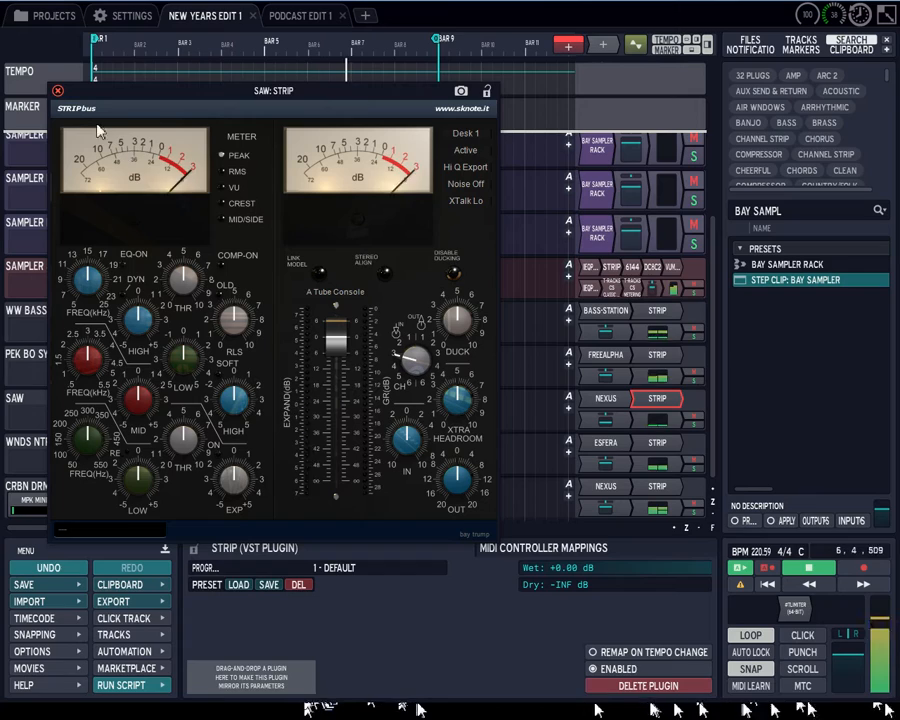
{"action": "left_click", "coordinate": [57, 92]}
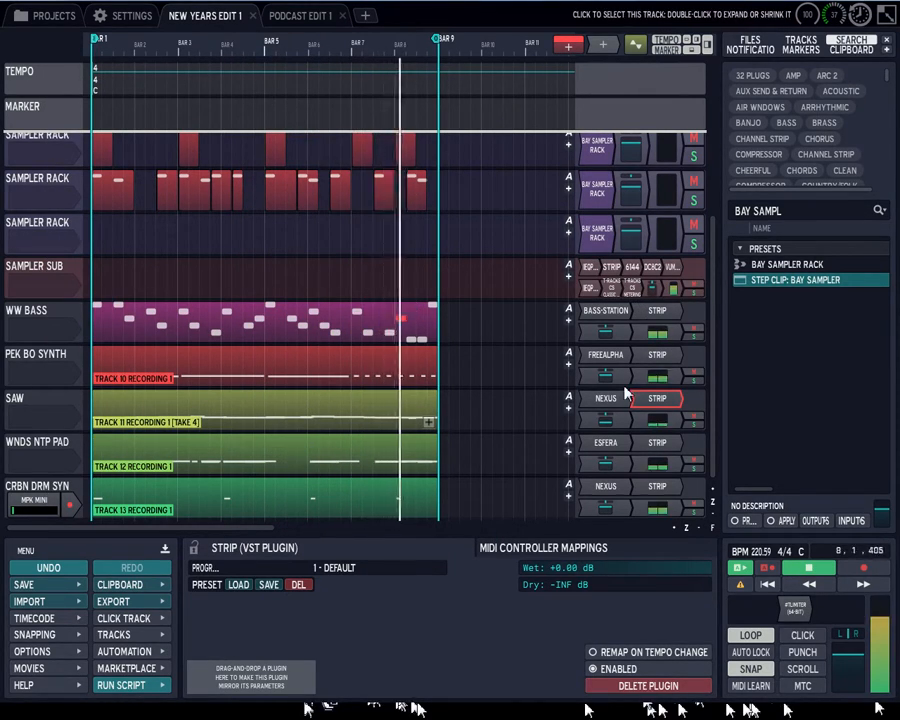
- Stop playback of the full mix
{"action": "scroll", "coordinate": [628, 390], "scroll_direction": "down", "scroll_amount": 1}
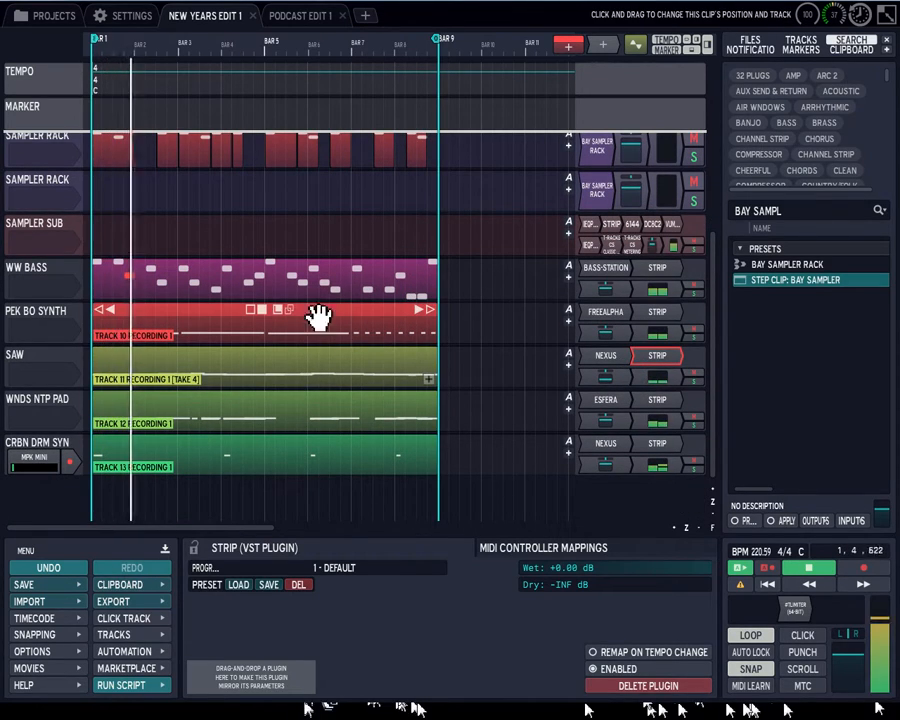
{"action": "scroll", "coordinate": [274, 310], "scroll_direction": "up", "scroll_amount": 3}
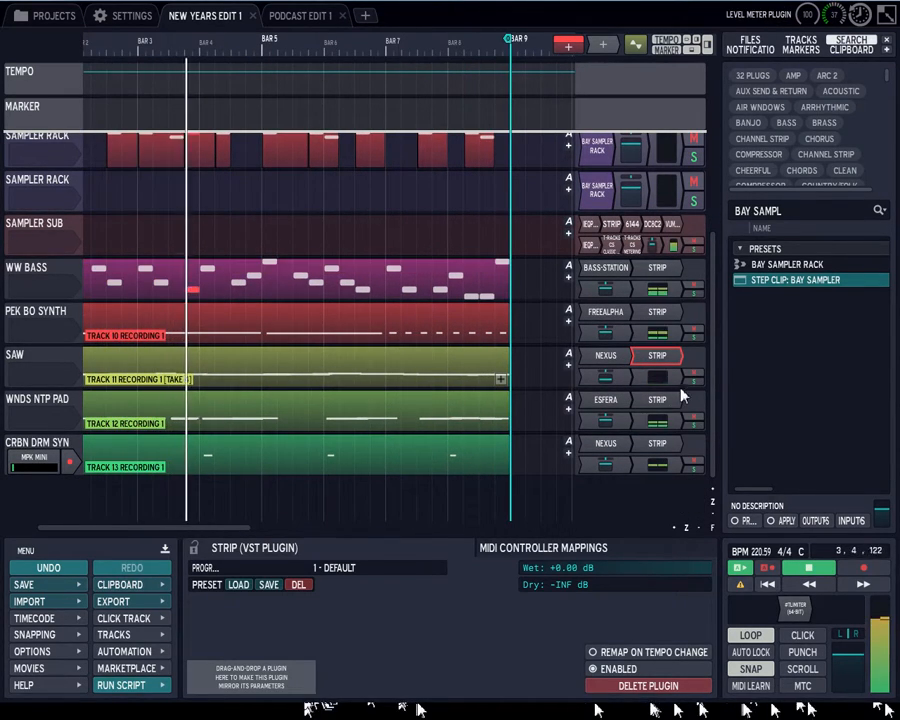
{"action": "left_click_drag", "start_coordinate": [708, 376], "coordinate": [707, 178]}
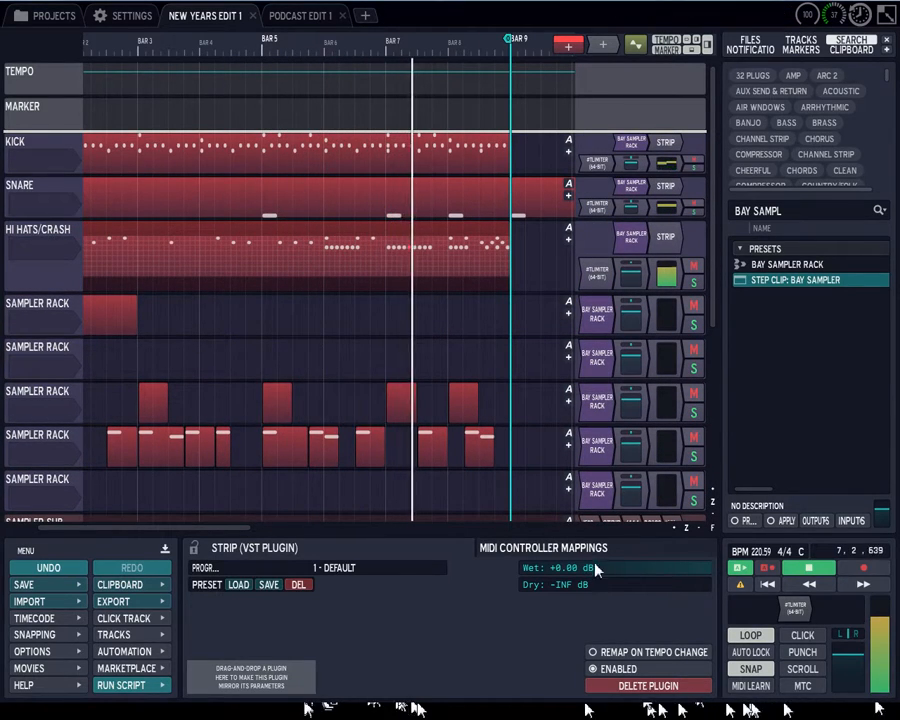
{"action": "left_click", "coordinate": [808, 568]}
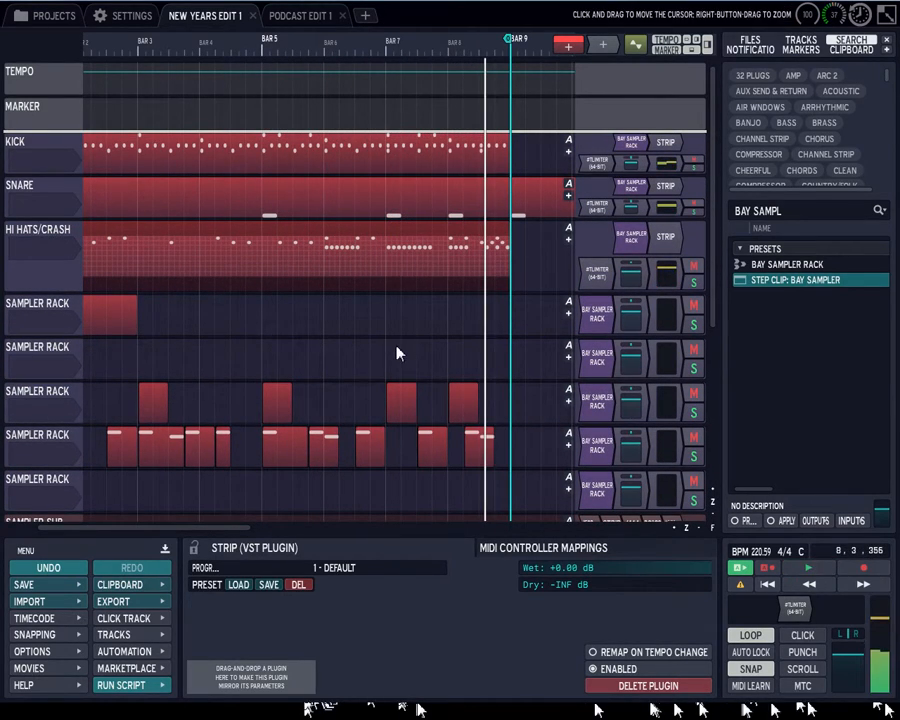
- Select the Hi Hats/Crash step clip and look over the Sampler Rack tracks below it
{"action": "left_click", "coordinate": [199, 241]}
{"action": "double_click", "coordinate": [198, 241]}
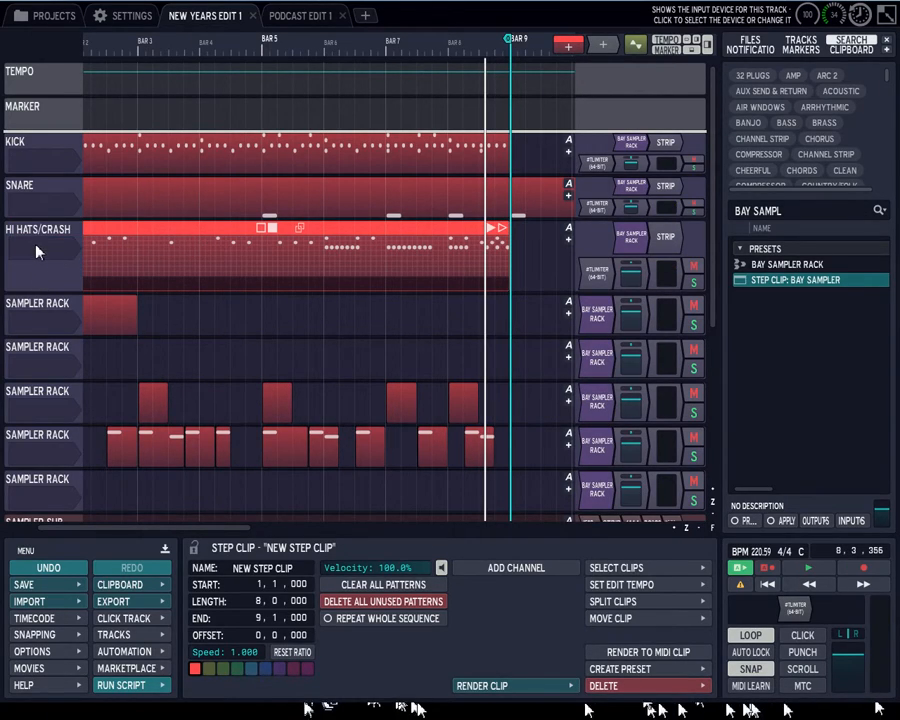
{"action": "scroll", "coordinate": [38, 252], "scroll_direction": "down", "scroll_amount": 3}
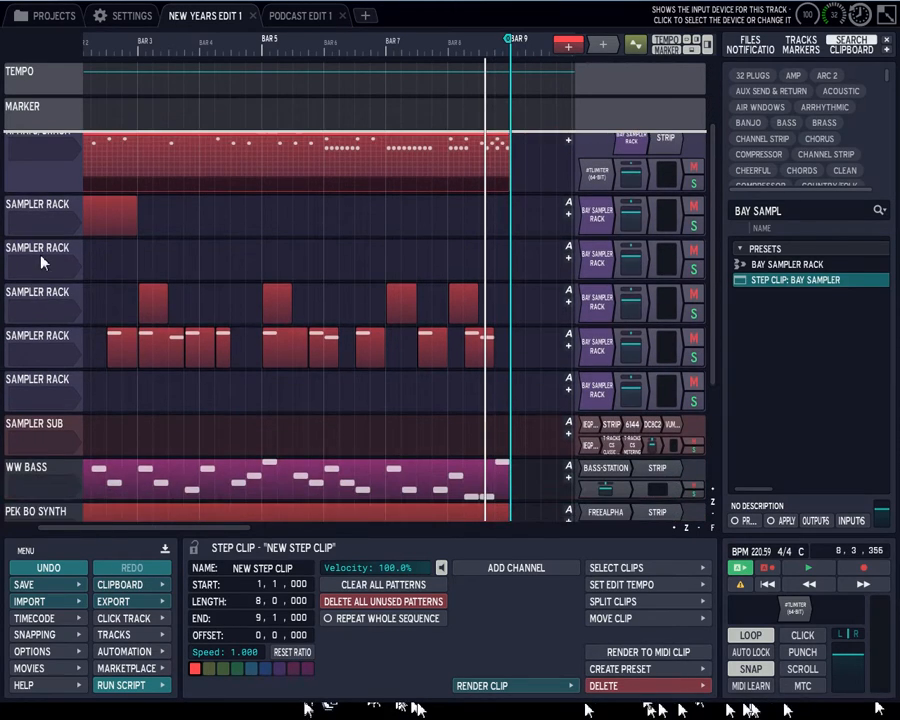
{"action": "scroll", "coordinate": [42, 254], "scroll_direction": "up", "scroll_amount": 3}
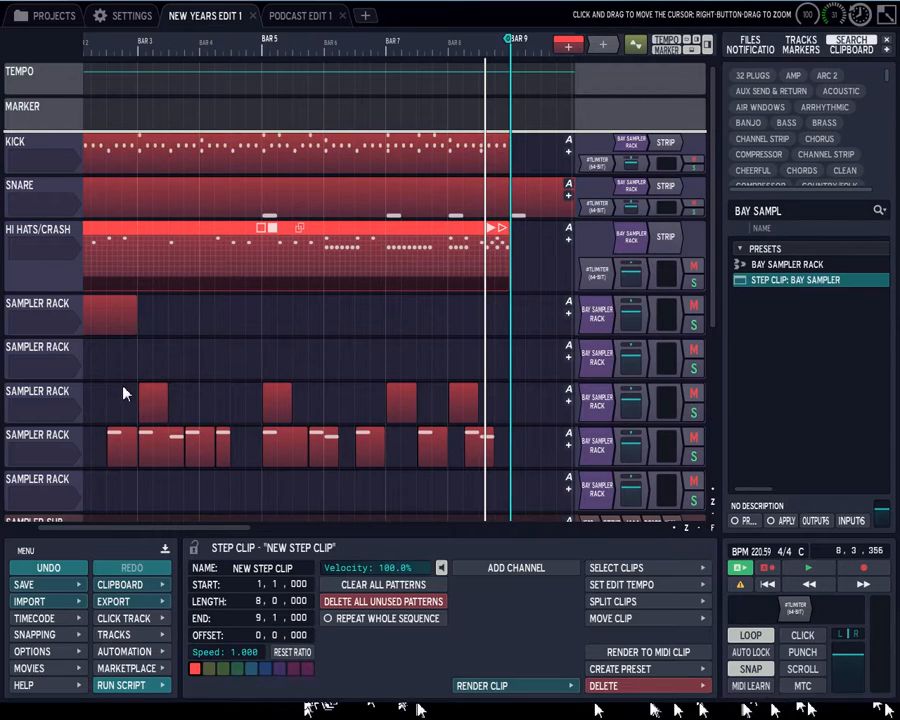
- Expand the bar 3 step clip on the fourth Sampler Rack track and inspect the Ride Cymbal 1 channel properties in the clip before it
{"action": "left_click", "coordinate": [172, 437]}
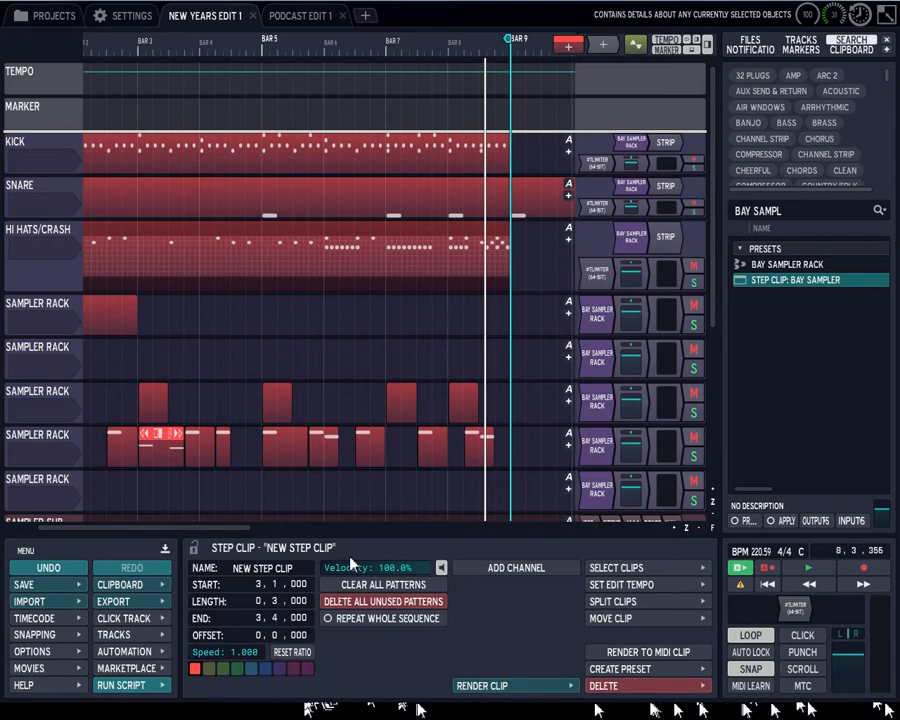
{"action": "double_click", "coordinate": [158, 438]}
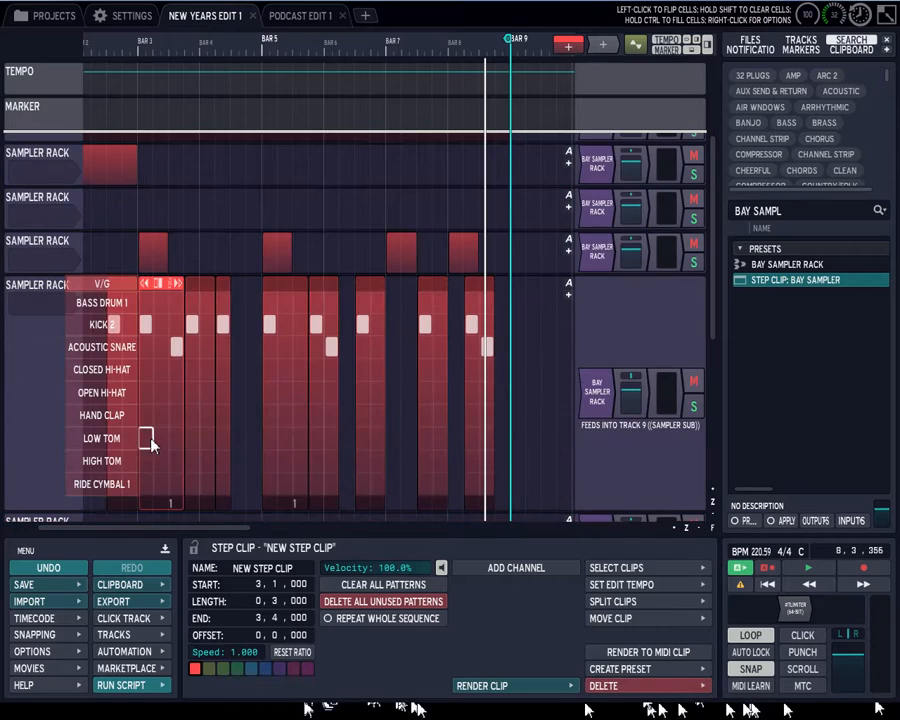
{"action": "left_click", "coordinate": [120, 485]}
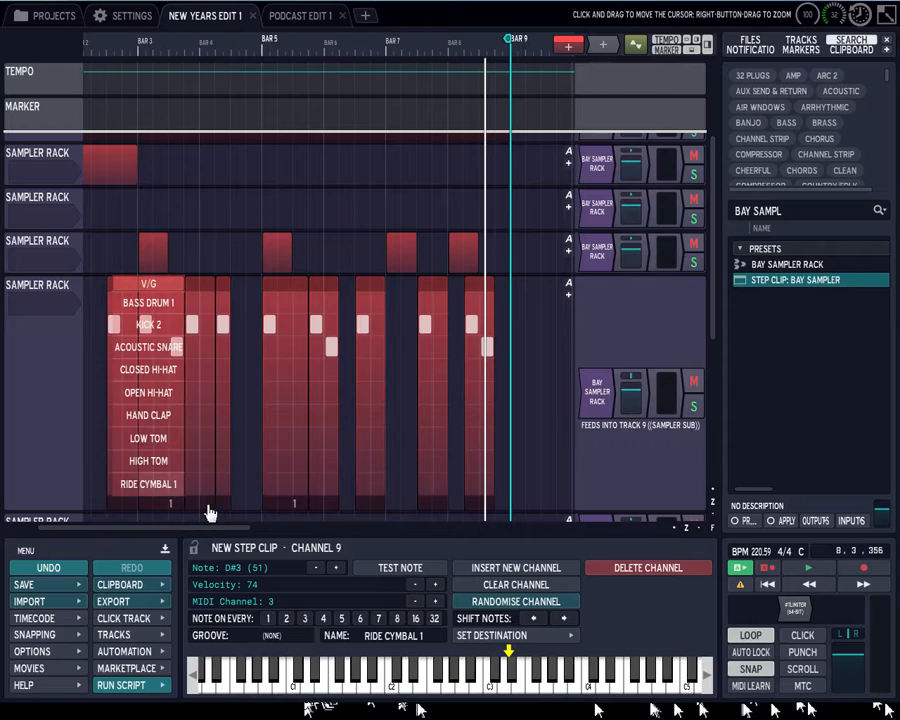
- Select section 1 of the step clip just before bar 3 and examine its common pattern length setups, active pattern and step length options
{"action": "left_click", "coordinate": [115, 512]}
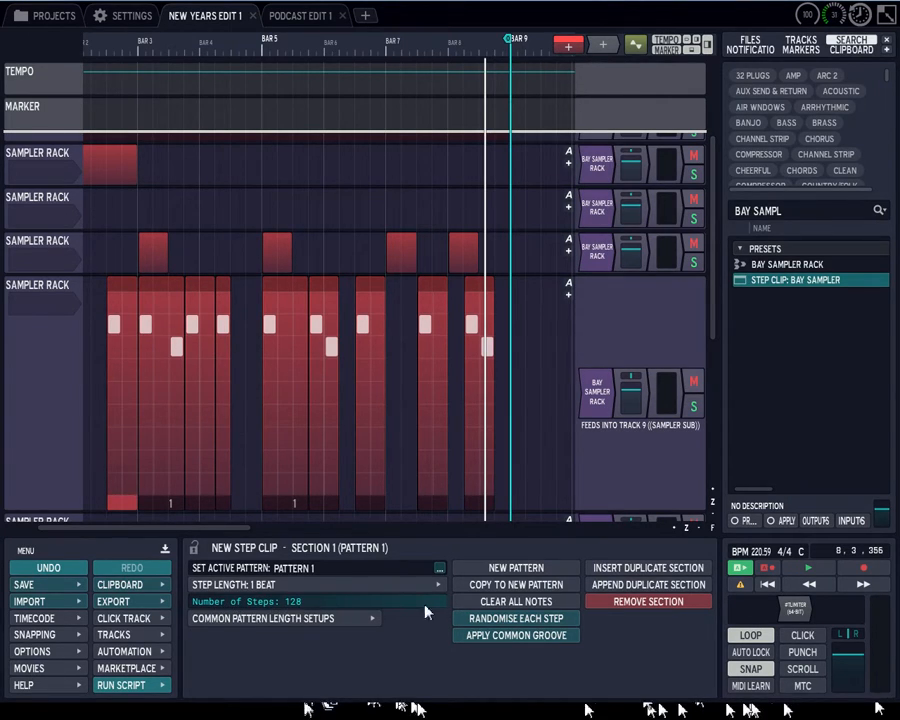
{"action": "left_click", "coordinate": [351, 621]}
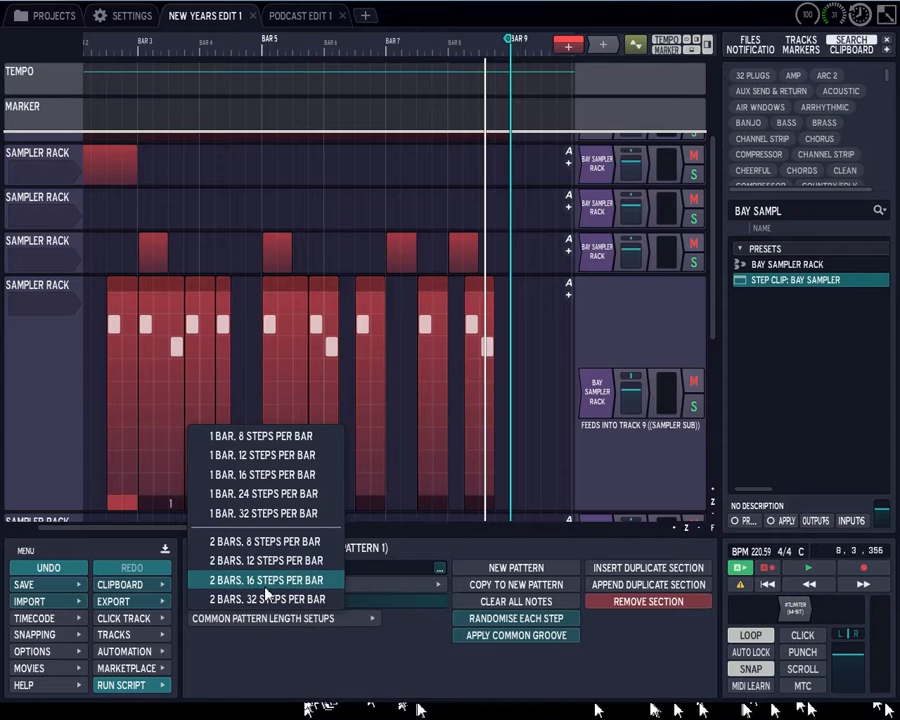
{"action": "left_click", "coordinate": [257, 678]}
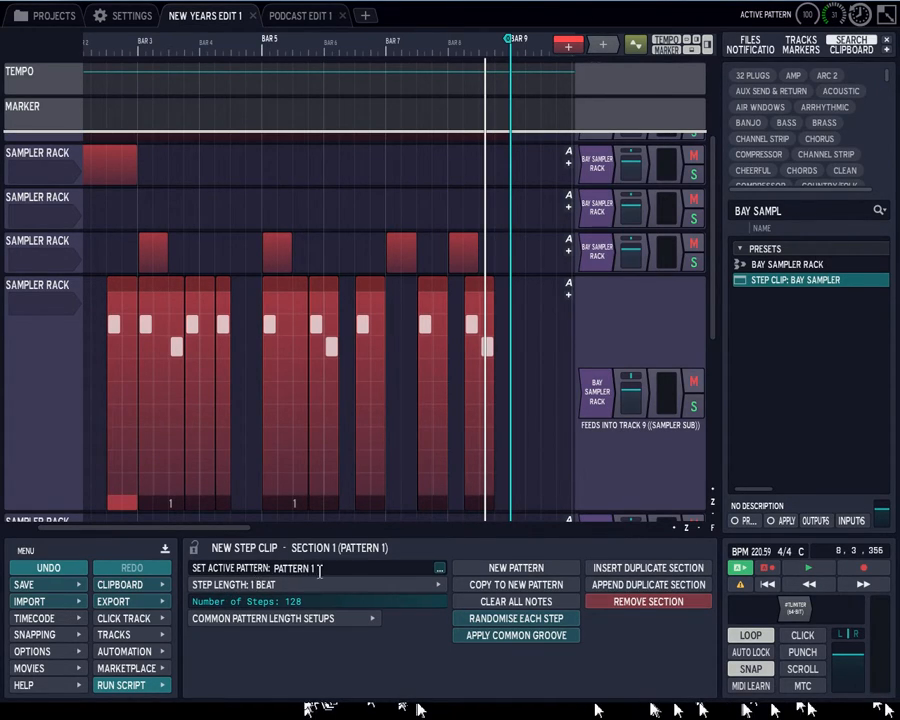
{"action": "left_click", "coordinate": [440, 569]}
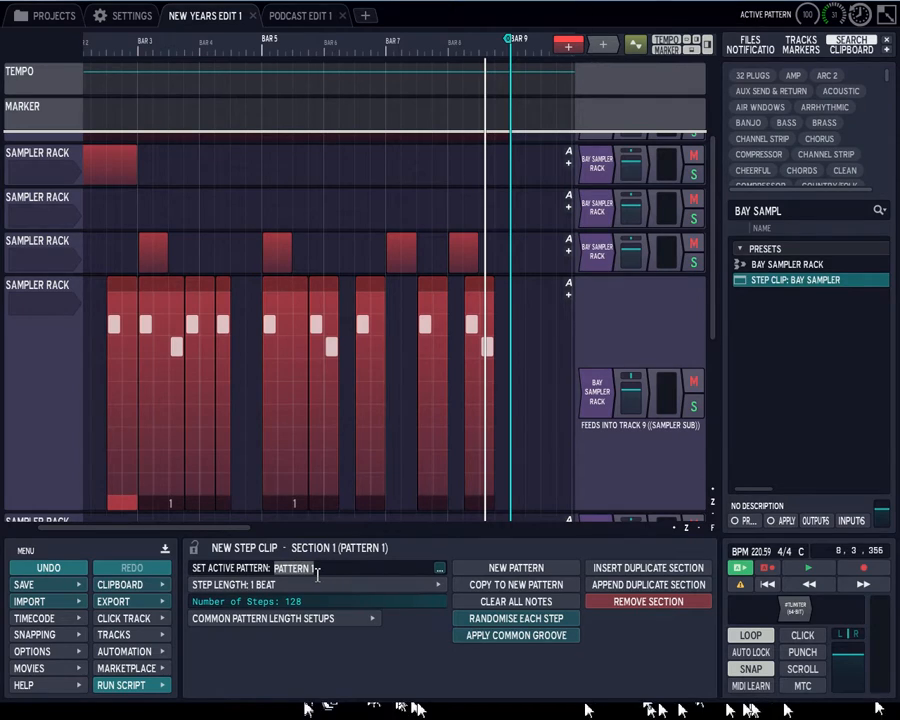
{"action": "left_click", "coordinate": [255, 584]}
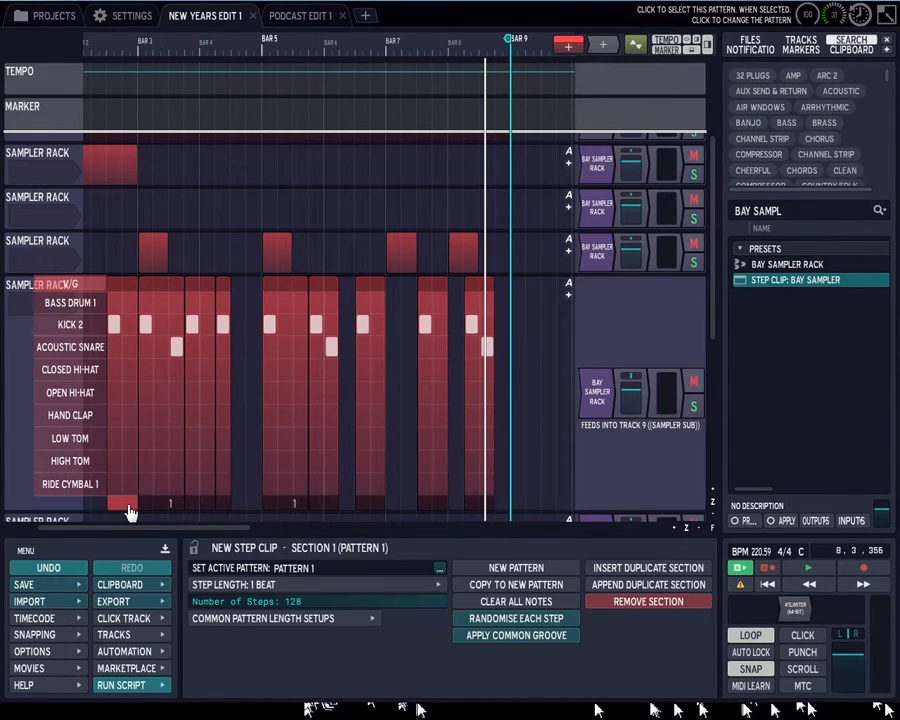
- Toggle the step clip's velocity and groove editor, restore its normal view, and shrink the Sampler Rack track back
{"action": "left_click", "coordinate": [88, 289]}
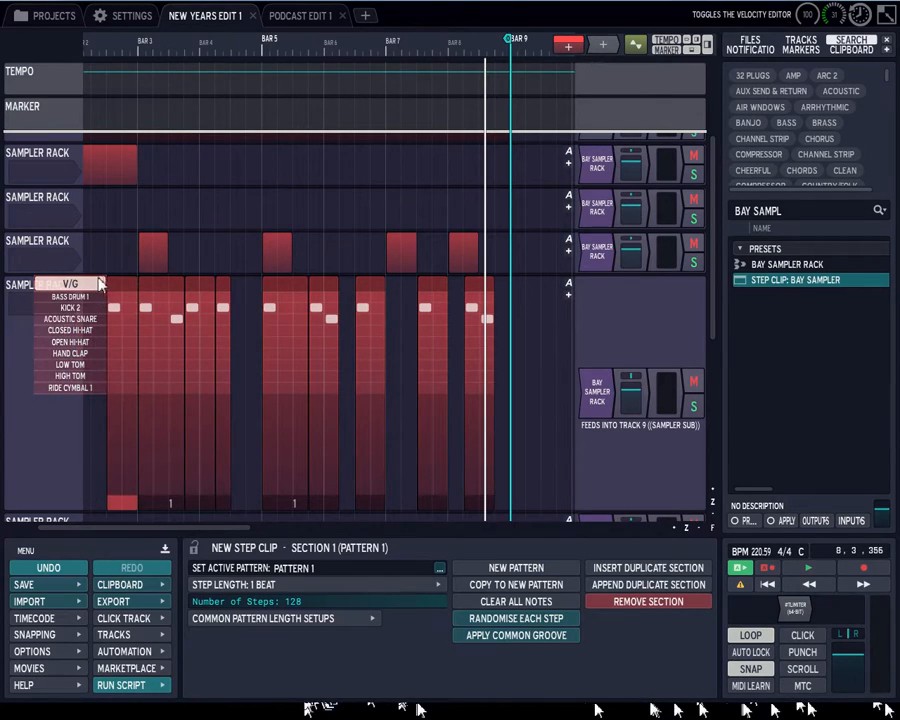
{"action": "left_click", "coordinate": [82, 285]}
{"action": "left_click", "coordinate": [82, 285]}
{"action": "left_click", "coordinate": [82, 285]}
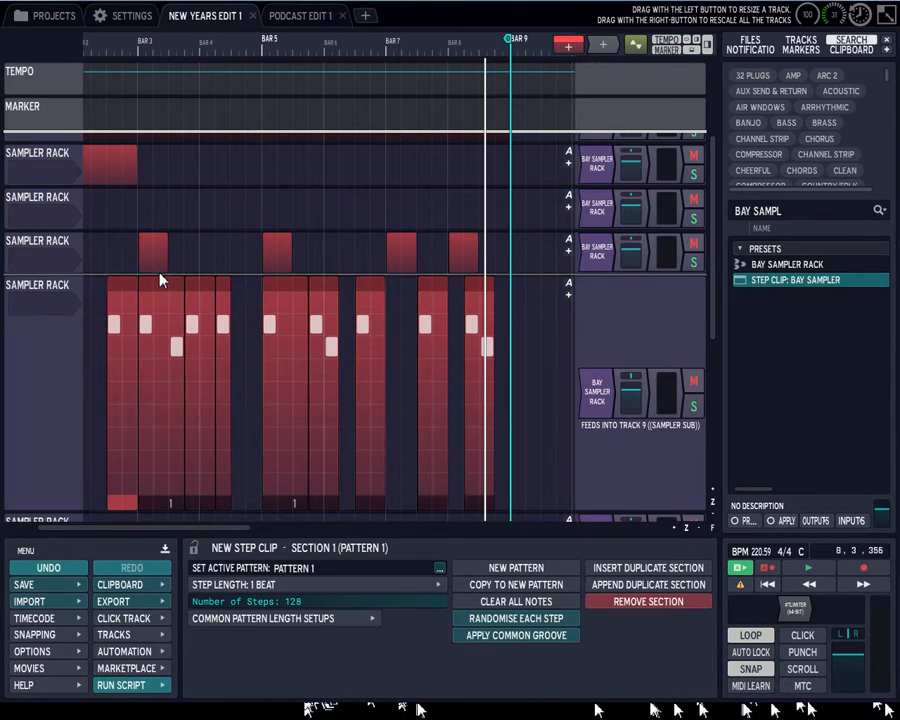
{"action": "double_click", "coordinate": [170, 285]}
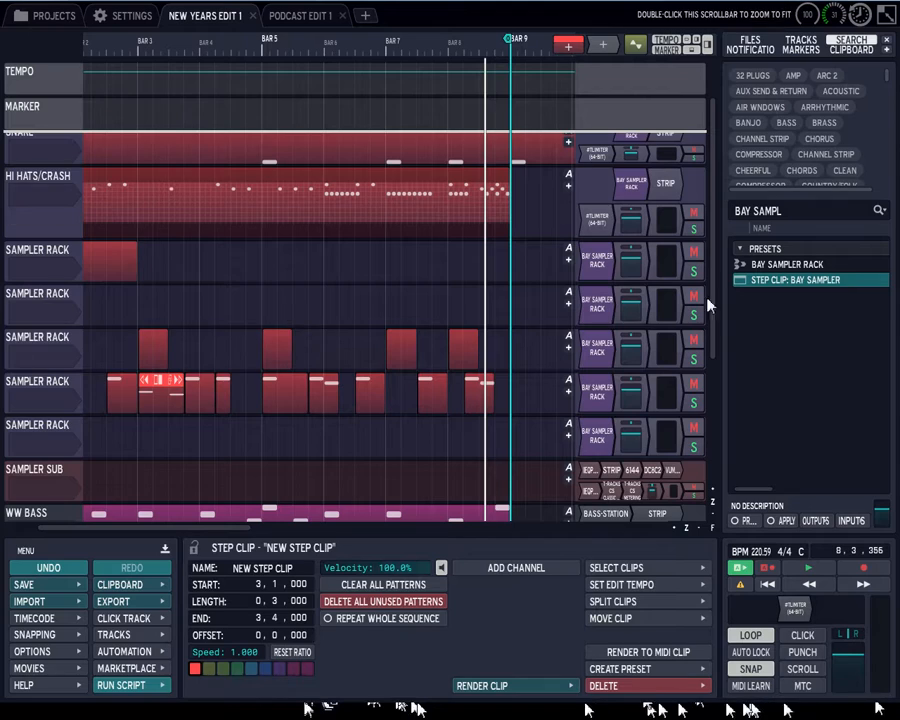
{"action": "scroll", "coordinate": [715, 310], "scroll_direction": "up", "scroll_amount": 2}
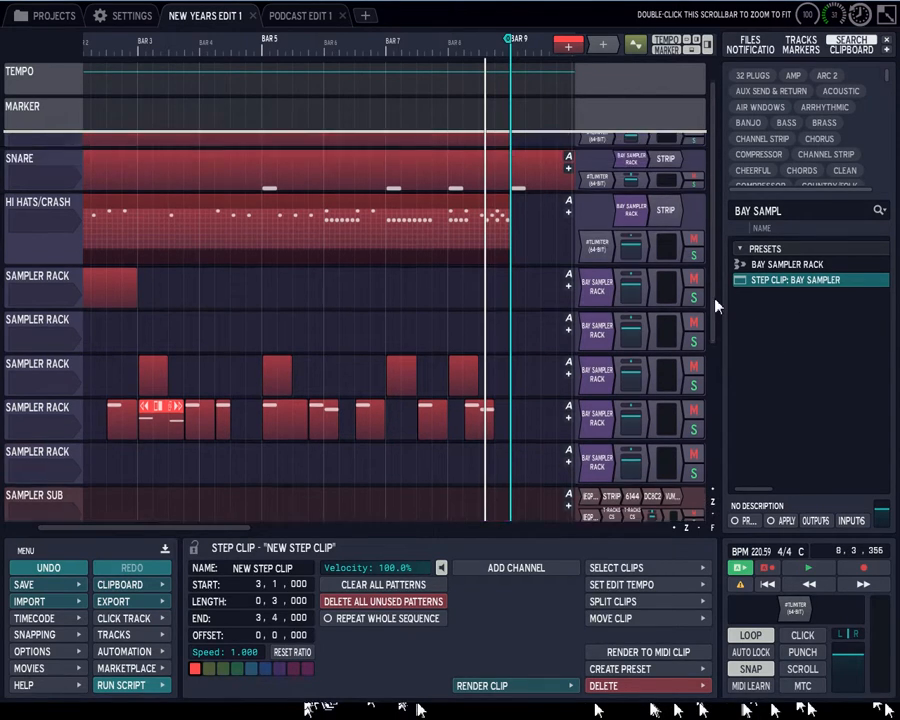